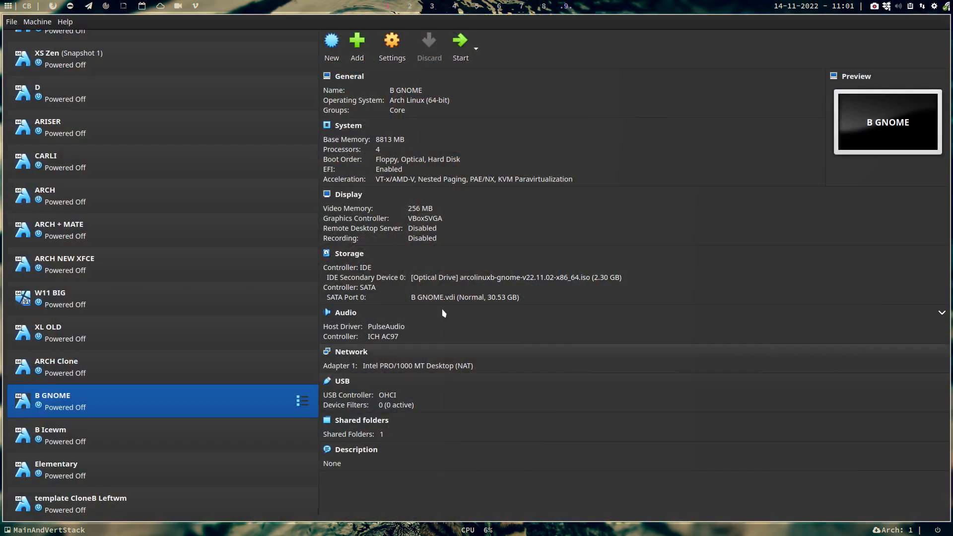
- Clone the template machine under the name 'Solus Budgie'
scroll(100, 129, "up", 5)
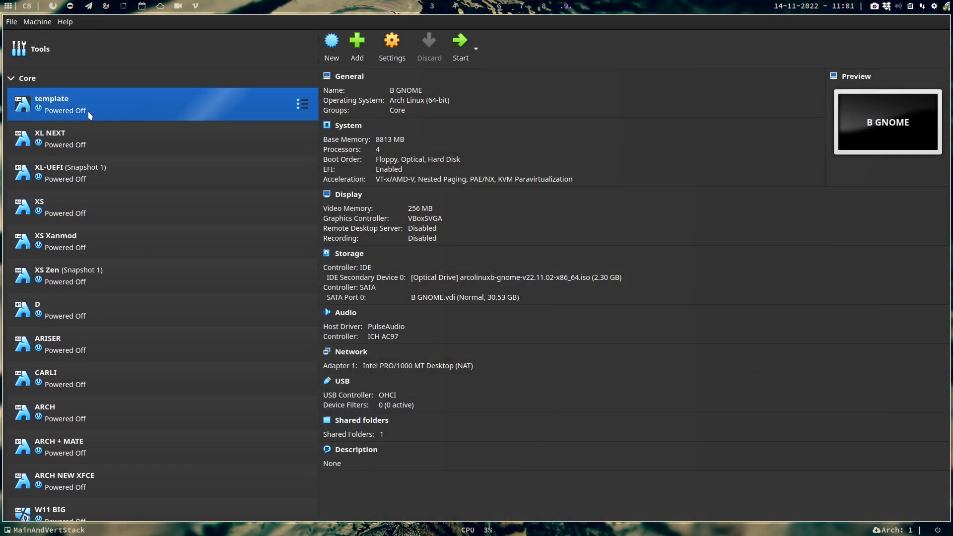
right_click(91, 110)
left_click(145, 131)
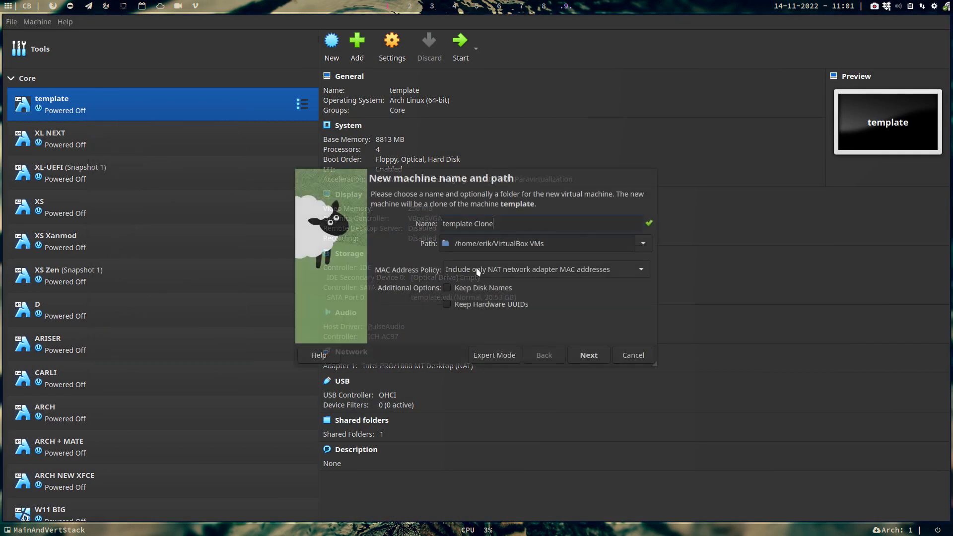
key("BackSpace")
key("BackSpace")
key("BackSpace")
key("BackSpace")
key("BackSpace")
key("BackSpace")
key("BackSpace")
key("BackSpace")
key("BackSpace")
key("BackSpace")
key("BackSpace")
key("BackSpace")
key("BackSpace")
key("BackSpace")
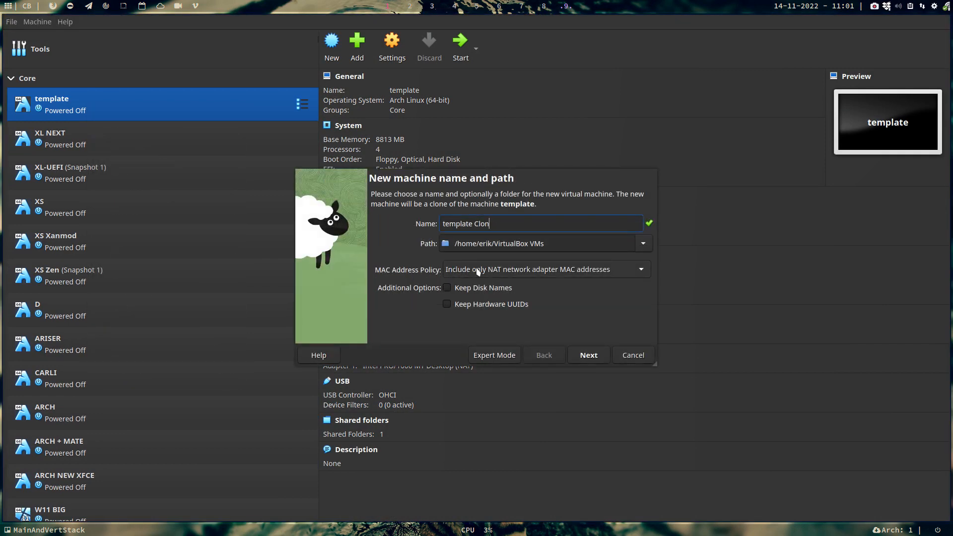
type("Solus b")
key("BackSpace")
type("Budgie")
key("Return")
key("Return")
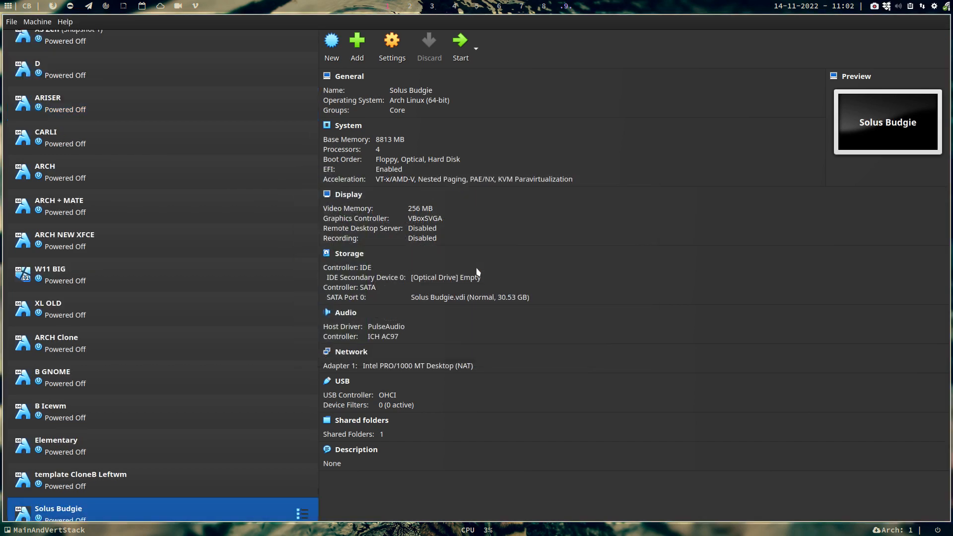
- Attach Downloads/Solus-4.3-Budgie.iso to the optical drive and start the machine
left_click(462, 282)
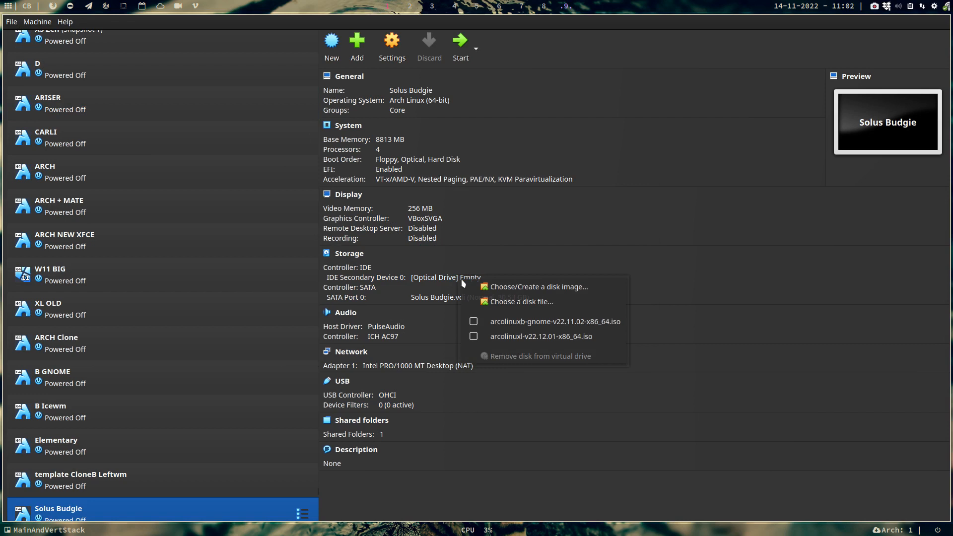
left_click(515, 305)
left_click(362, 204)
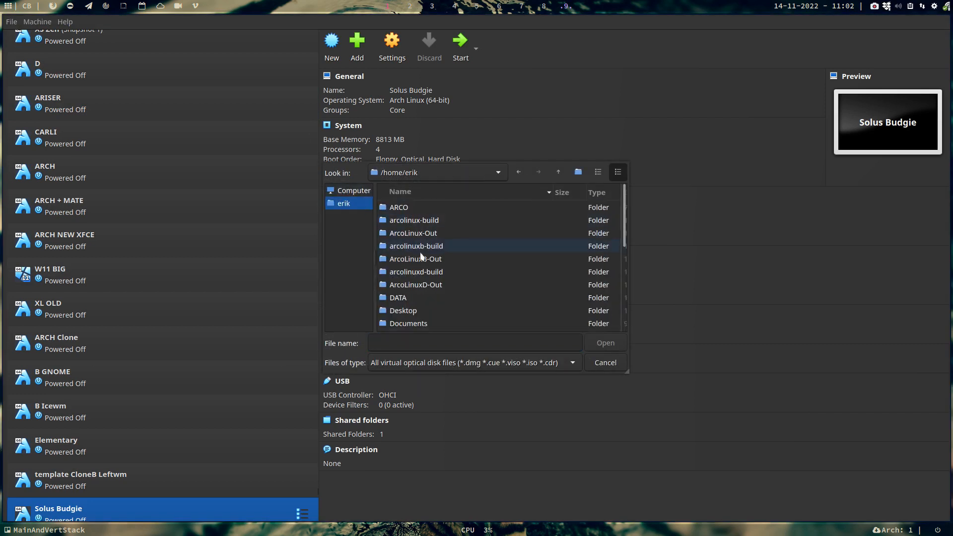
scroll(420, 326, "down", 1)
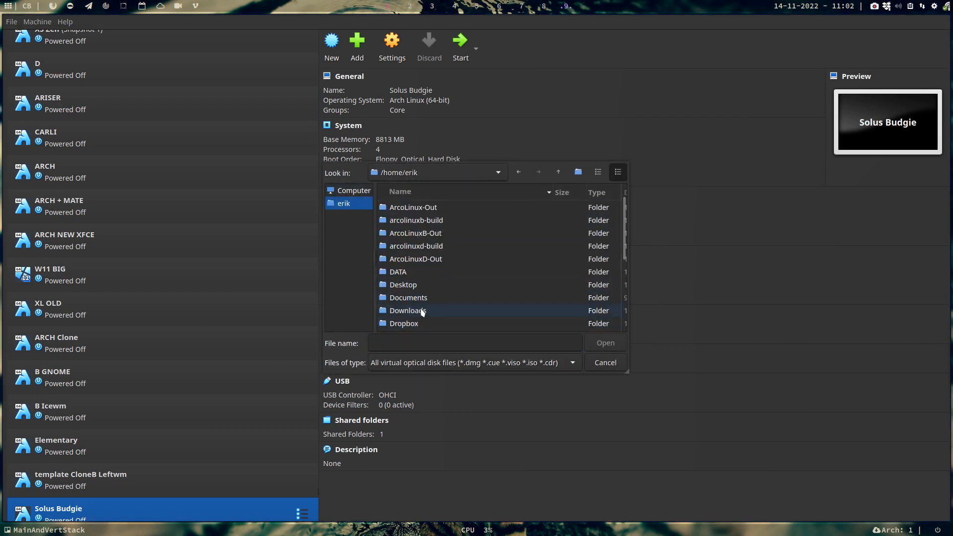
double_click(422, 311)
left_click(453, 238)
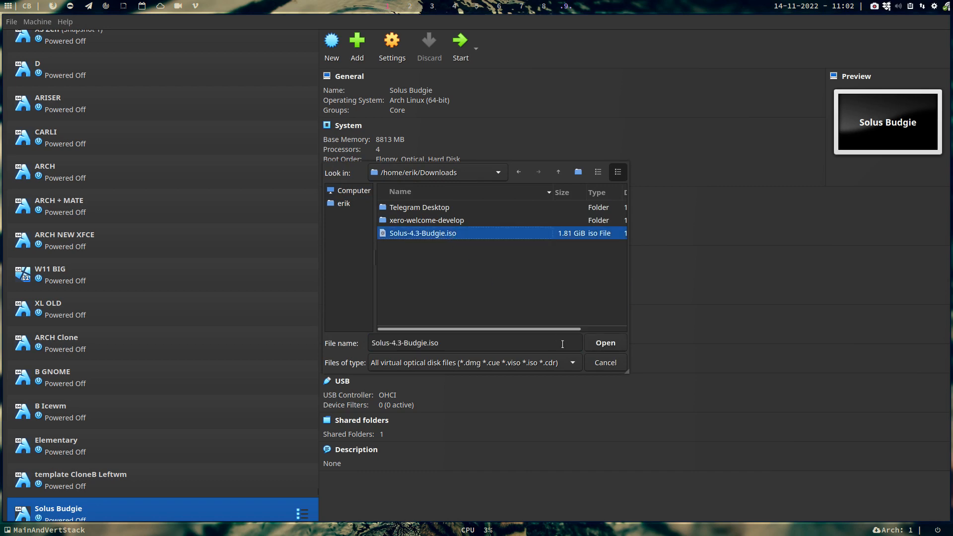
left_click(606, 344)
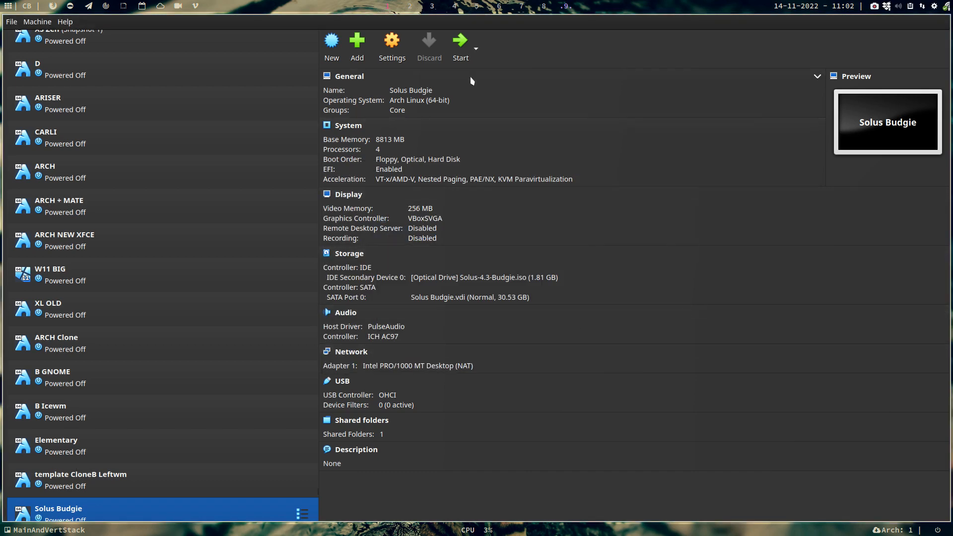
left_click(460, 44)
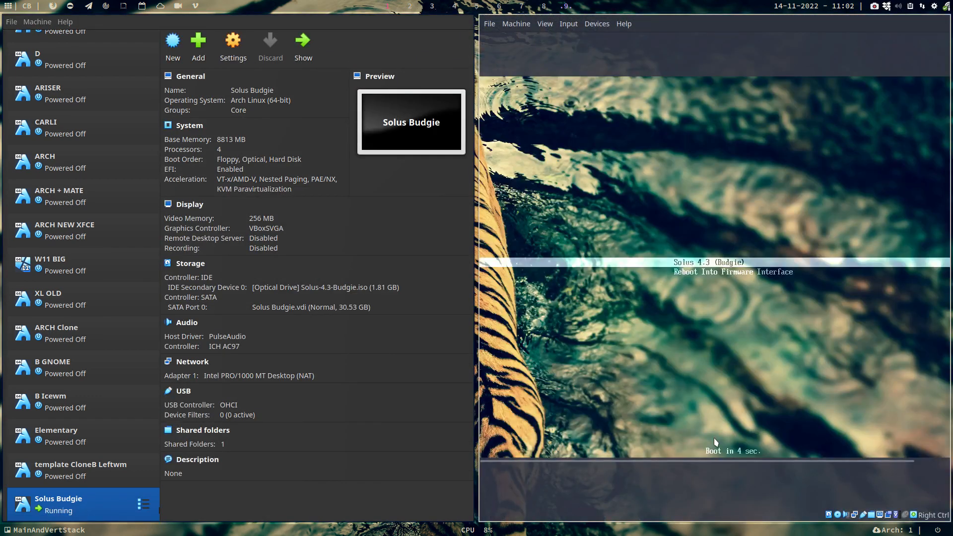
- Make the VM fullscreen, inspect the kernel line, and boot the Solus 4.3 (Budgie) entry
key("super+f")
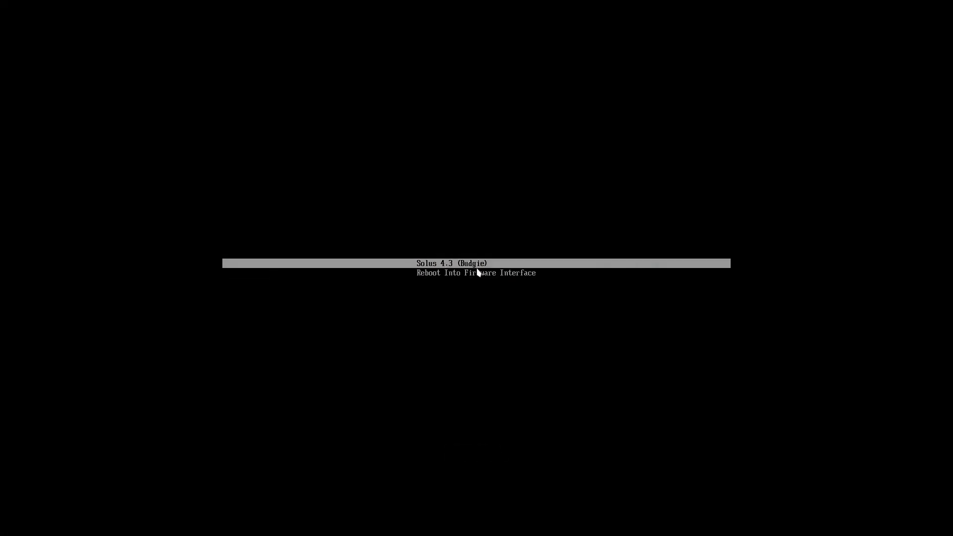
key("e")
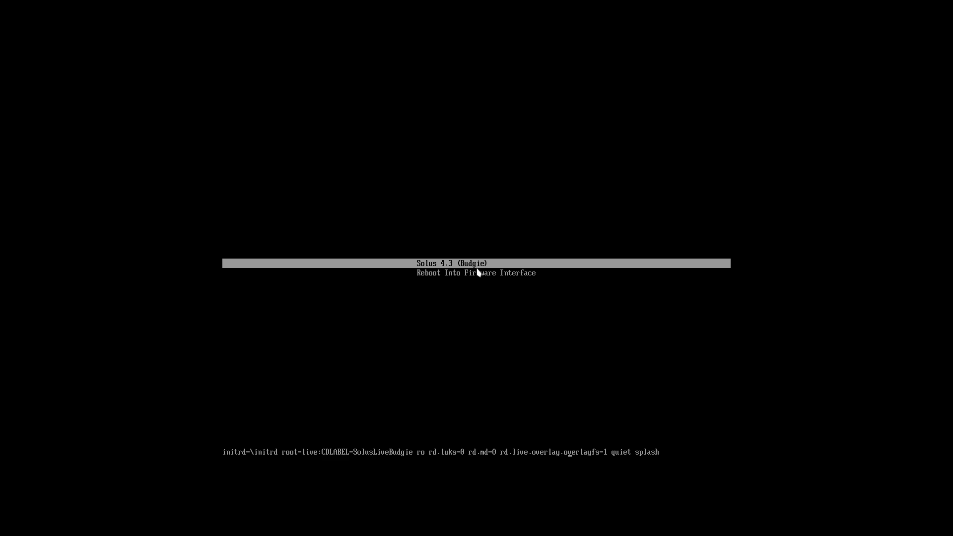
key("Return")
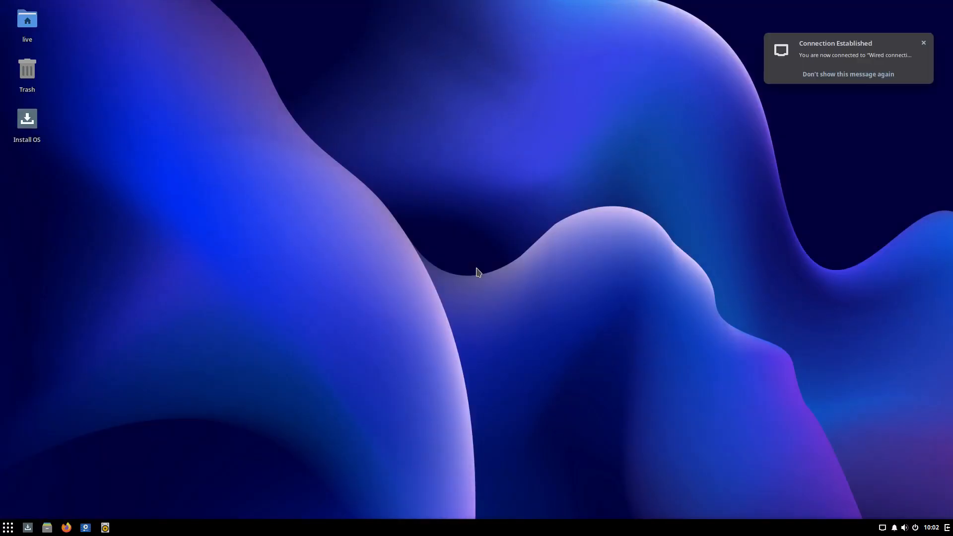
- Dismiss the Connection Established notice, glance at the app menu, and launch Install OS from the desktop
left_click(923, 44)
left_click(7, 530)
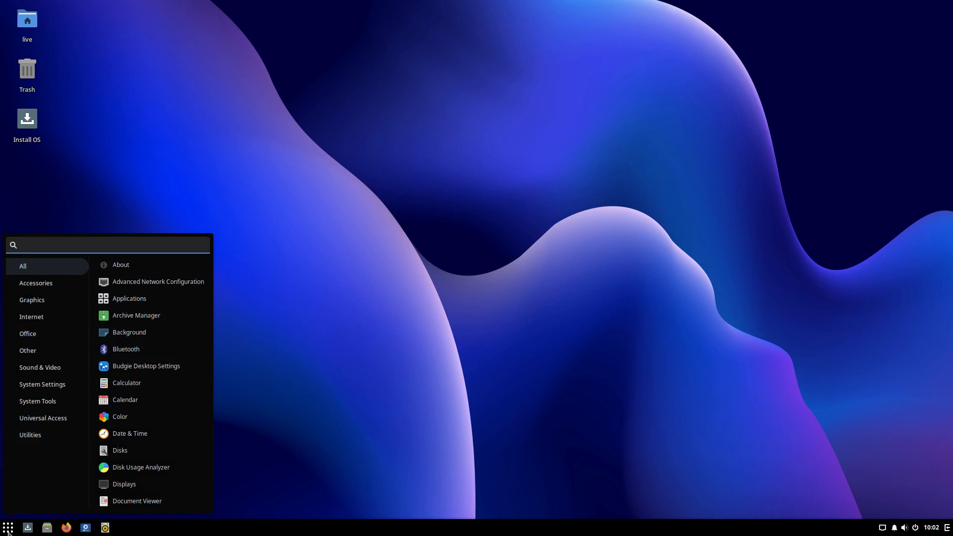
left_click(308, 443)
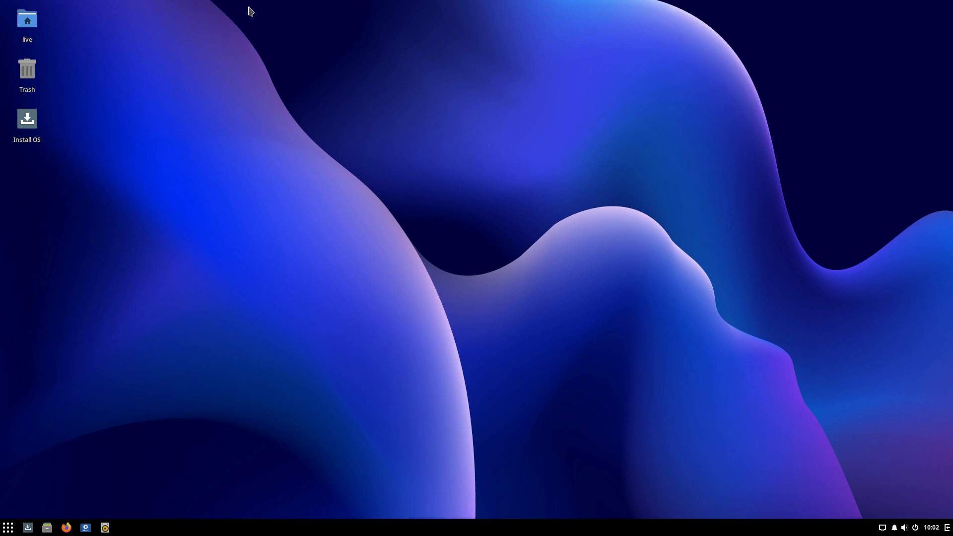
left_click(6, 529)
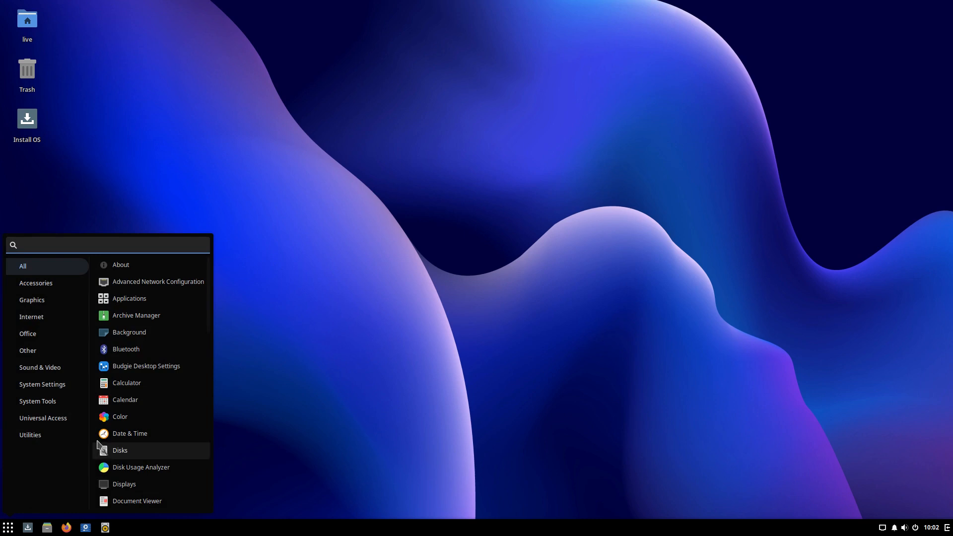
left_click(88, 205)
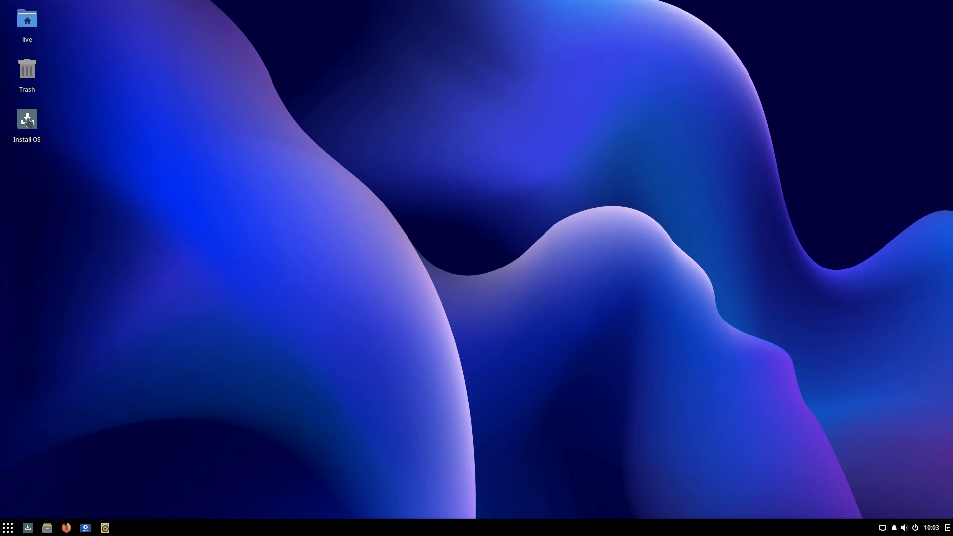
double_click(33, 144)
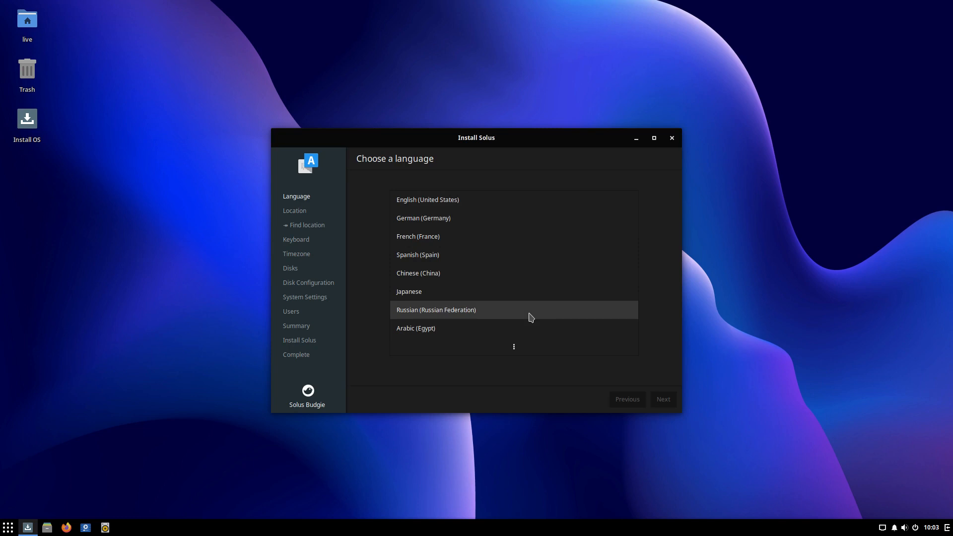
- Expand the full language list and select Dutch (Belgium)
left_click(512, 354)
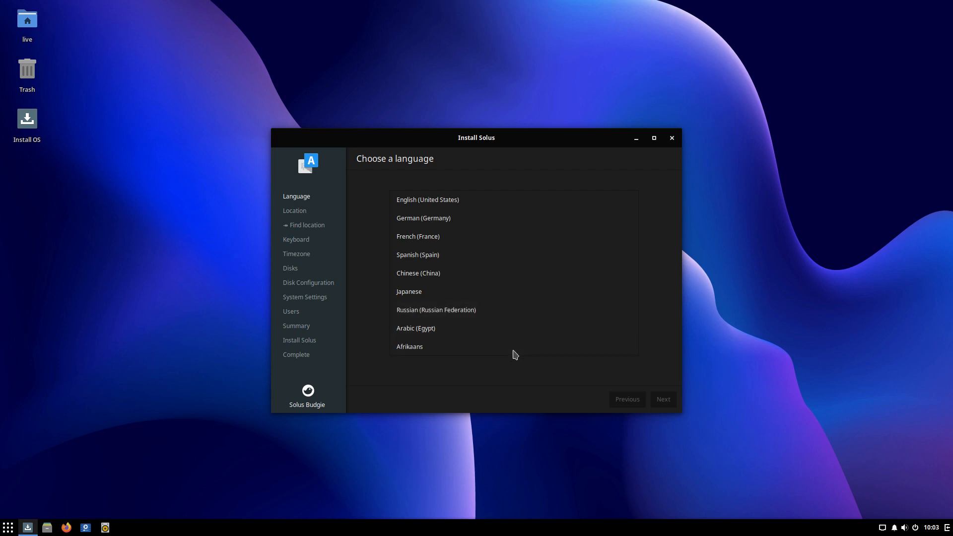
scroll(511, 348, "down", 6)
scroll(506, 329, "down", 5)
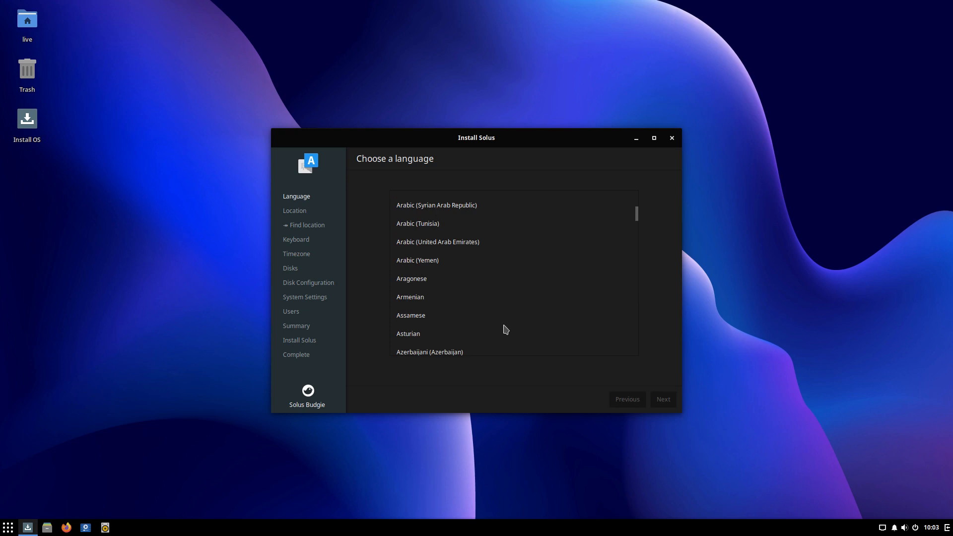
scroll(505, 329, "down", 4)
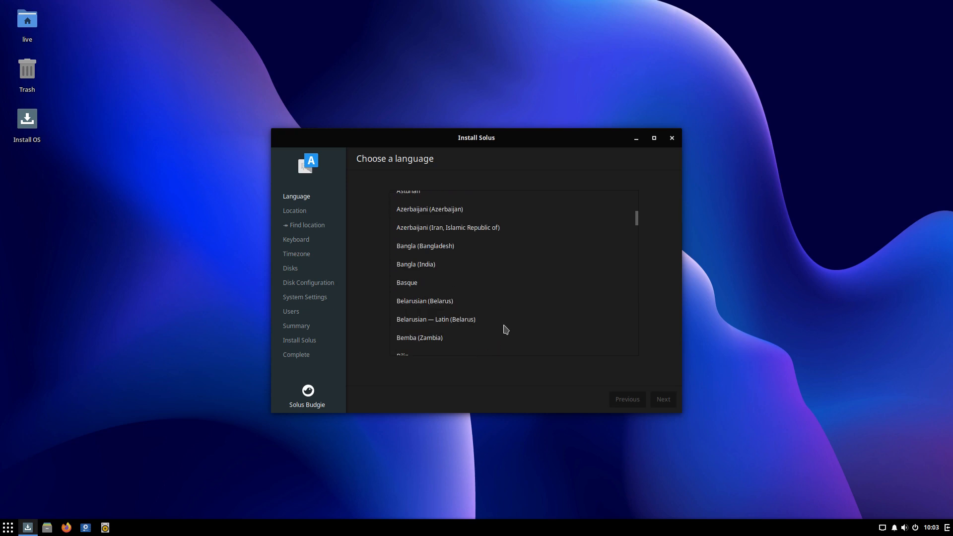
scroll(506, 329, "down", 1)
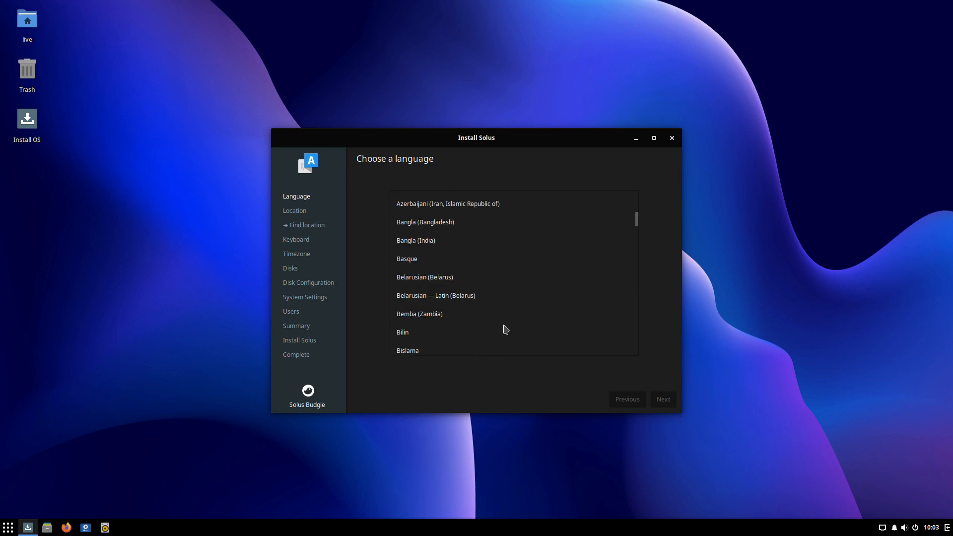
scroll(505, 329, "down", 1)
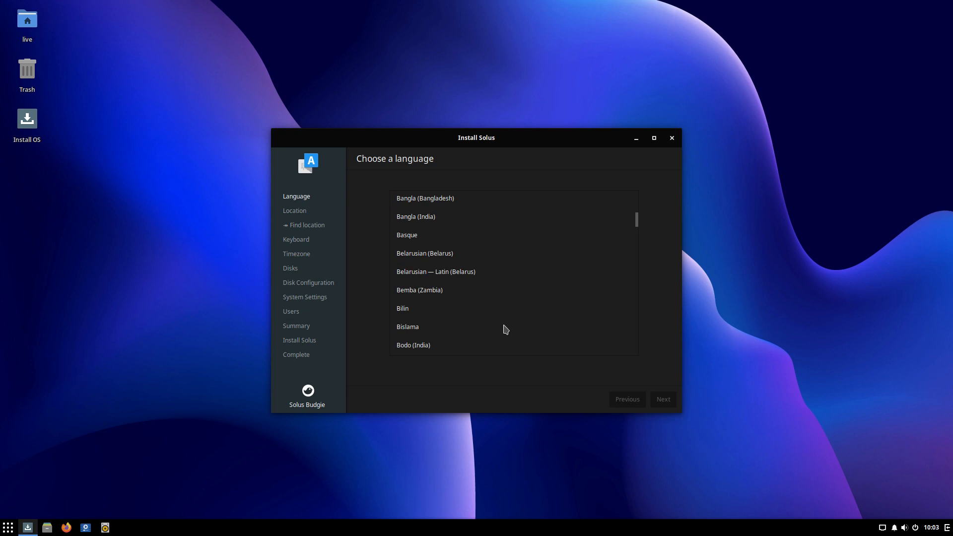
scroll(505, 329, "down", 10)
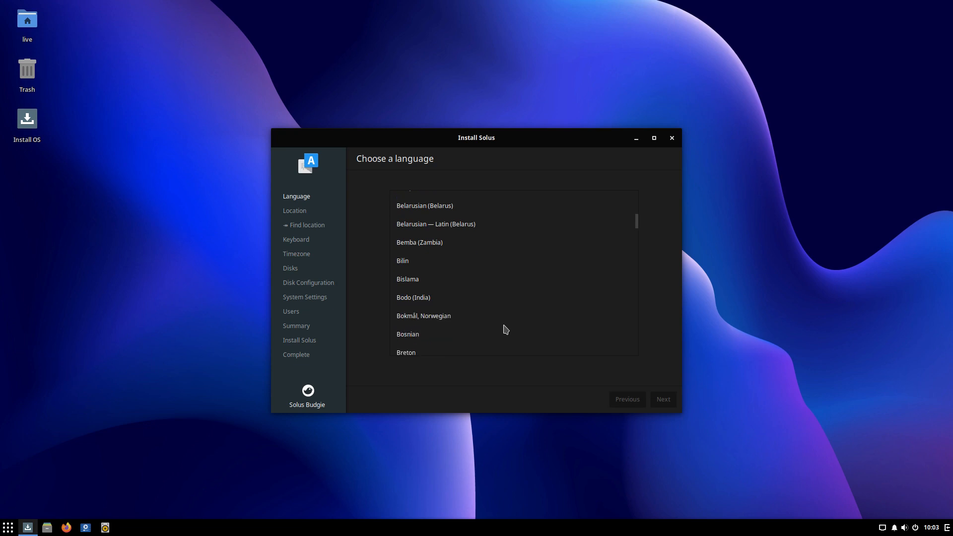
scroll(506, 329, "down", 15)
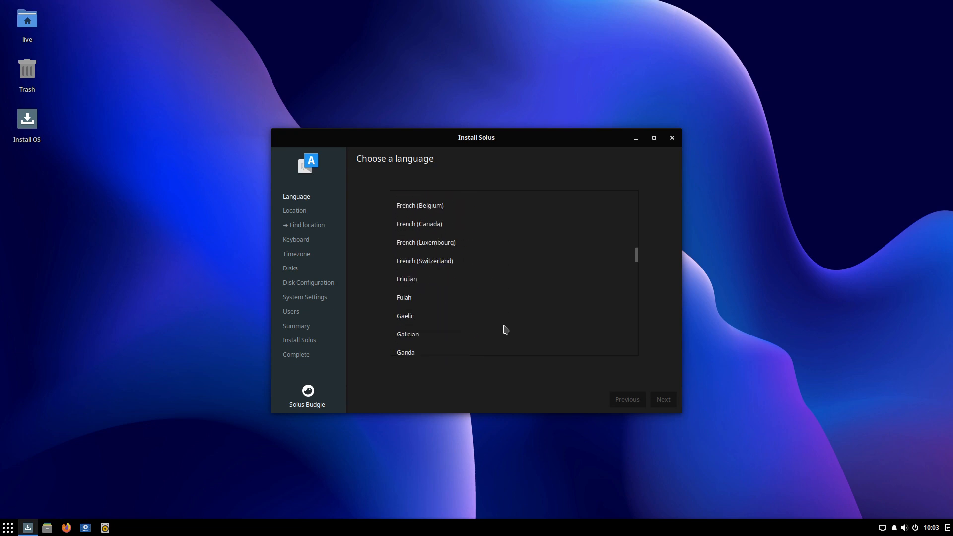
scroll(505, 329, "down", 3)
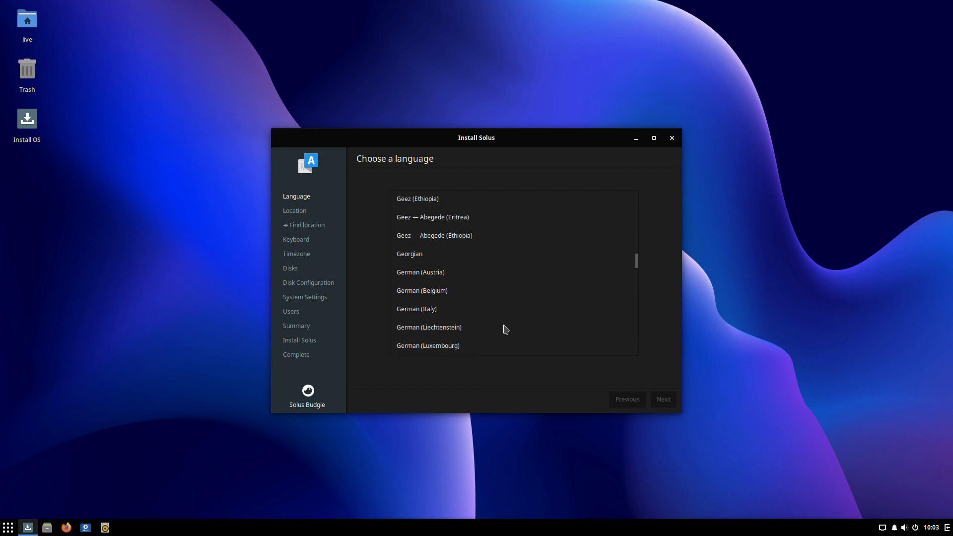
scroll(506, 329, "up", 15)
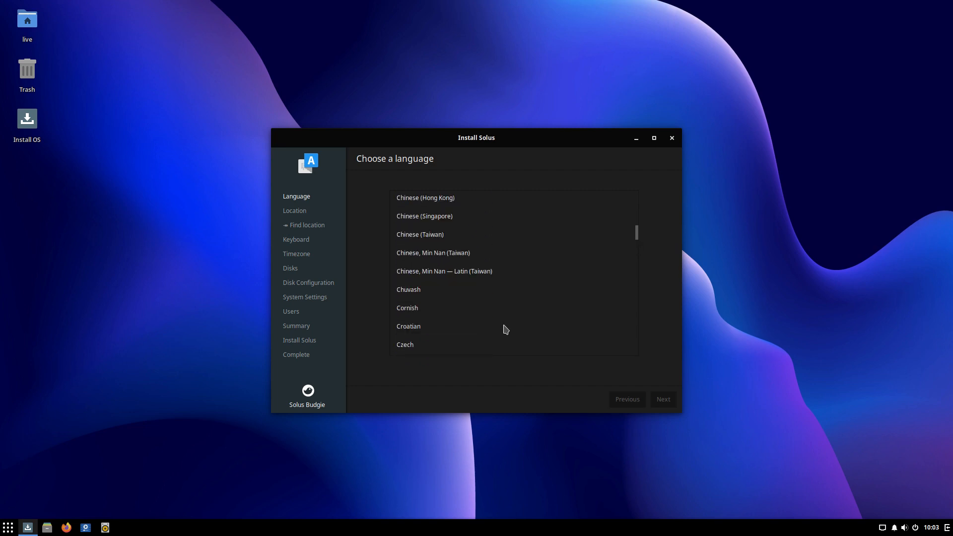
scroll(505, 329, "down", 3)
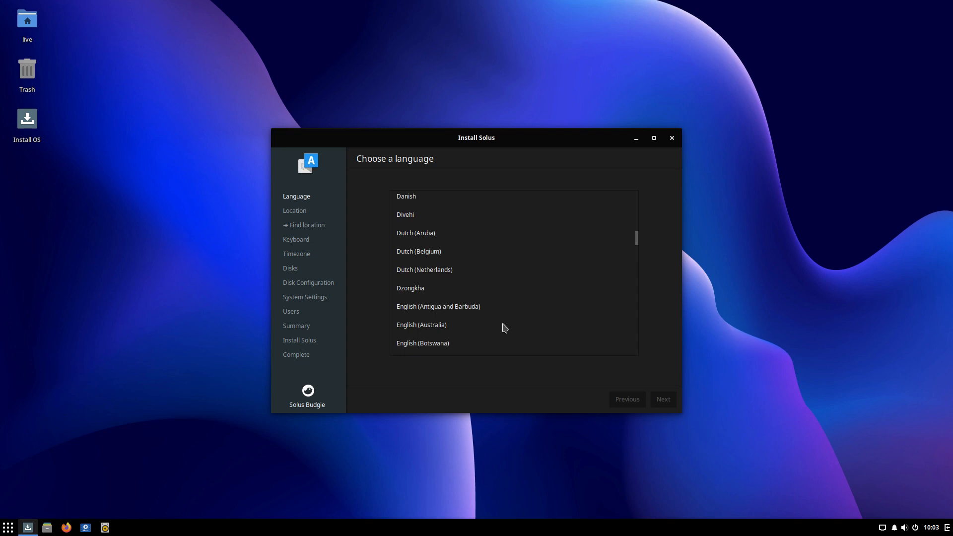
left_click(424, 252)
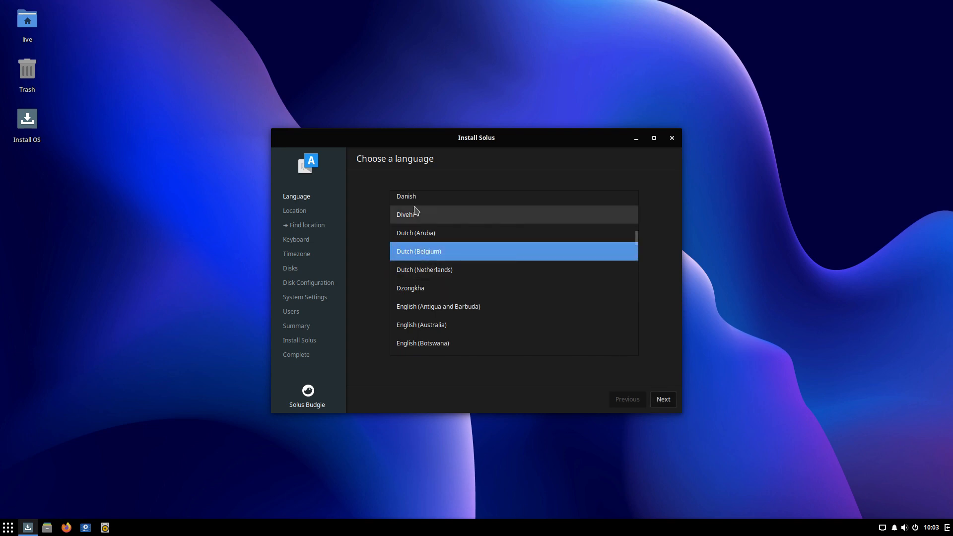
- Switch the language to English (United Kingdom) and continue to the location step
scroll(432, 257, "up", 5)
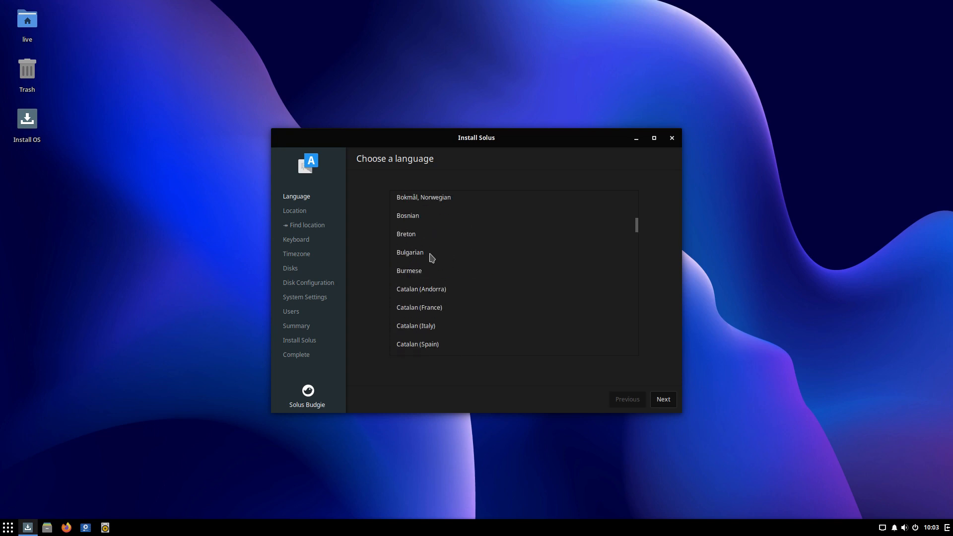
scroll(432, 258, "down", 5)
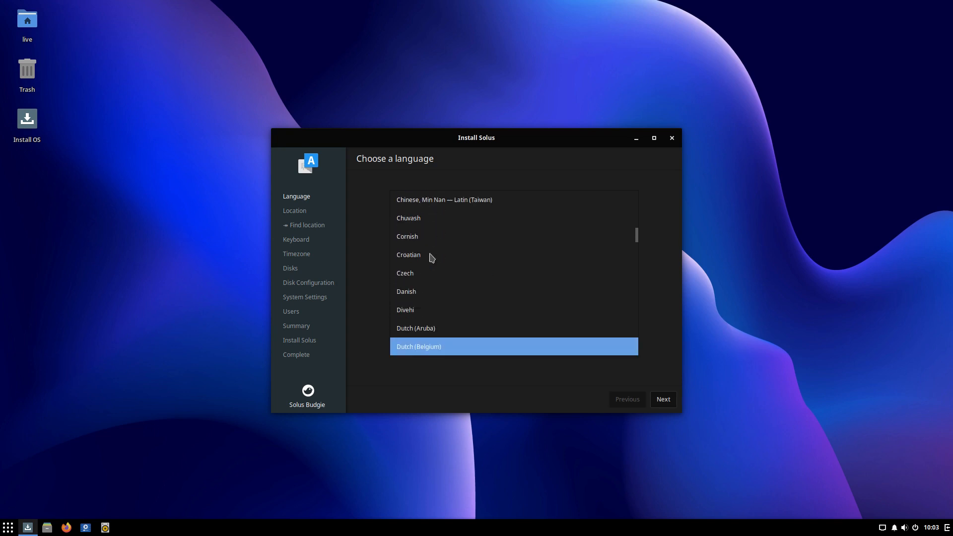
scroll(431, 258, "down", 4)
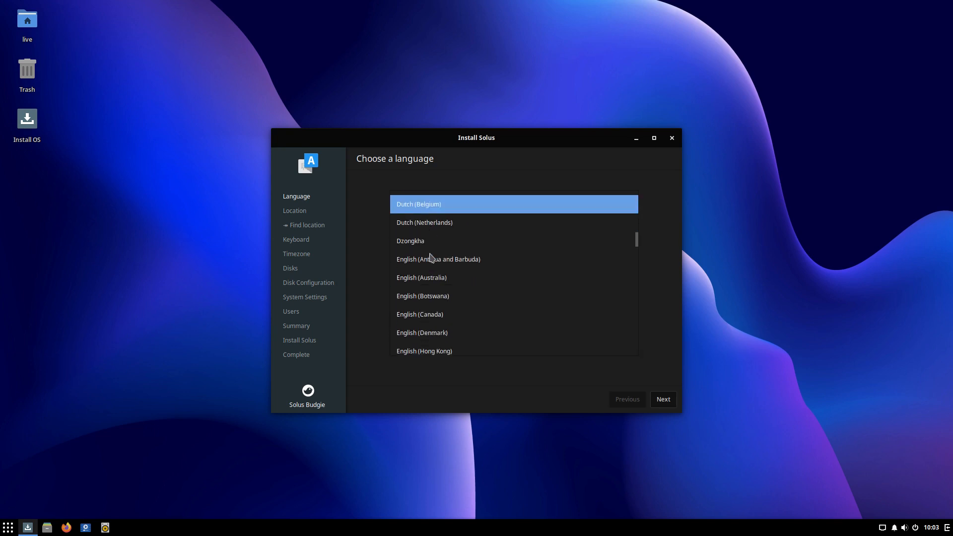
scroll(431, 257, "down", 5)
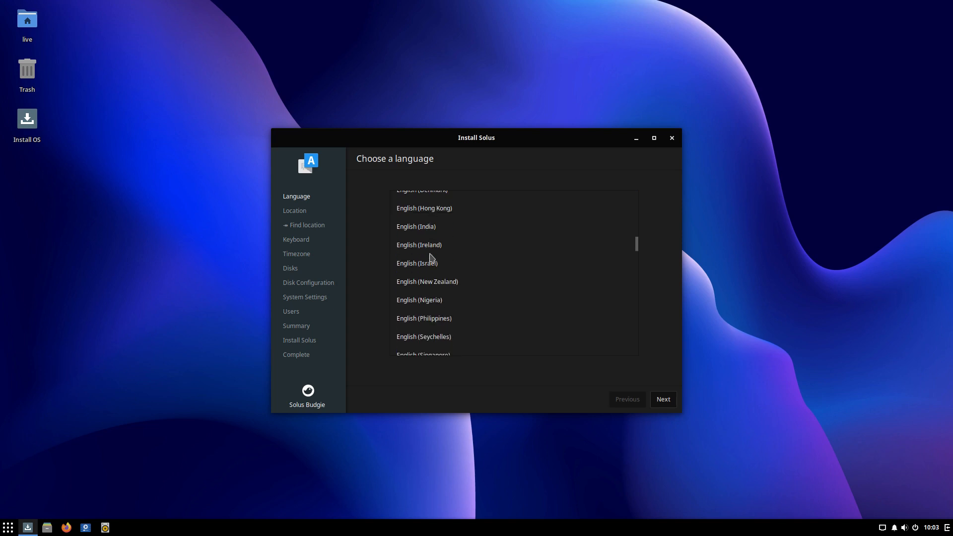
scroll(431, 258, "down", 3)
scroll(432, 258, "down", 1)
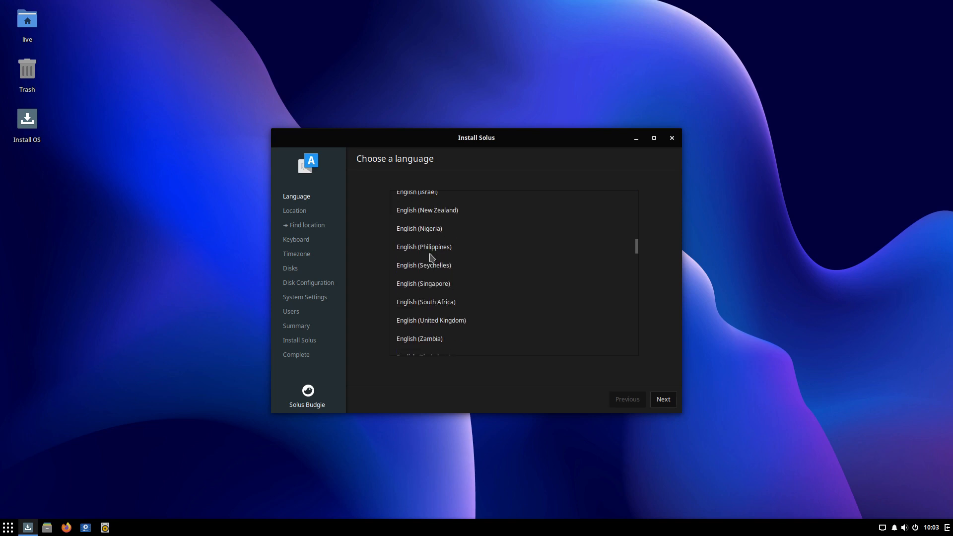
left_click(452, 323)
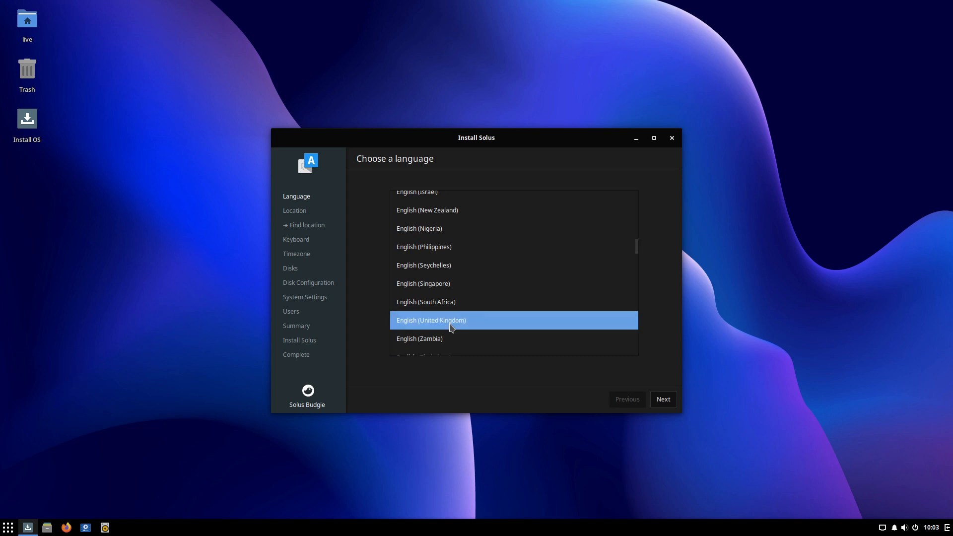
scroll(451, 328, "up", 1)
scroll(451, 327, "up", 9)
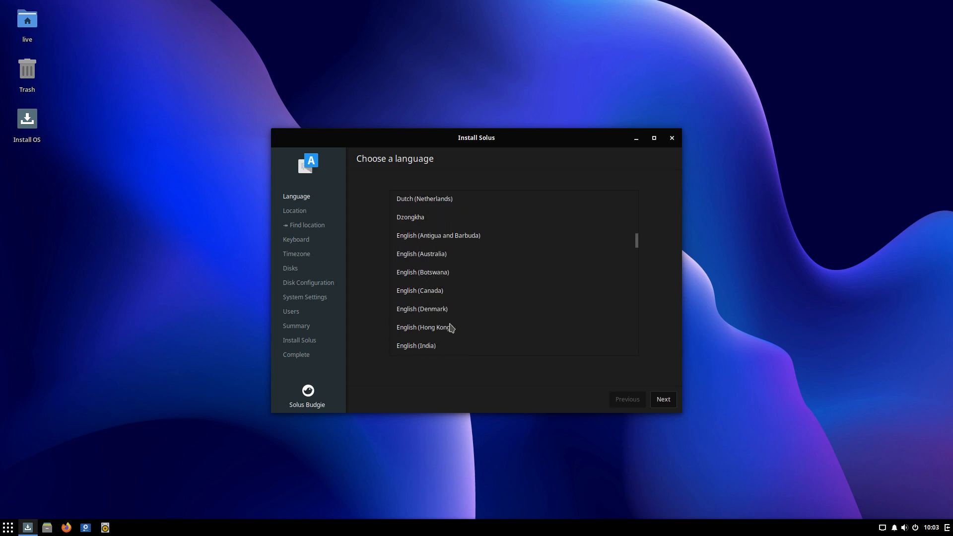
scroll(452, 328, "down", 5)
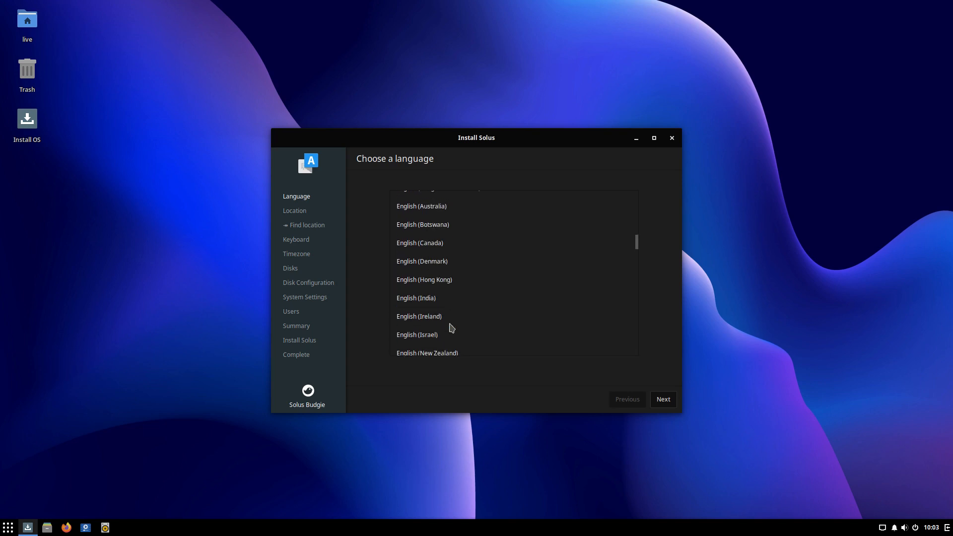
scroll(451, 327, "down", 2)
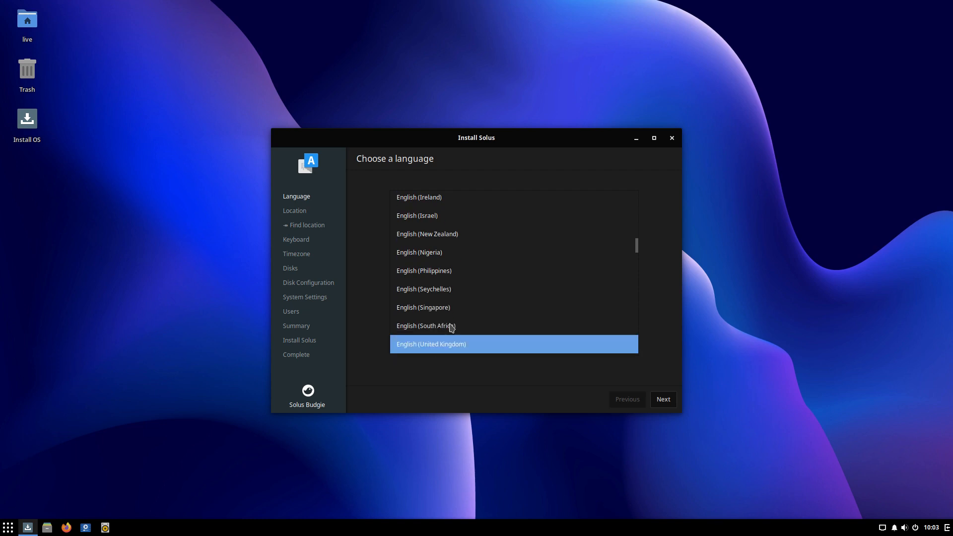
scroll(451, 328, "down", 2)
scroll(449, 326, "down", 2)
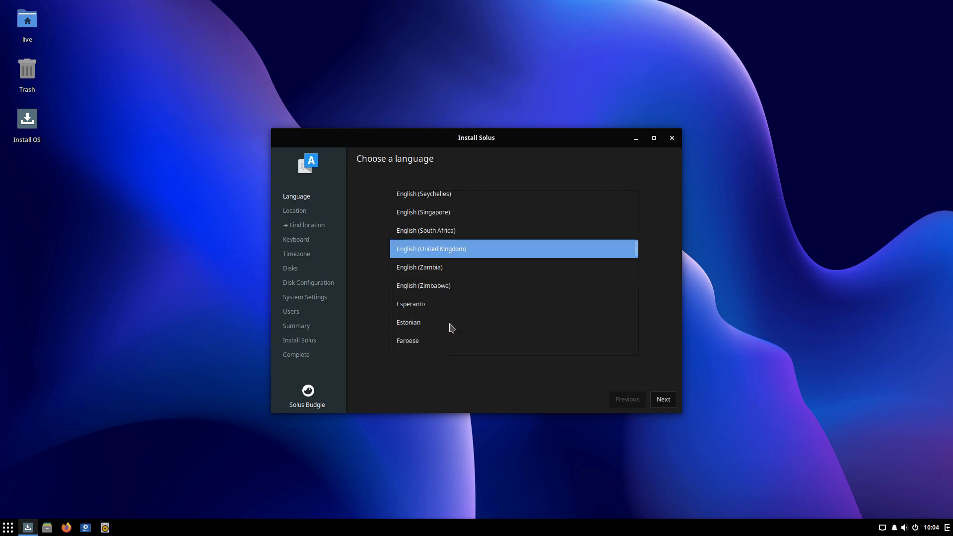
left_click(655, 397)
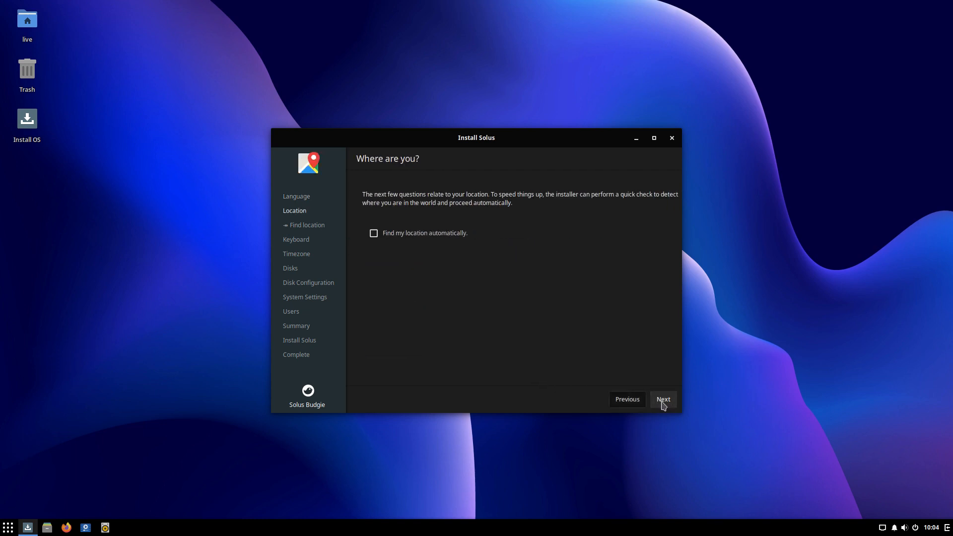
- Skip location detection, choose the Belgian keyboard layout from the full list, and continue
left_click(661, 404)
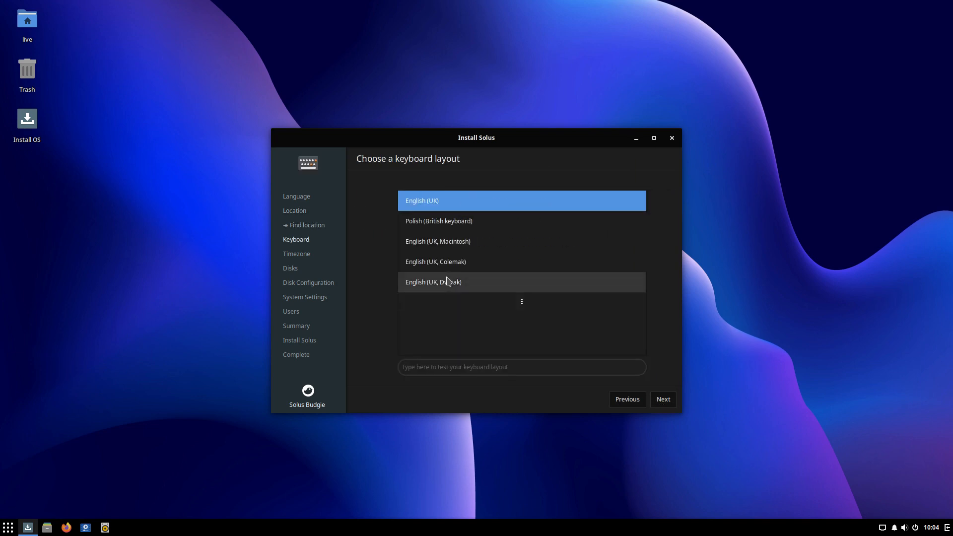
left_click(521, 301)
scroll(517, 312, "down", 8)
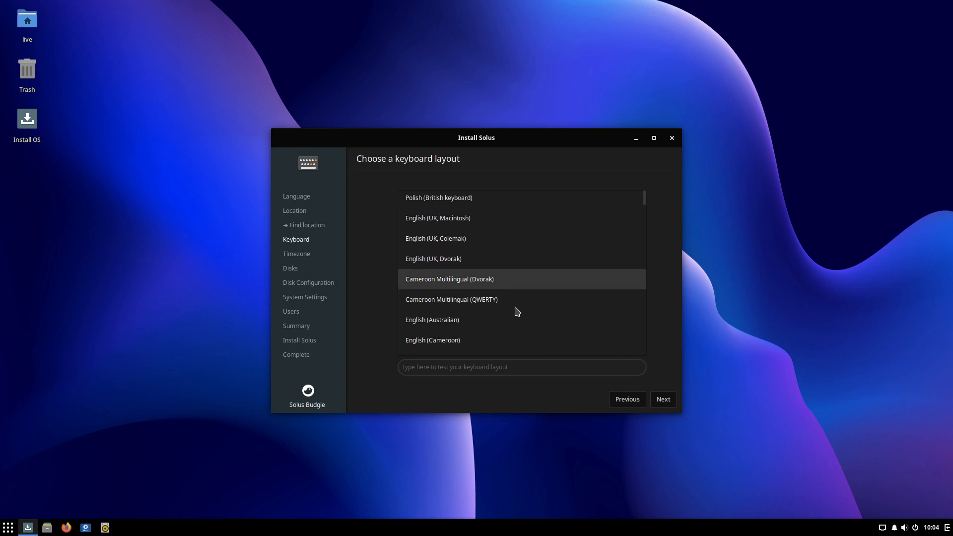
scroll(517, 312, "down", 10)
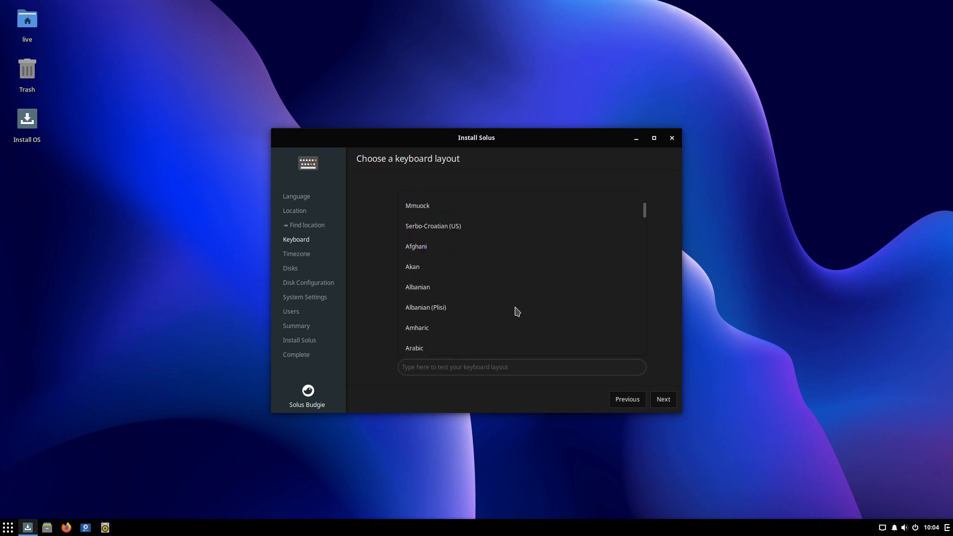
scroll(517, 312, "down", 10)
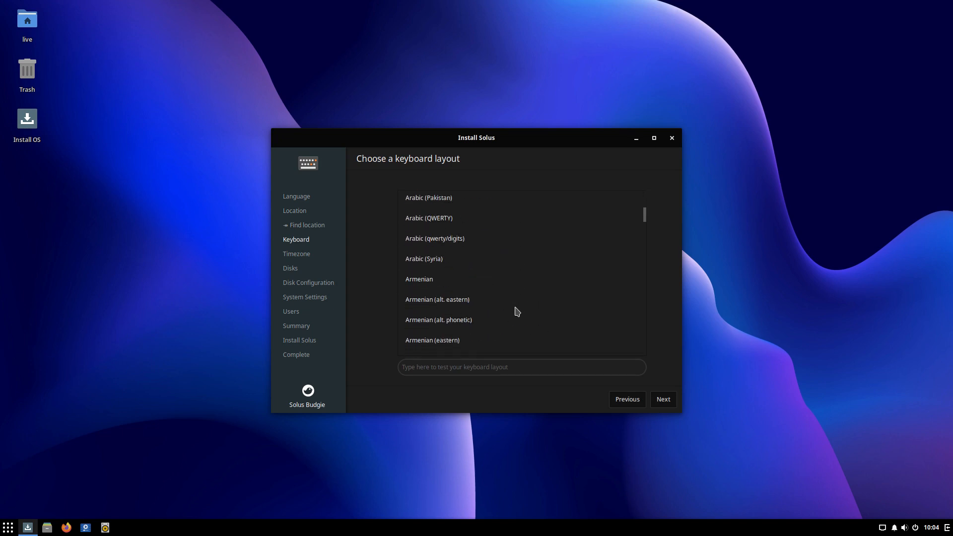
scroll(517, 312, "down", 5)
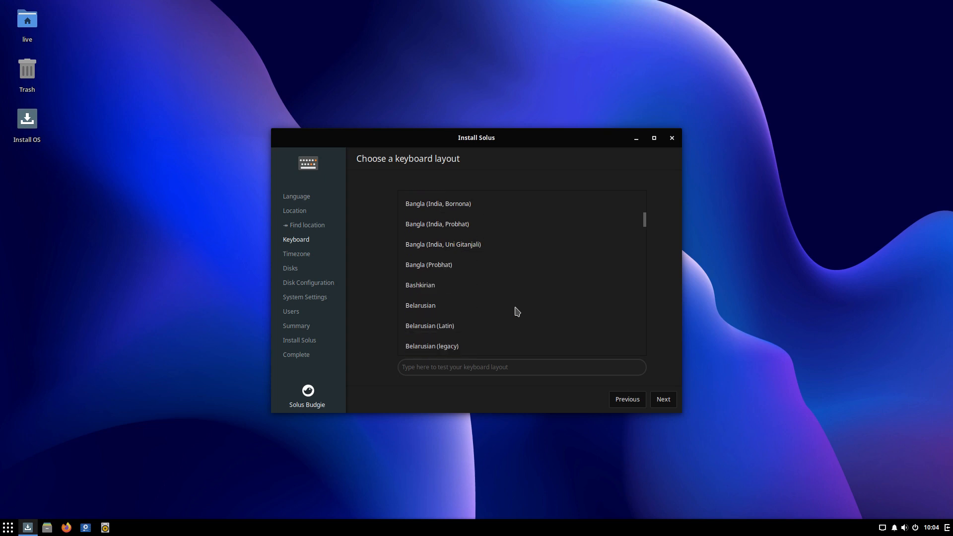
left_click(470, 301)
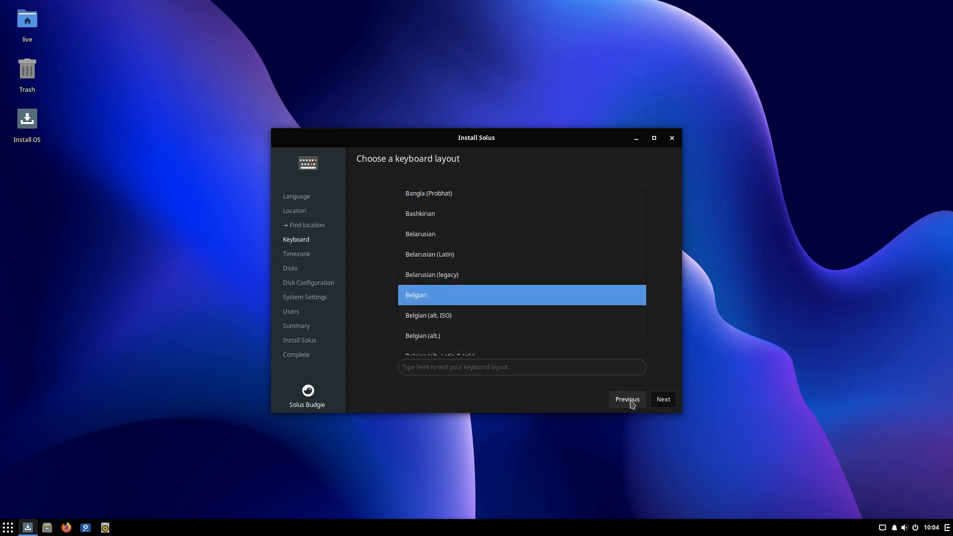
left_click(663, 400)
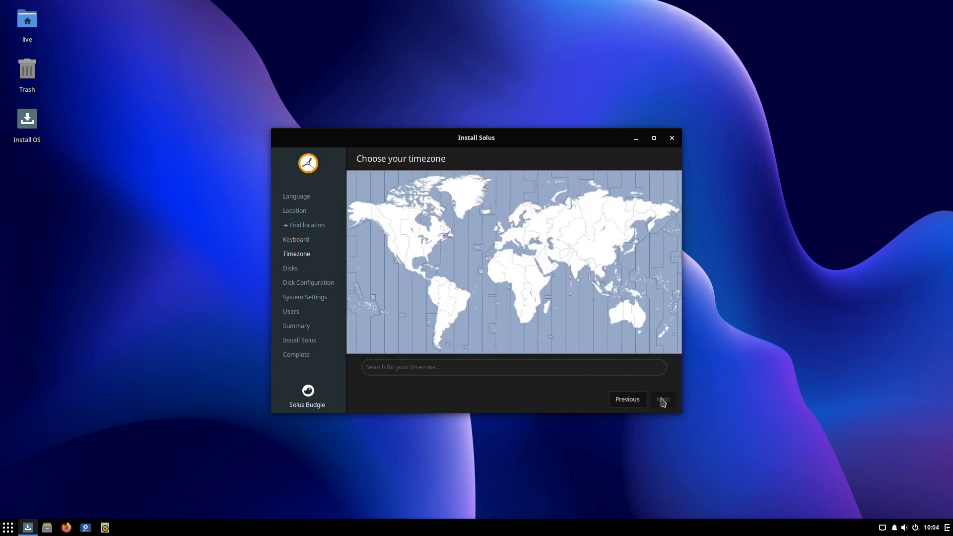
- Set the timezone to Brussels on the world map and continue to disk selection
left_click(505, 235)
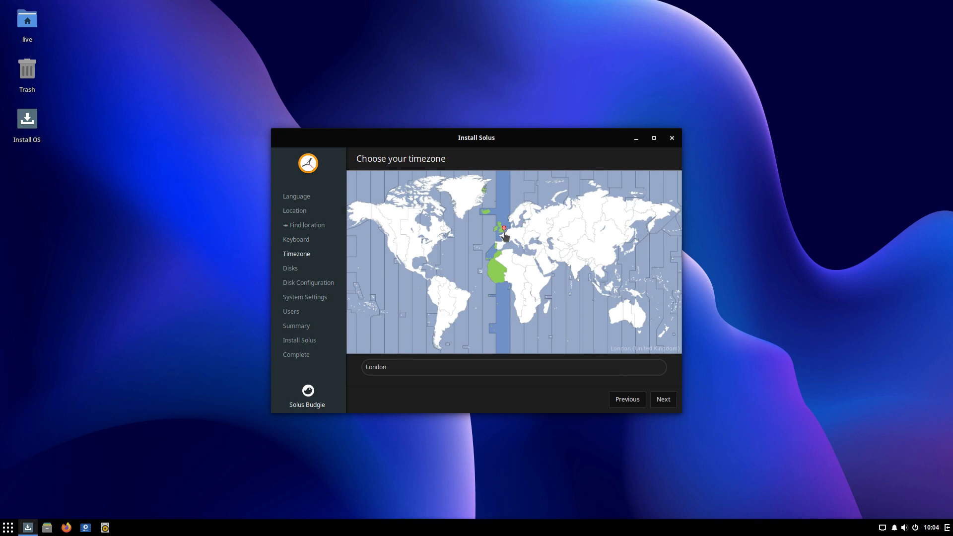
left_click(505, 238)
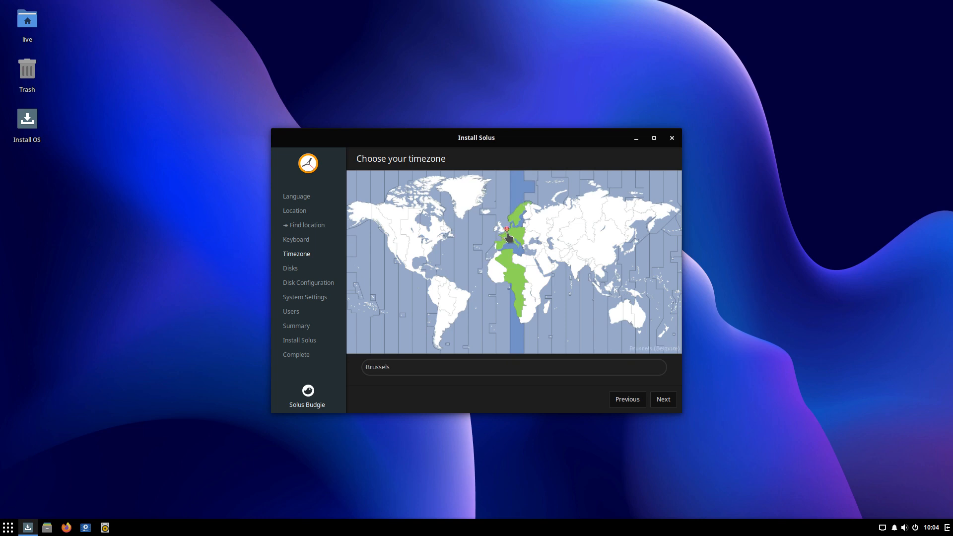
left_click(665, 403)
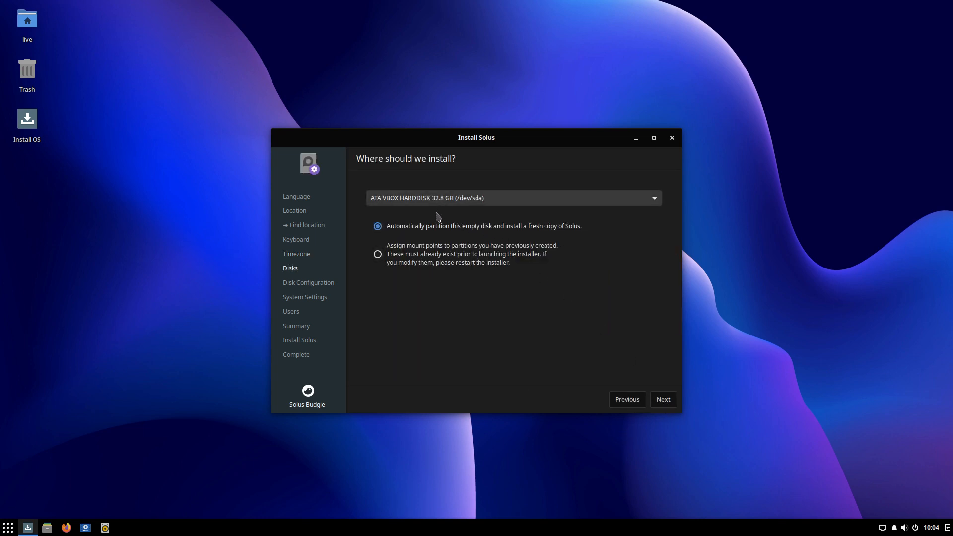
- Keep automatic partitioning of the 32.8 GB VBOX disk and pass Advanced disk configuration without LVM
left_click(586, 203)
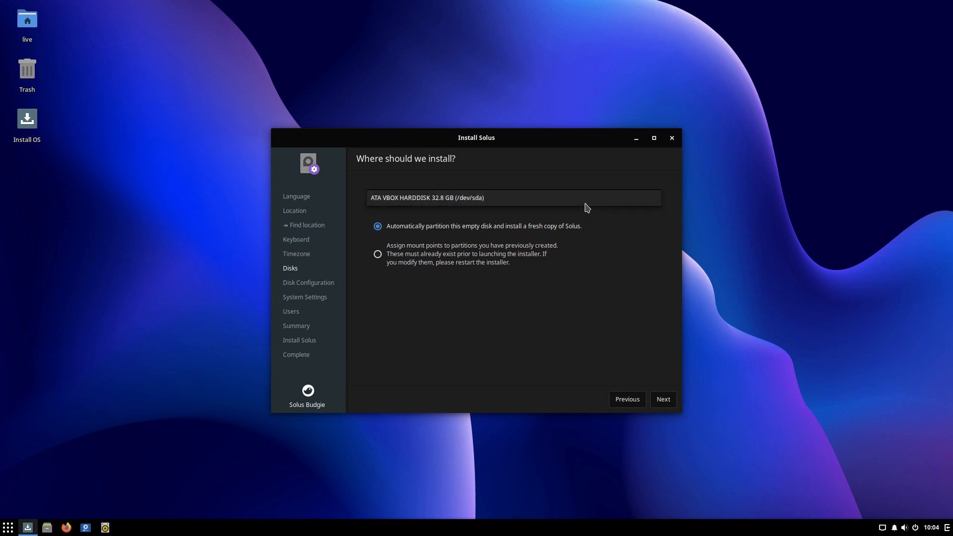
left_click(423, 262)
left_click(378, 255)
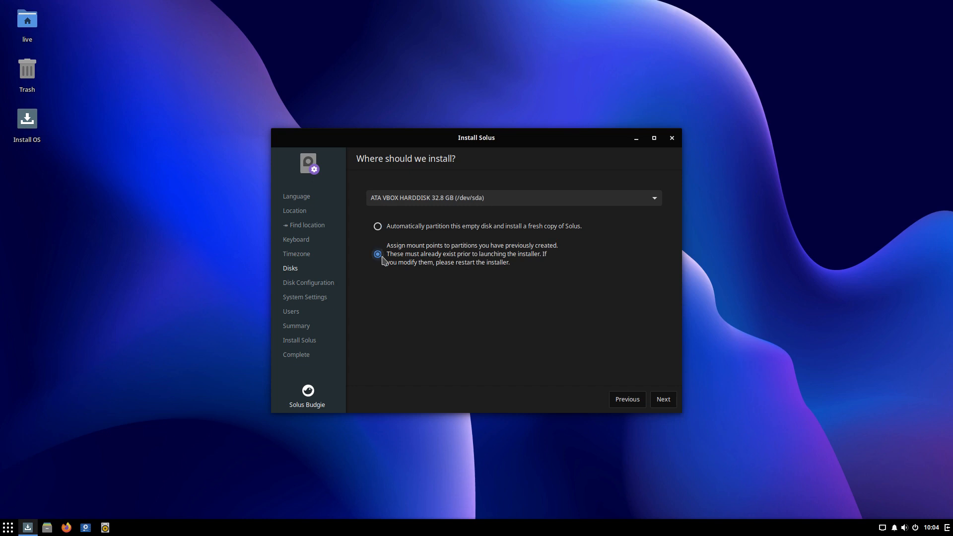
left_click(378, 227)
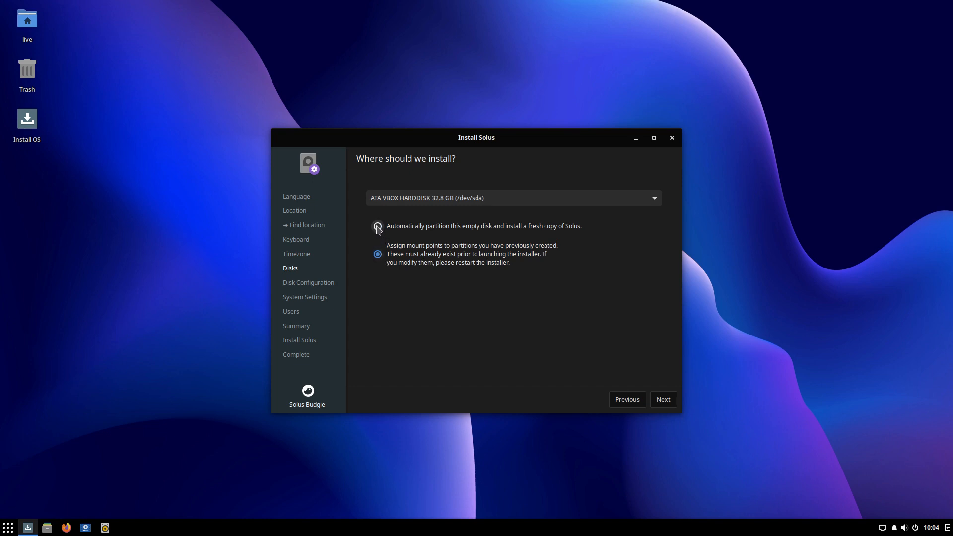
left_click(664, 400)
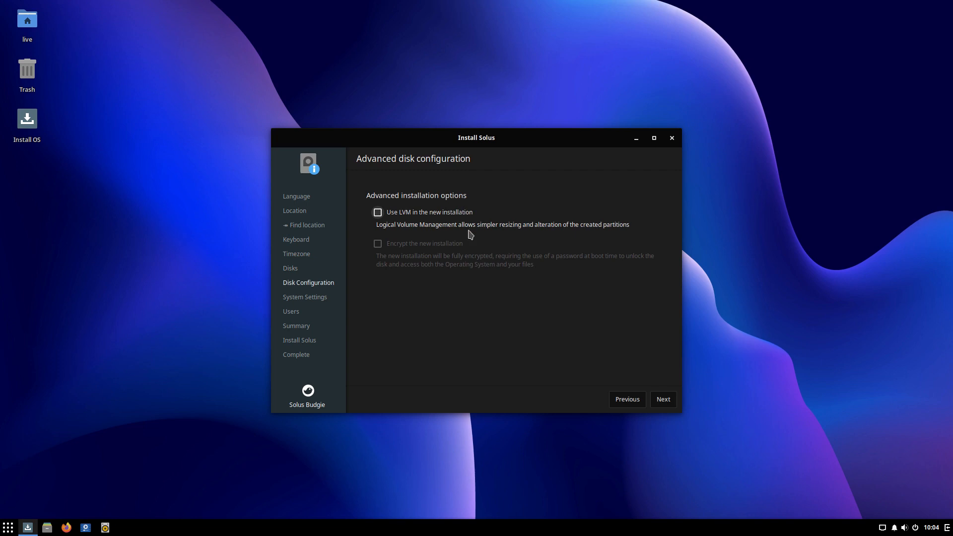
left_click(668, 402)
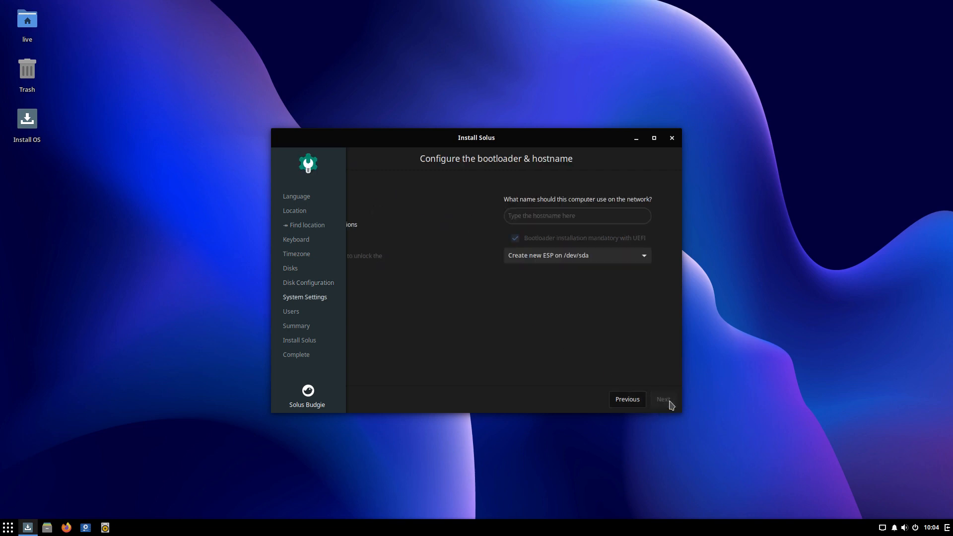
- Enter hostname 'solus', keep Create new ESP on /dev/sda, and continue
left_click(487, 219)
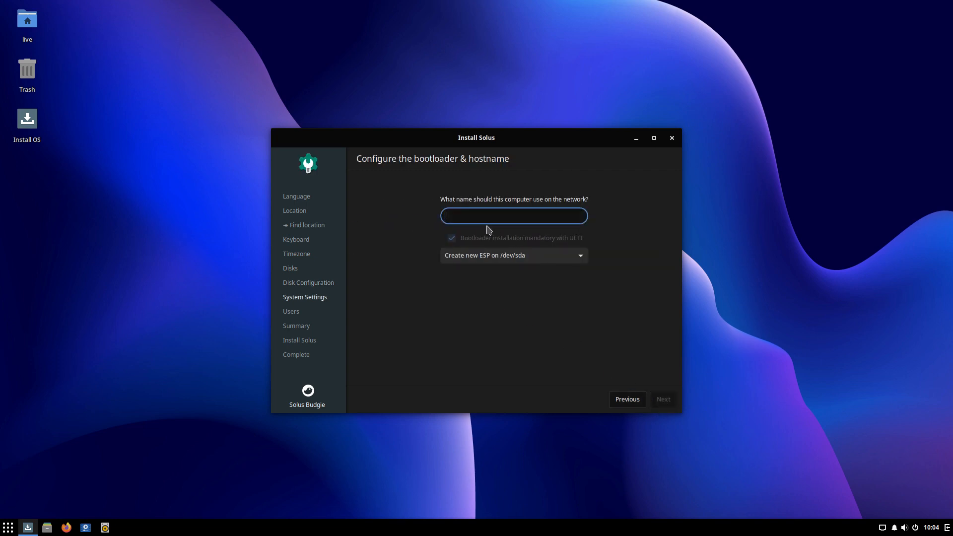
type("solus")
left_click(533, 260)
left_click(531, 257)
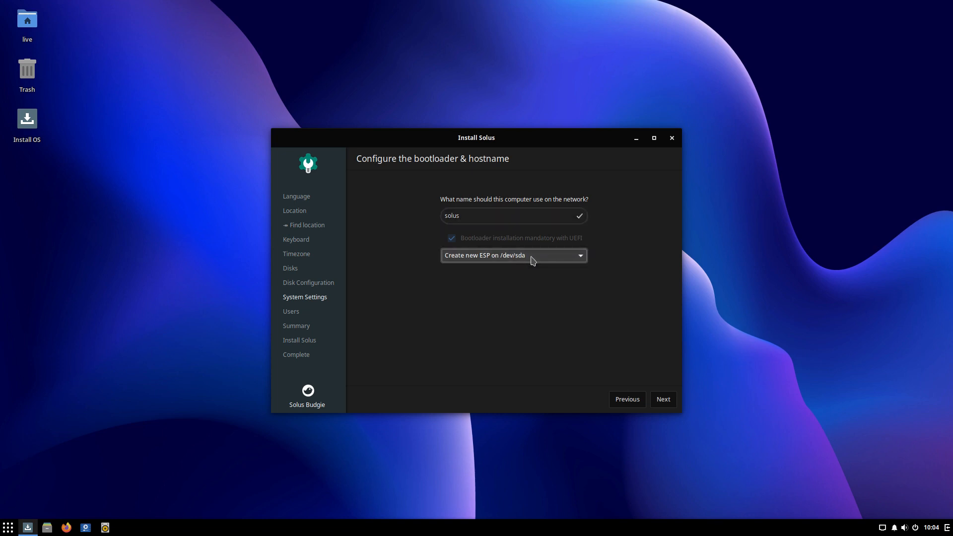
left_click(667, 401)
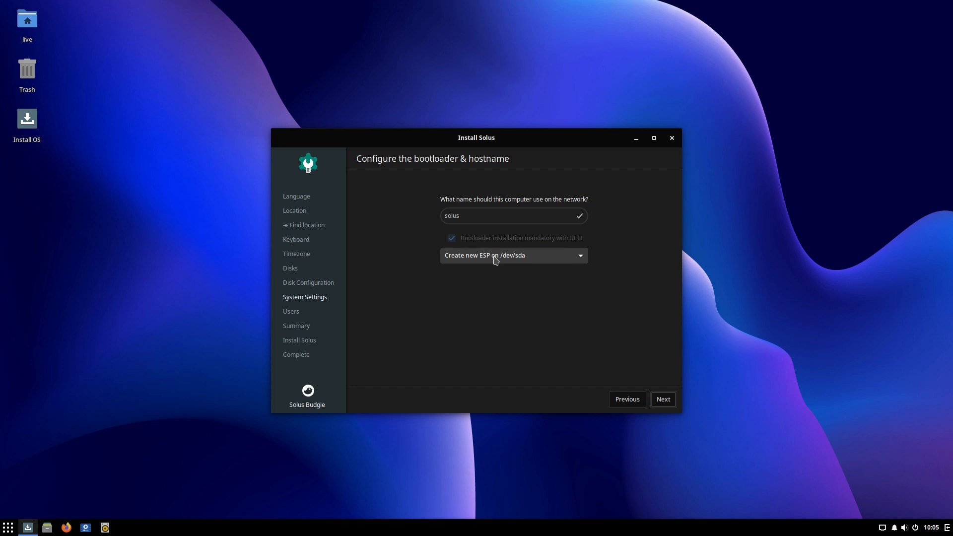
left_click(527, 261)
left_click(527, 261)
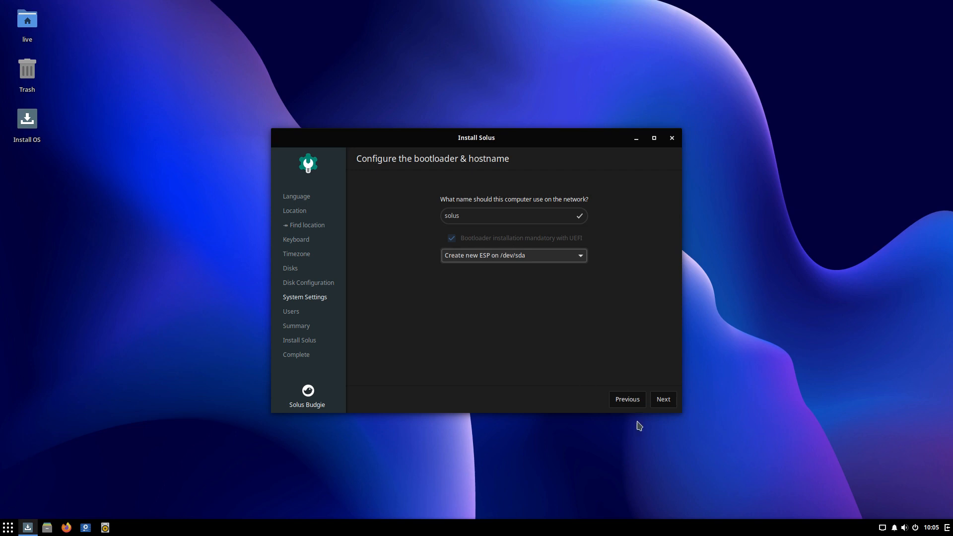
left_click(665, 403)
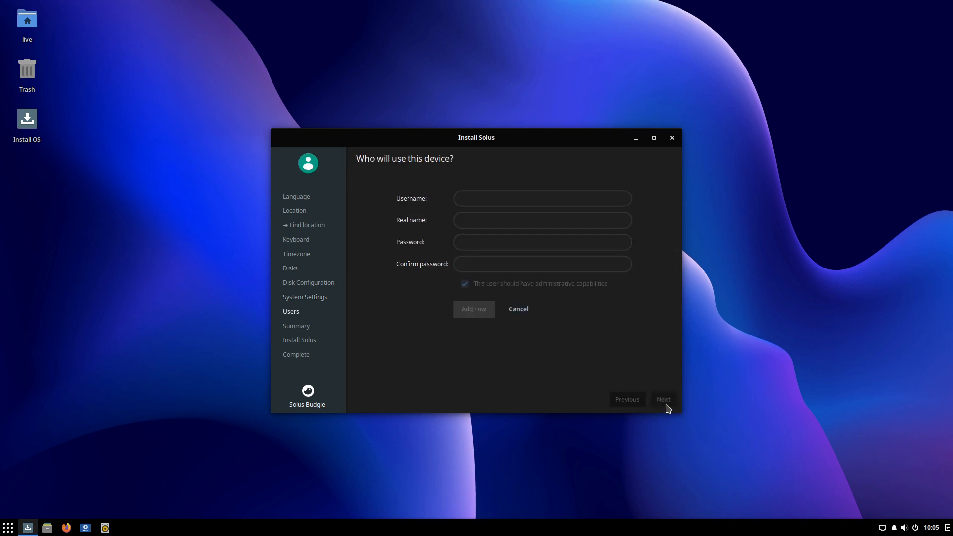
- Fill in the username, real name and password fields, add the admin account, and continue to review
left_click(488, 204)
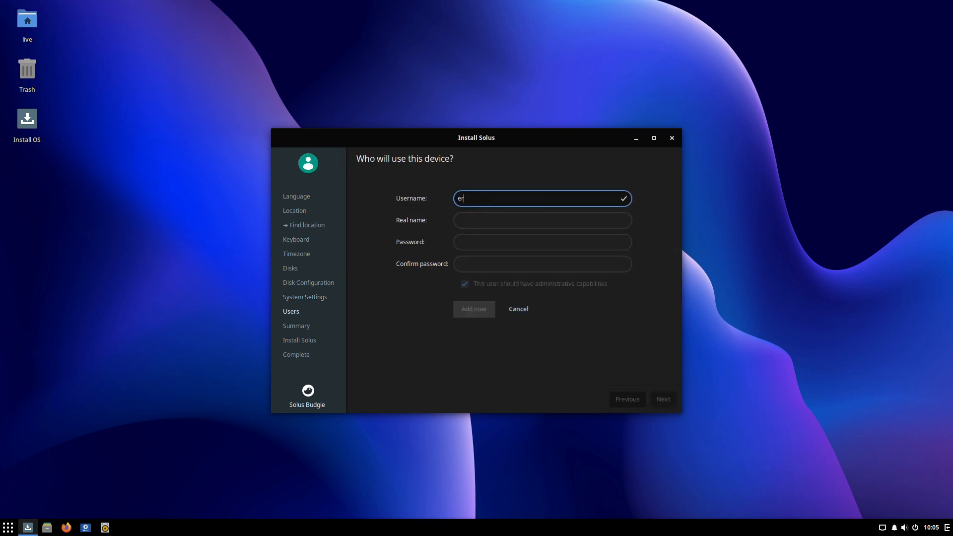
key("Tab")
type("erik")
key("Tab")
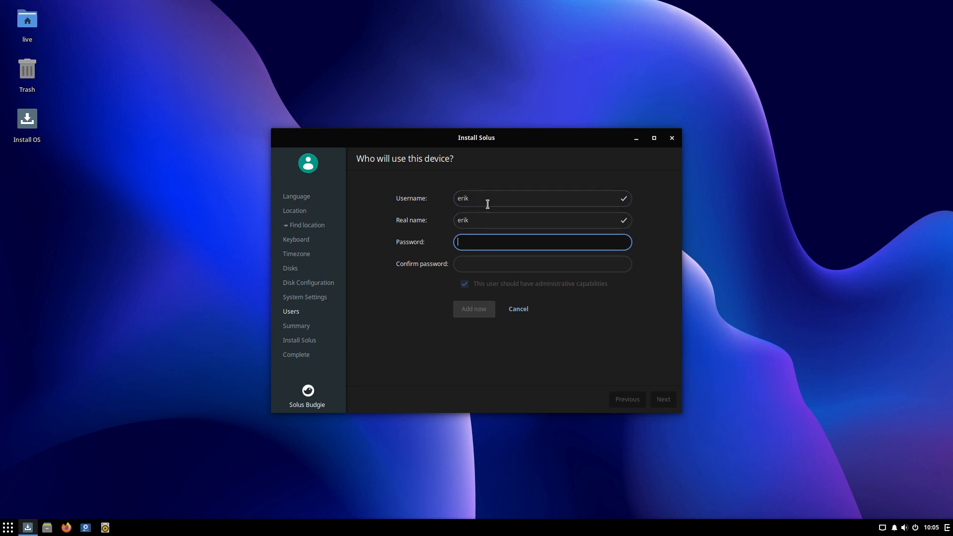
type("erik")
key("Tab")
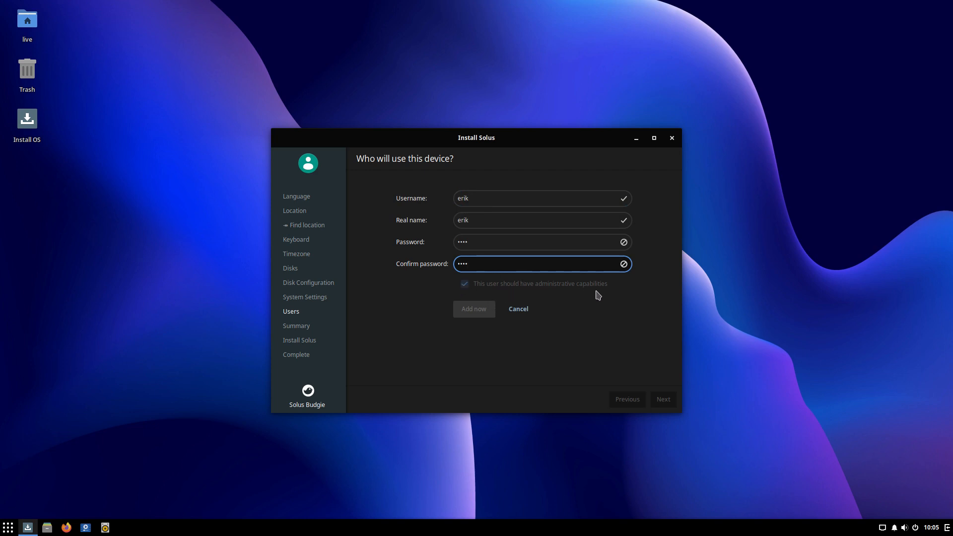
left_click_drag(493, 243, 433, 239)
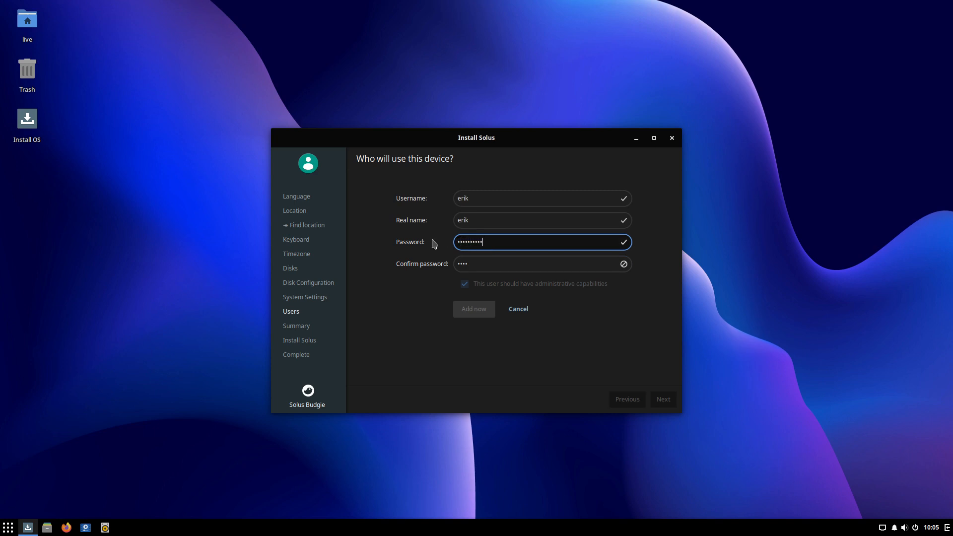
left_click_drag(470, 268, 449, 265)
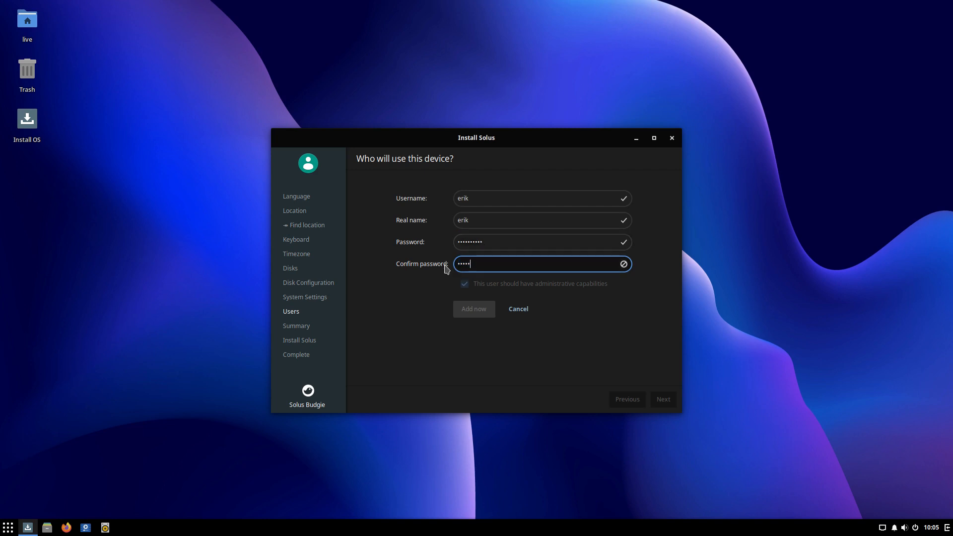
type("a")
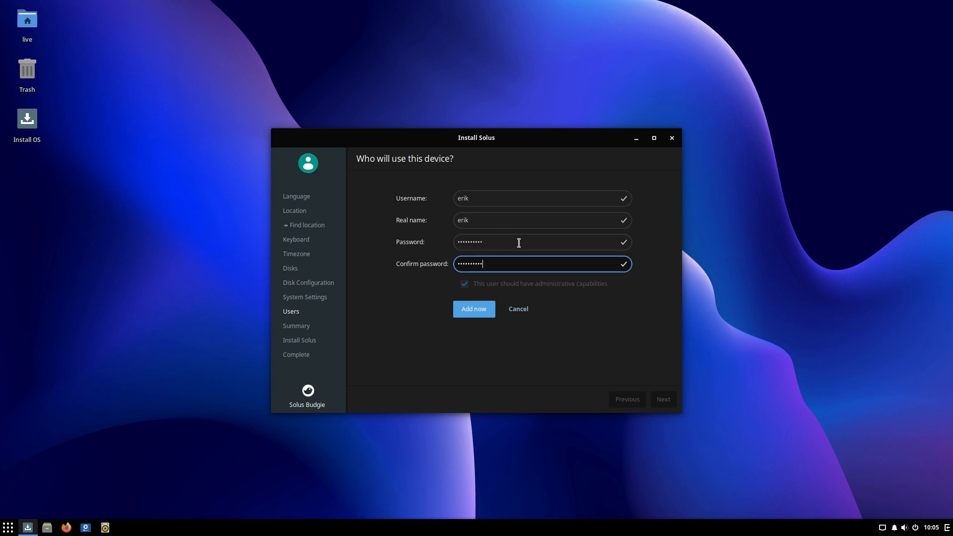
left_click(474, 310)
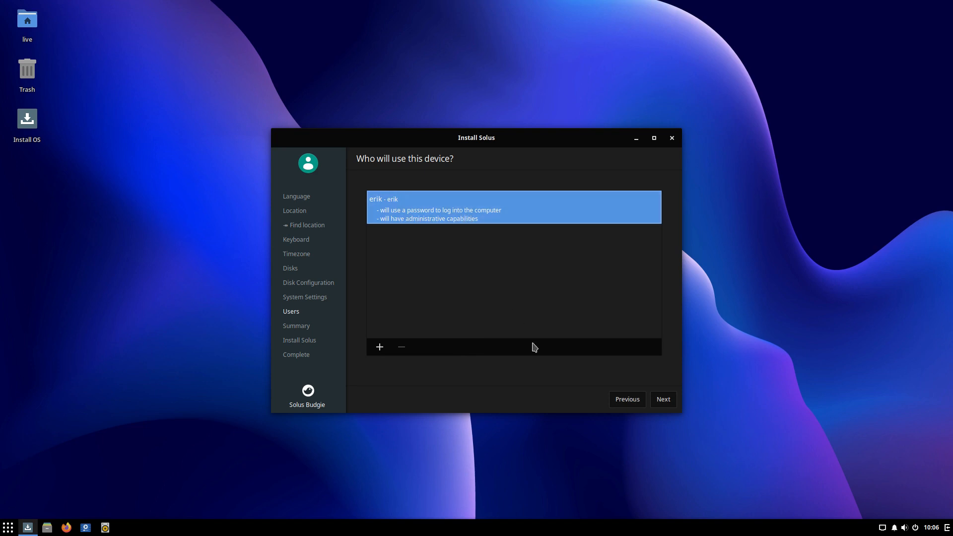
left_click(668, 400)
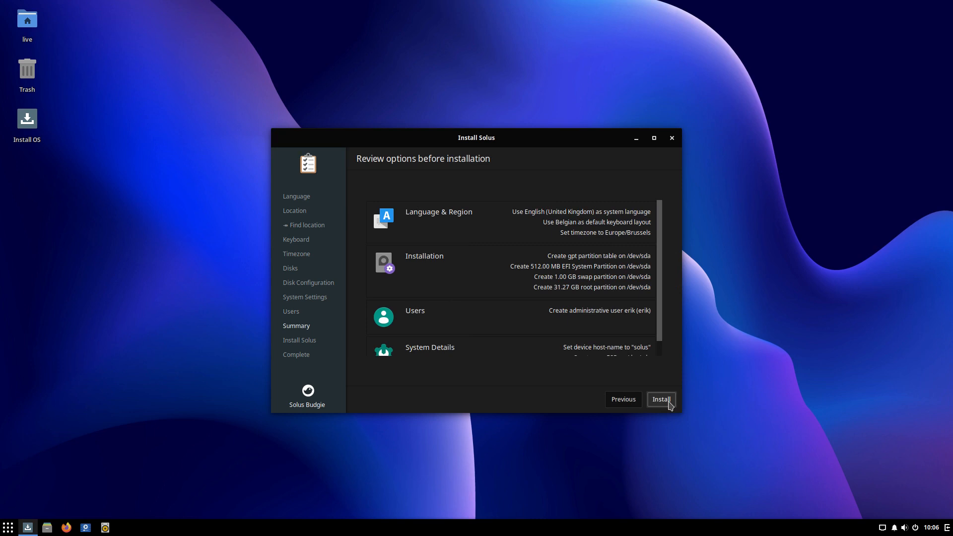
- Review the summary, start the installation, and confirm the disk changes
scroll(581, 211, "down", 1)
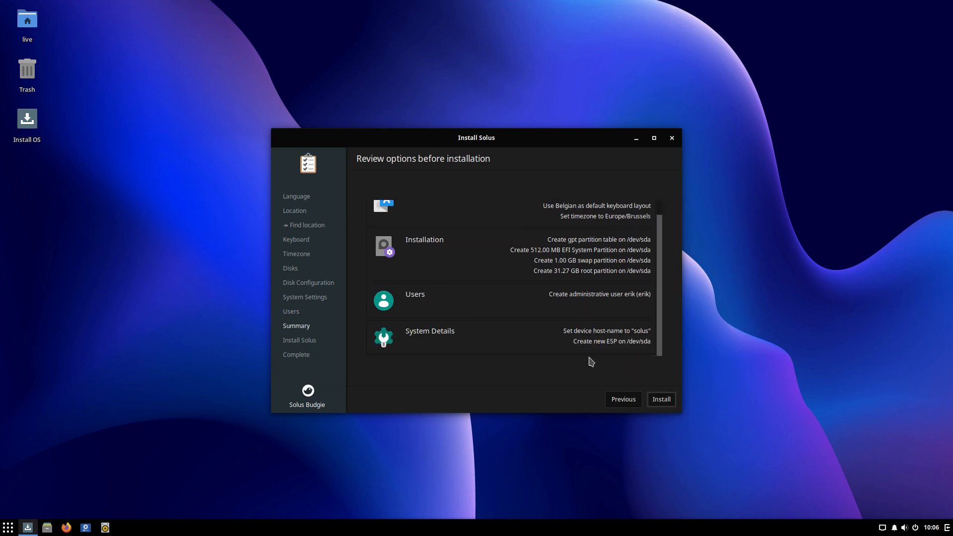
left_click(666, 402)
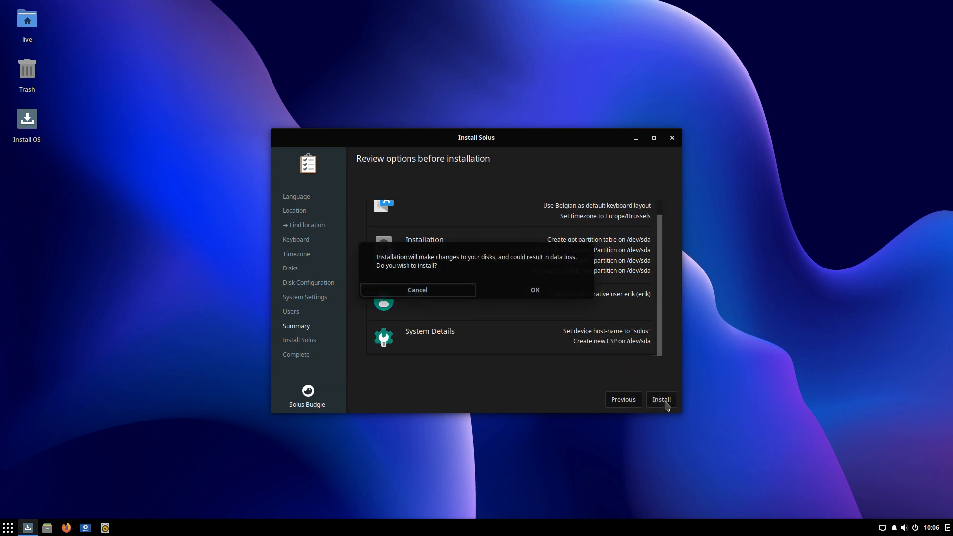
left_click(526, 293)
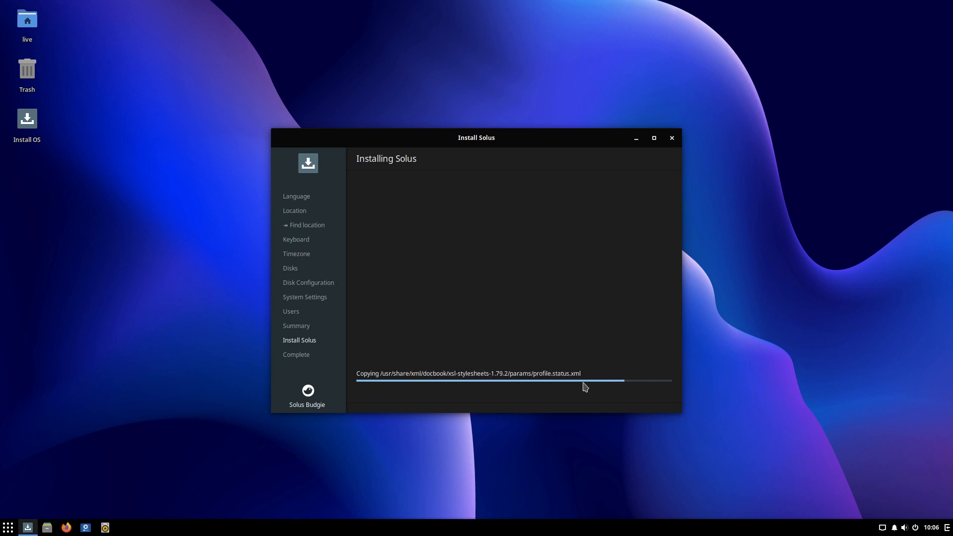
- Move the Solus installer window to the top-right corner of the screen
left_click(7, 529)
left_click(489, 137)
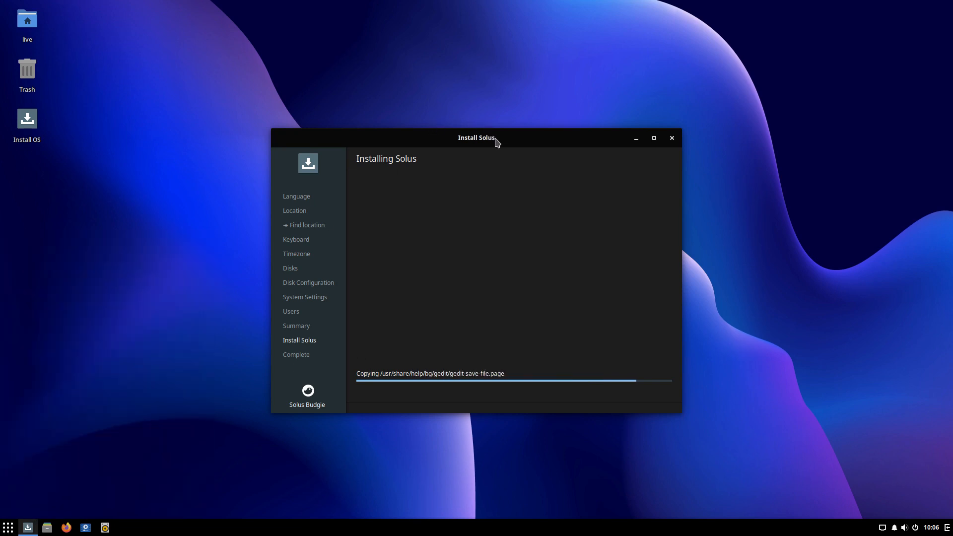
left_click_drag(494, 140, 734, 25)
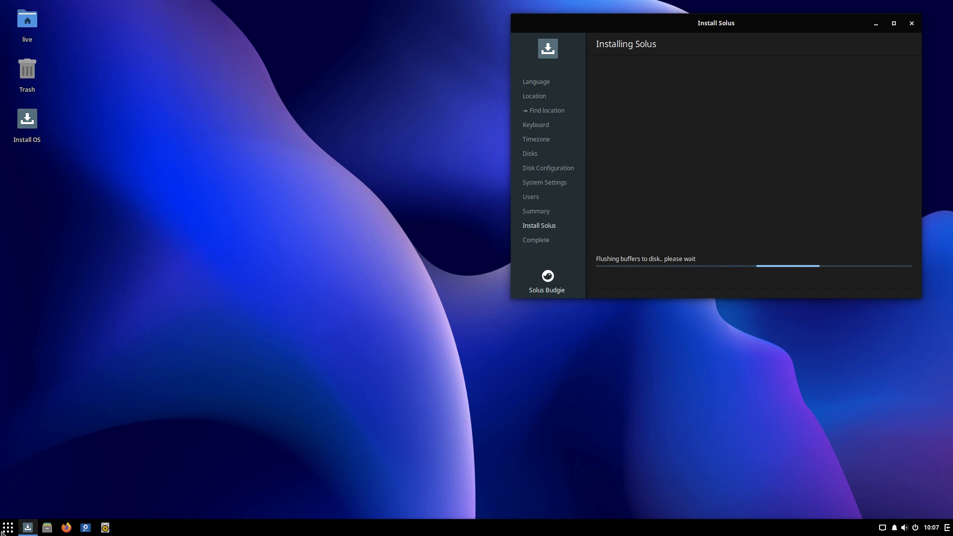
- Launch Files and view its About dialog and project website, then close both
left_click(51, 530)
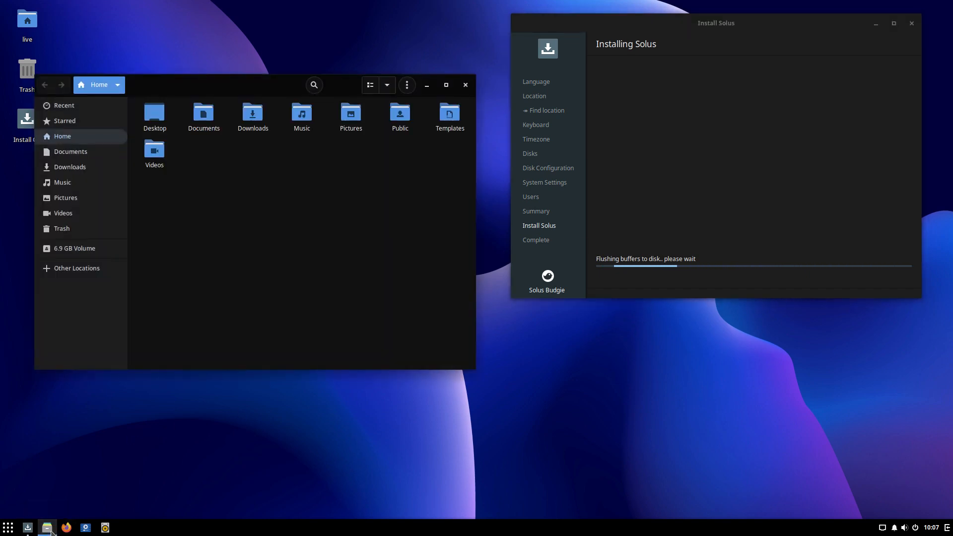
left_click(407, 85)
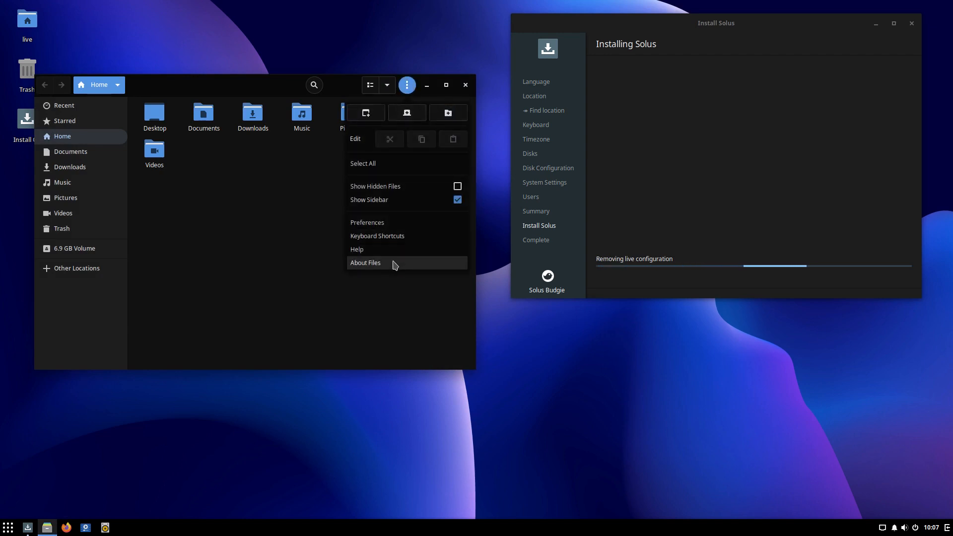
left_click(394, 264)
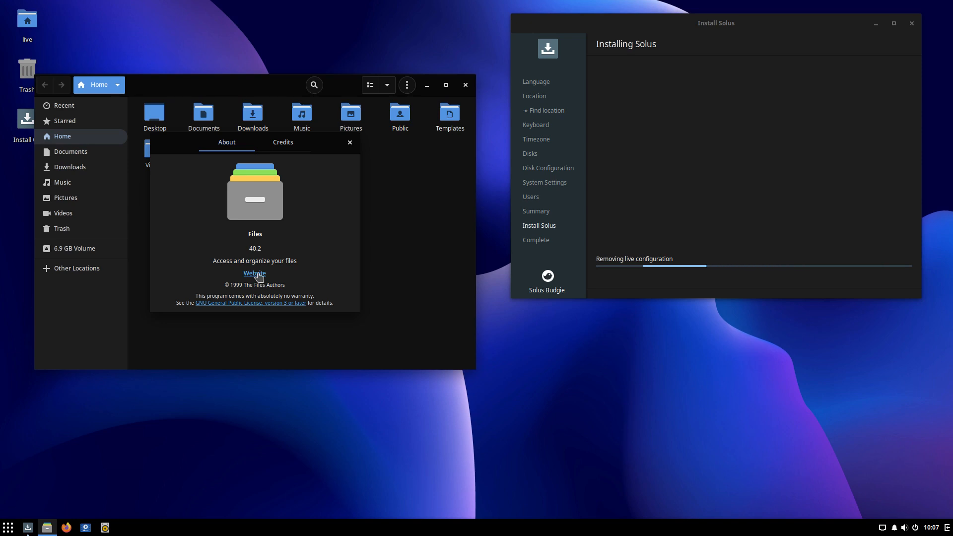
left_click(255, 274)
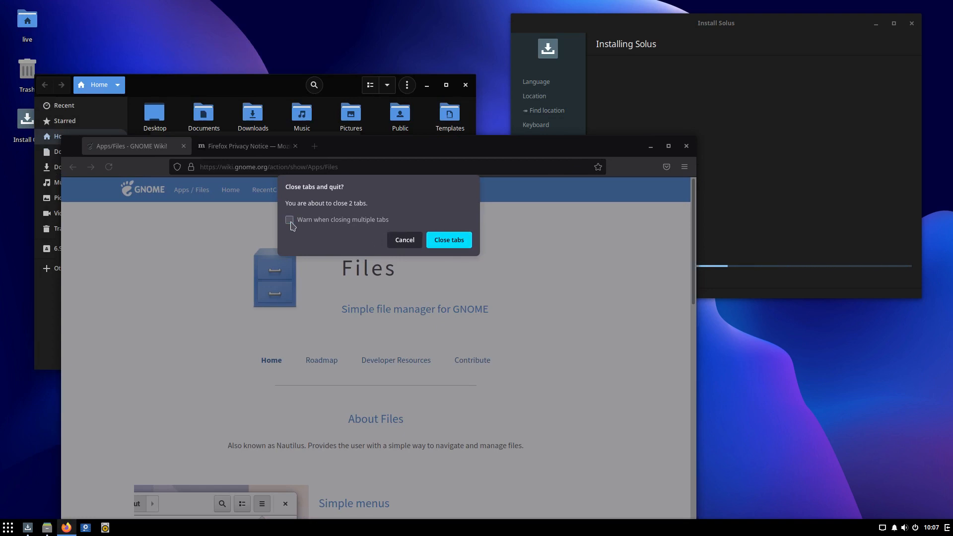
left_click(449, 240)
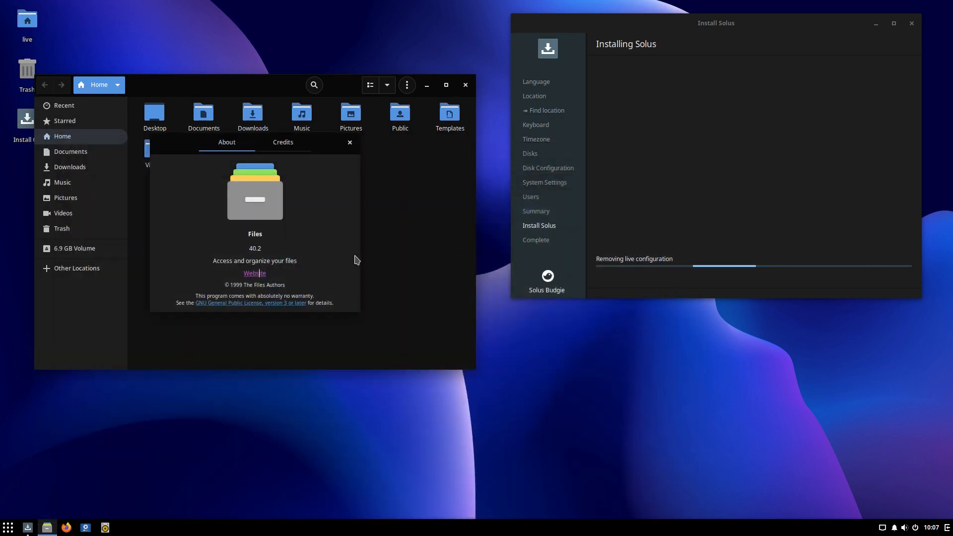
left_click(350, 143)
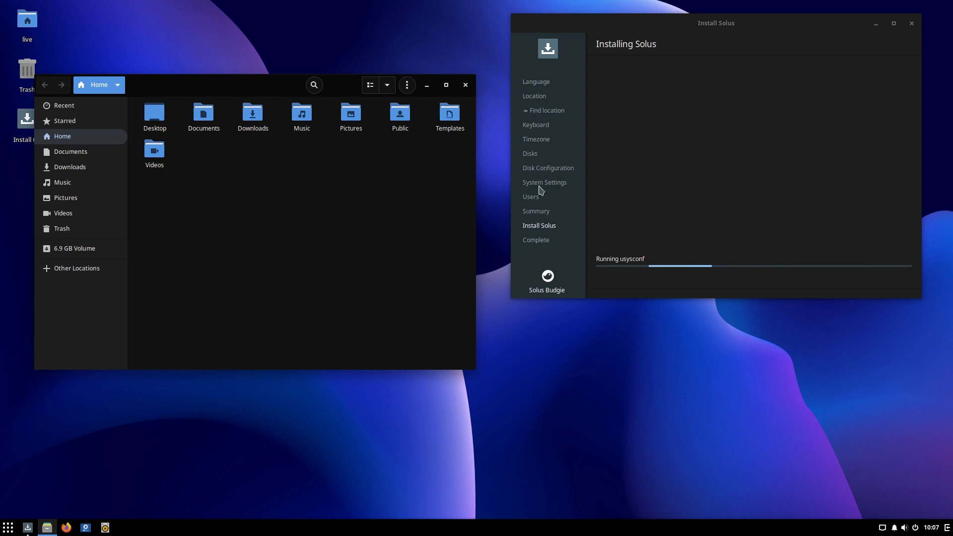
left_click(8, 528)
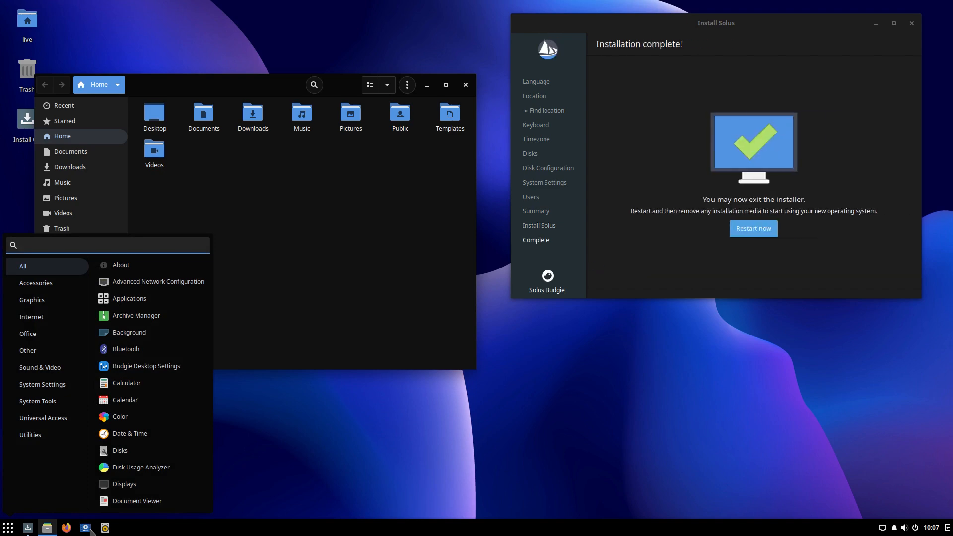
- Dismiss the application menu and restart into the newly installed Solus system
left_click(380, 479)
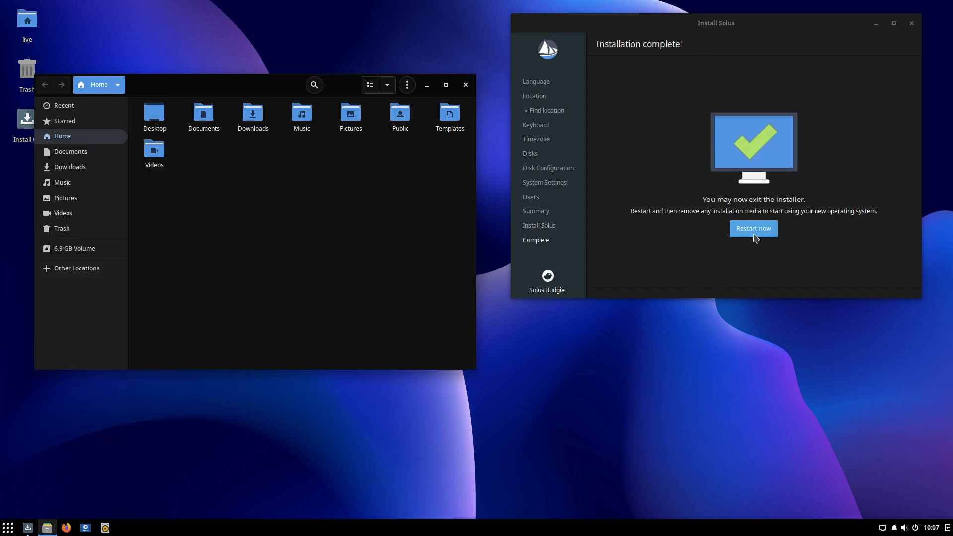
left_click(753, 229)
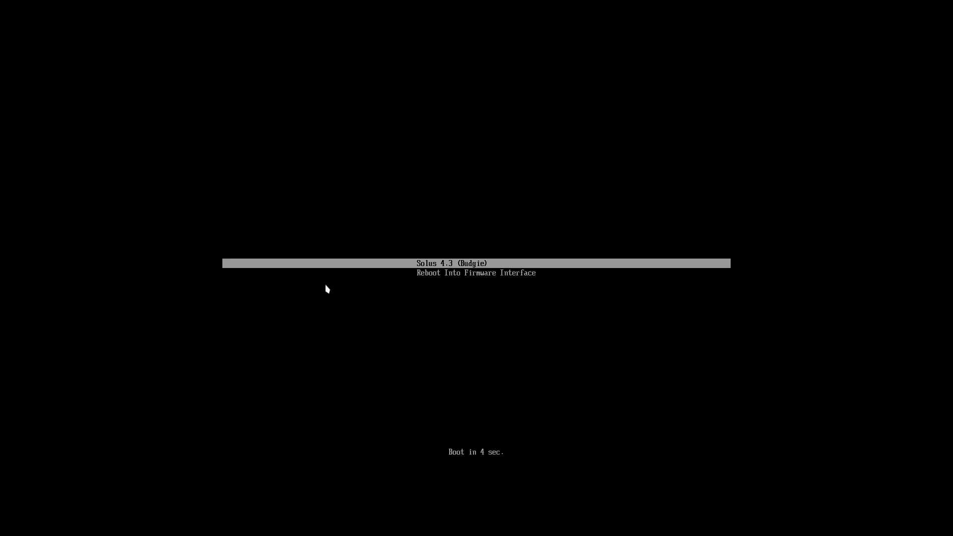
- Power off the VM, eject the Solus ISO, boot it again full screen, then reset it
key("Down")
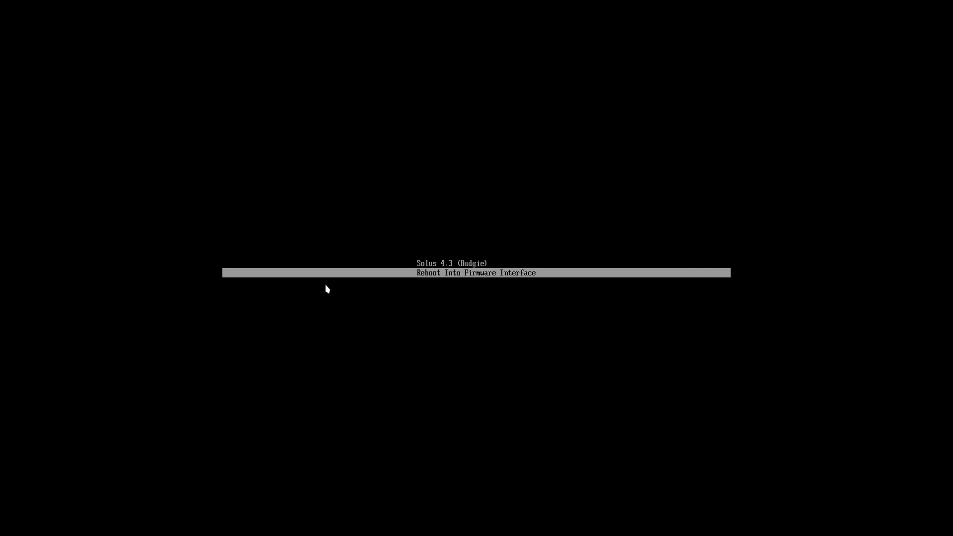
key("Control_R+f")
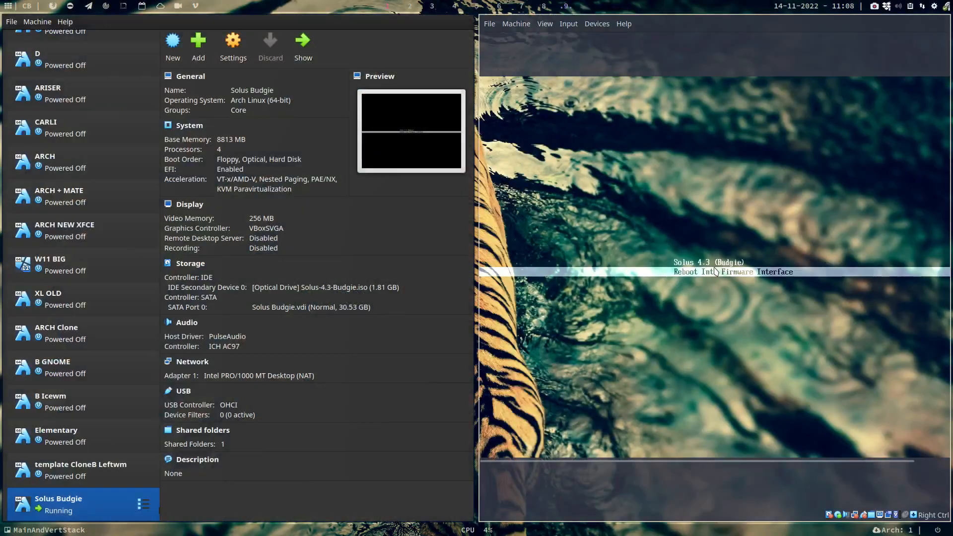
left_click(501, 26)
left_click(517, 79)
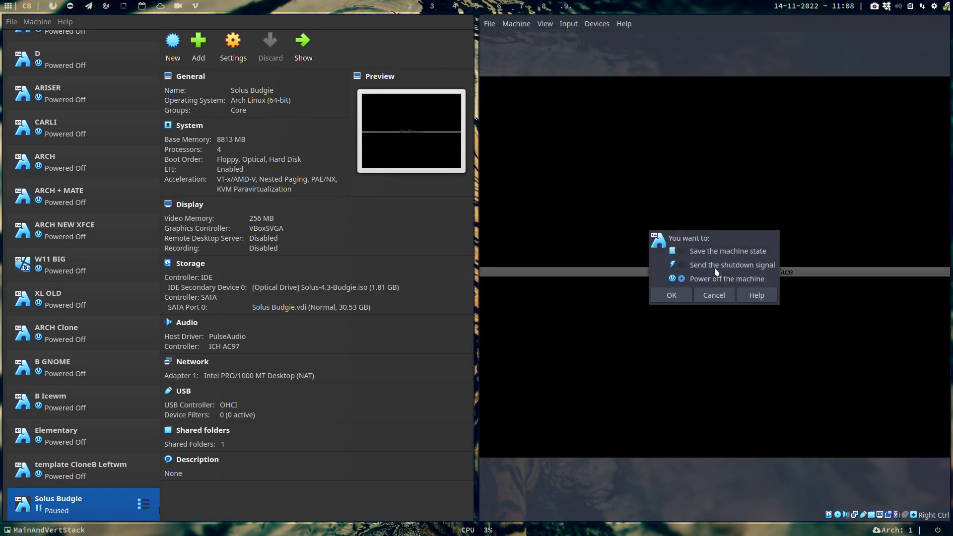
left_click(679, 297)
left_click(317, 287)
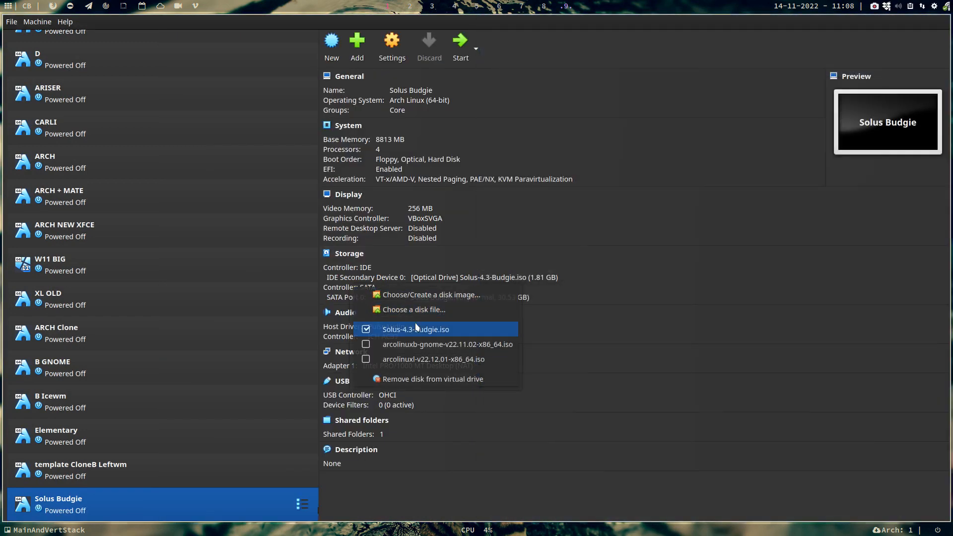
left_click(370, 331)
left_click(460, 41)
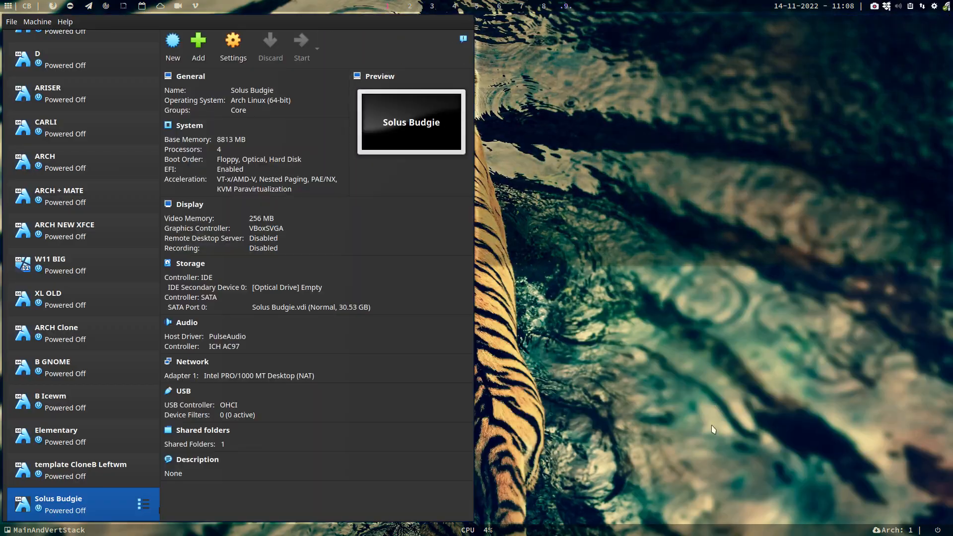
key("ctrl+f")
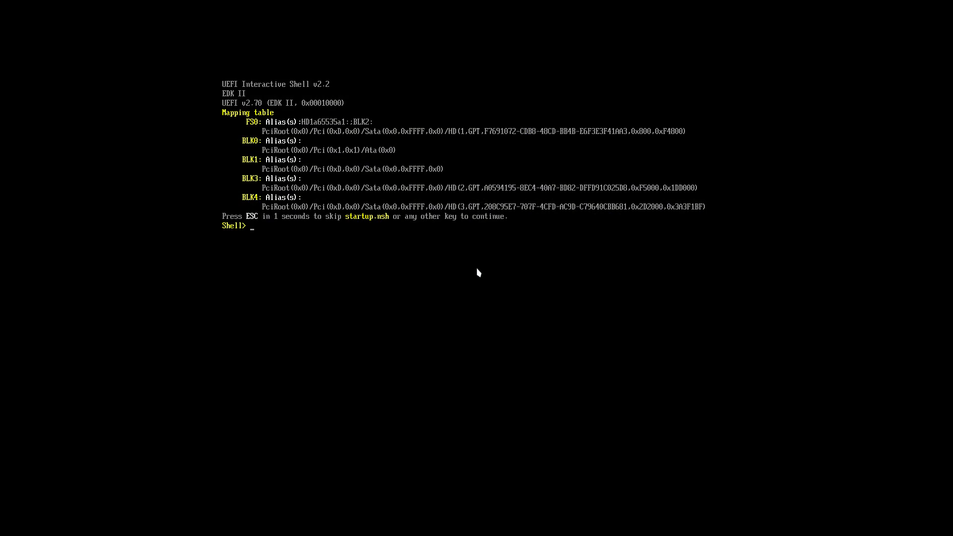
key("Return")
key("Return")
key("Return")
key("Return")
key("ctrl+alt+Delete")
- Power off the VM, reinsert Solus-4.3-Budgie.iso, start it again in full screen
key("ctrl+f")
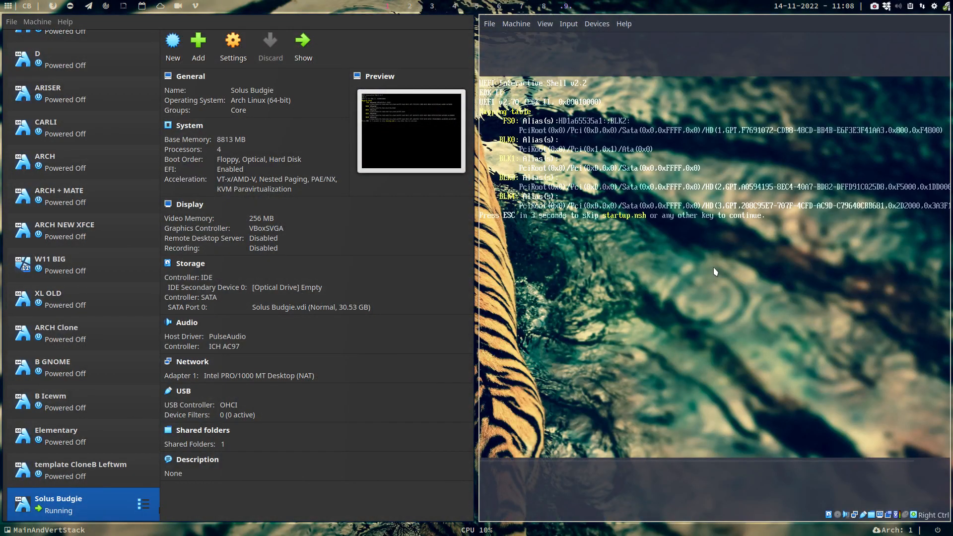
left_click(489, 23)
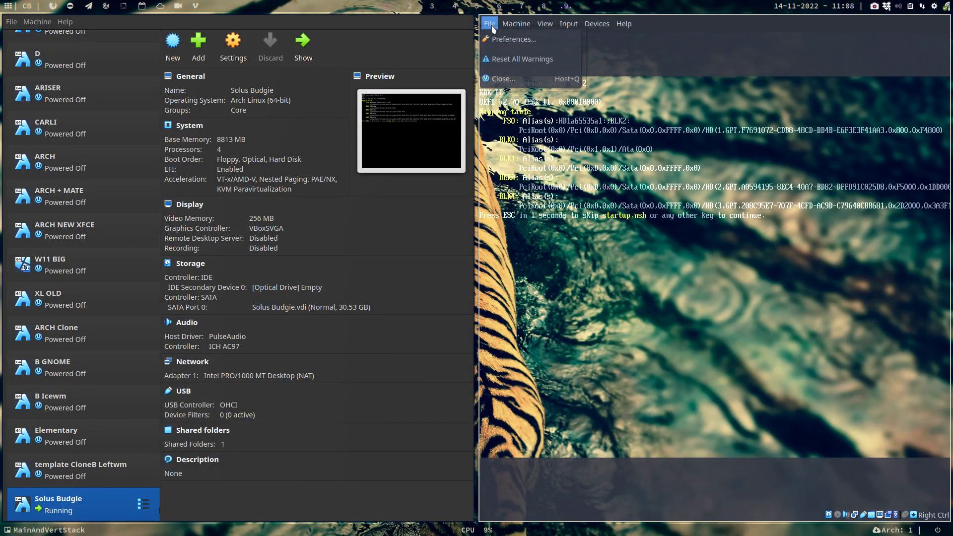
left_click(503, 78)
left_click(680, 296)
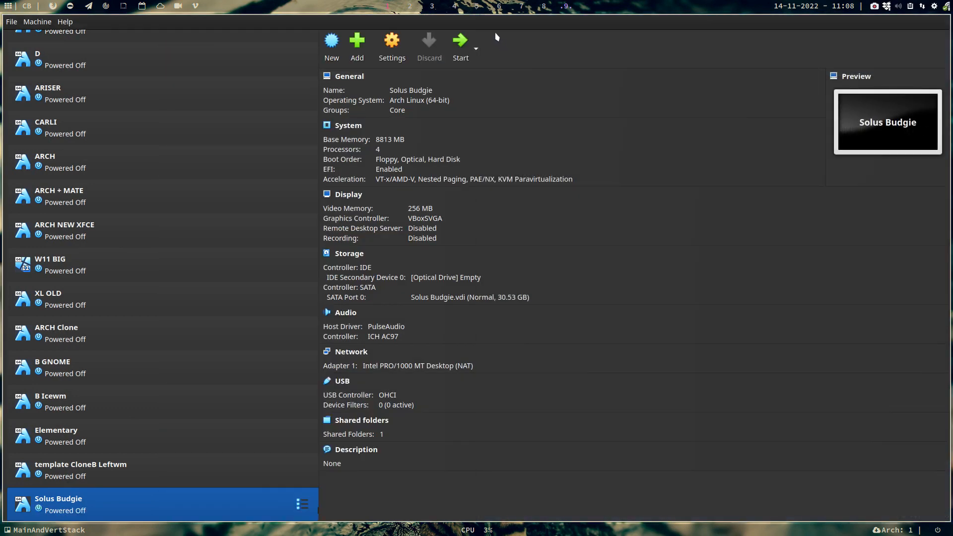
left_click(457, 279)
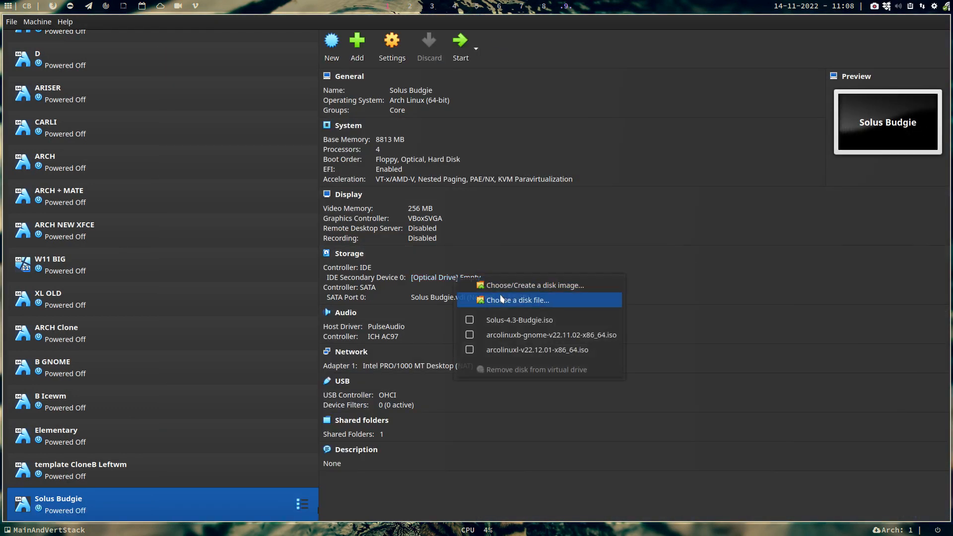
left_click(516, 320)
left_click(460, 42)
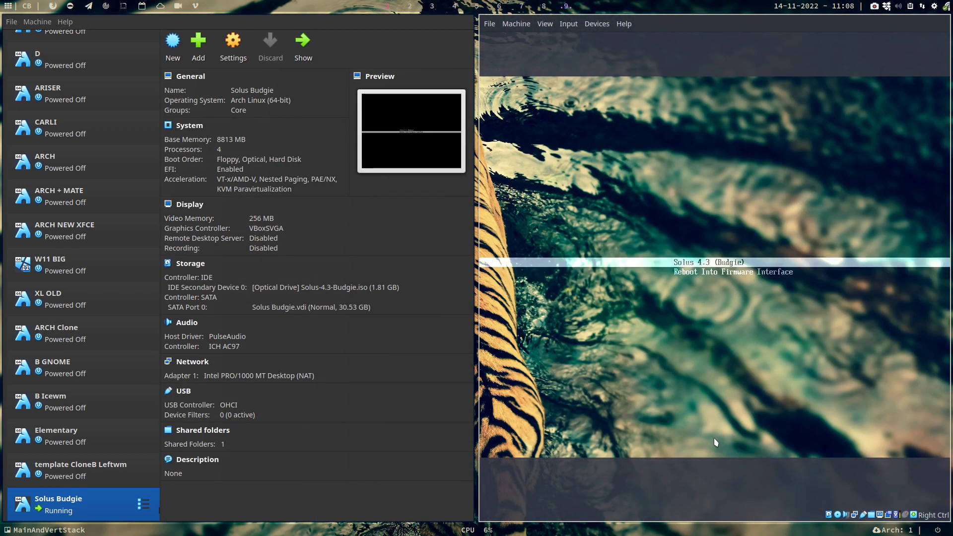
key("ctrl+f")
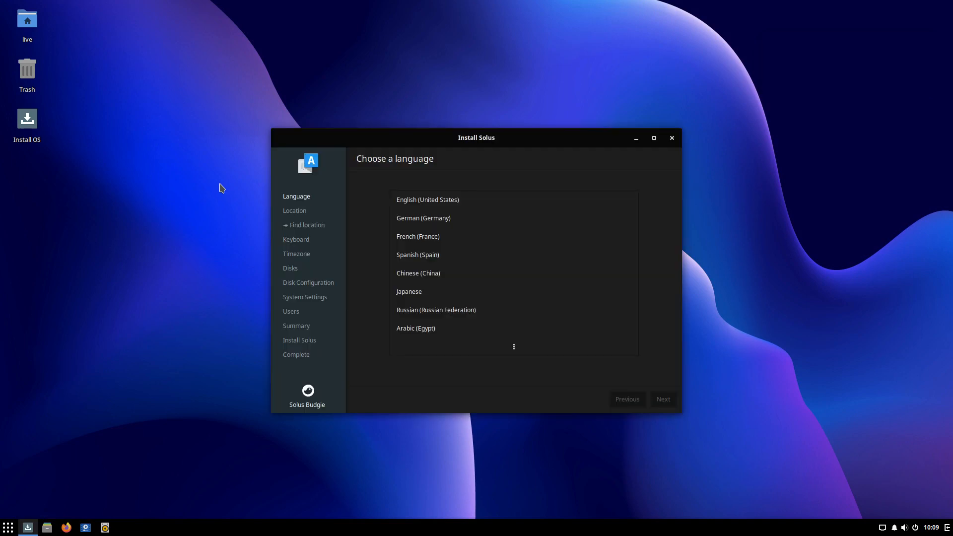
- Keep English (United States) as the language and skip location detection
left_click(449, 203)
left_click(663, 400)
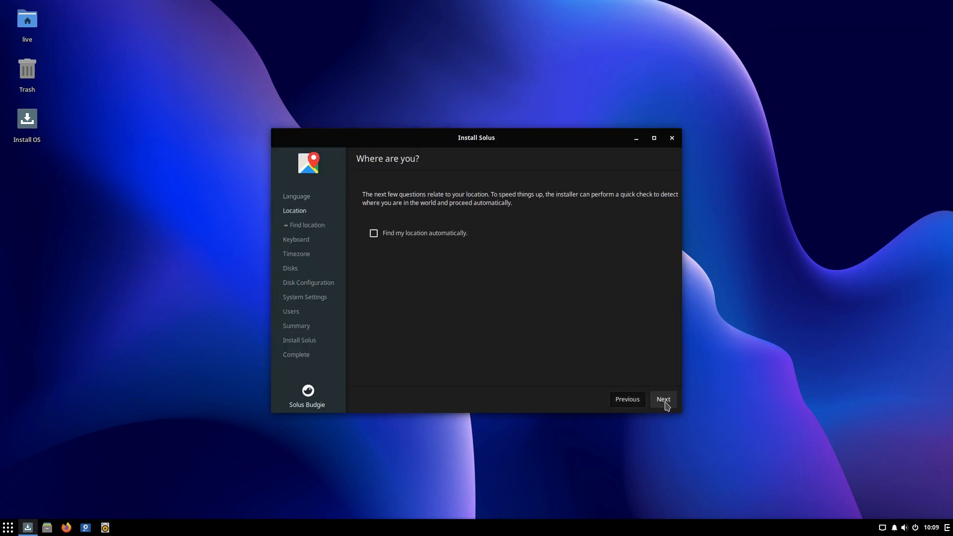
left_click(665, 402)
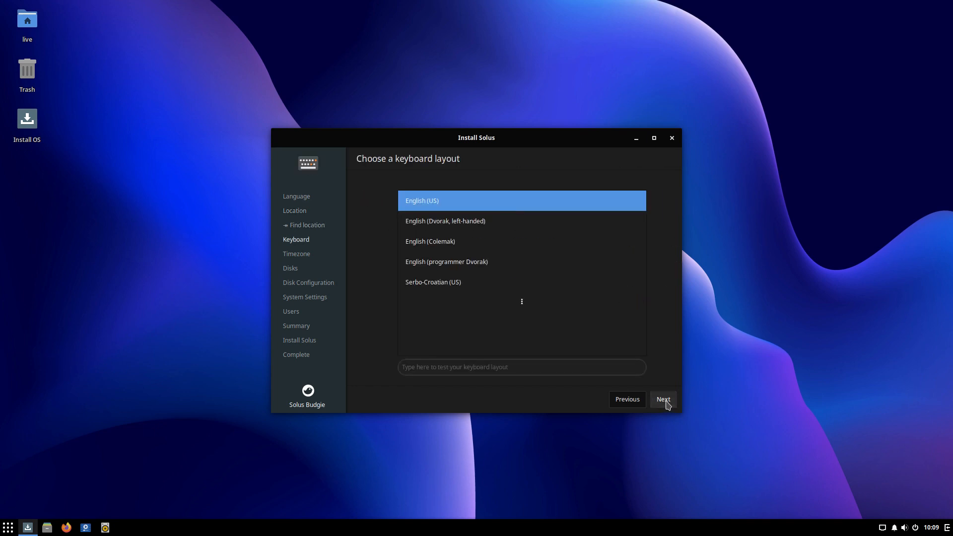
- Choose the Belgian keyboard layout from the full layout list and continue
left_click(523, 305)
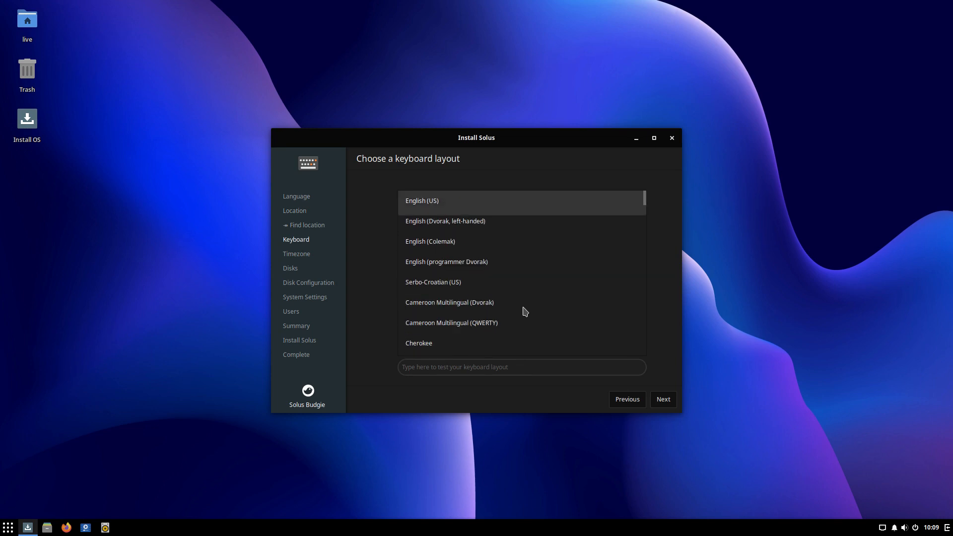
scroll(525, 312, "down", 15)
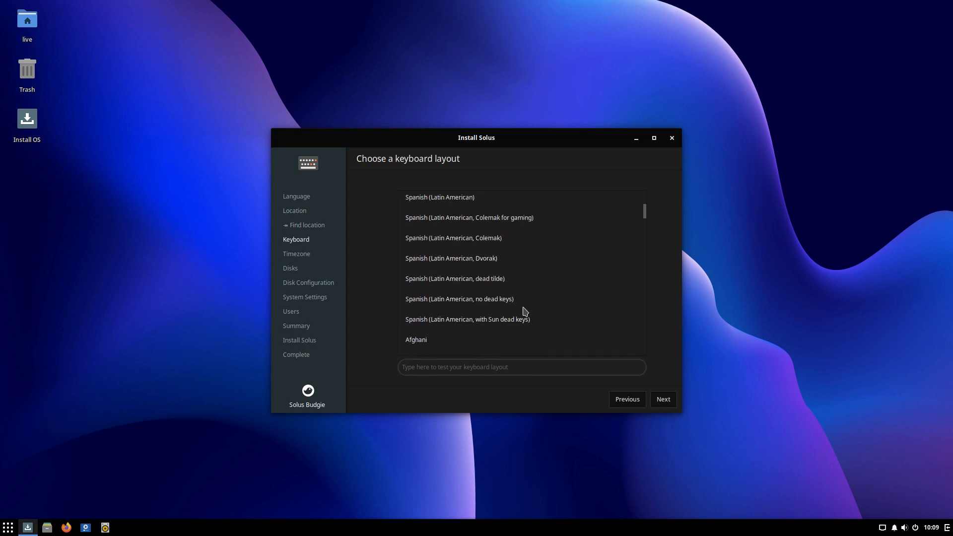
scroll(525, 312, "down", 15)
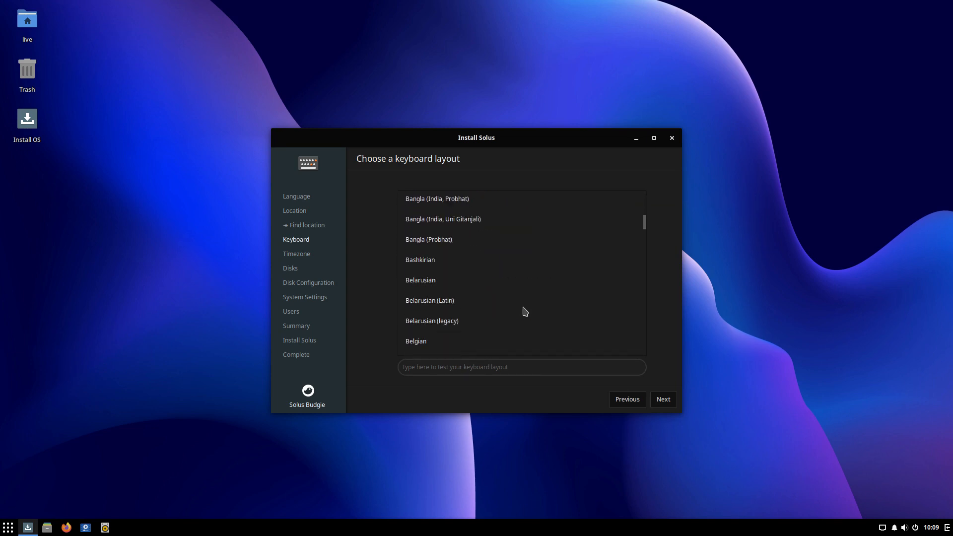
scroll(525, 312, "down", 3)
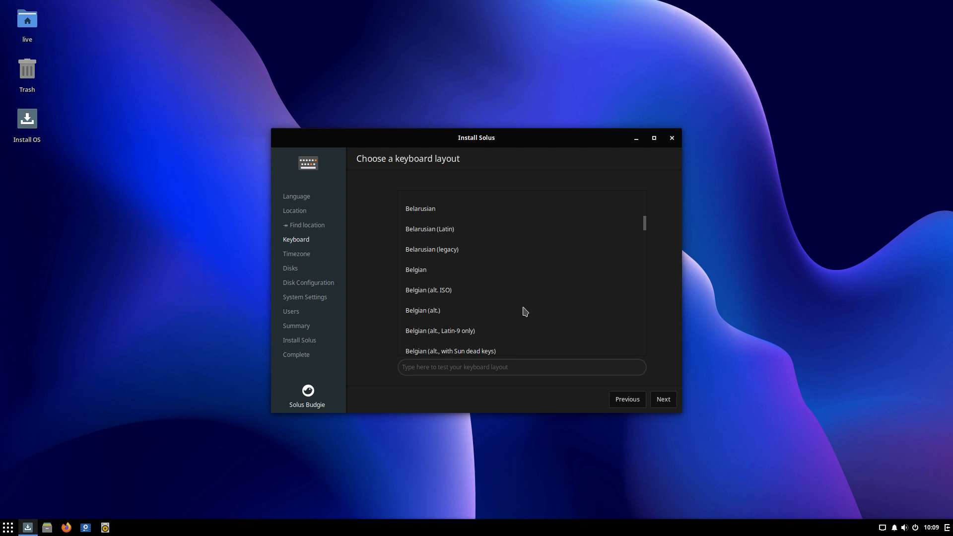
left_click(456, 272)
left_click(664, 400)
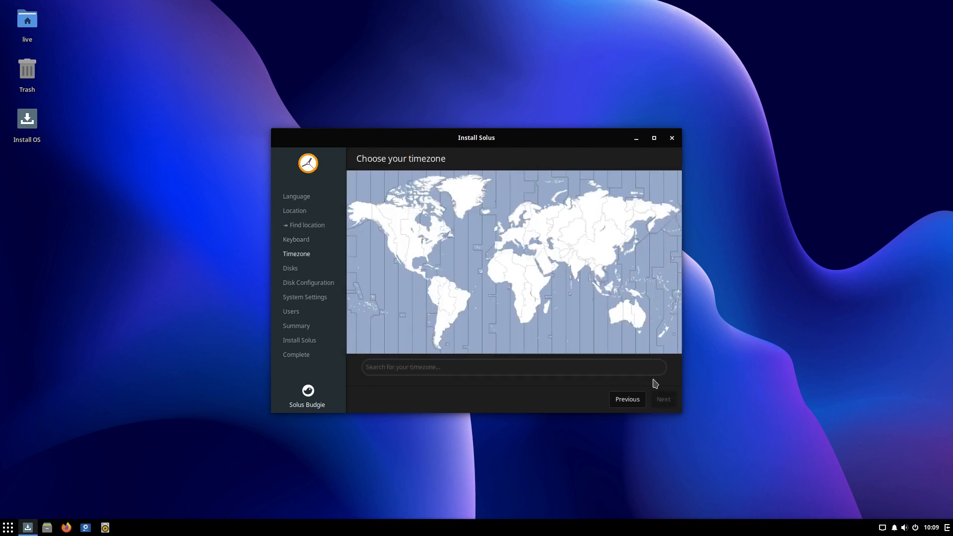
- Set the timezone to Brussels and choose to erase the entire VBOX disk
left_click(507, 238)
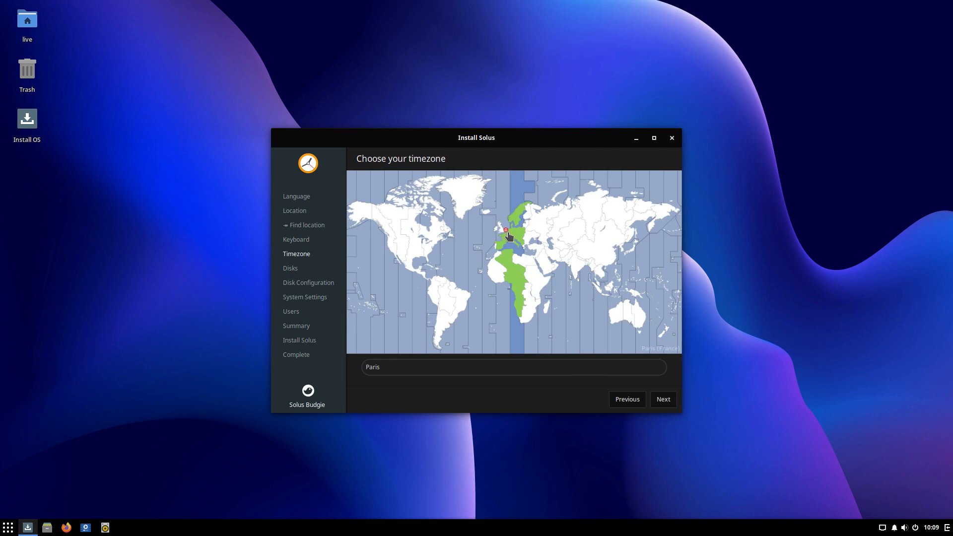
left_click(664, 400)
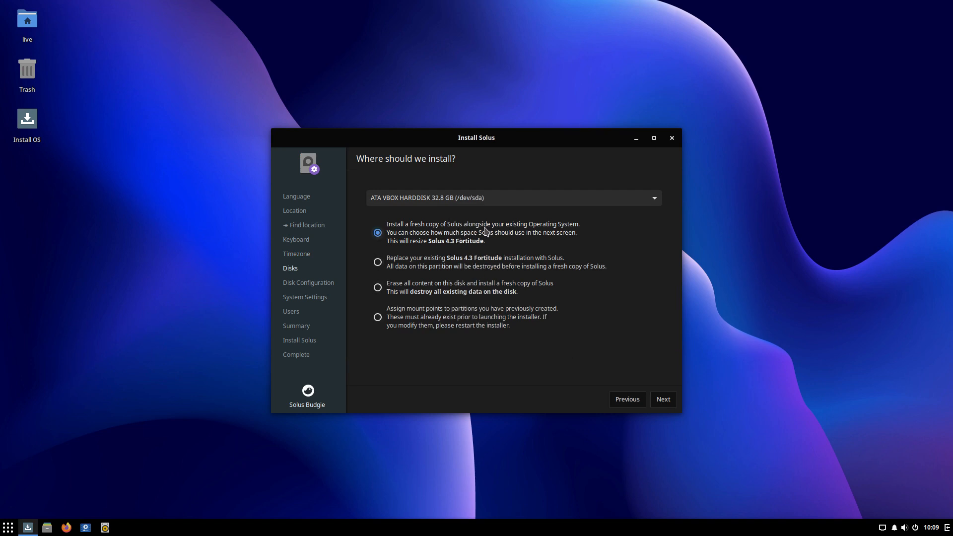
left_click(487, 205)
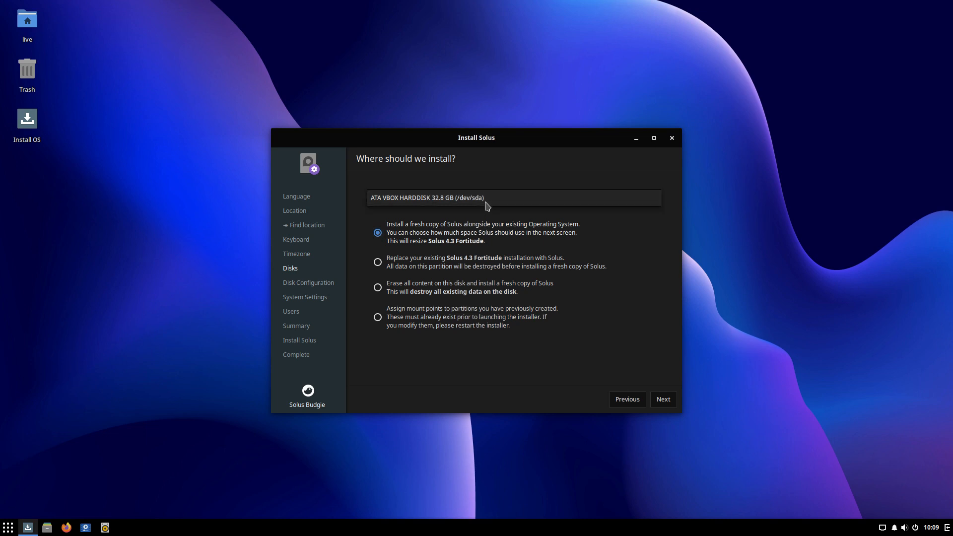
left_click(487, 206)
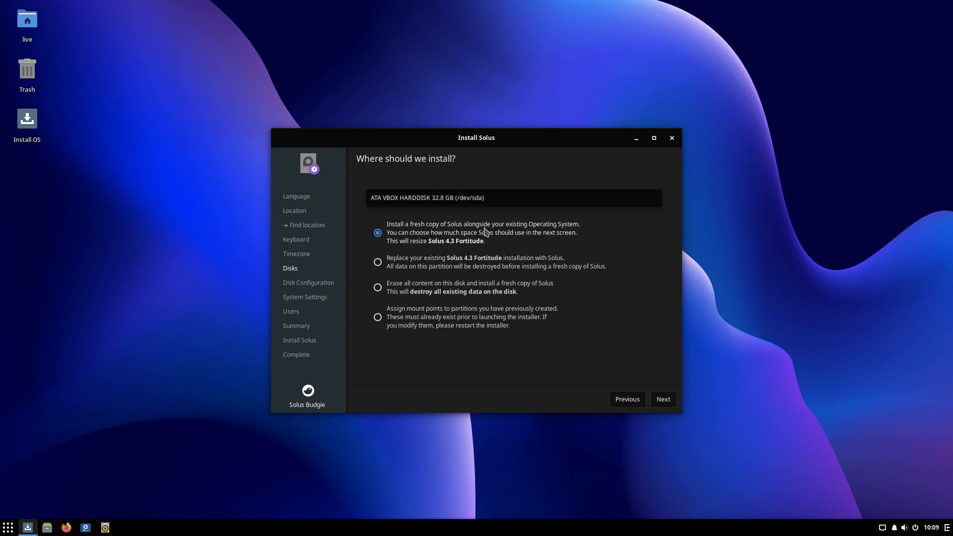
left_click(378, 263)
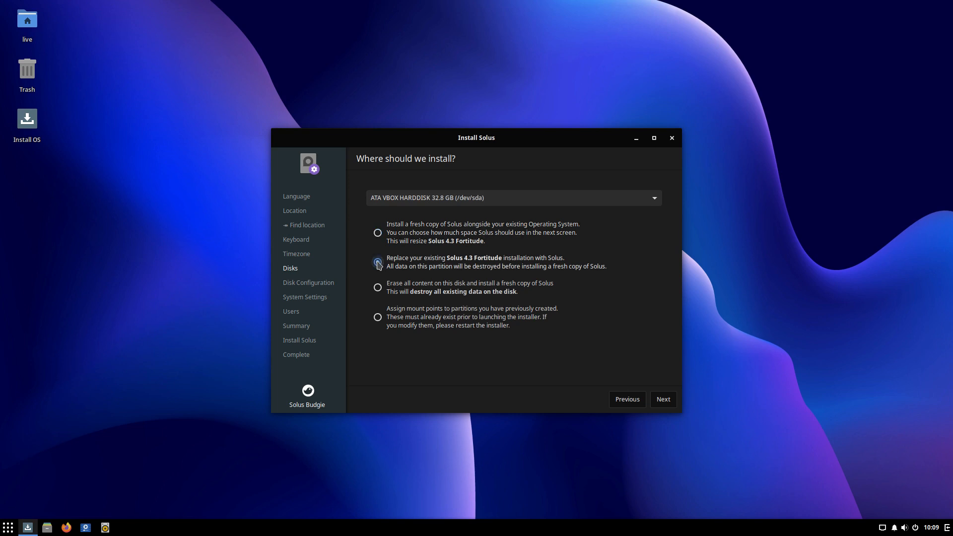
left_click(378, 288)
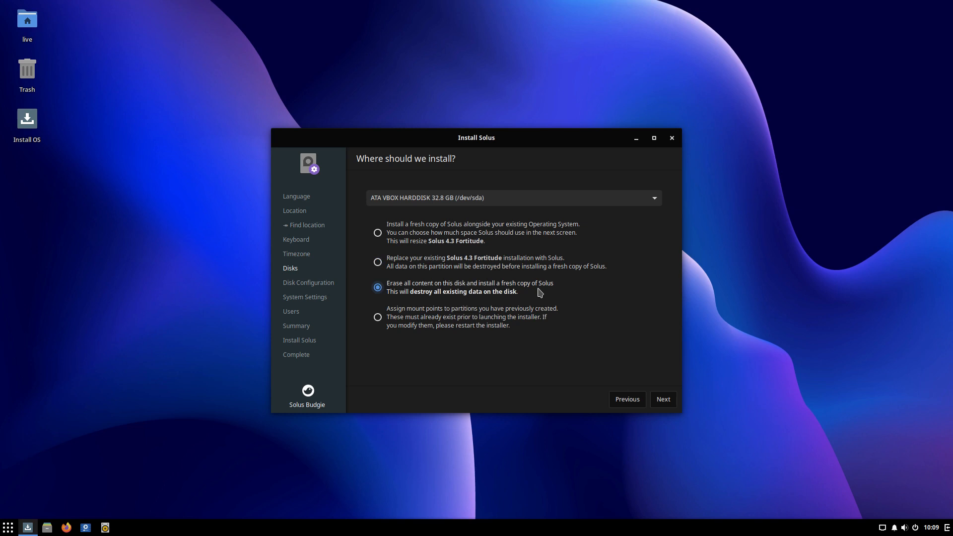
left_click(661, 405)
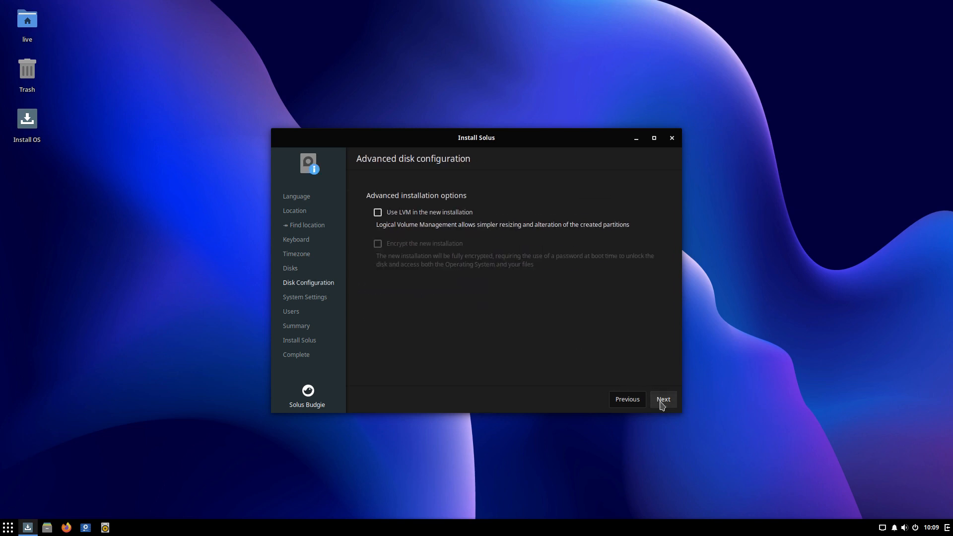
- Enable LVM and set the computer's hostname to solus
left_click(378, 213)
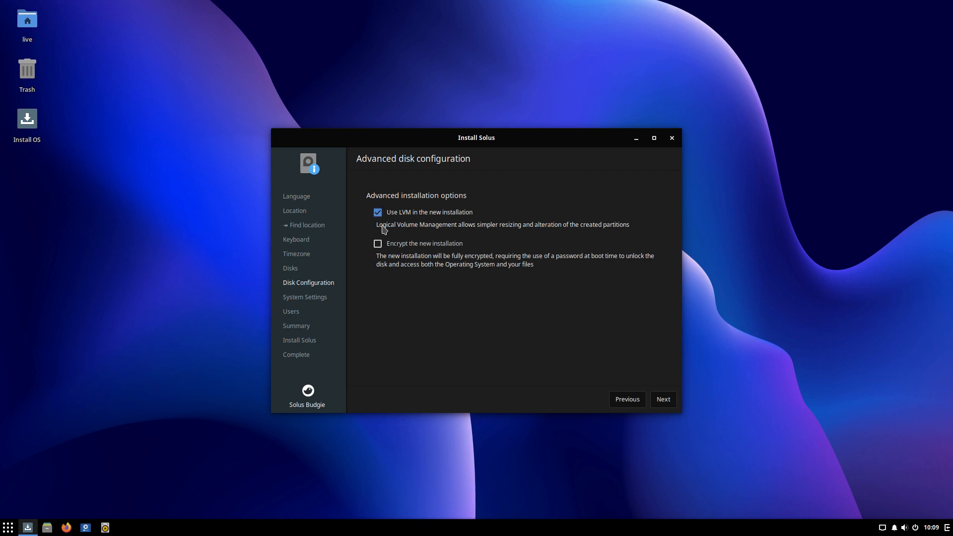
left_click(664, 400)
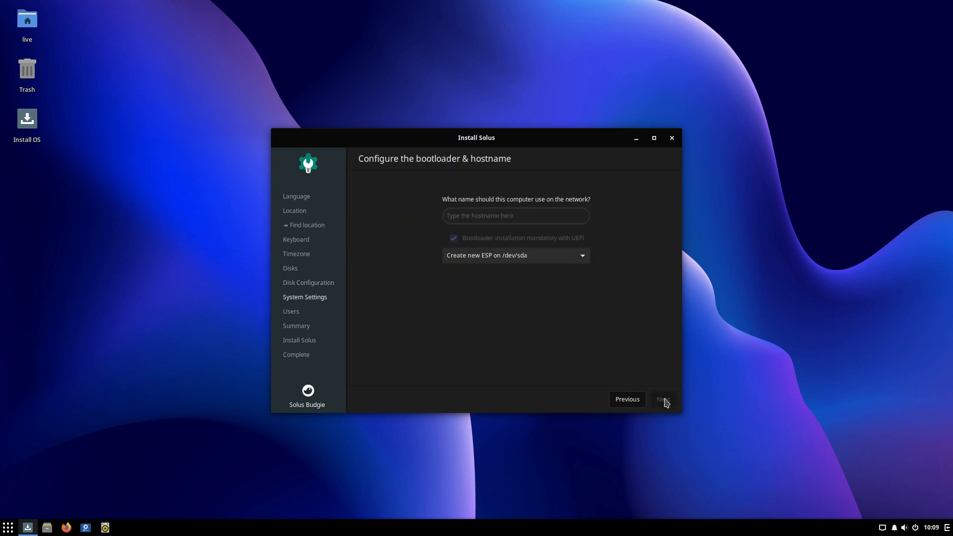
left_click(483, 217)
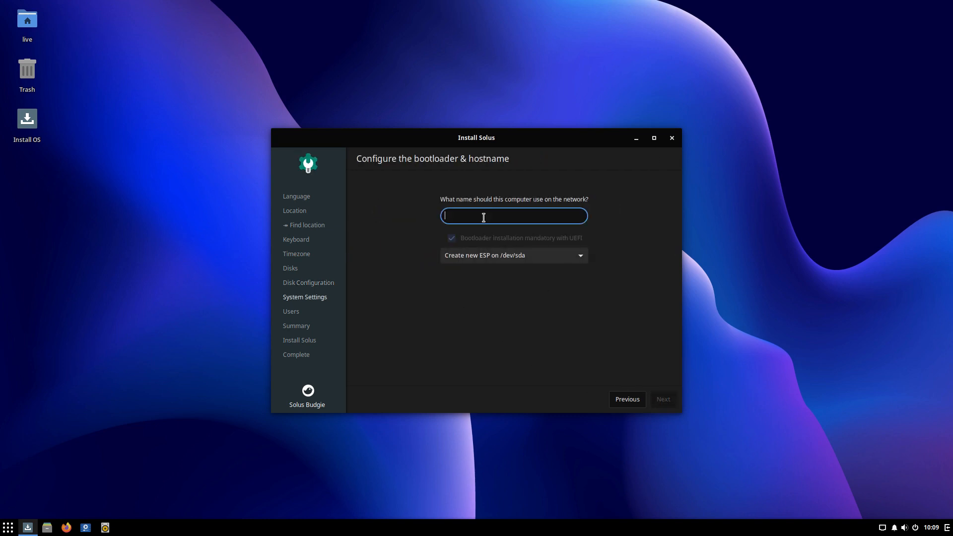
key("Tab")
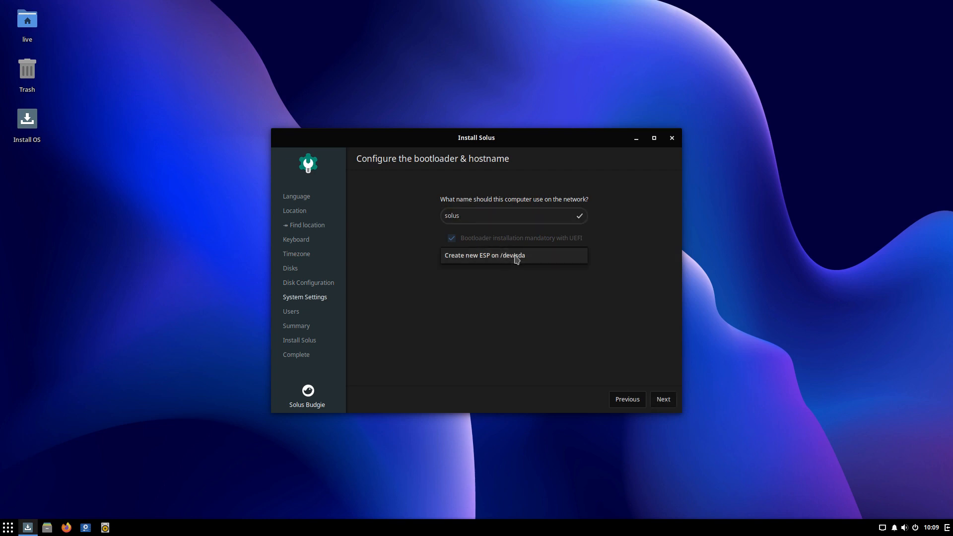
left_click(664, 400)
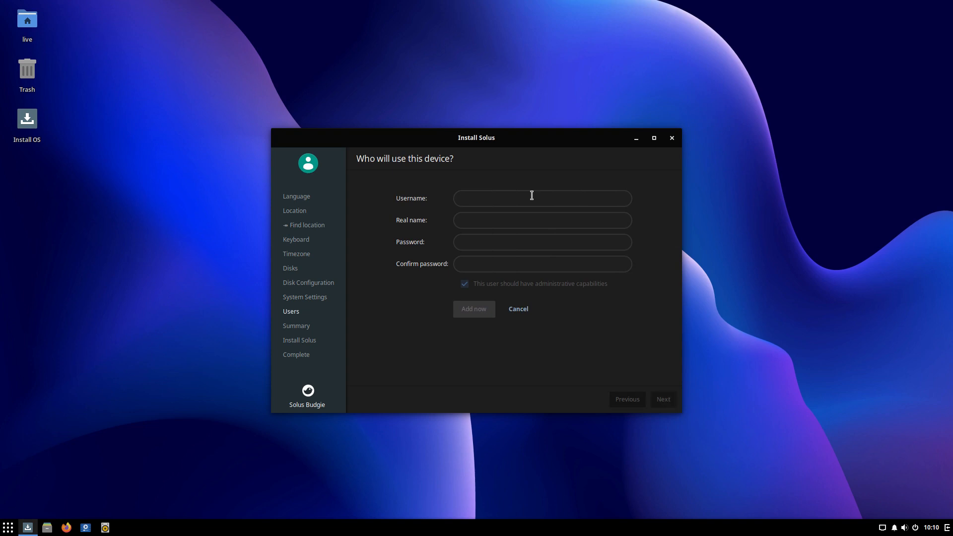
- Add a user account with a username, real name and confirmed password
left_click(490, 199)
type("erik")
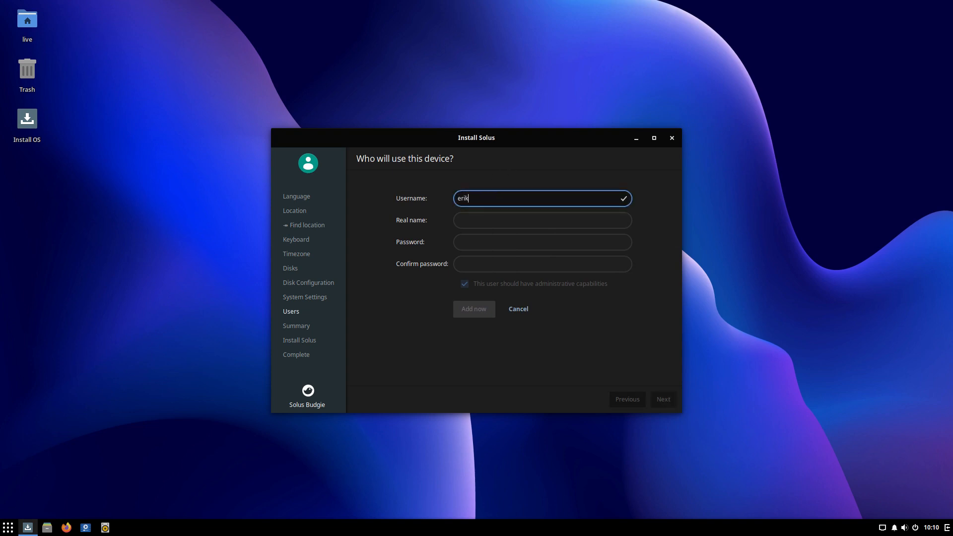
key("Tab")
type("erik")
key("Tab")
type("erik")
key("Tab")
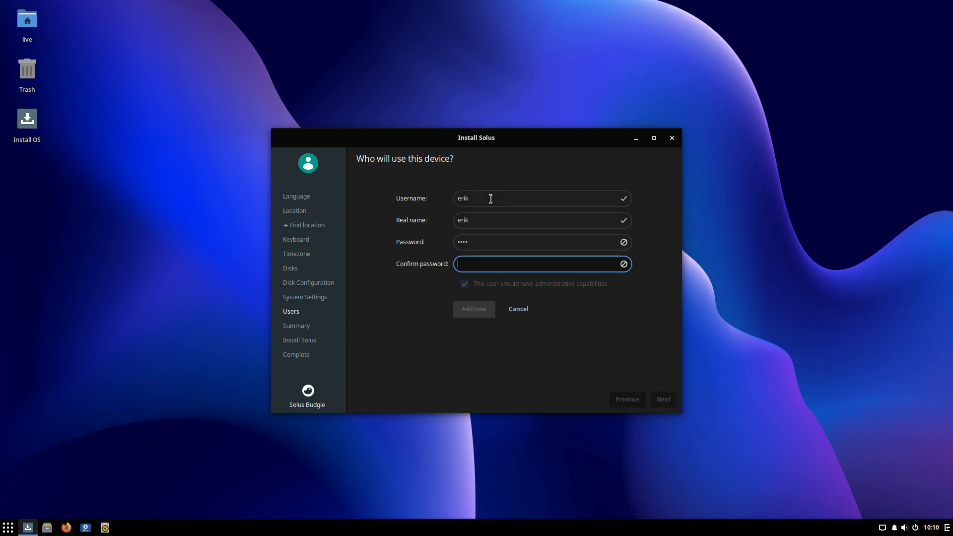
key("shift+Tab")
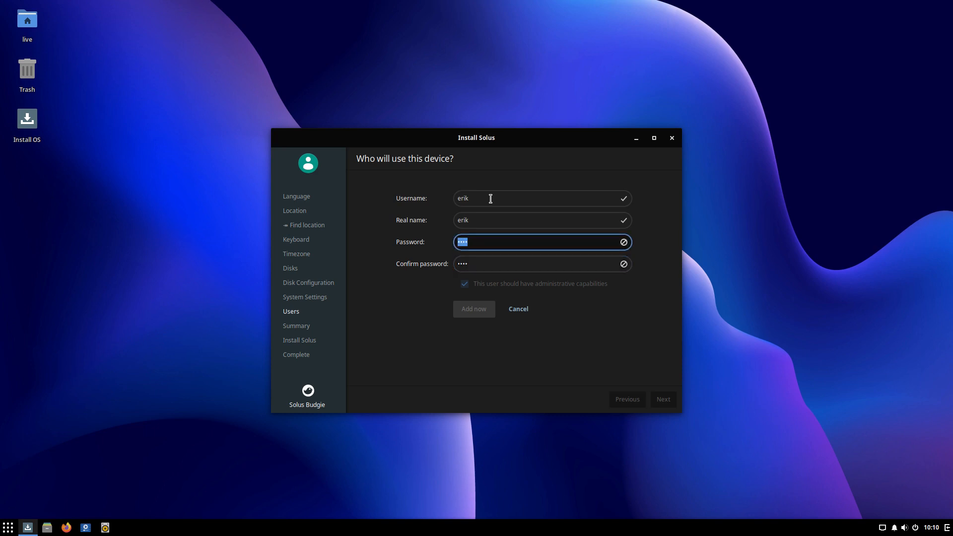
type("••••••••••")
key("Tab")
type("•••••")
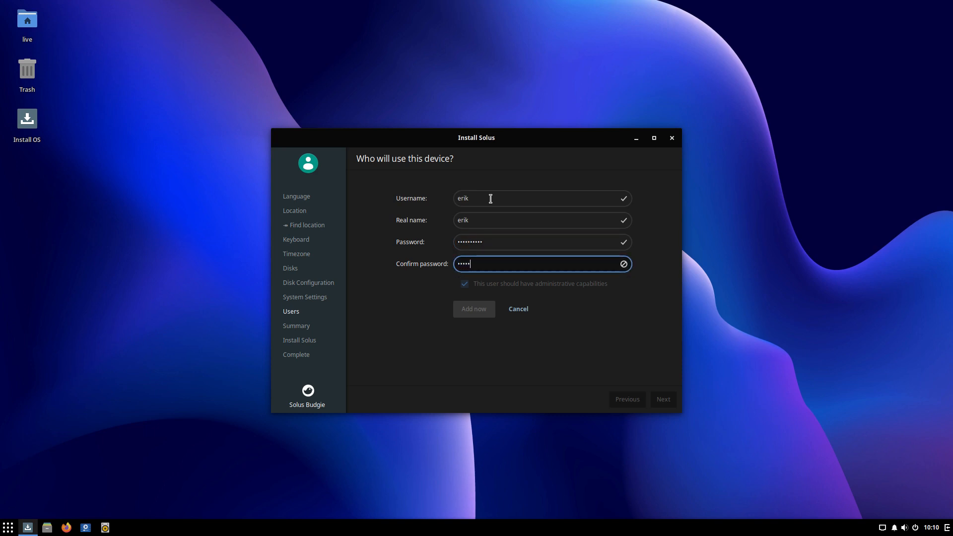
type("•••••")
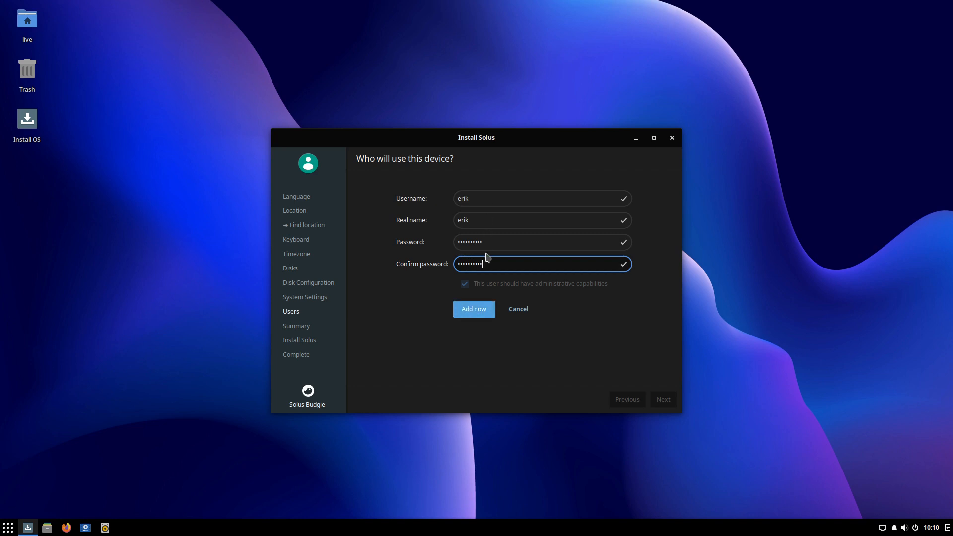
left_click(474, 310)
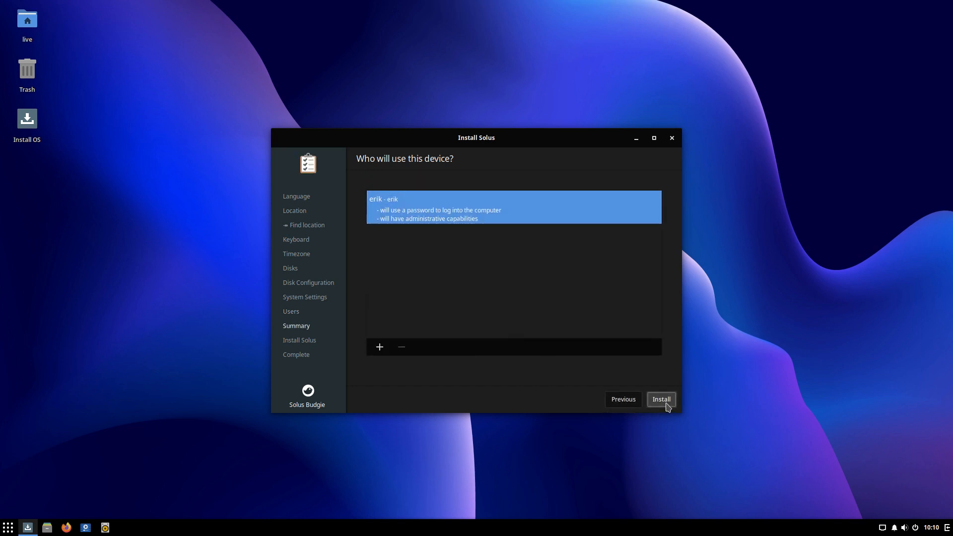
- Review the installation summary, then start and confirm the Solus install
left_click(666, 400)
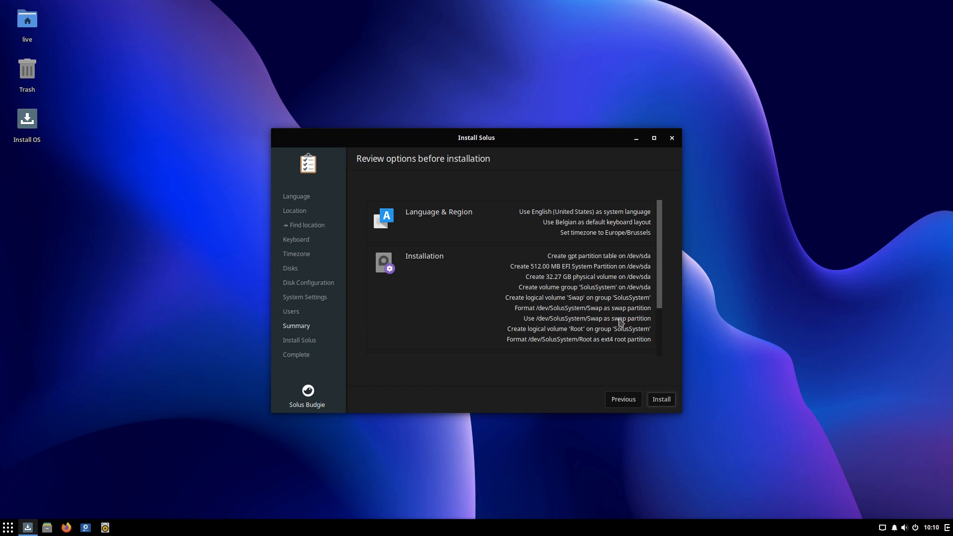
left_click(663, 400)
left_click(549, 294)
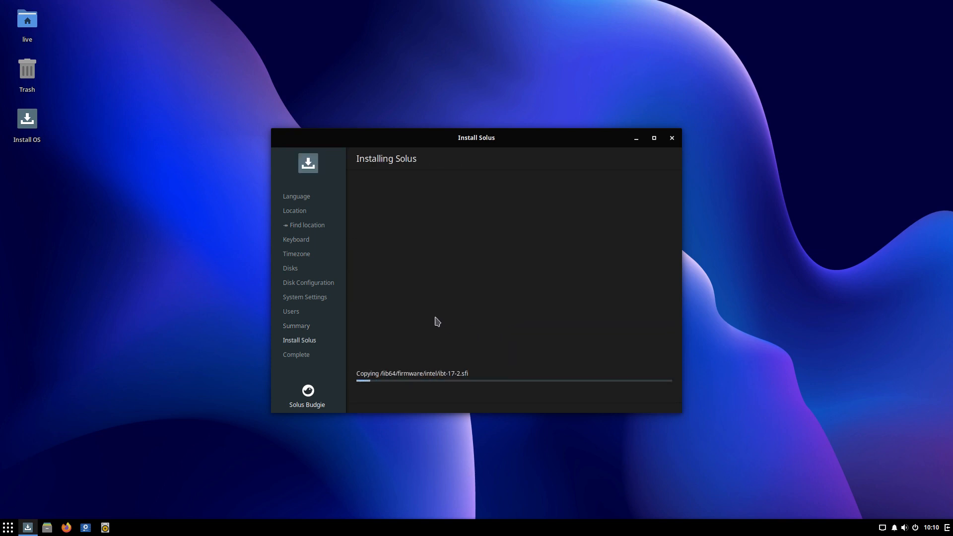
- Move the installer to the top-right and launch Text Editor from Accessories
left_click_drag(474, 138, 460, 96)
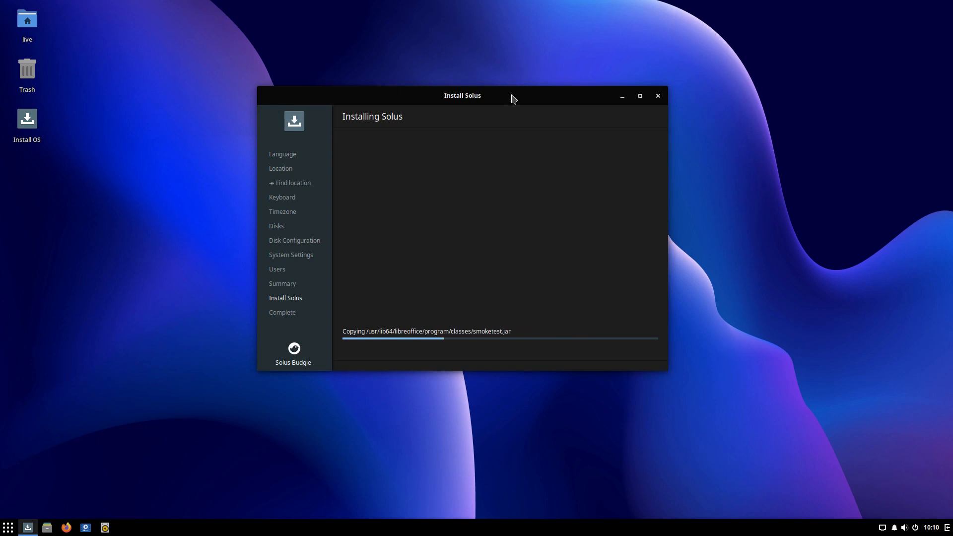
left_click_drag(511, 96, 751, 36)
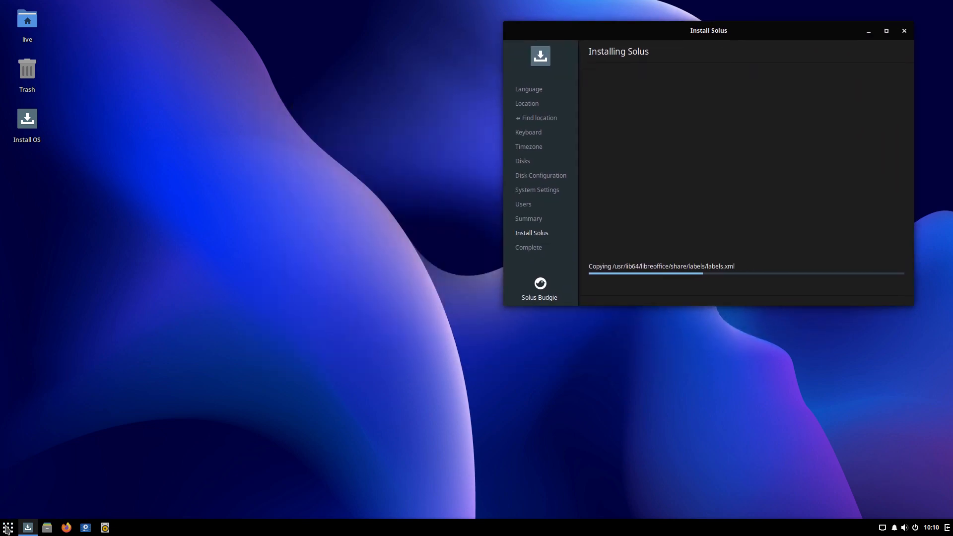
left_click(8, 527)
left_click(39, 288)
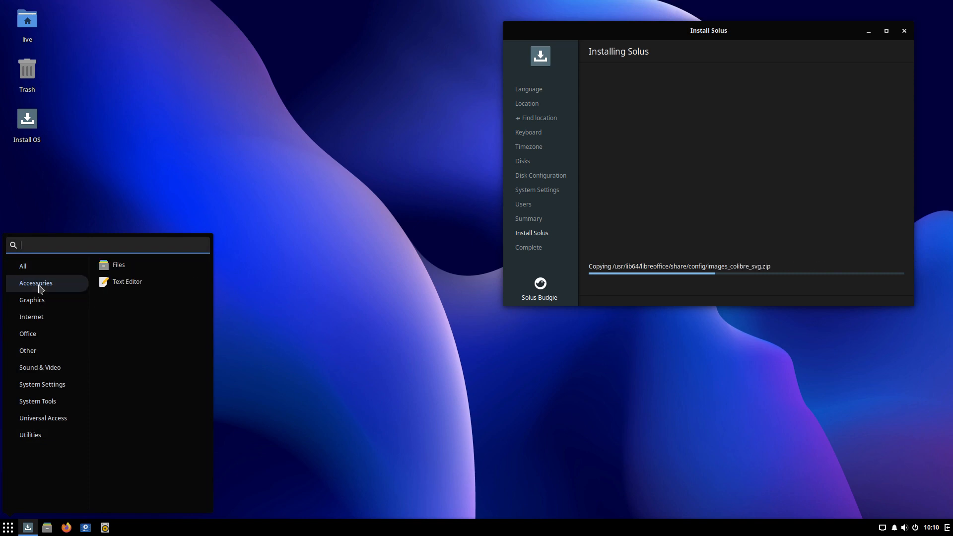
left_click(138, 288)
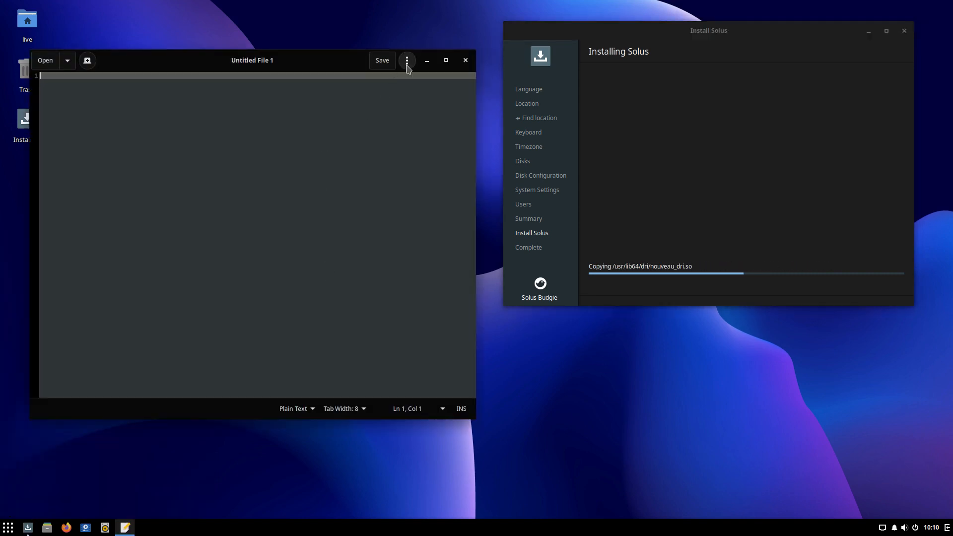
- View the Text Editor's About information, then close the editor
left_click(407, 60)
left_click(395, 288)
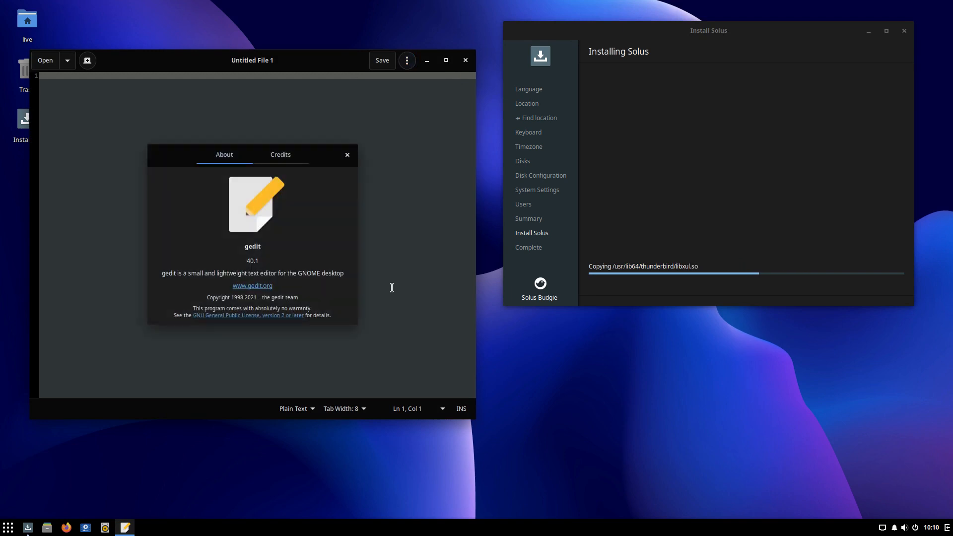
left_click(347, 154)
left_click(465, 60)
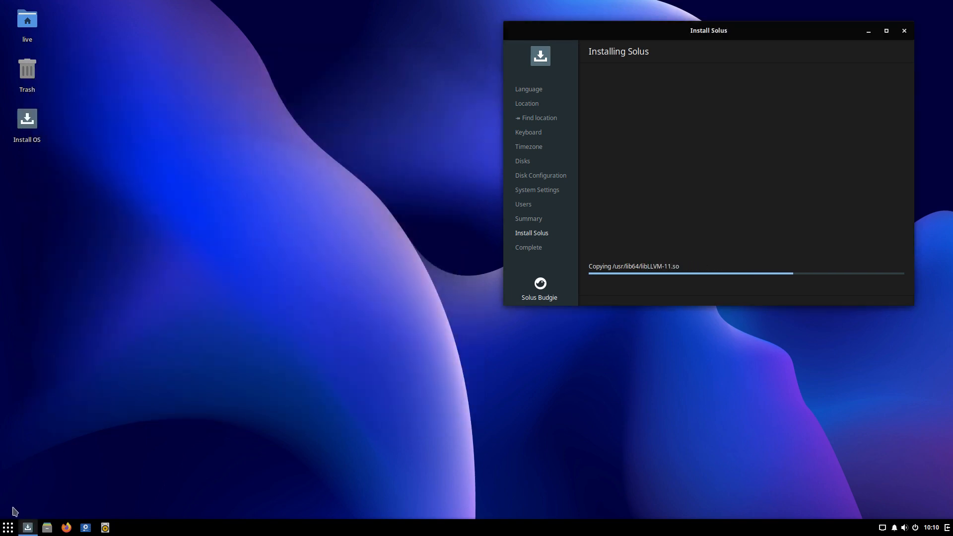
left_click(8, 528)
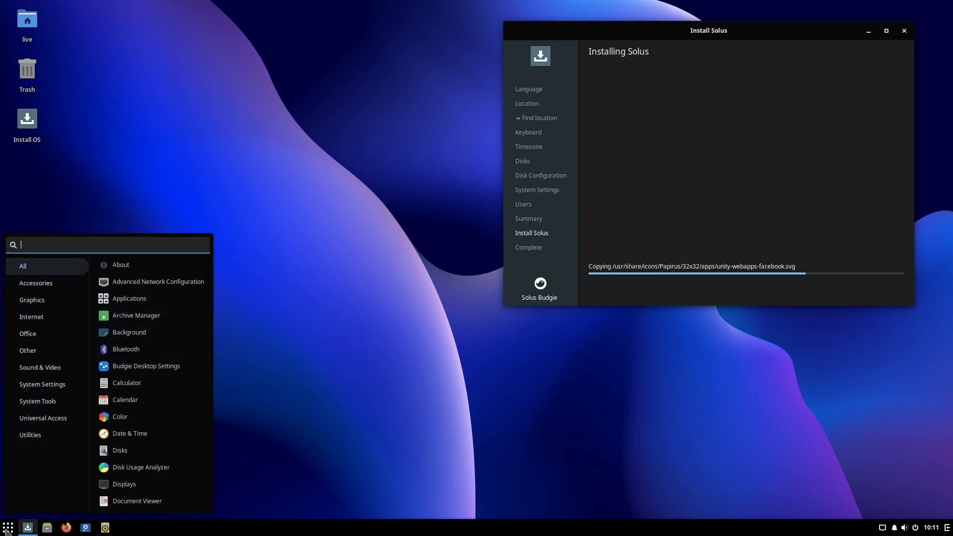
left_click(48, 288)
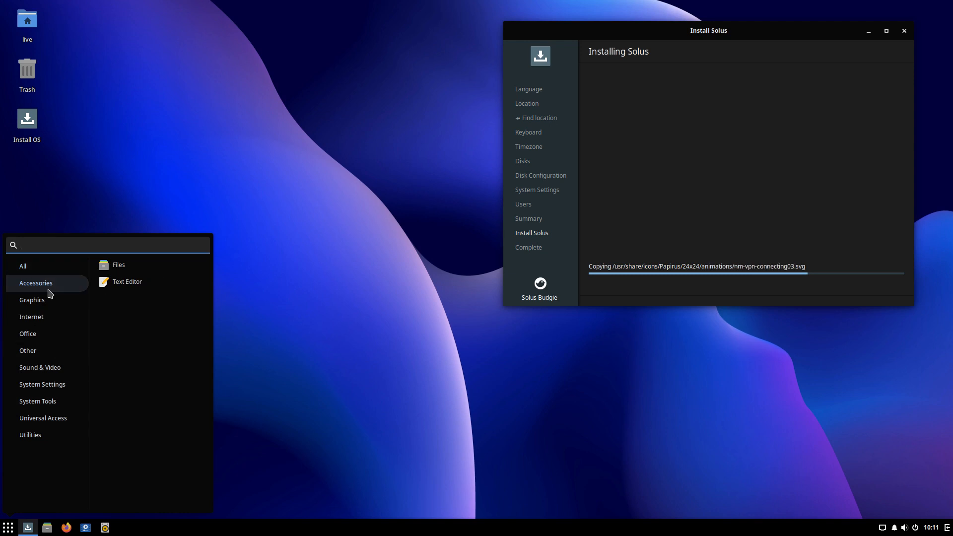
left_click(49, 300)
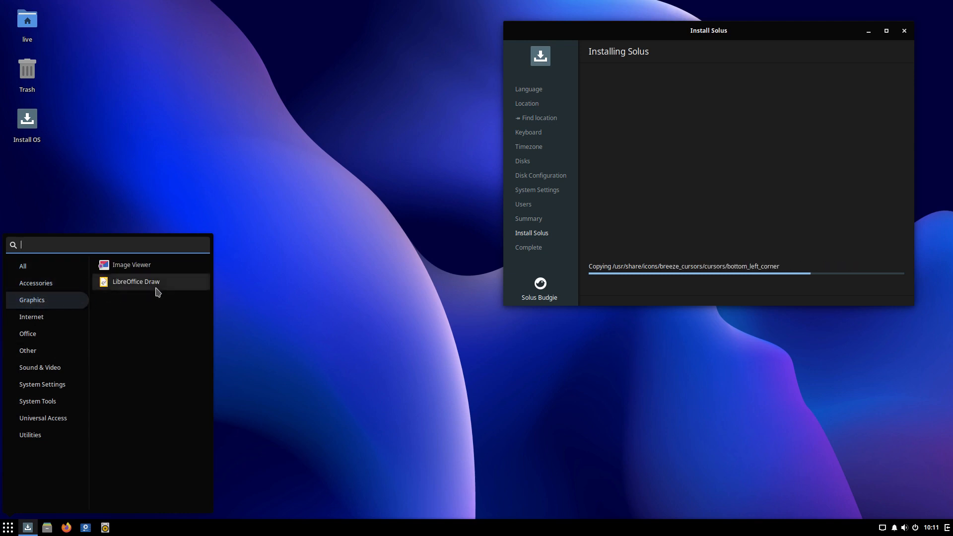
left_click(50, 316)
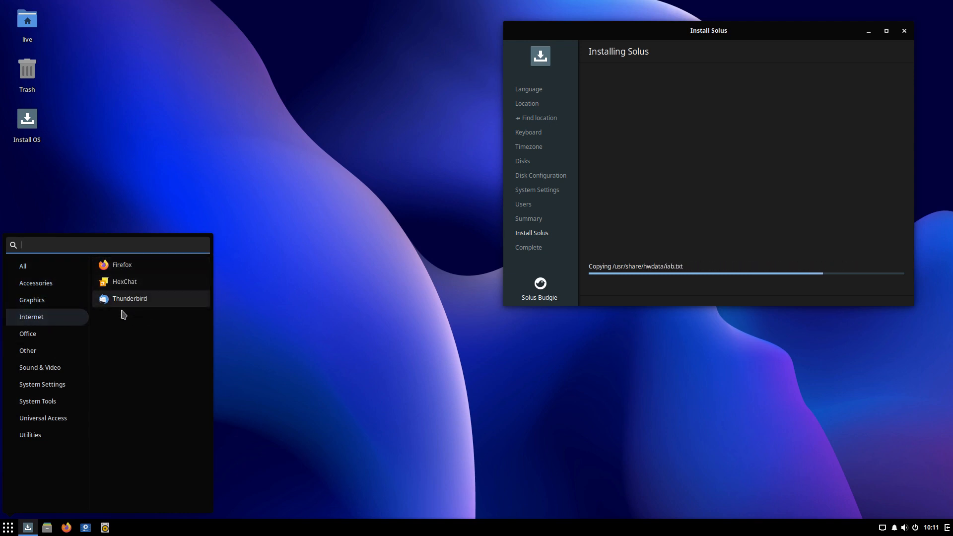
left_click(43, 334)
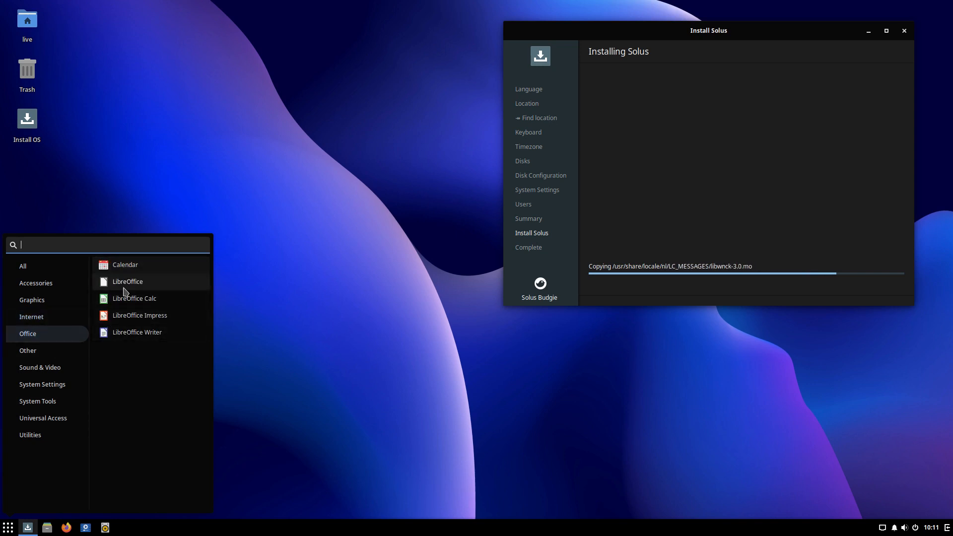
left_click(18, 351)
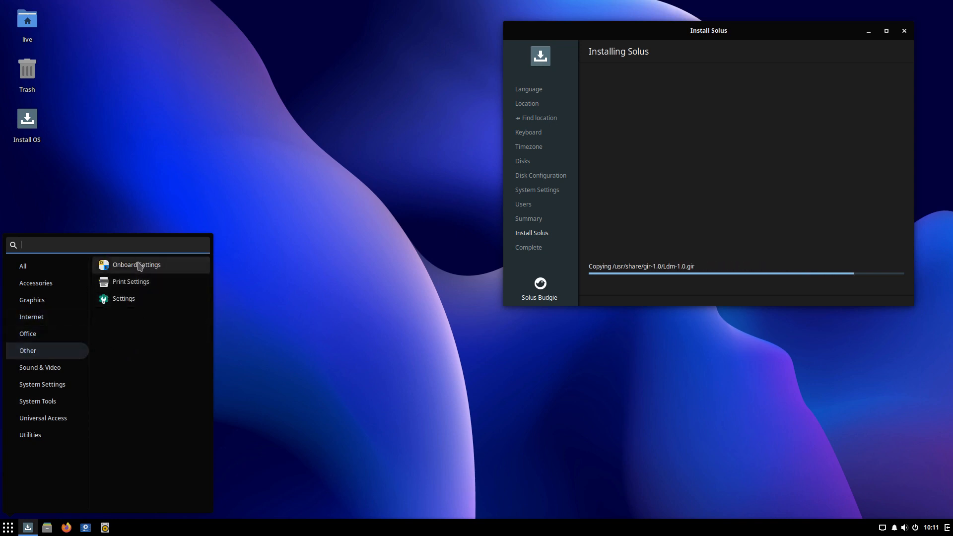
left_click(58, 370)
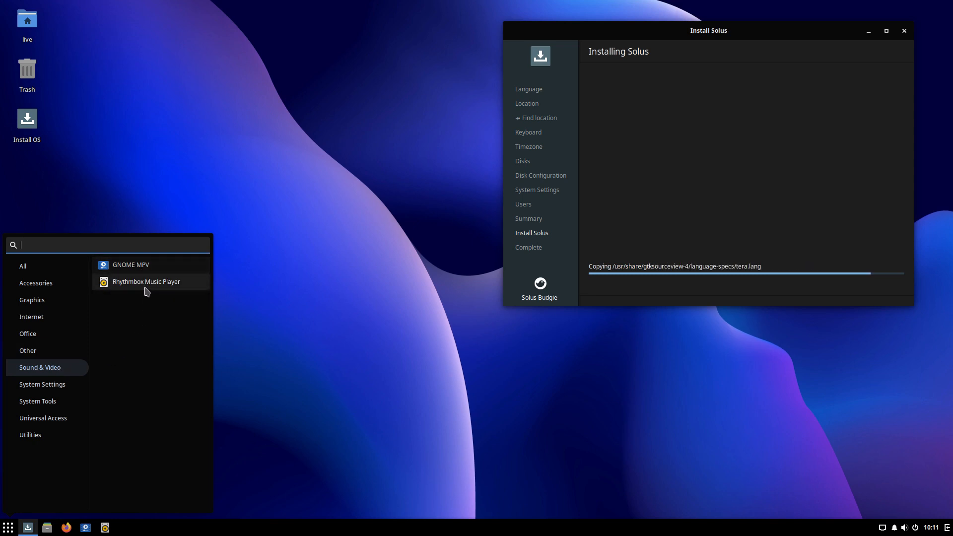
left_click(59, 384)
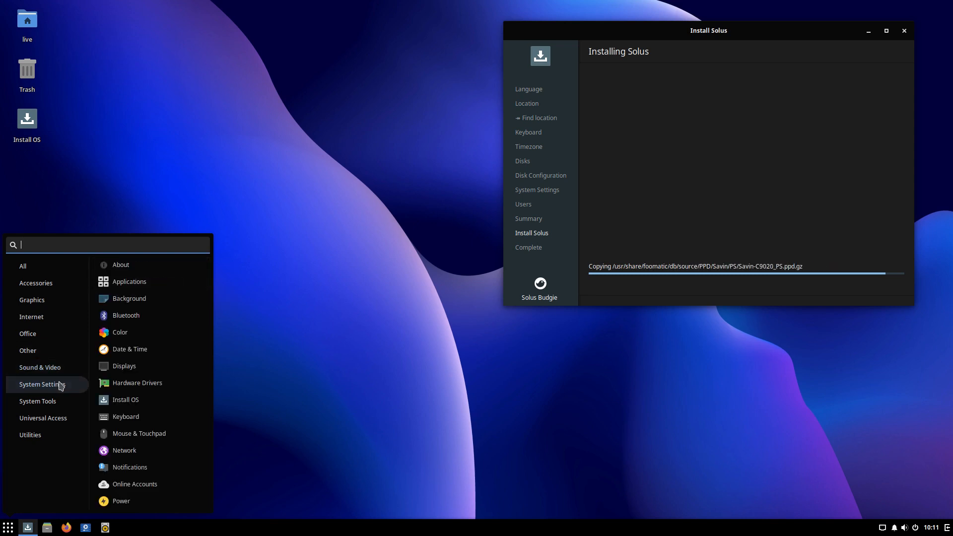
scroll(170, 372, "down", 3)
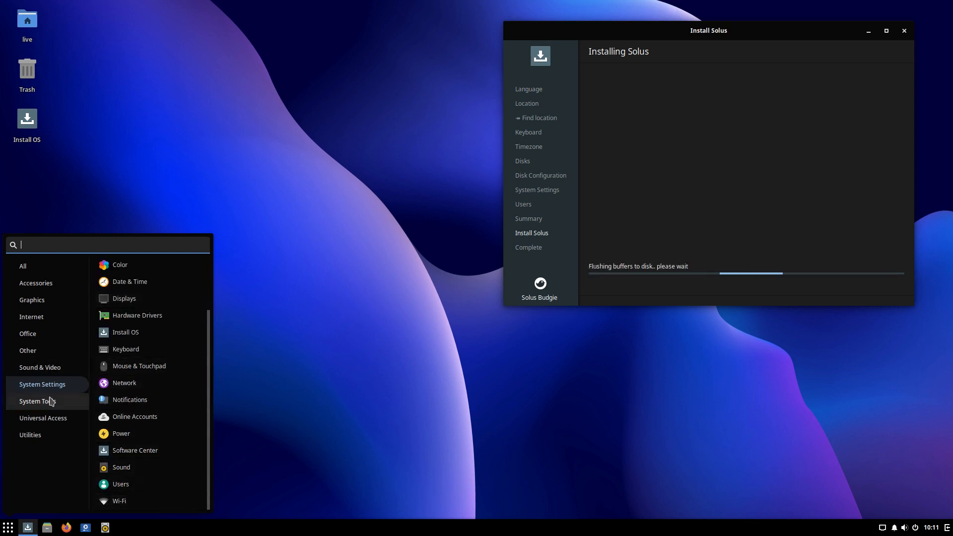
left_click(75, 401)
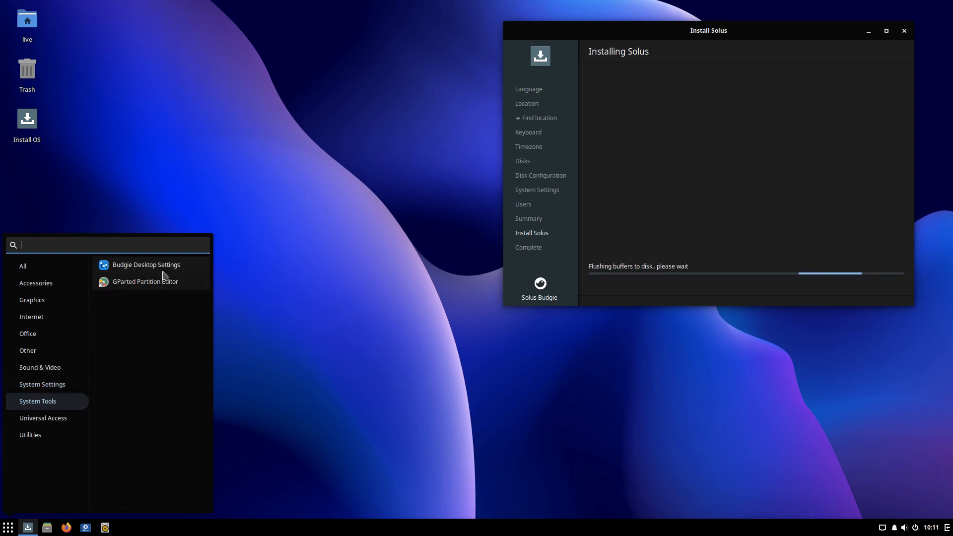
left_click(54, 417)
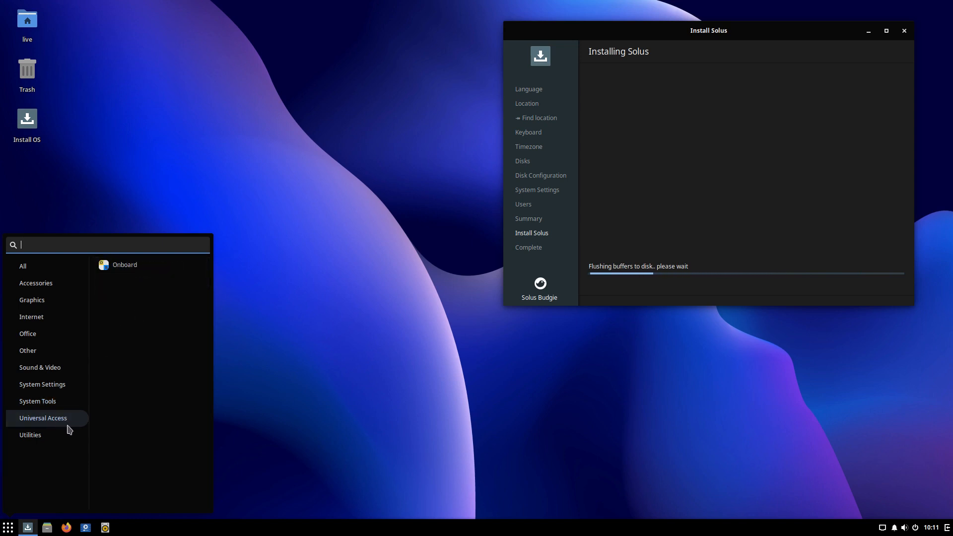
left_click(38, 442)
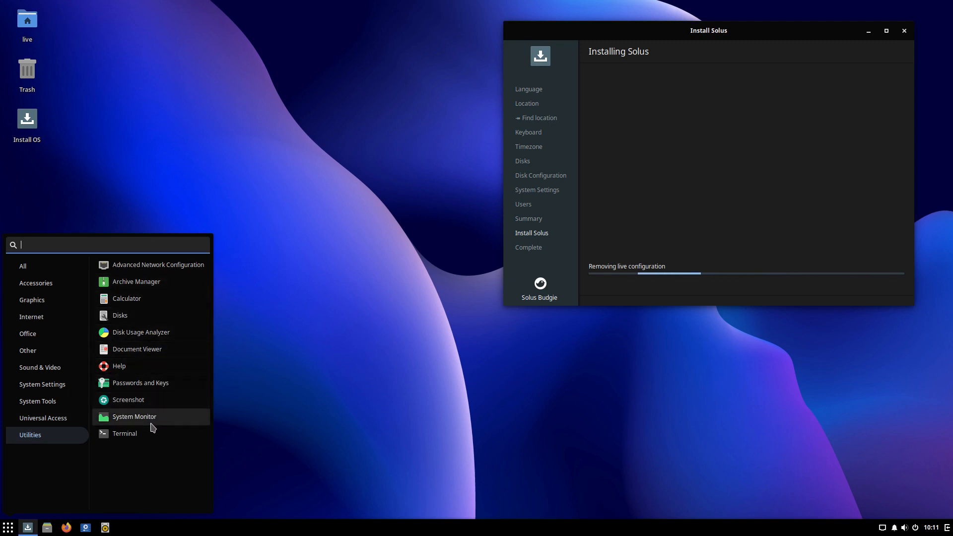
left_click(56, 391)
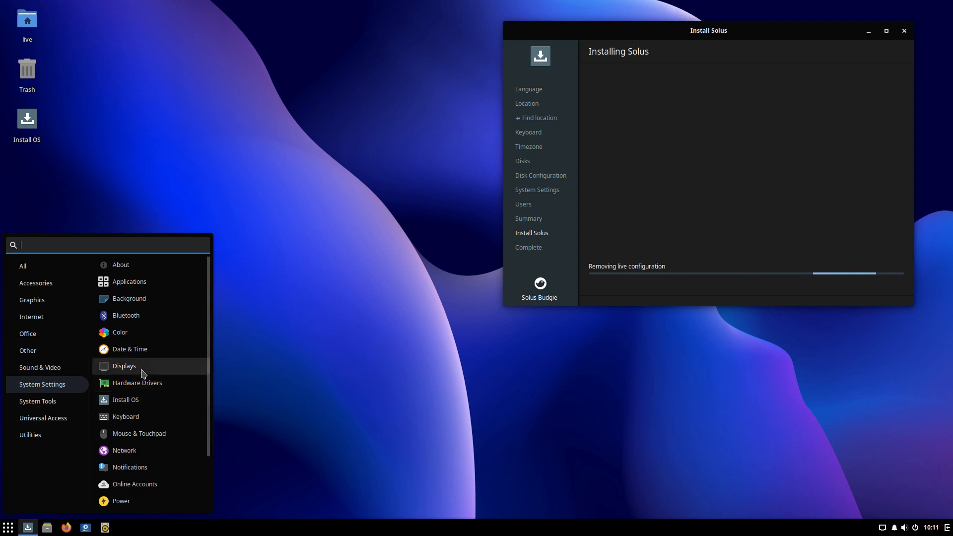
left_click(144, 302)
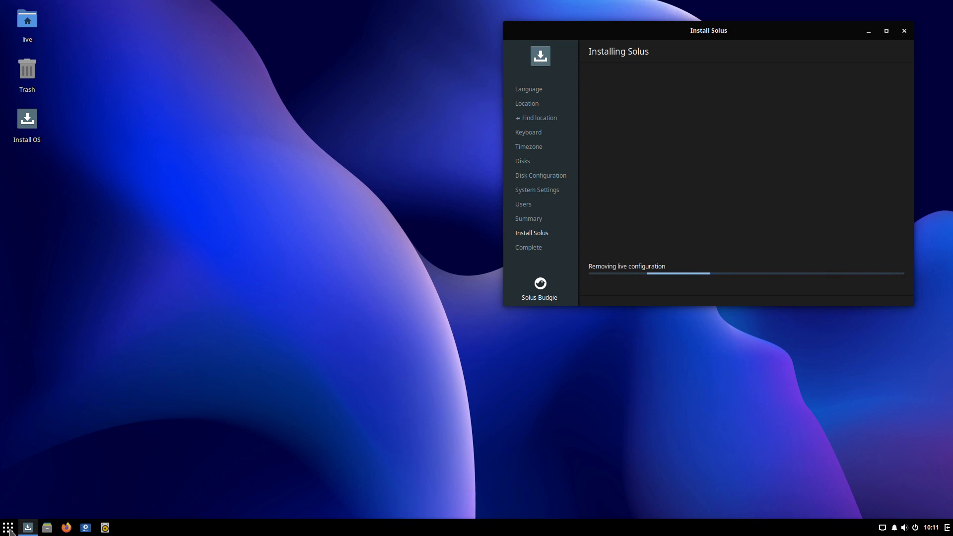
left_click(28, 503)
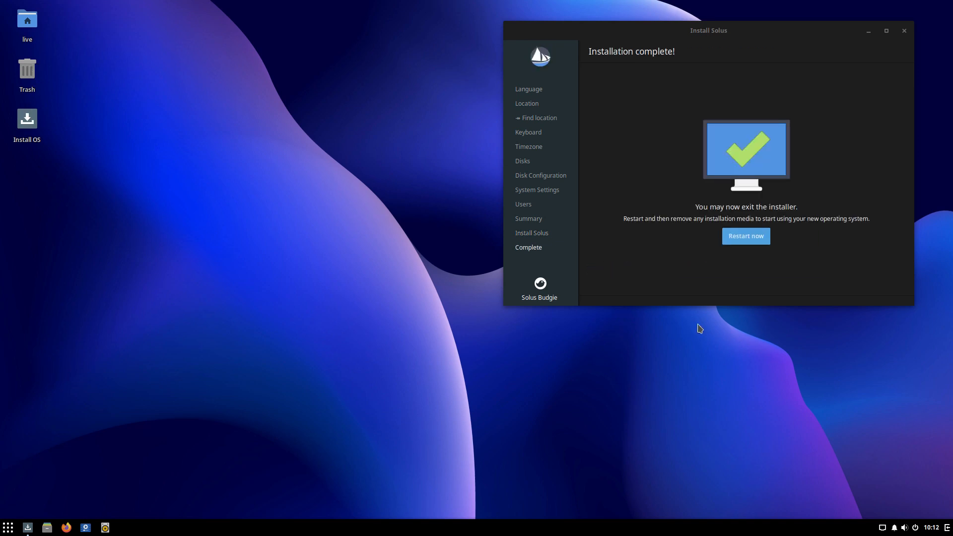
- Choose Restart now on the Installation complete page
left_click(747, 238)
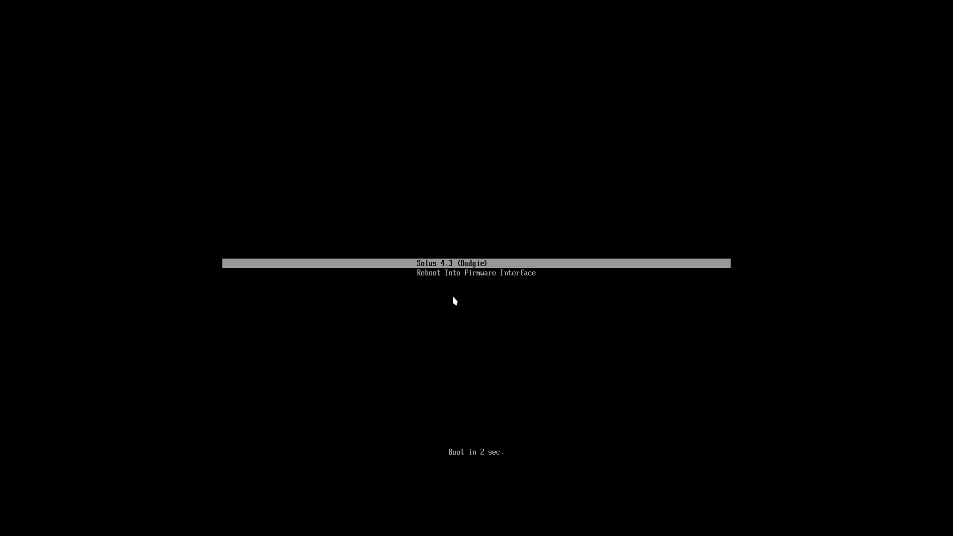
- Enter the firmware Boot Manager and boot from the UEFI VBOX HARDDISK
key("Down")
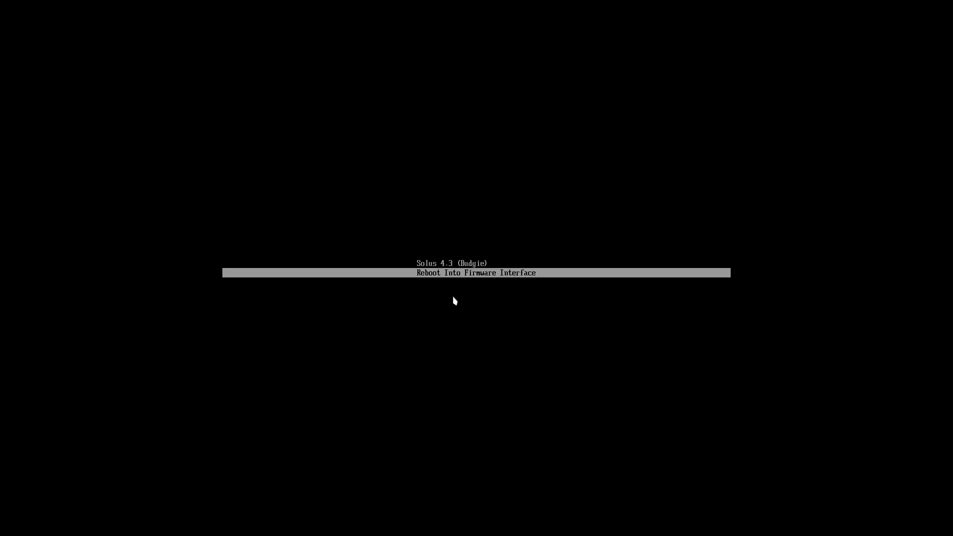
key("Return")
key("Down")
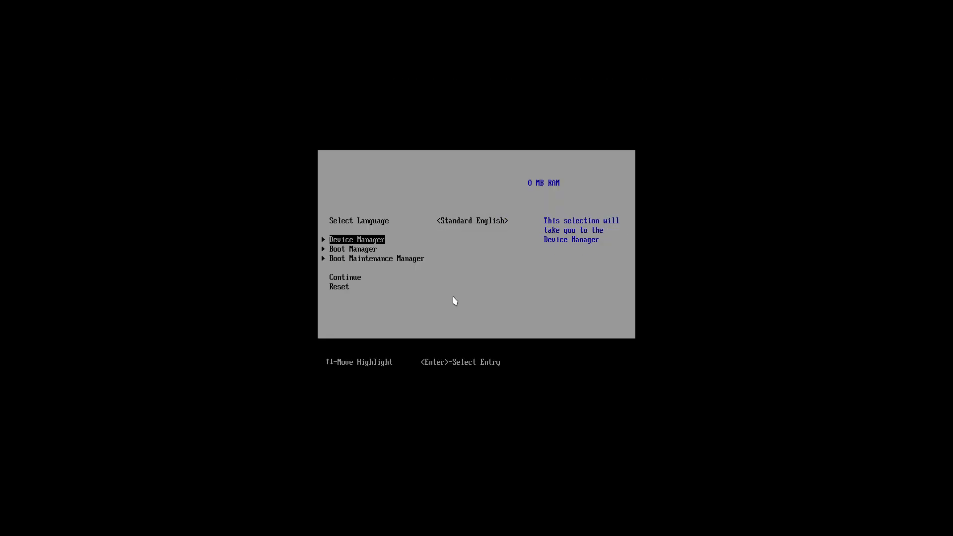
key("Down")
key("Return")
key("Down")
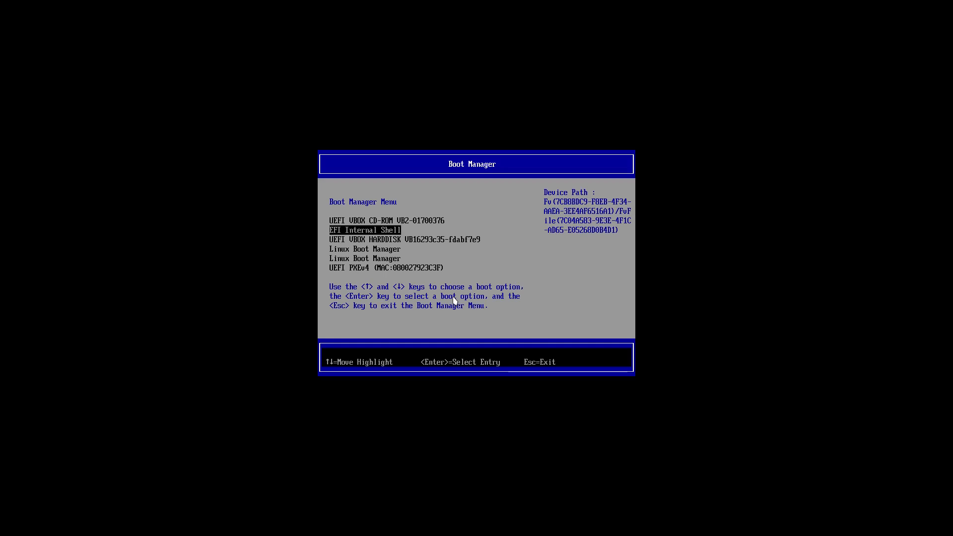
key("Down")
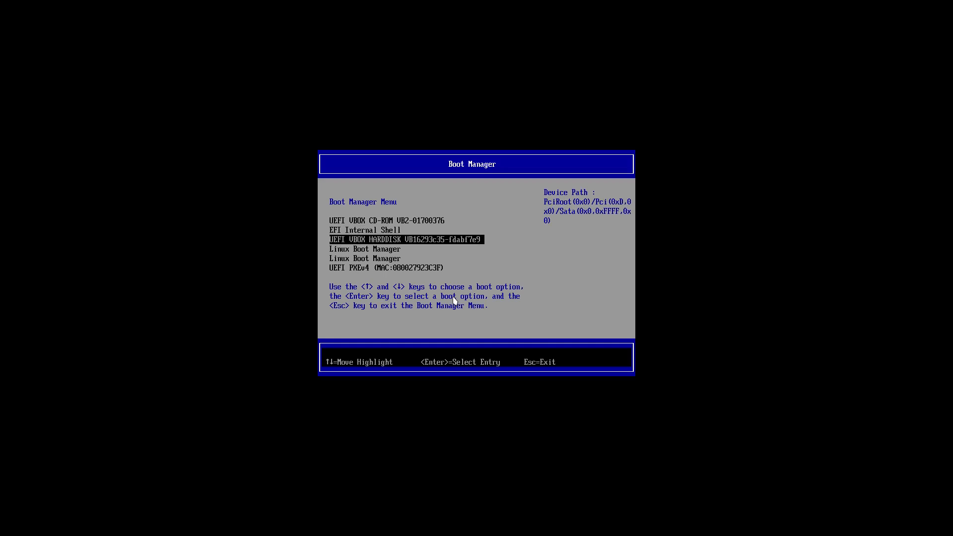
key("Return")
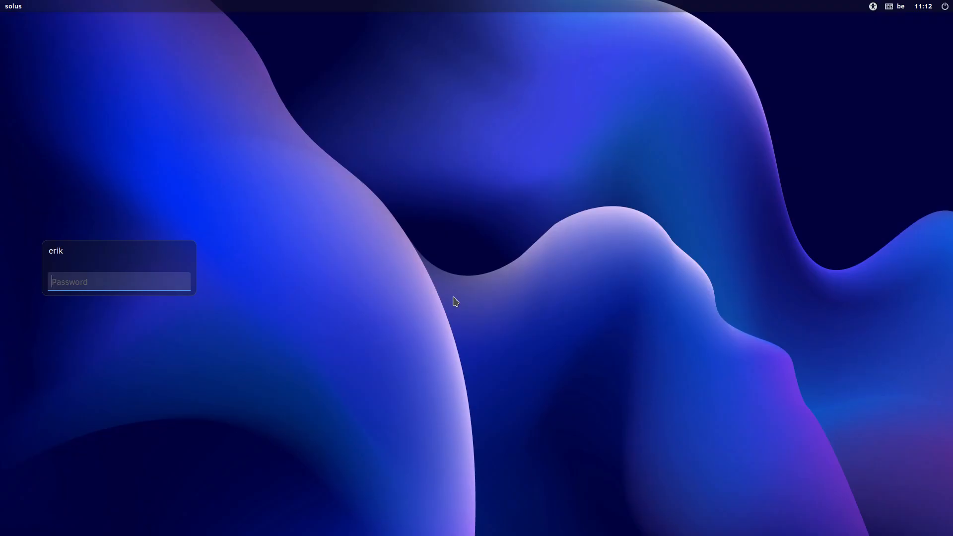
- Try the login password; when it fails, shut down the Solus guest from the power menu
type("••")
key("Return")
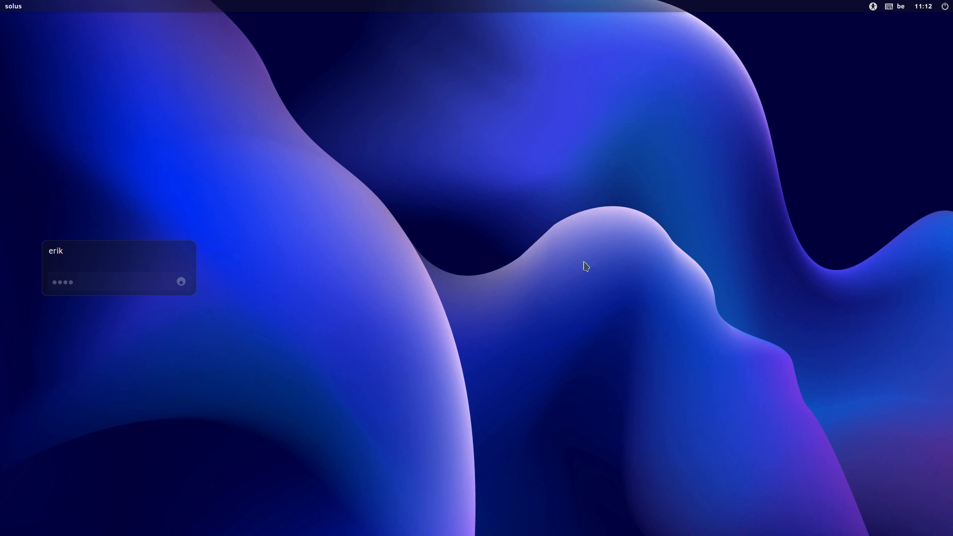
left_click(942, 7)
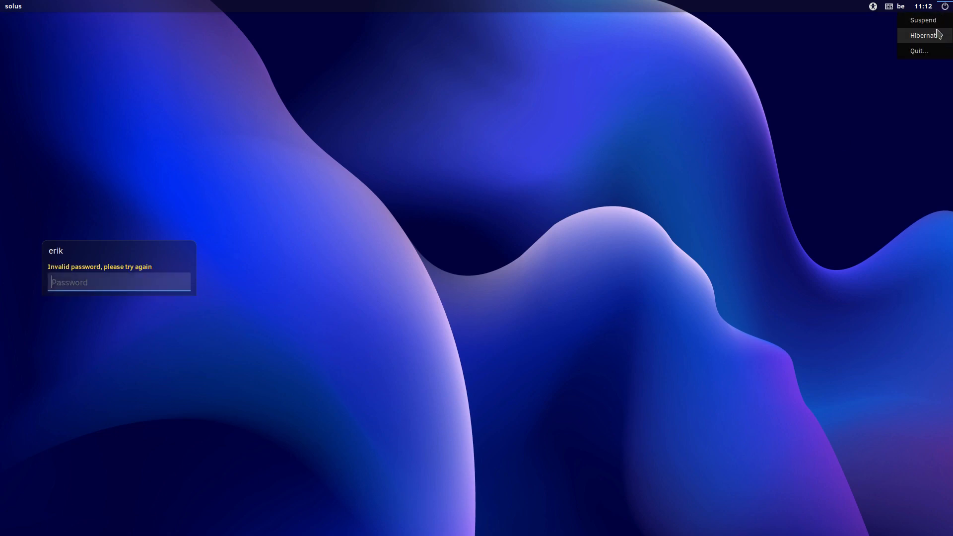
left_click(933, 49)
left_click(525, 287)
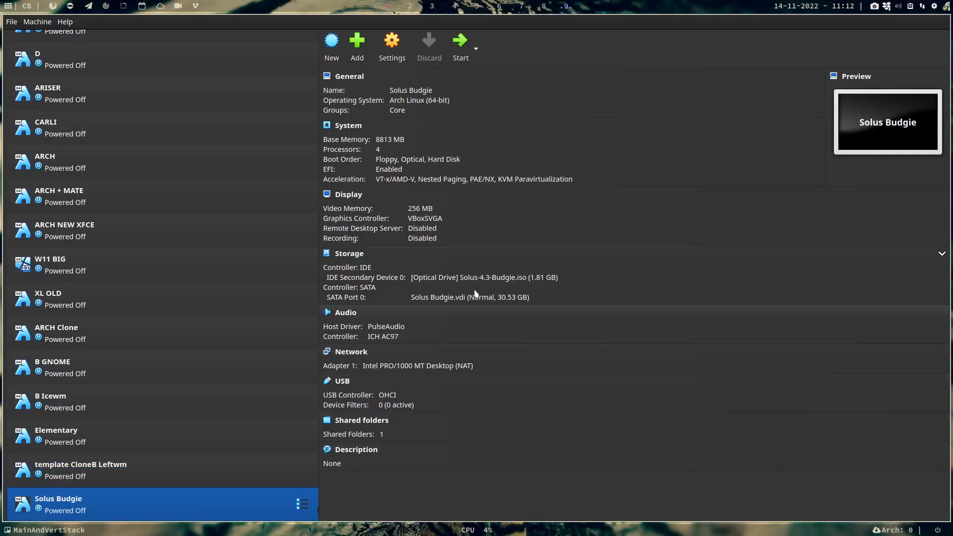
- Eject Solus-4.3-Budgie.iso from the optical drive and start the Solus Budgie VM
left_click(484, 277)
left_click(498, 323)
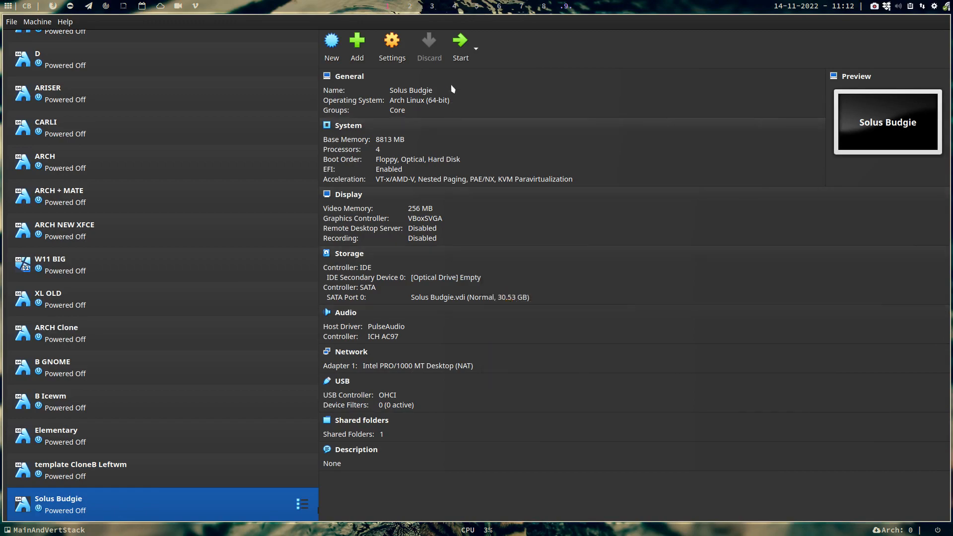
left_click(460, 42)
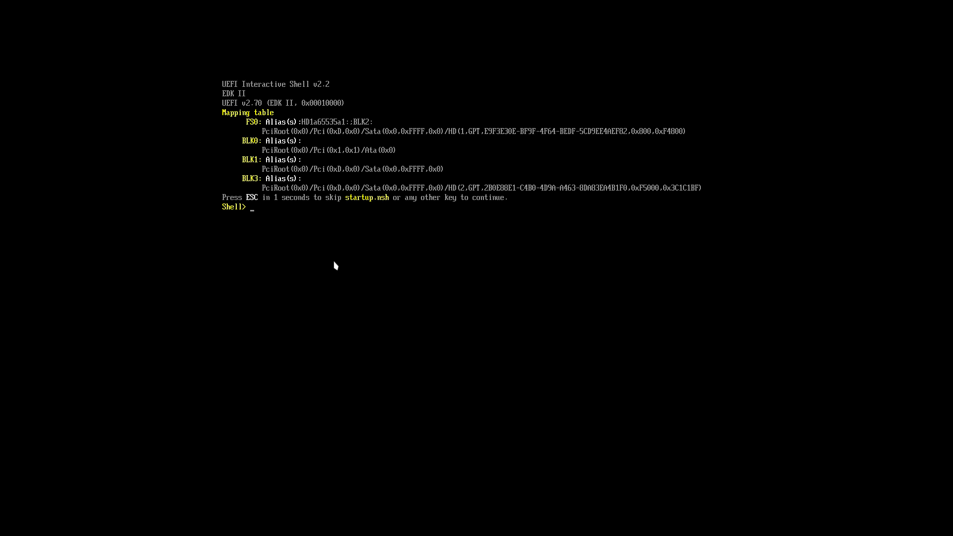
- Power off the windowed VM, reinsert Solus-4.3-Budgie.iso, and start it again
key("ctrl+f")
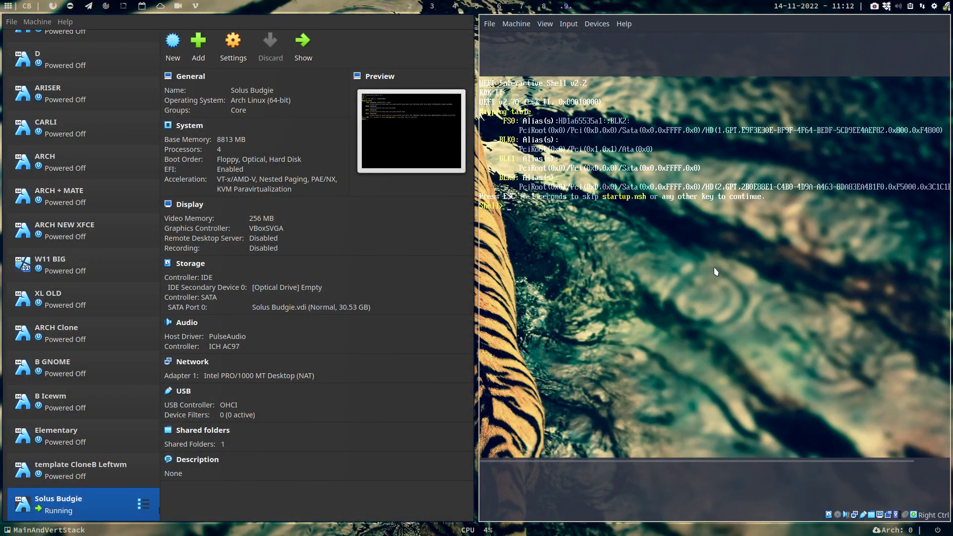
left_click(490, 24)
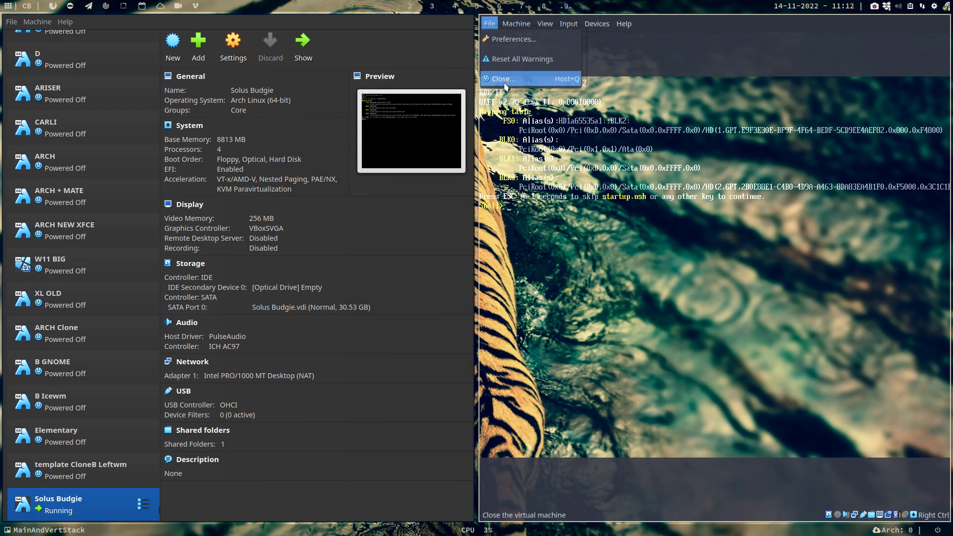
left_click(504, 86)
left_click(679, 297)
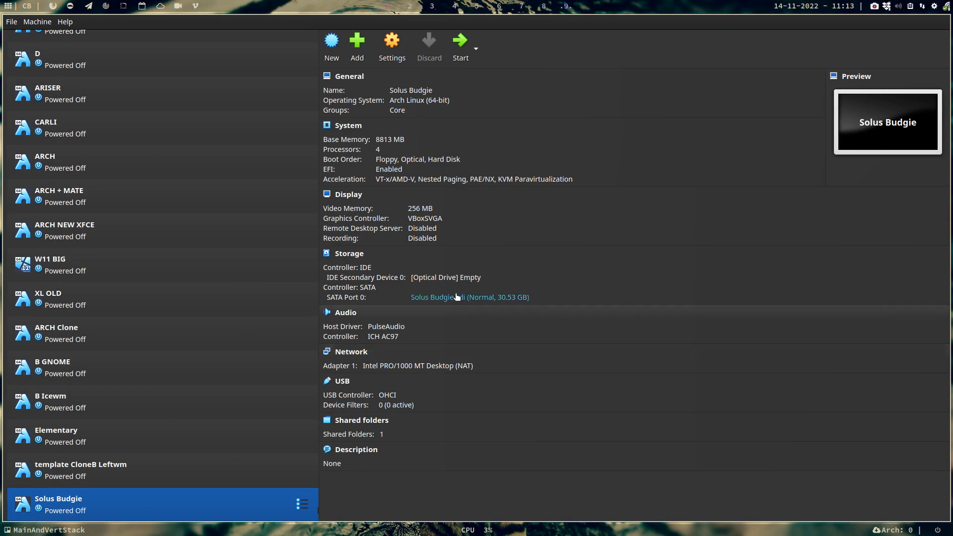
left_click(453, 278)
left_click(469, 325)
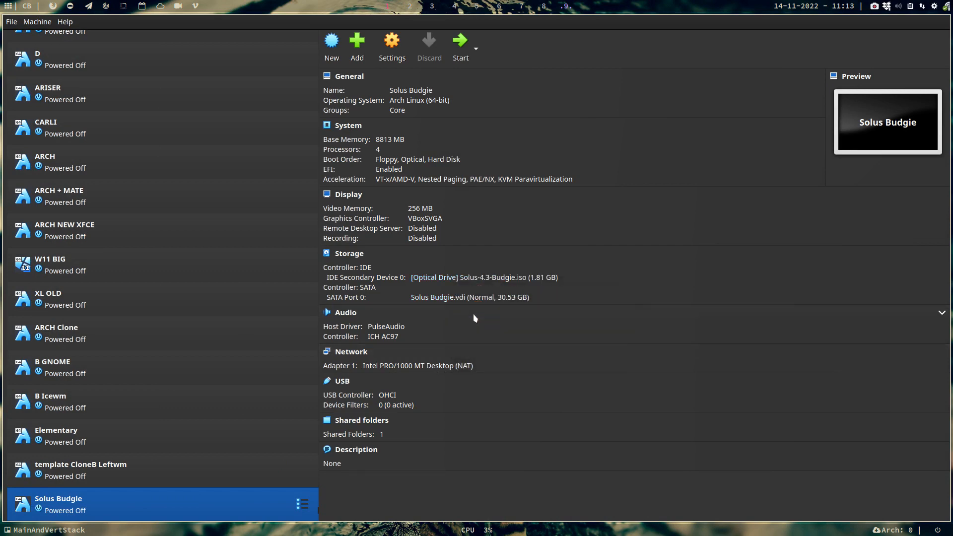
left_click(461, 40)
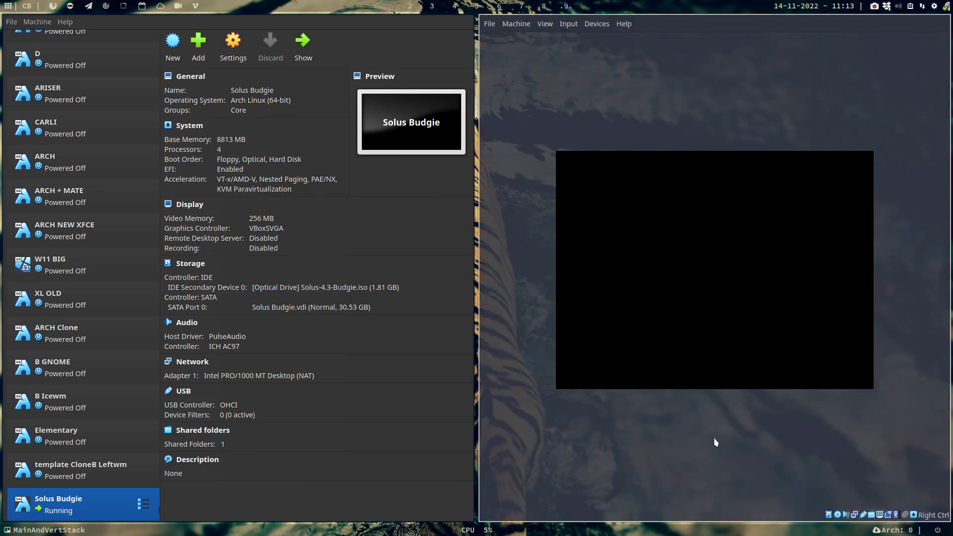
- Reboot into the firmware interface and boot the UEFI VBOX HARDDISK entry from Boot Manager
key("Down")
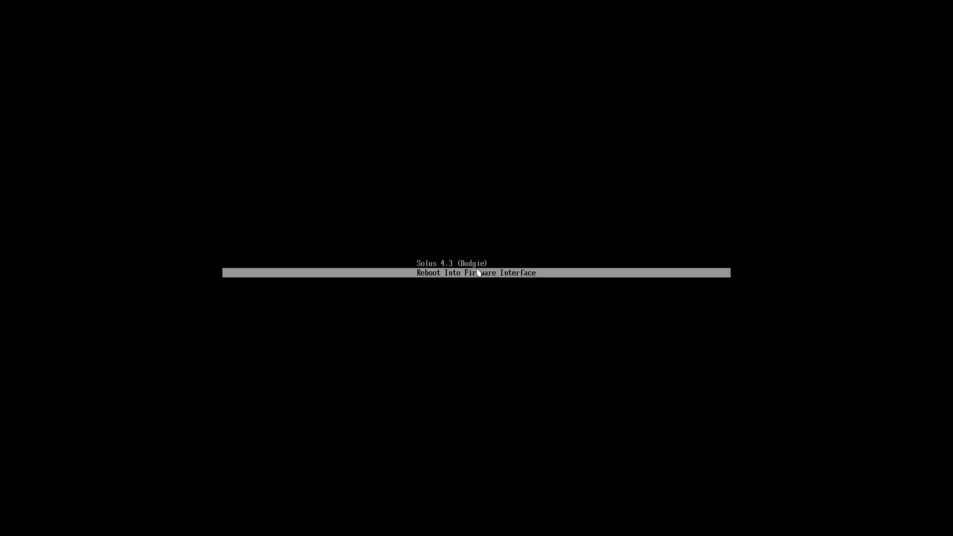
key("Return")
key("Down")
key("Down")
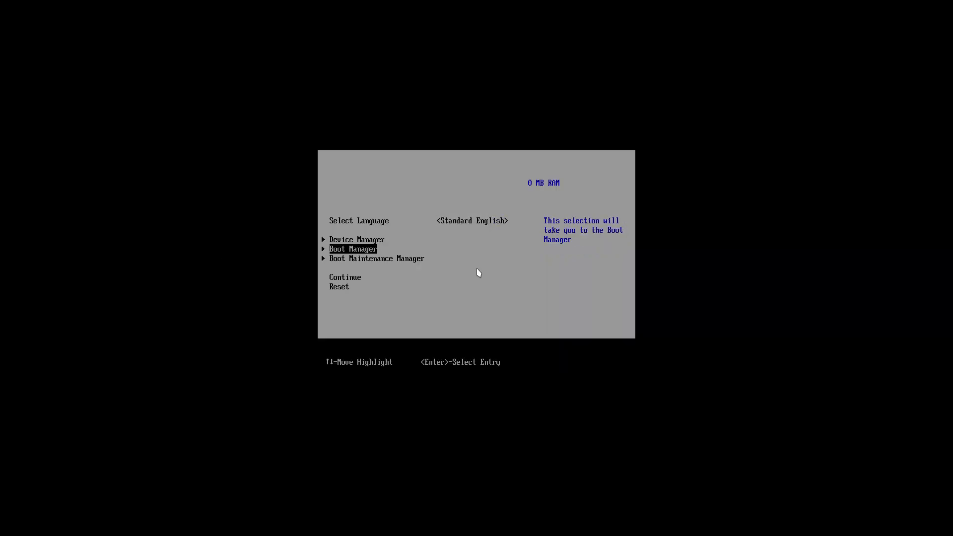
key("Return")
key("Down")
key("Down")
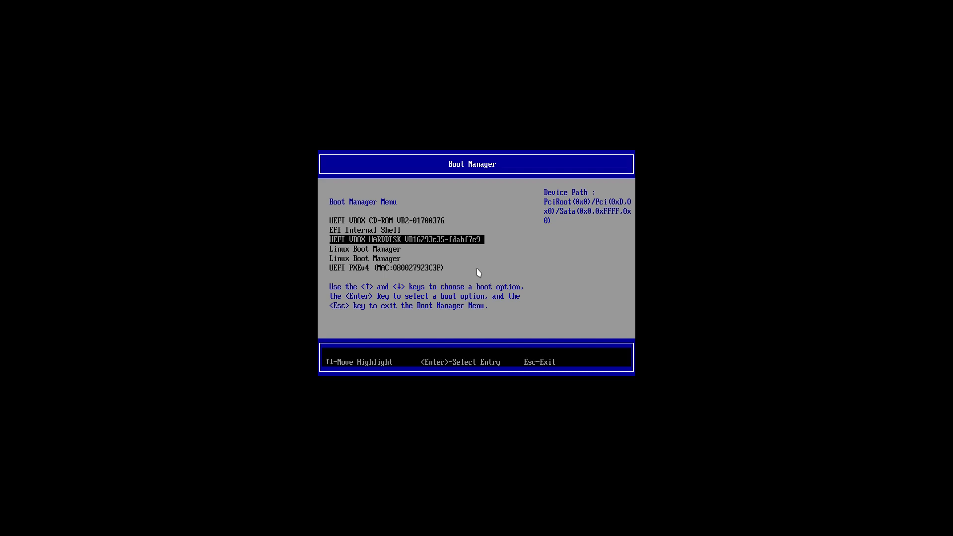
key("Return")
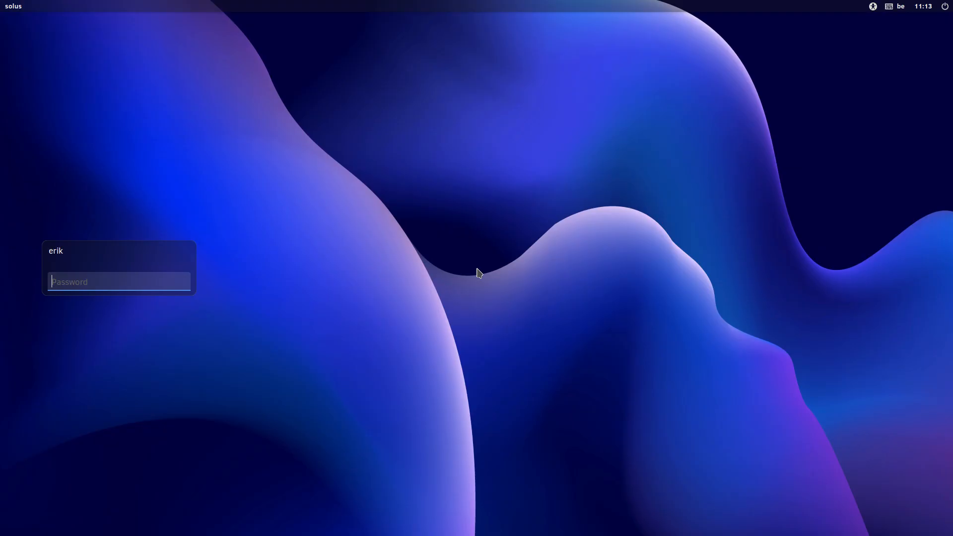
- Enter the account password, retrying after the invalid-password message, to reach the Budgie desktop
type("••")
key("Return")
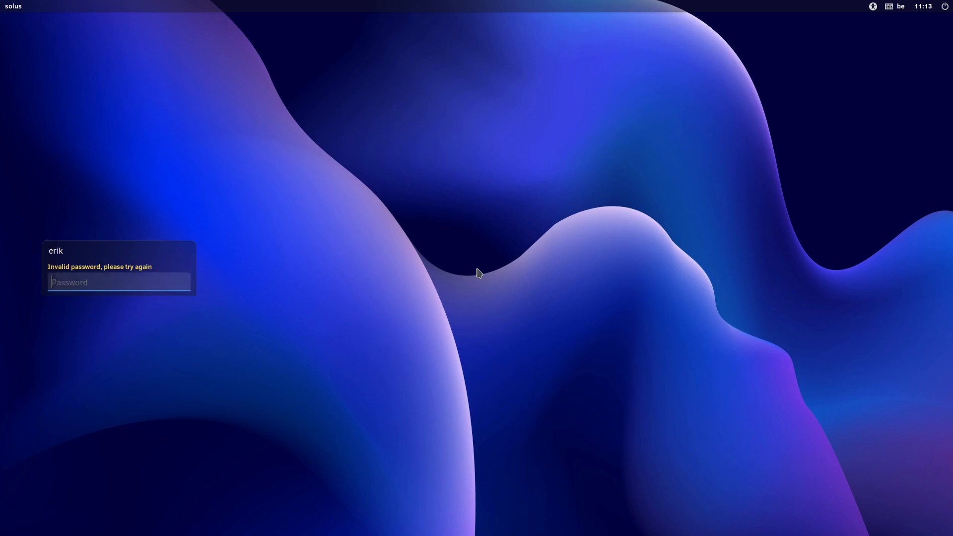
type("••••••••••")
key("Return")
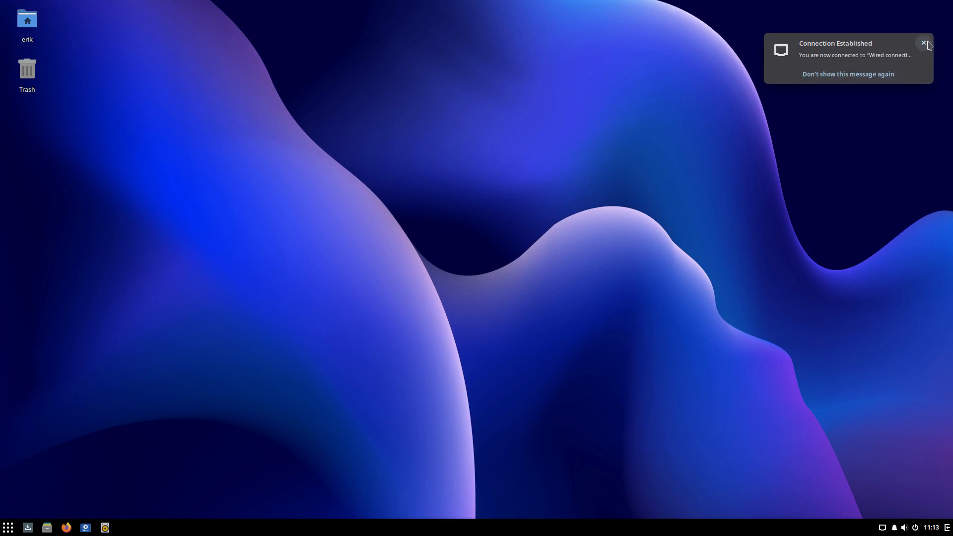
- Dismiss the Connection Established notification and log out of the Budgie session
left_click(923, 42)
left_click(8, 527)
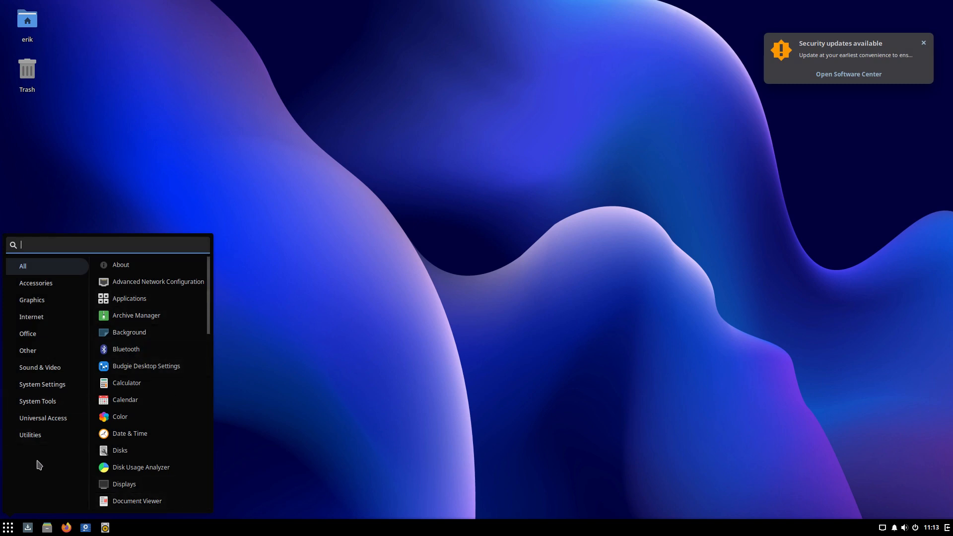
left_click(556, 430)
left_click(915, 528)
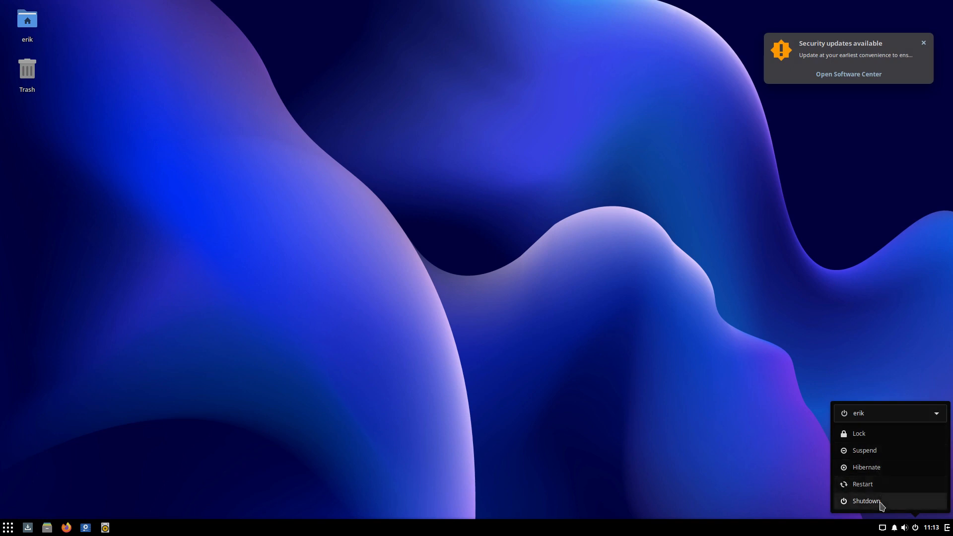
left_click(904, 415)
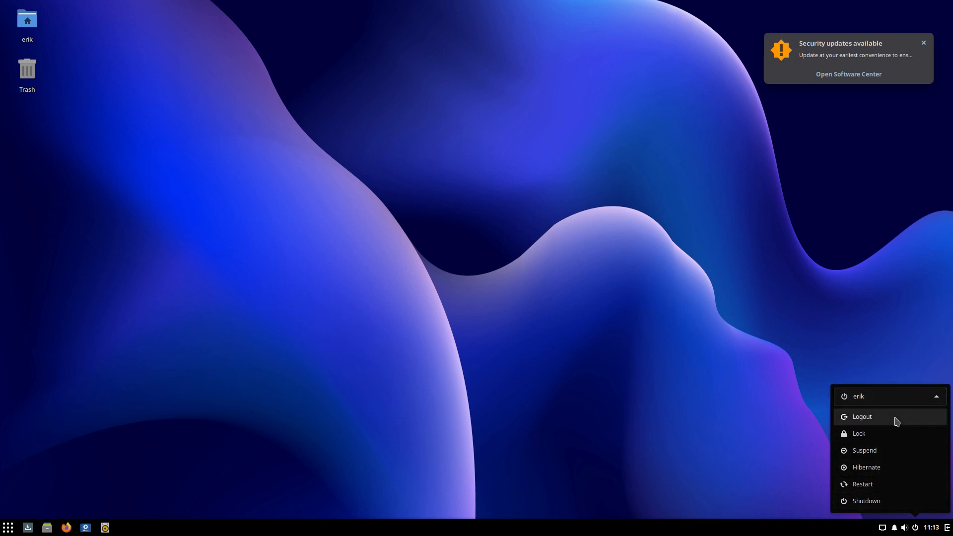
left_click(864, 422)
left_click(534, 277)
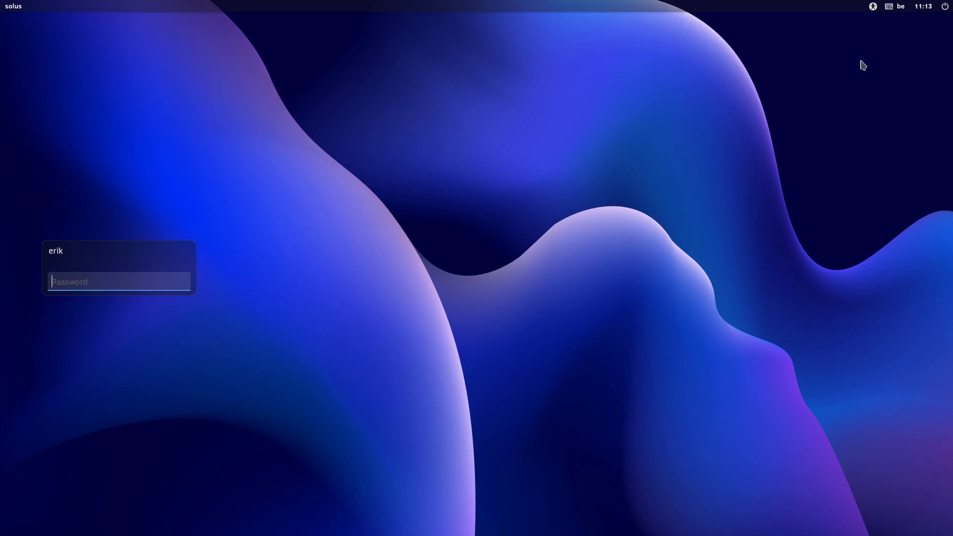
- Log back in at the login screen with the account password
left_click(872, 7)
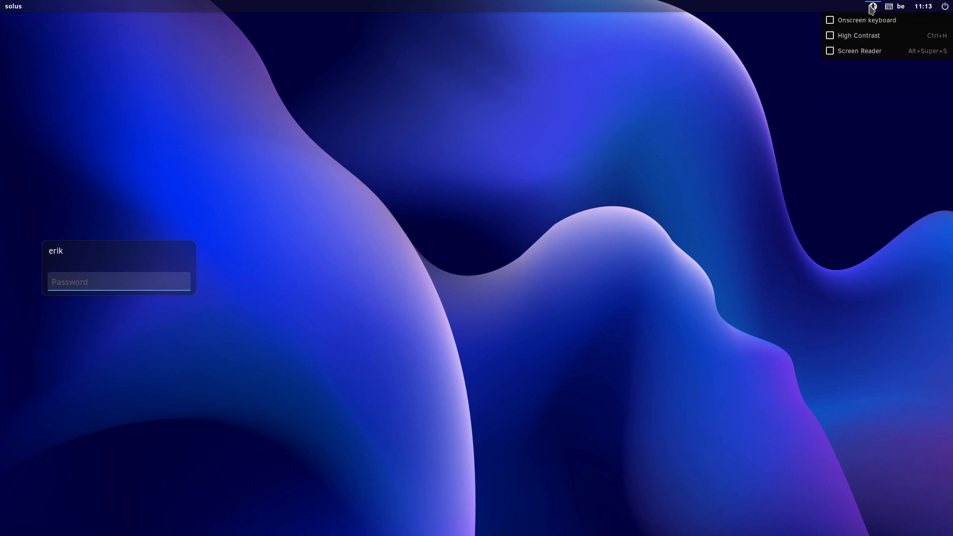
left_click(873, 7)
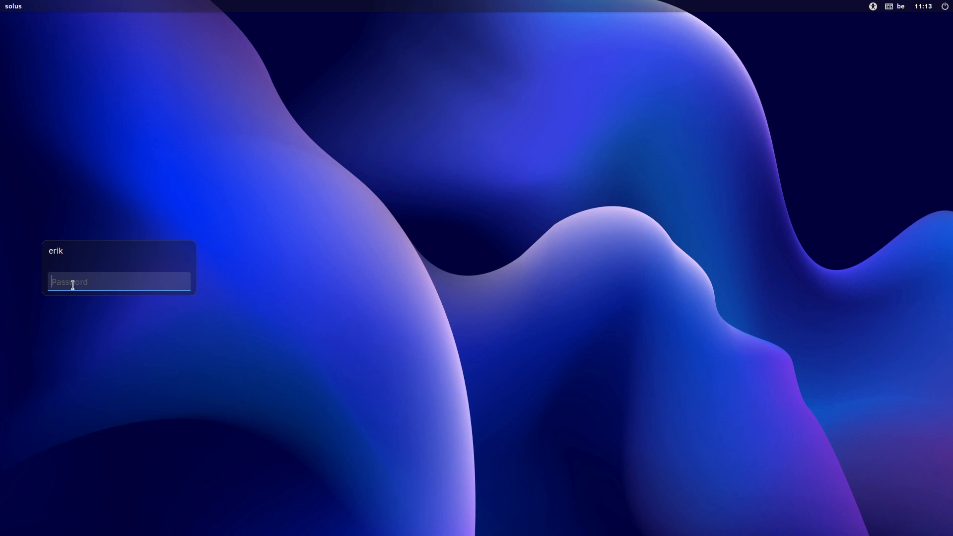
type("•••")
key("BackSpace")
type("•")
key("Return")
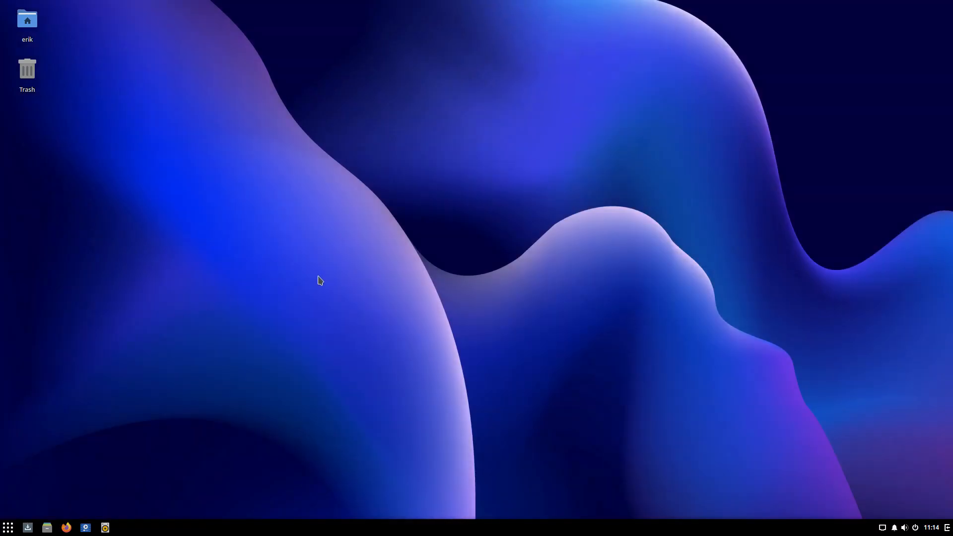
- Open Settings and Budgie Desktop Settings from the desktop context menu and arrange the windows
right_click(318, 277)
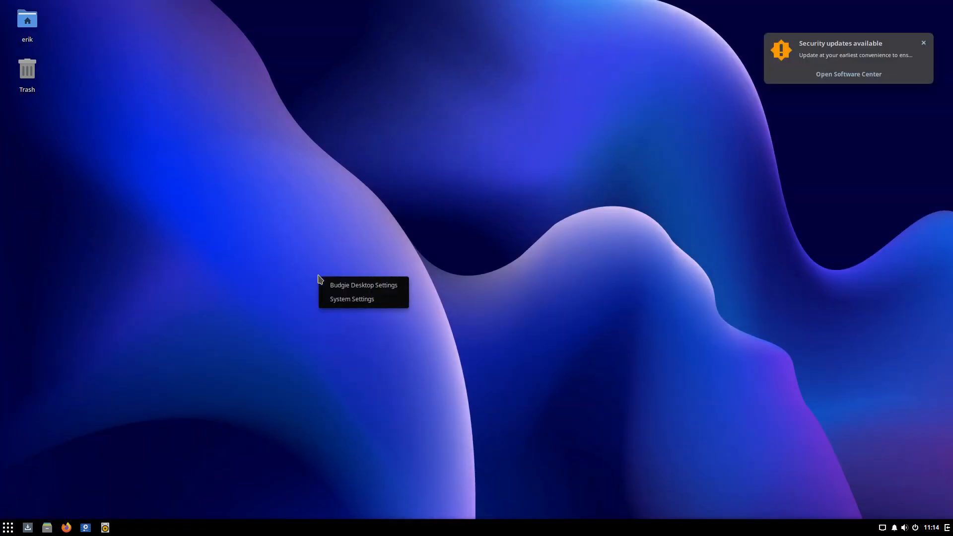
left_click(395, 300)
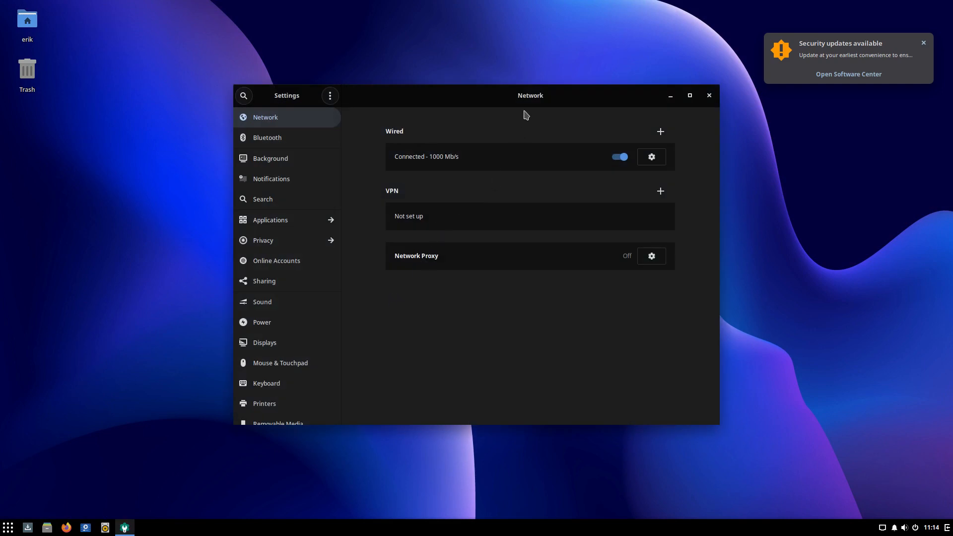
left_click_drag(615, 105, 803, 135)
right_click(182, 171)
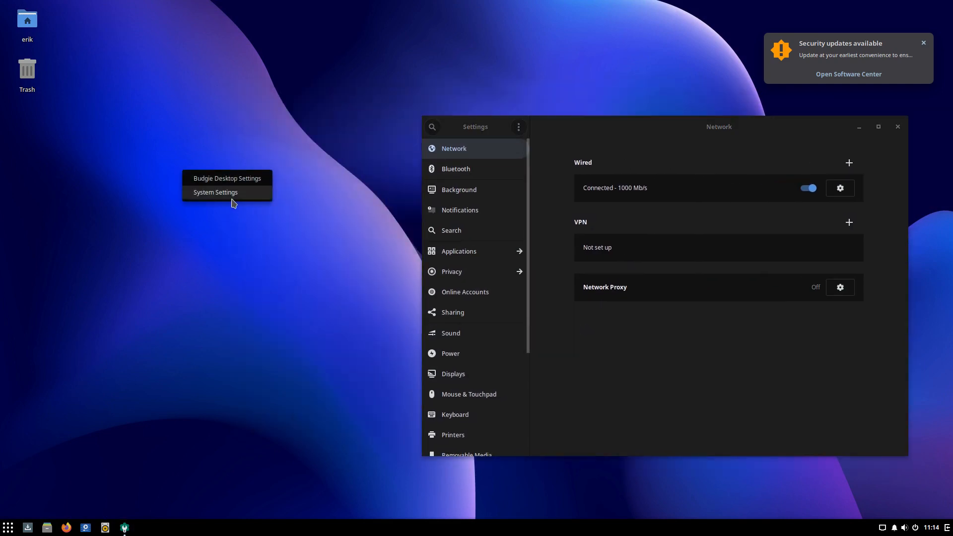
left_click(230, 179)
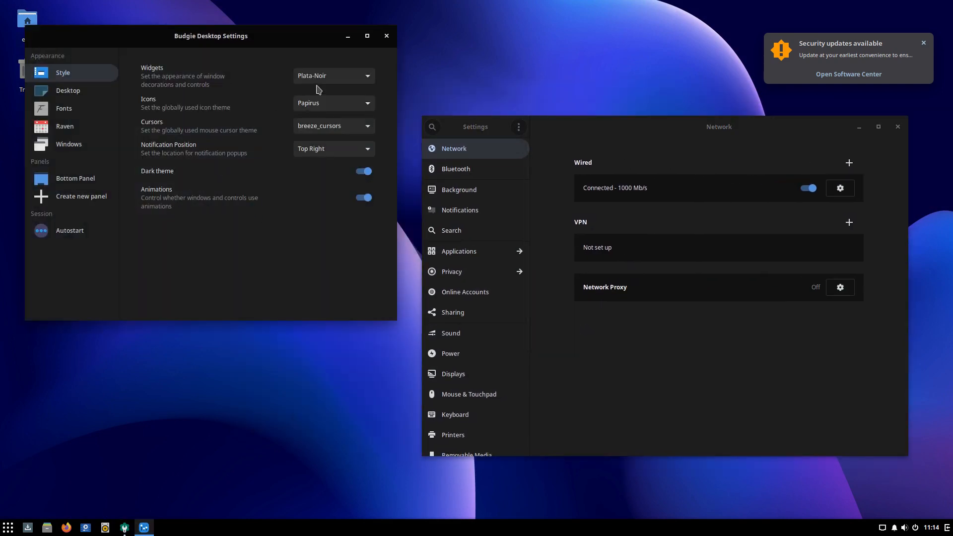
left_click_drag(295, 38, 407, 132)
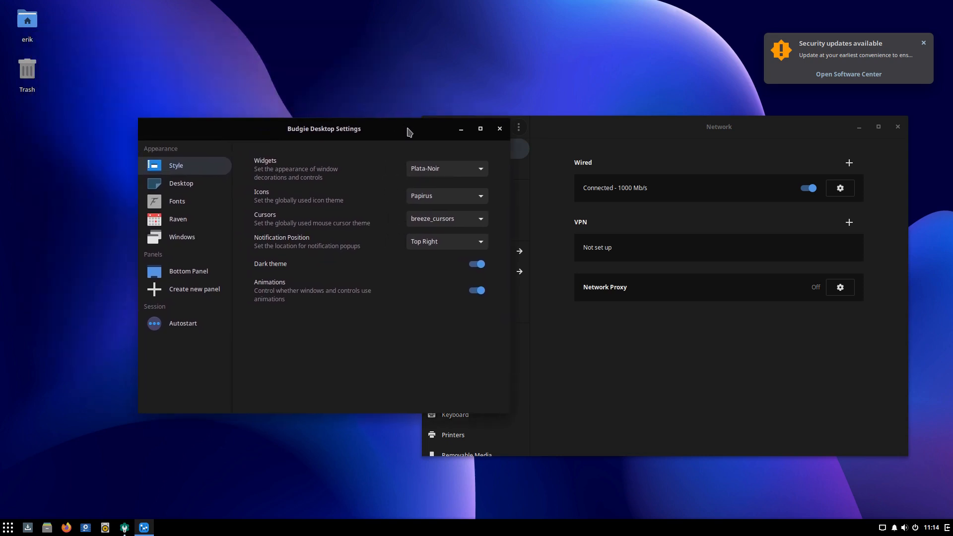
- Try several widget themes and settle on Plata-Noir-Compact
left_click(452, 171)
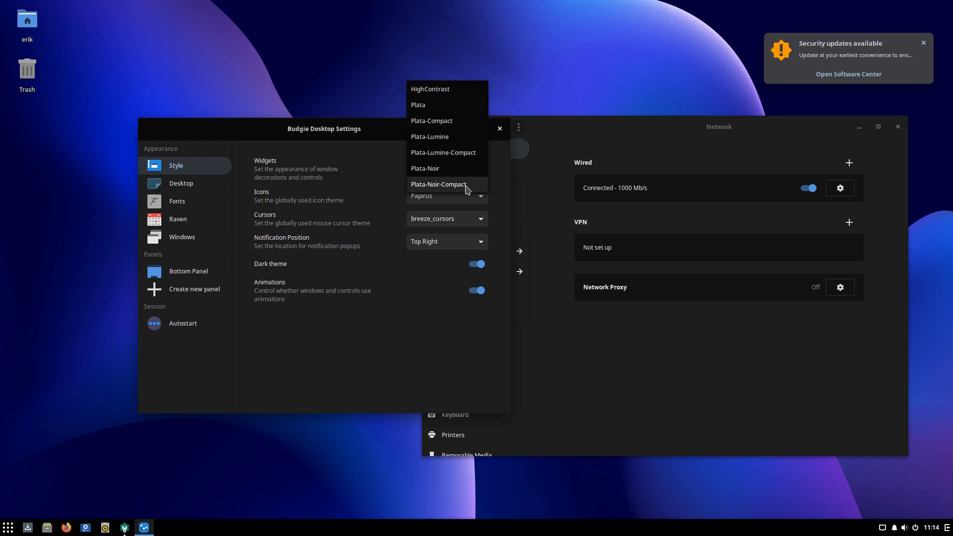
left_click(445, 154)
left_click(447, 159)
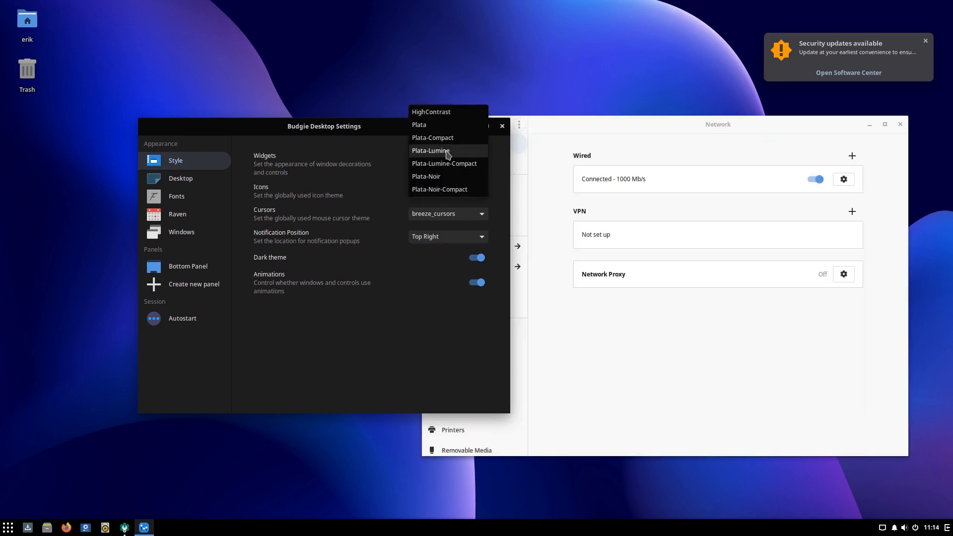
left_click(447, 152)
left_click(451, 166)
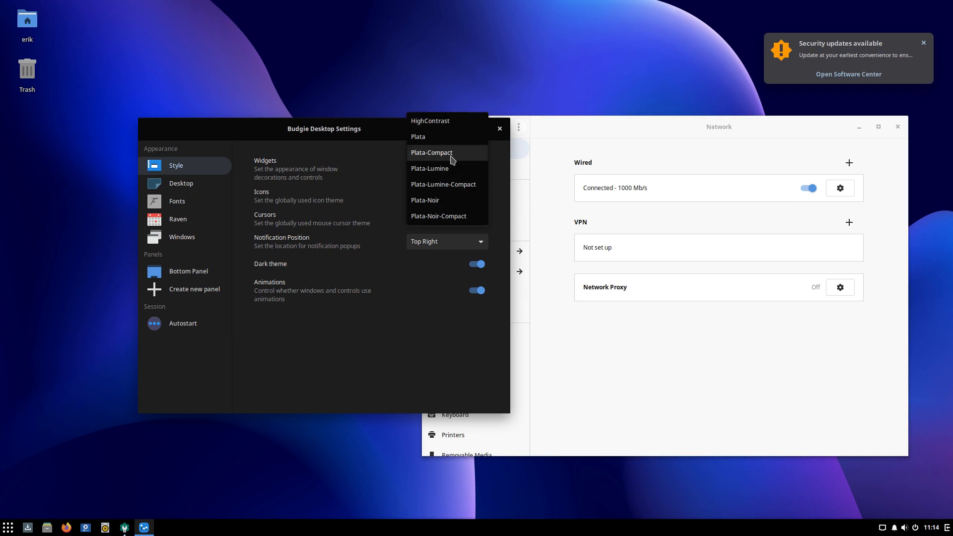
left_click(452, 142)
left_click(452, 171)
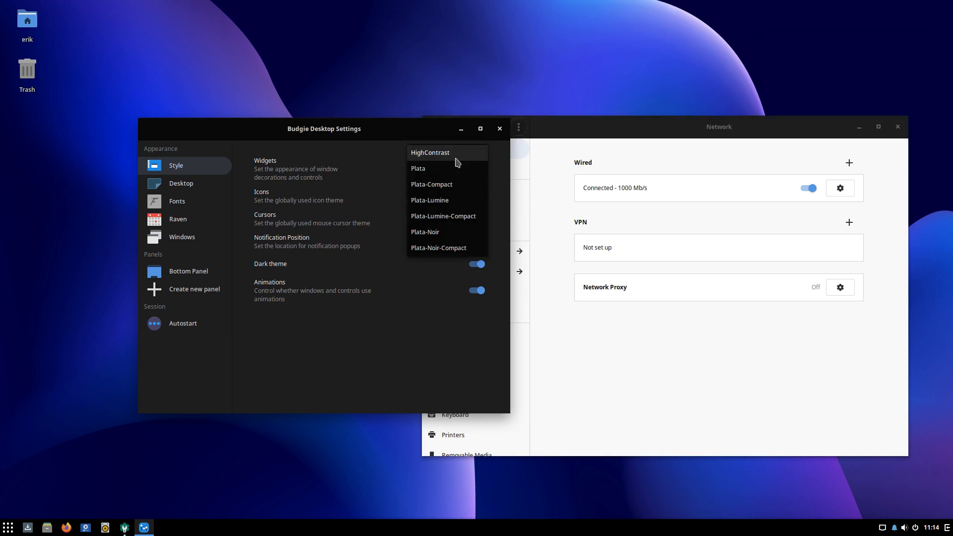
left_click(456, 158)
left_click(453, 169)
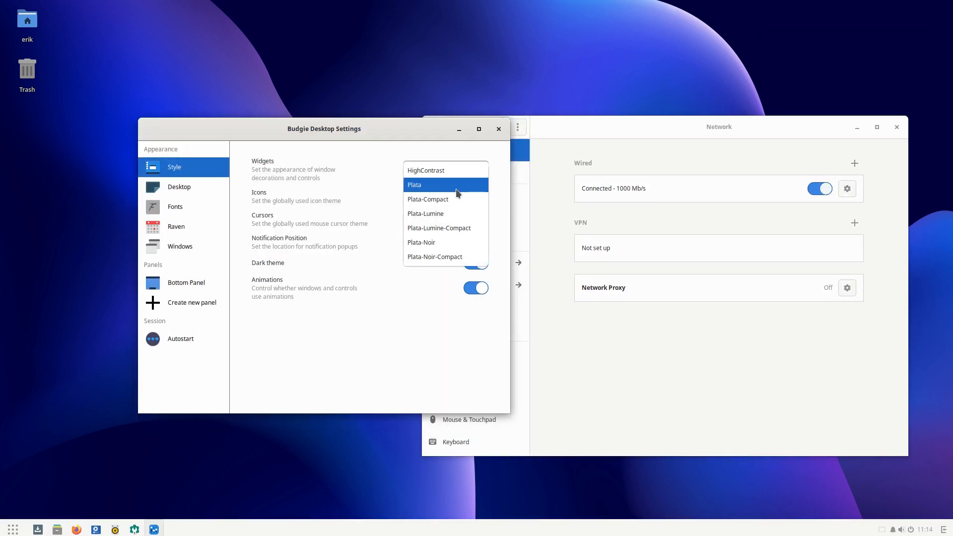
left_click(449, 256)
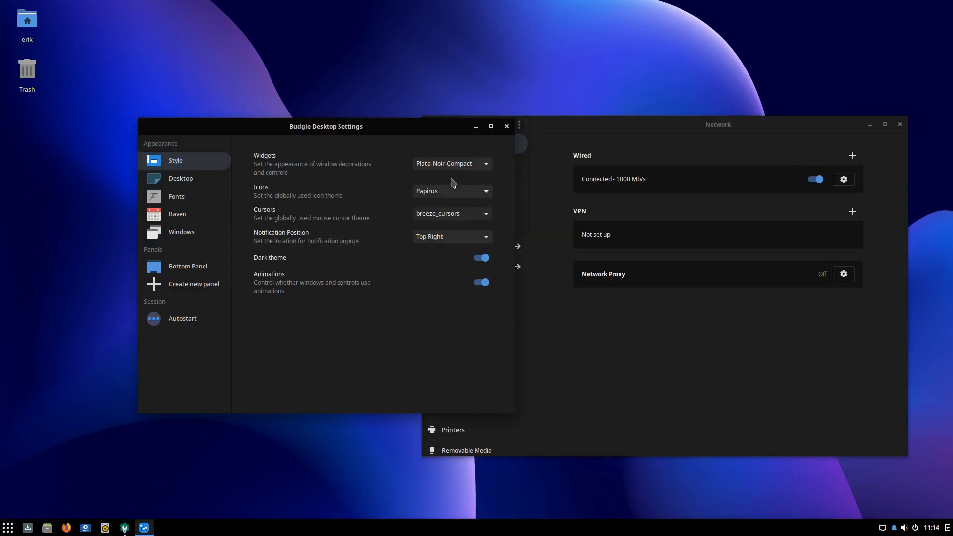
left_click(454, 168)
left_click(450, 151)
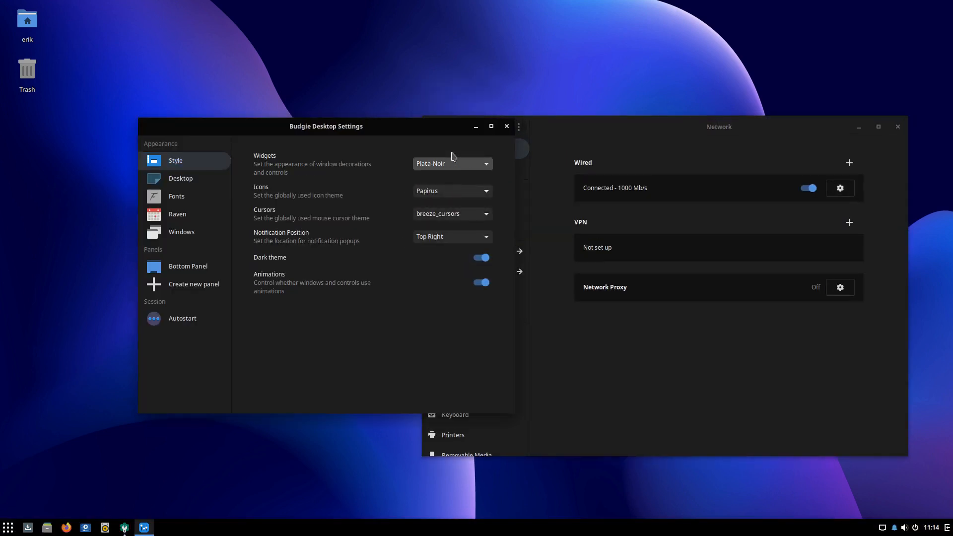
left_click(454, 170)
left_click(453, 184)
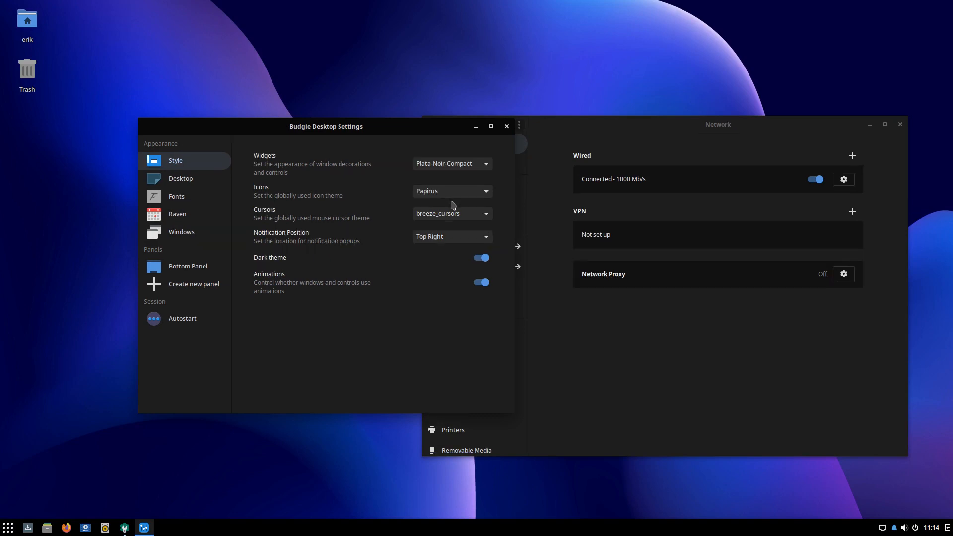
- Set the icon theme to Papirus-Dark and turn off Desktop Icons
left_click(445, 200)
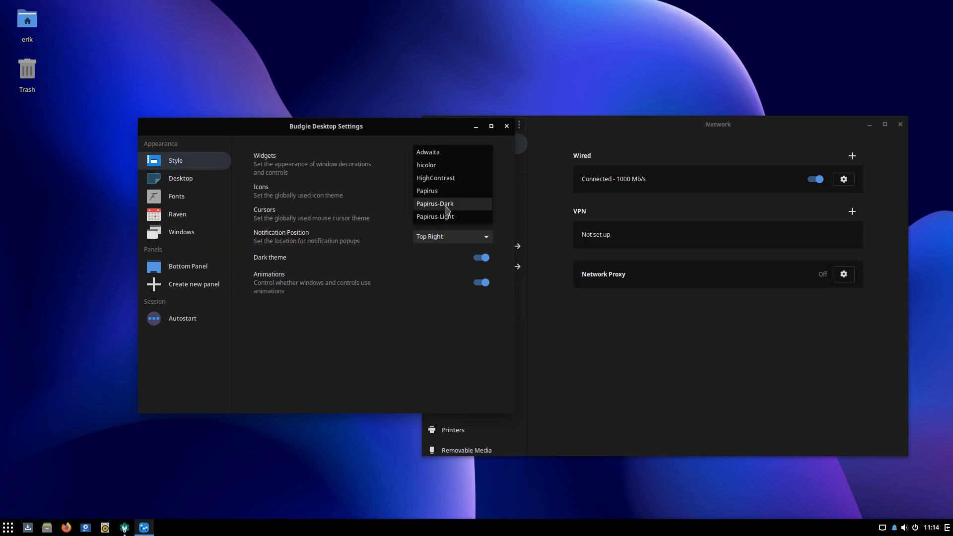
left_click(446, 204)
left_click(446, 191)
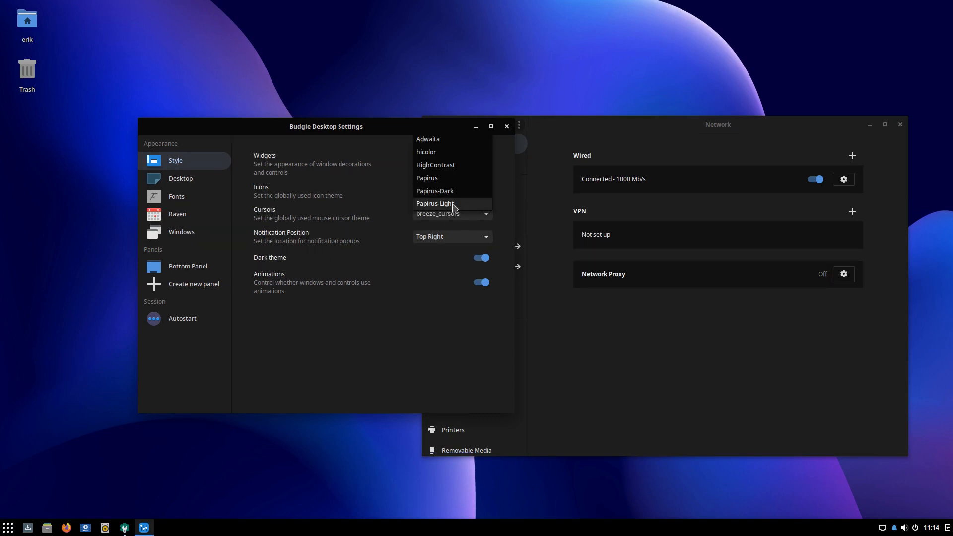
left_click(450, 204)
left_click(451, 194)
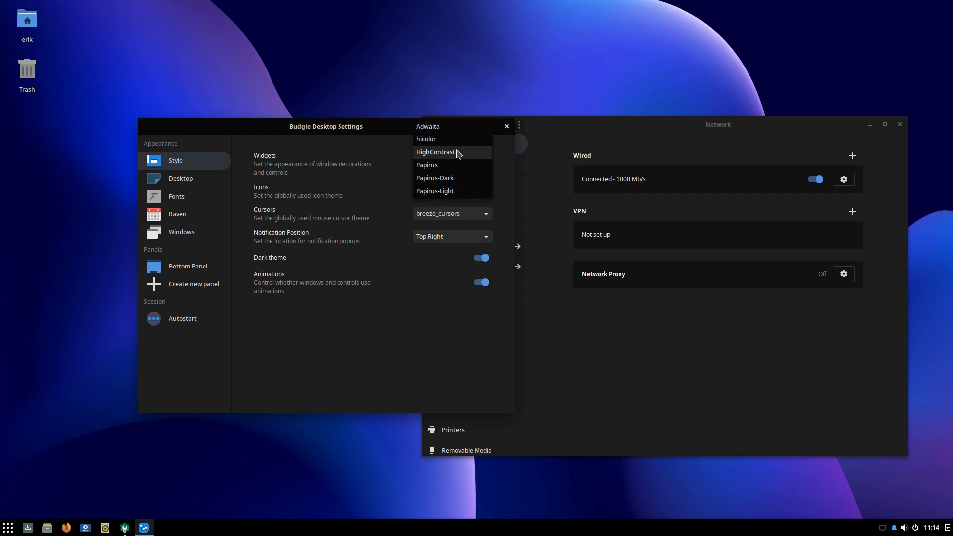
left_click(457, 130)
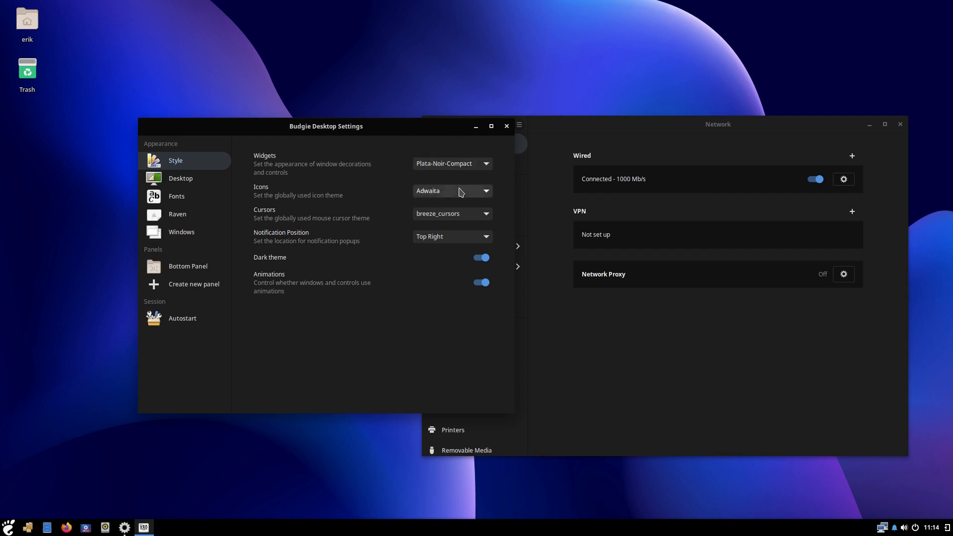
left_click(460, 193)
left_click(462, 243)
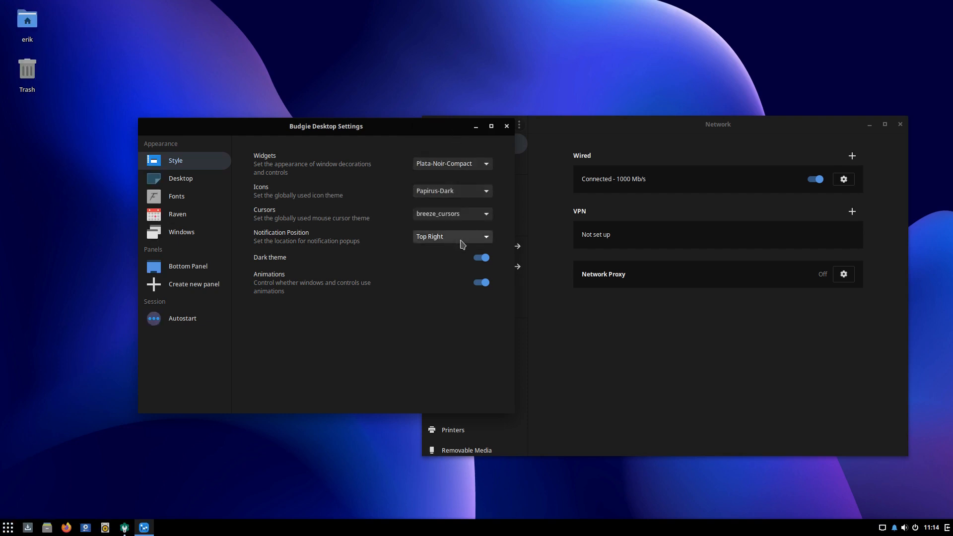
left_click(184, 179)
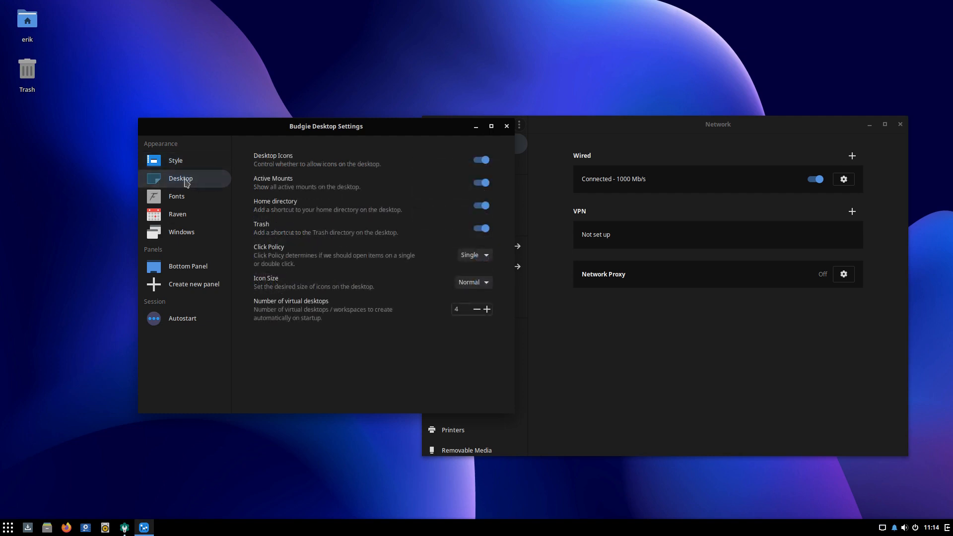
left_click(482, 160)
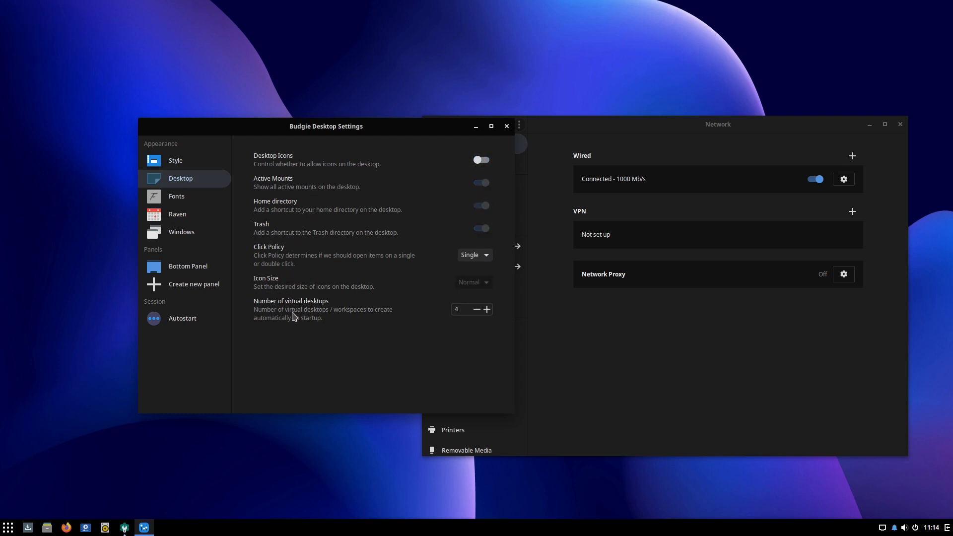
- Set the interface font to size 11
left_click(185, 199)
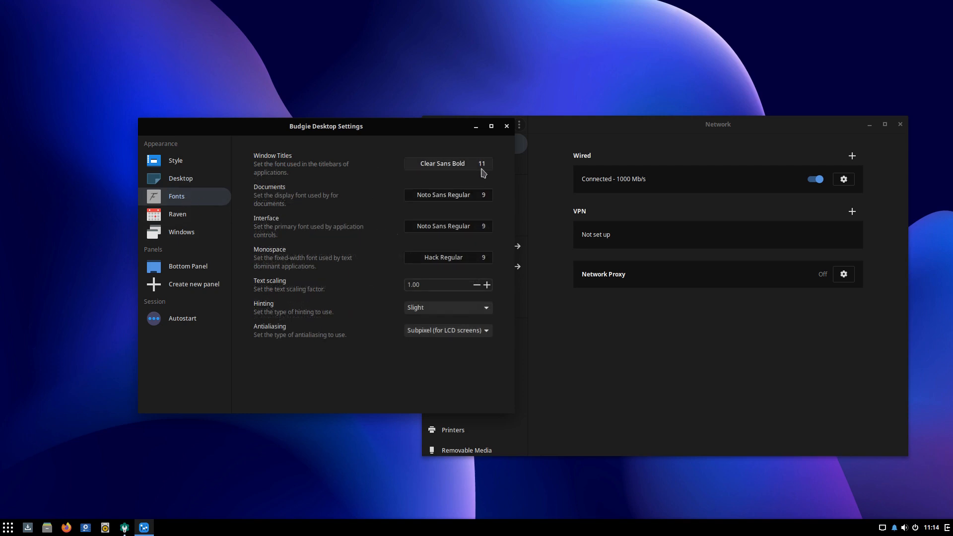
left_click(480, 227)
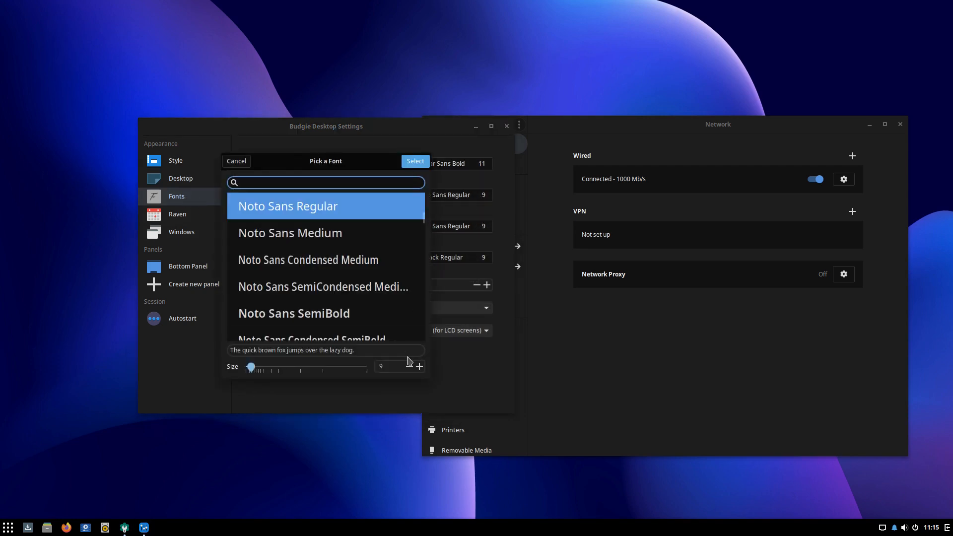
left_click(419, 366)
left_click(419, 366)
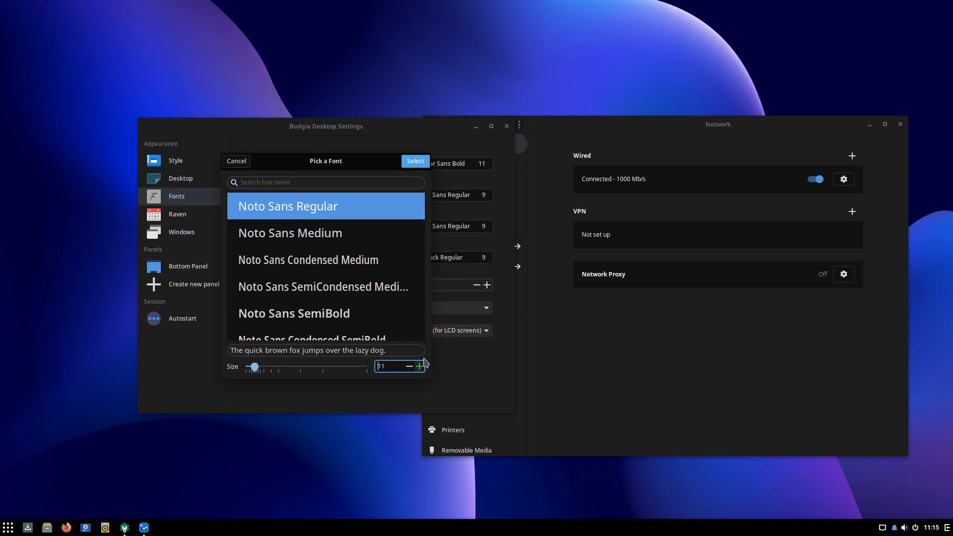
left_click(415, 162)
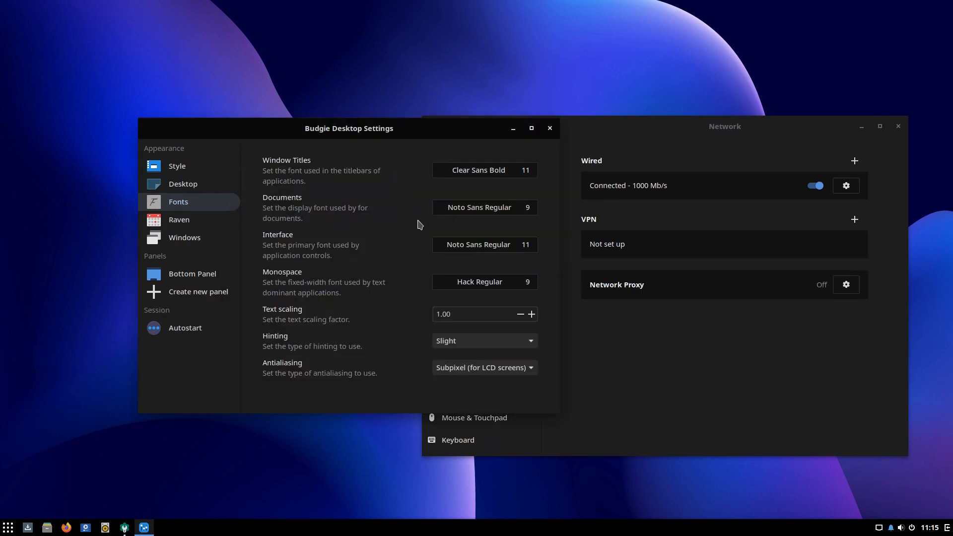
- Look over the Raven settings and side panel, then close the Network settings window
left_click(180, 218)
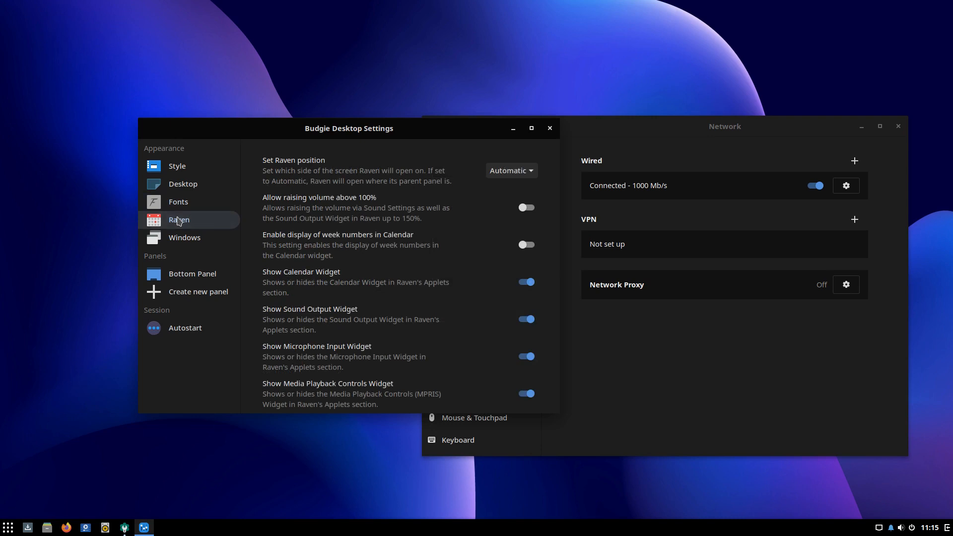
left_click_drag(445, 129, 368, 105)
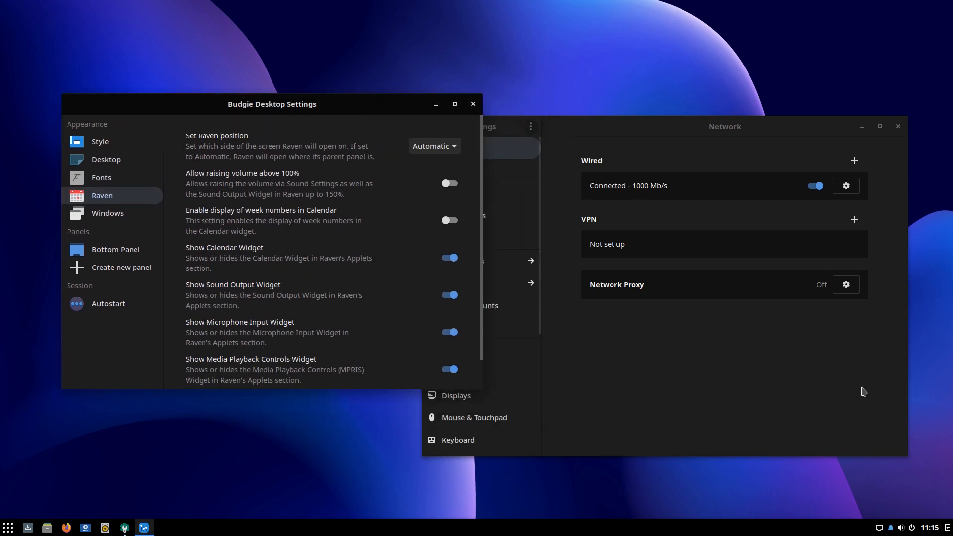
left_click(947, 529)
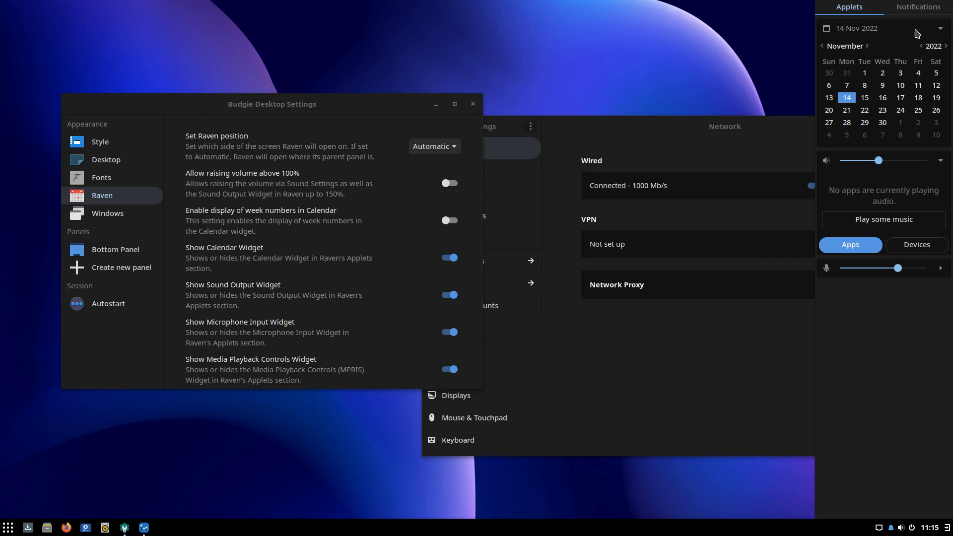
left_click(917, 7)
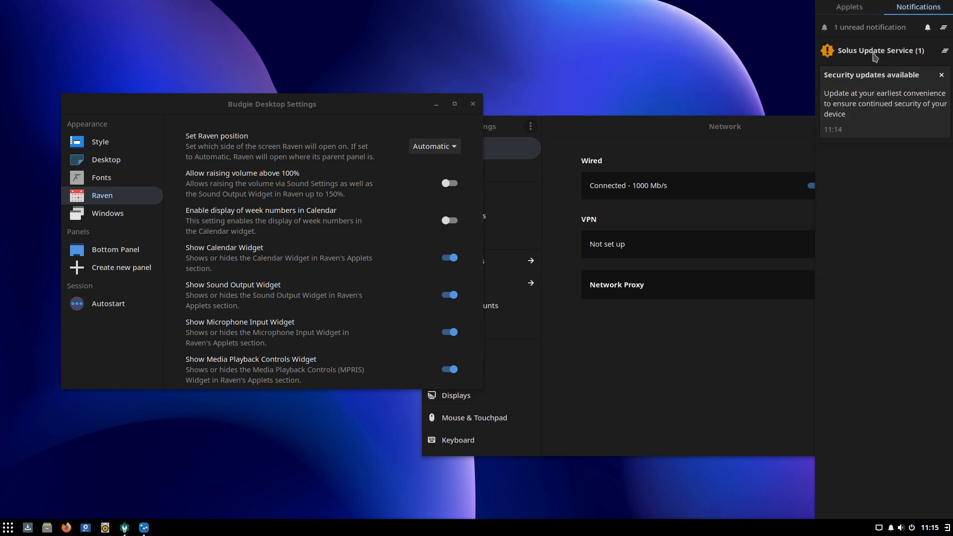
left_click(849, 8)
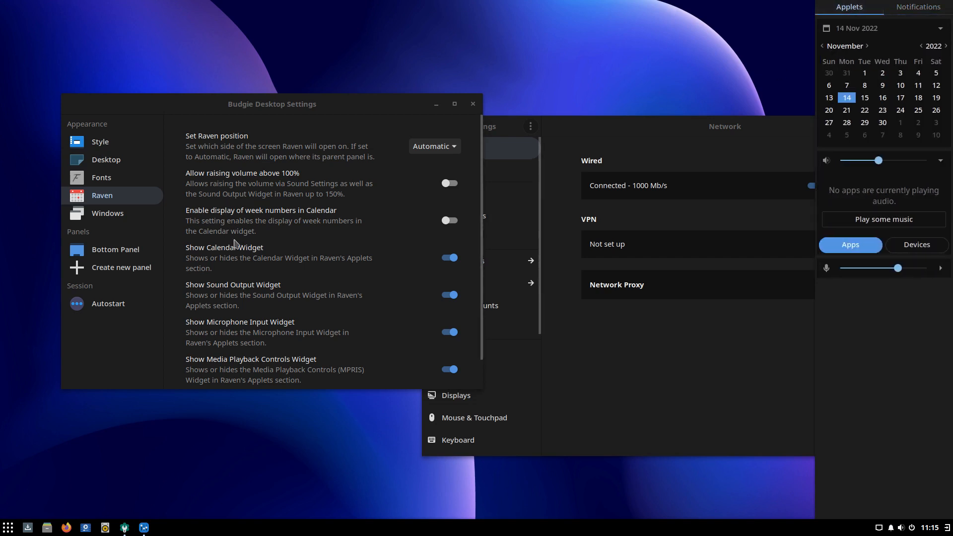
left_click(703, 344)
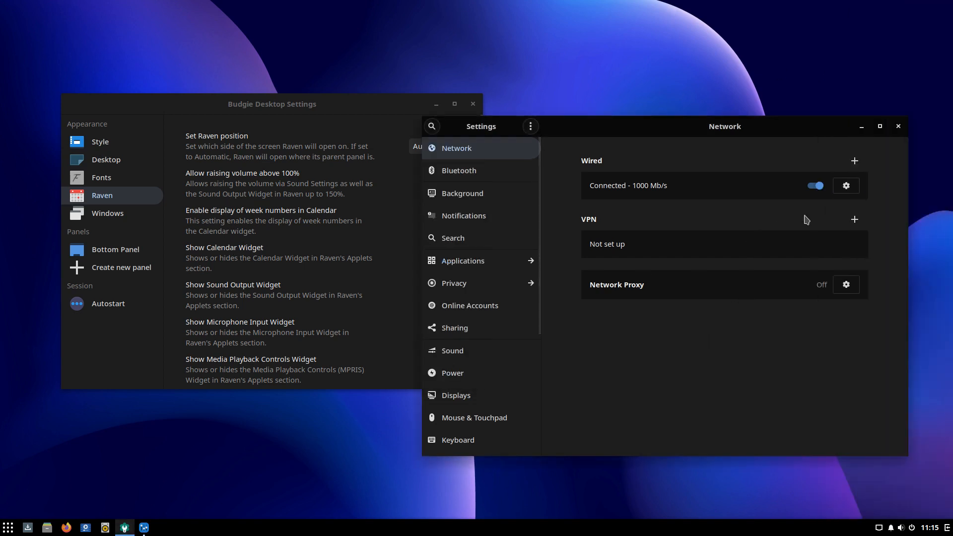
left_click(898, 127)
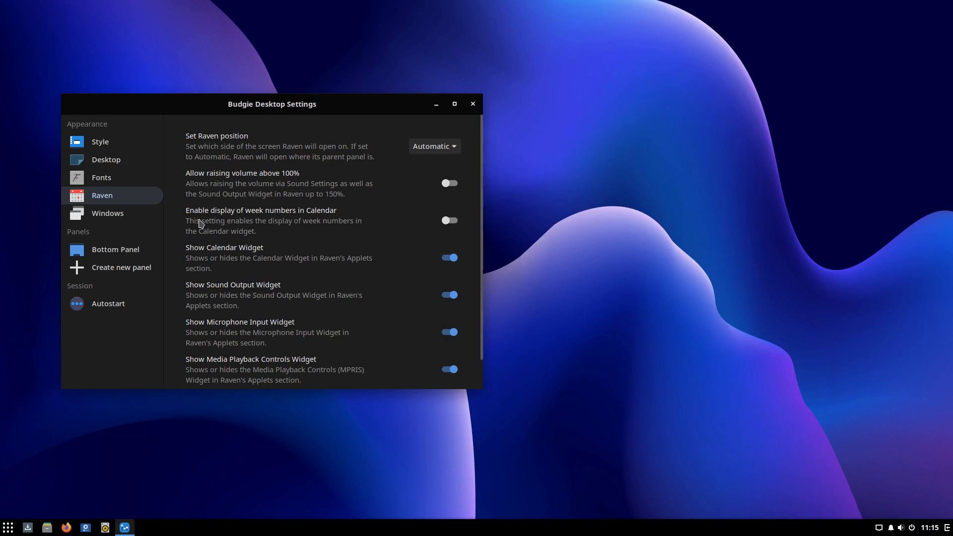
- Browse the Windows, Bottom Panel and Autostart pages, then turn off Dark theme under Style
left_click(121, 219)
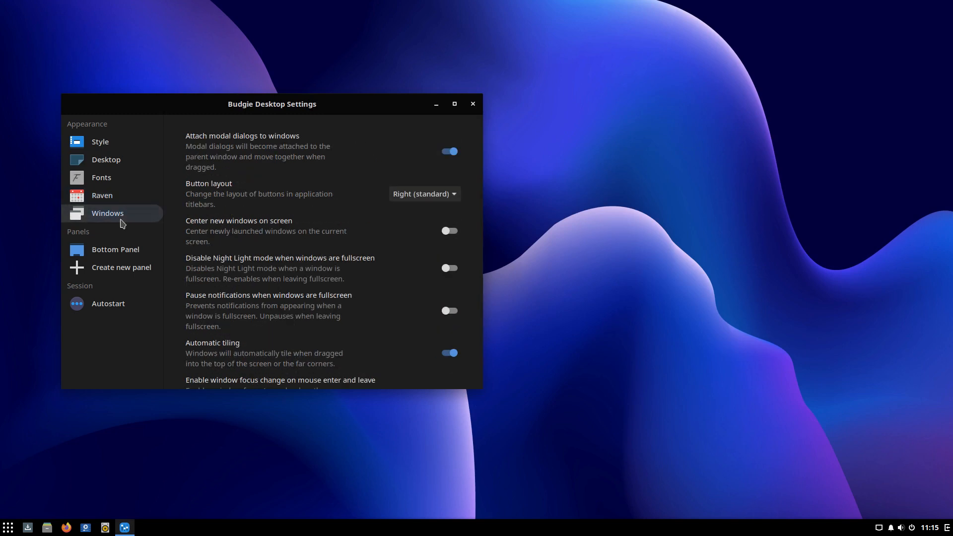
scroll(417, 271, "down", 5)
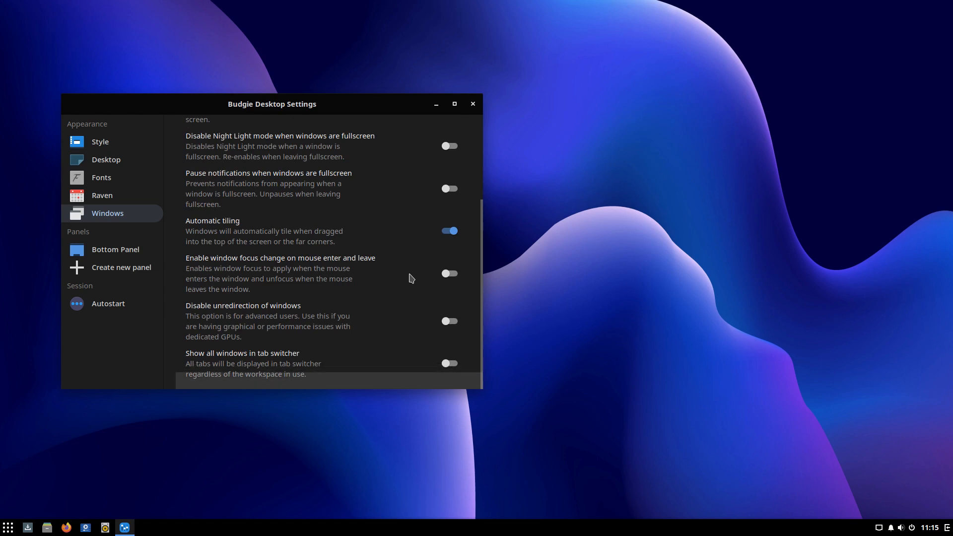
left_click(115, 253)
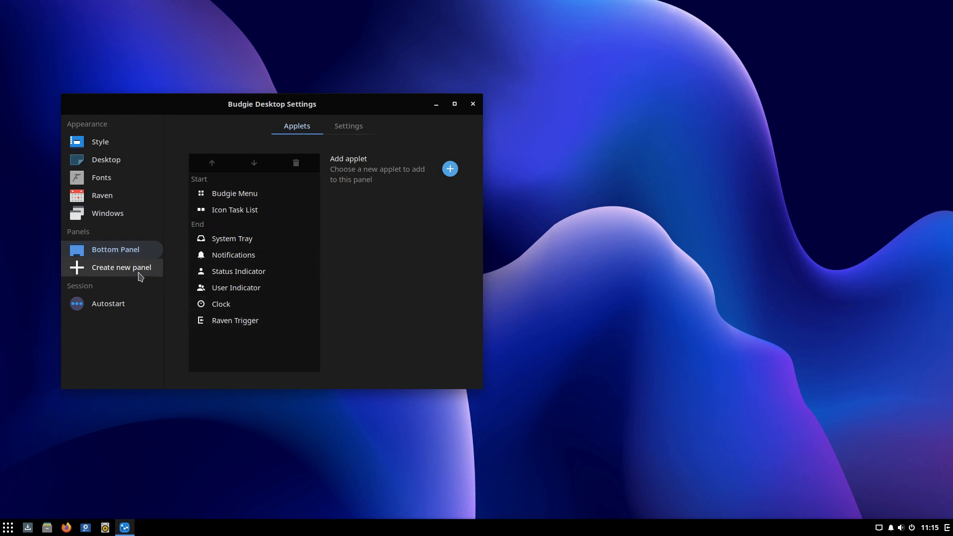
left_click(128, 305)
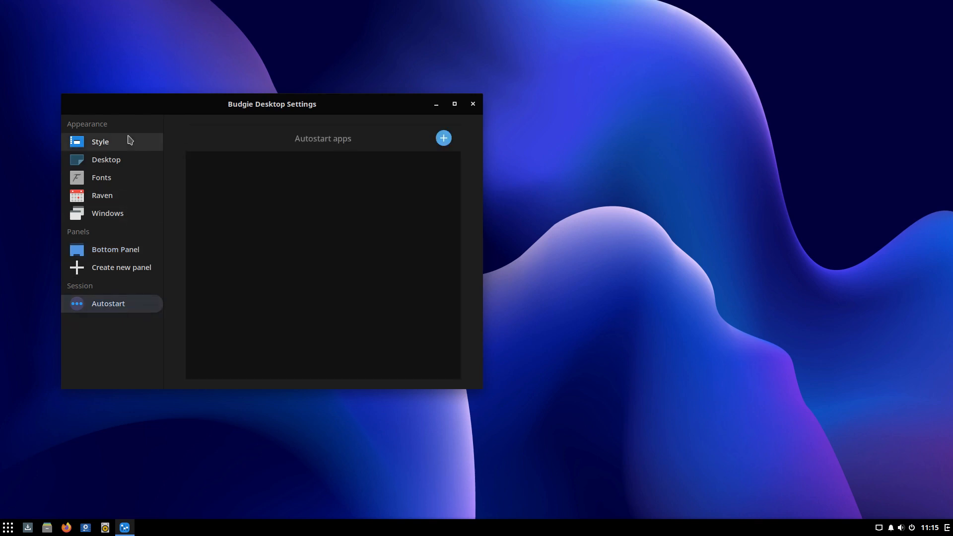
left_click(112, 144)
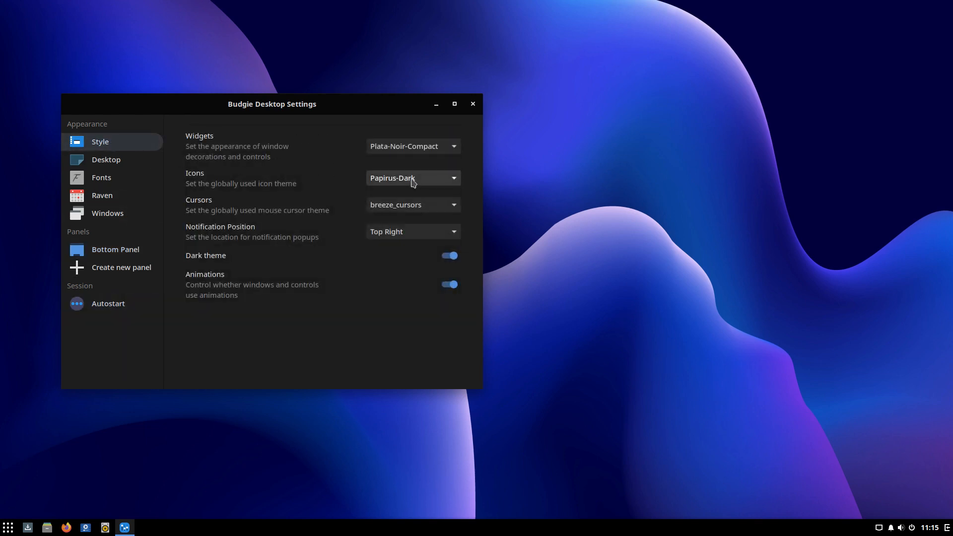
left_click(418, 205)
left_click(298, 210)
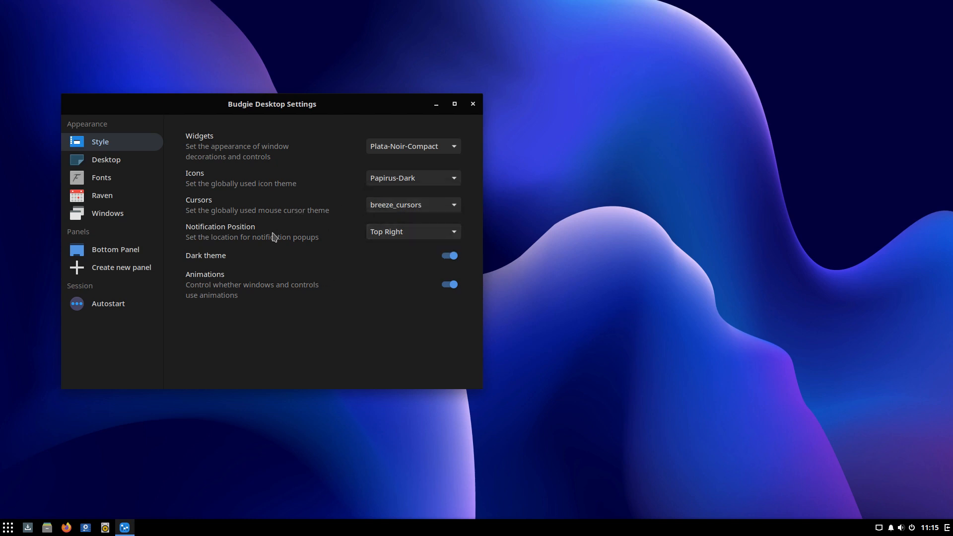
left_click(449, 258)
- Open Files at Home, switch widgets to Plata-Lumine, and toggle Dark theme back on
left_click(47, 527)
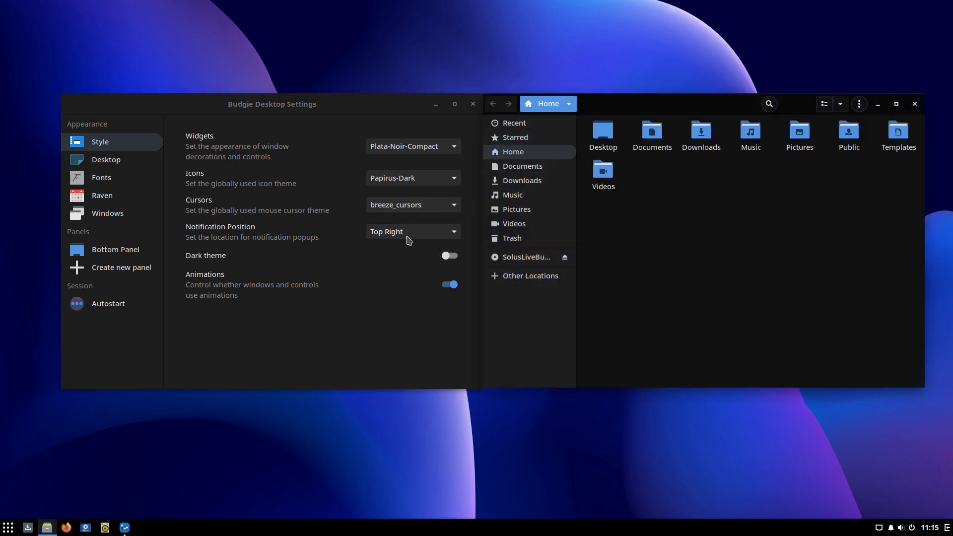
left_click(417, 153)
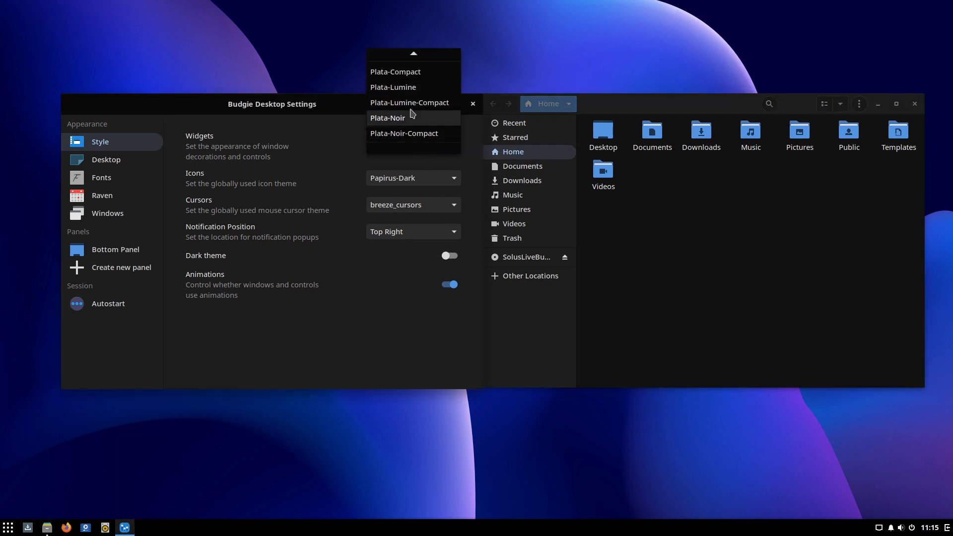
left_click(399, 87)
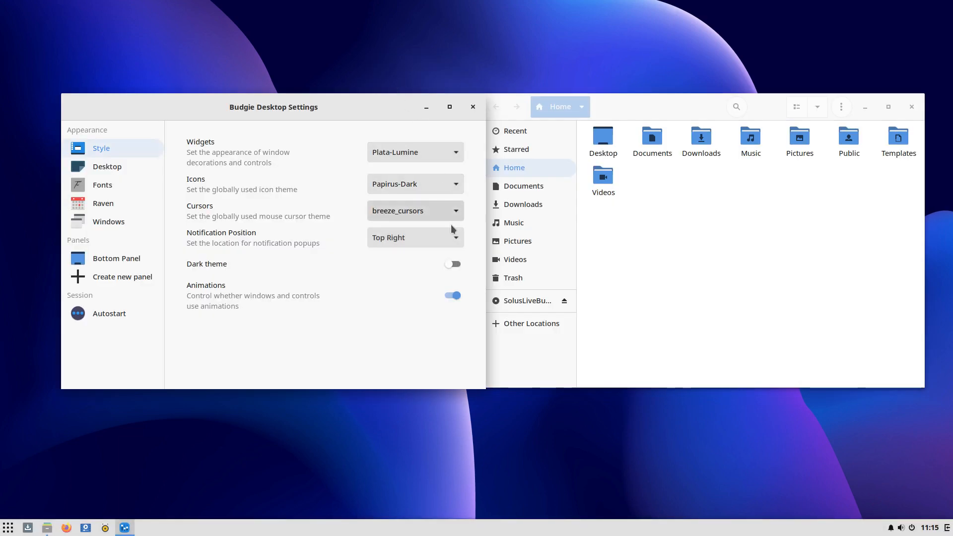
left_click(454, 264)
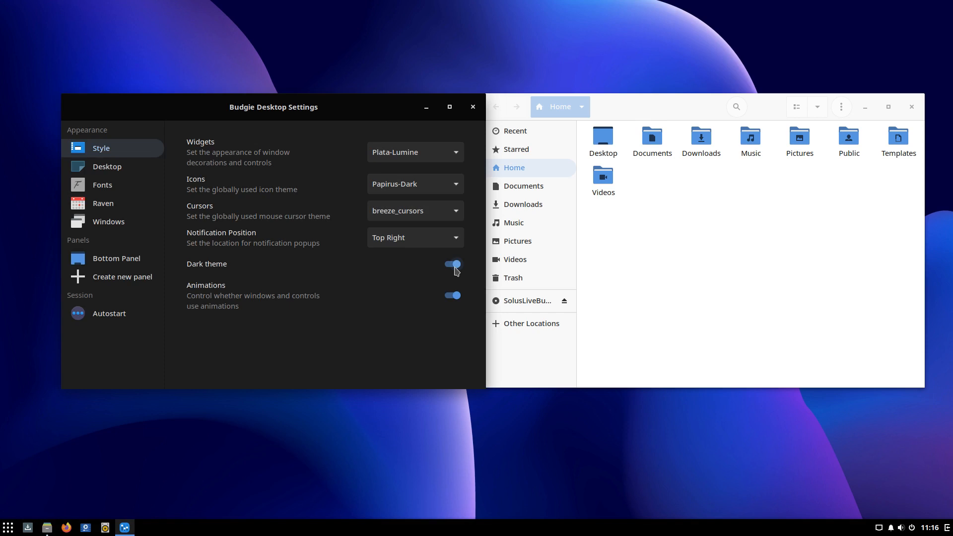
left_click(452, 264)
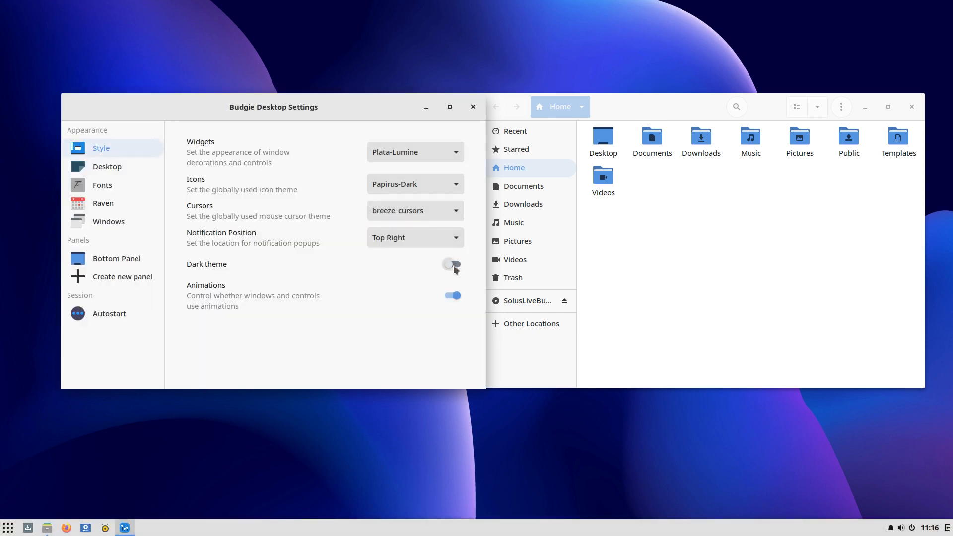
left_click(454, 265)
- Restore the Plata-Noir-Compact widget theme and close Budgie Desktop Settings
left_click(439, 185)
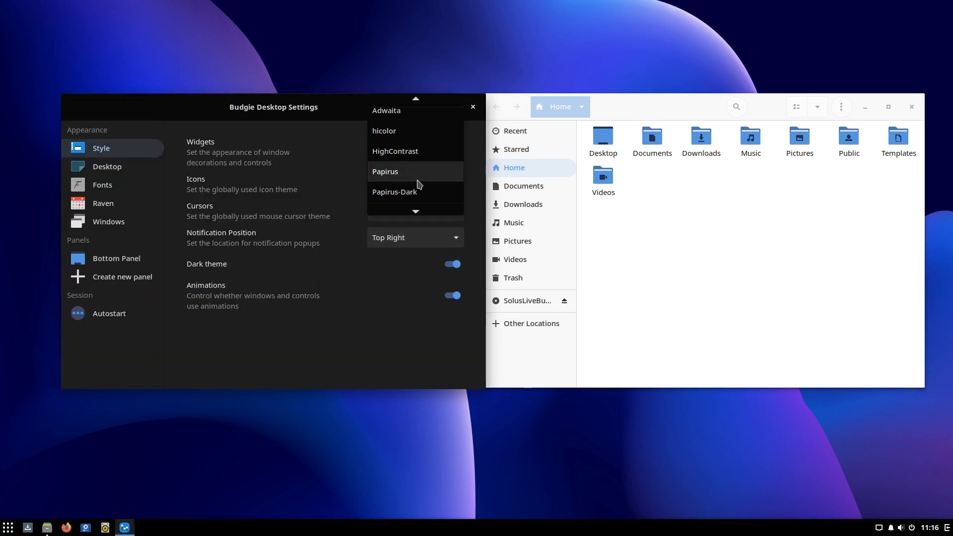
left_click(302, 164)
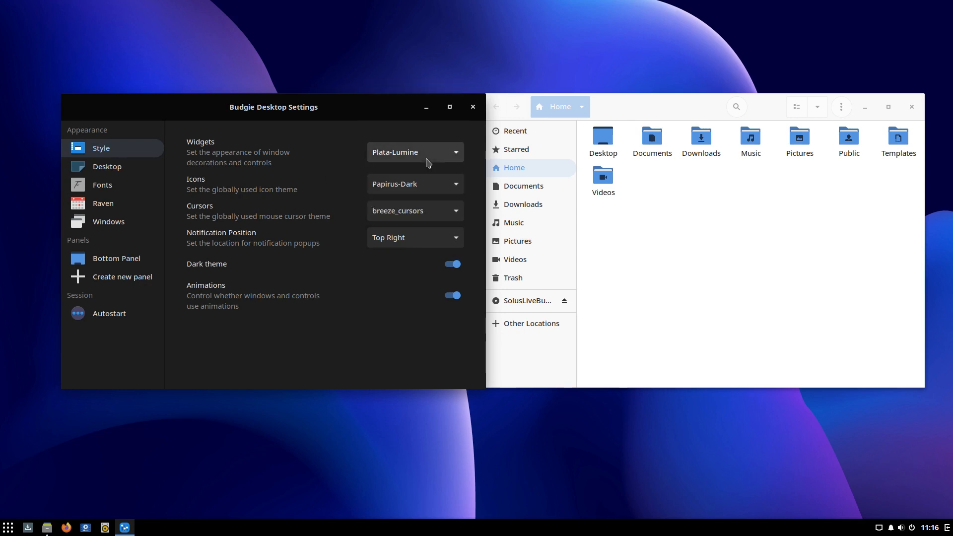
left_click(426, 158)
left_click(425, 195)
left_click(430, 158)
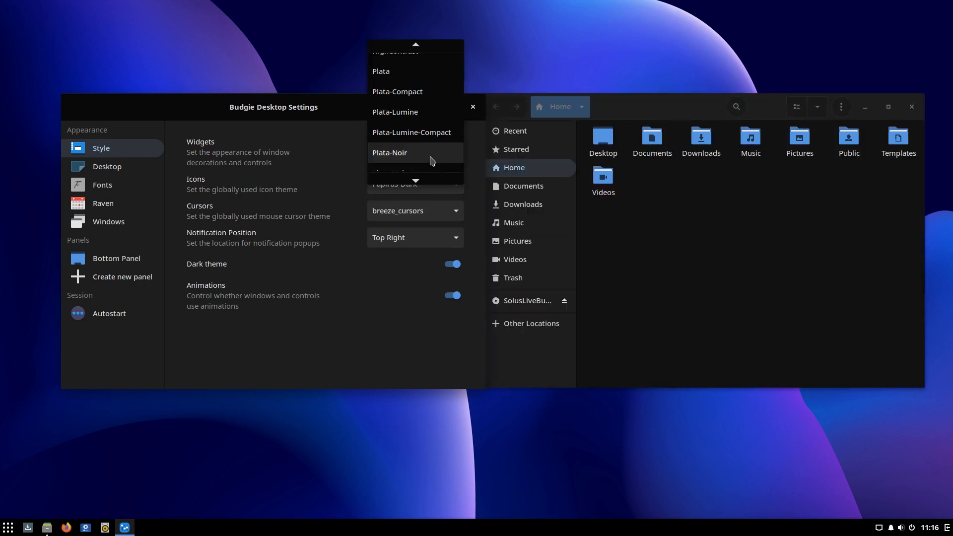
left_click(432, 171)
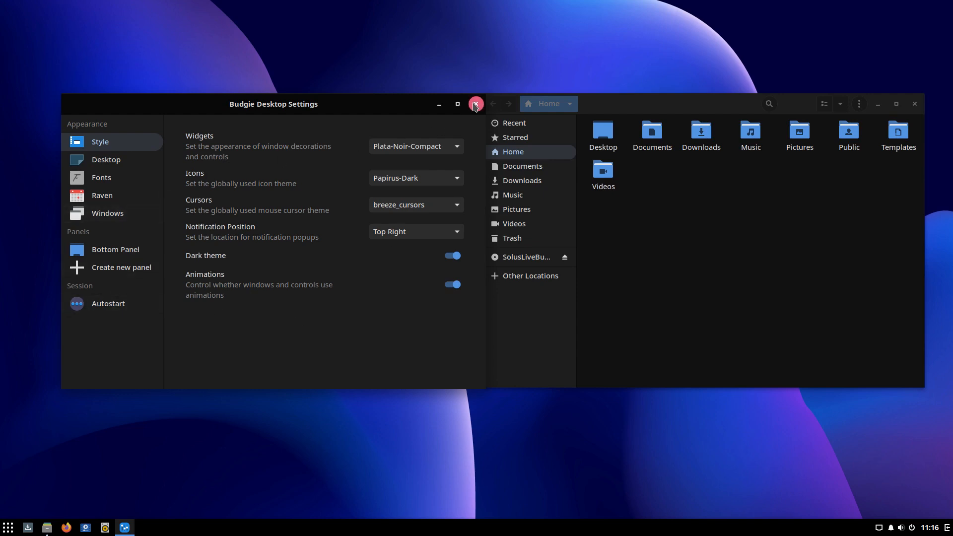
left_click(476, 105)
left_click_drag(911, 113, 889, 126)
left_click(9, 529)
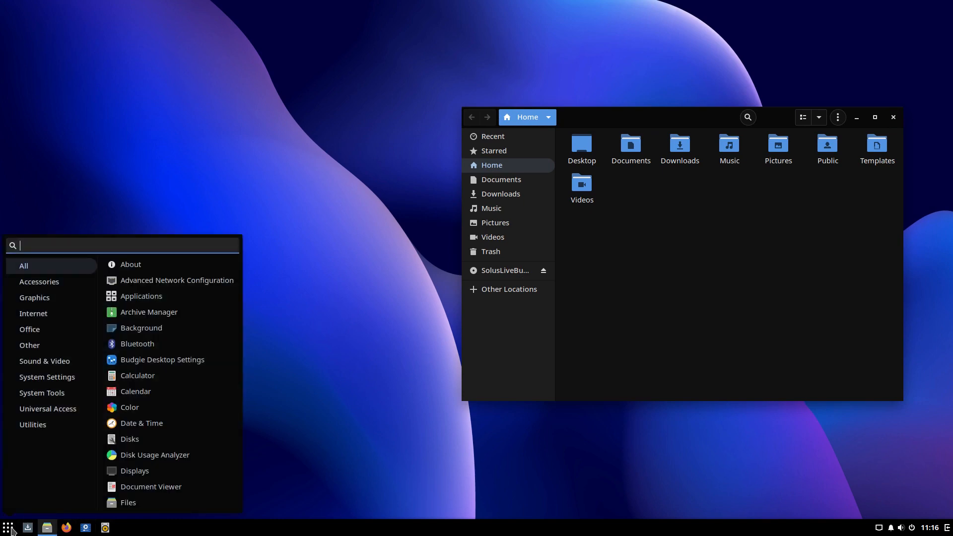
- Read the pending security update notification in the Raven side panel
left_click(690, 474)
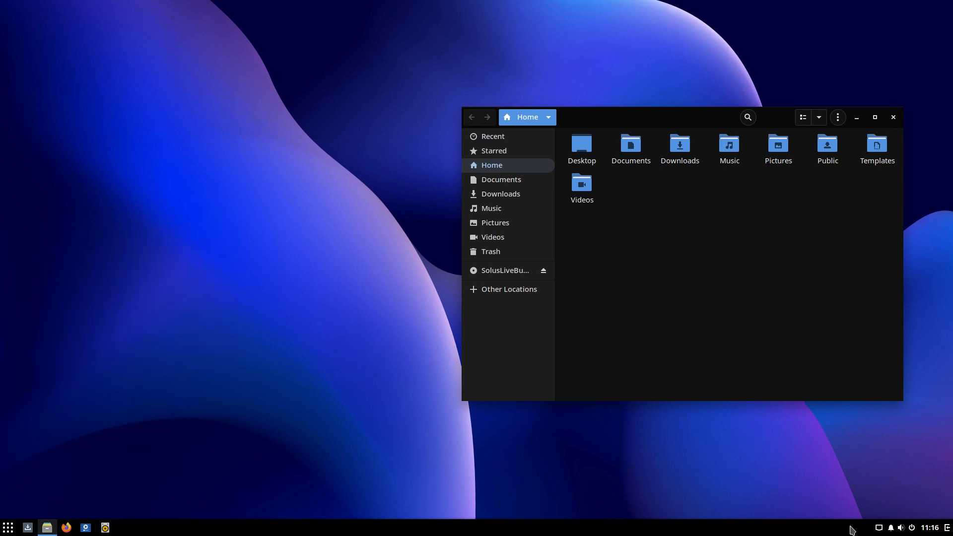
left_click(946, 528)
left_click(922, 12)
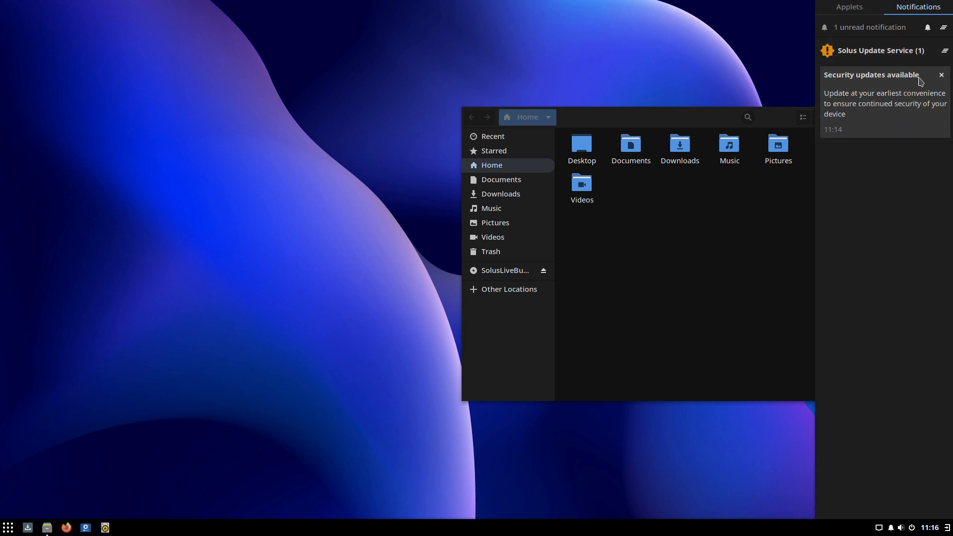
left_click(858, 10)
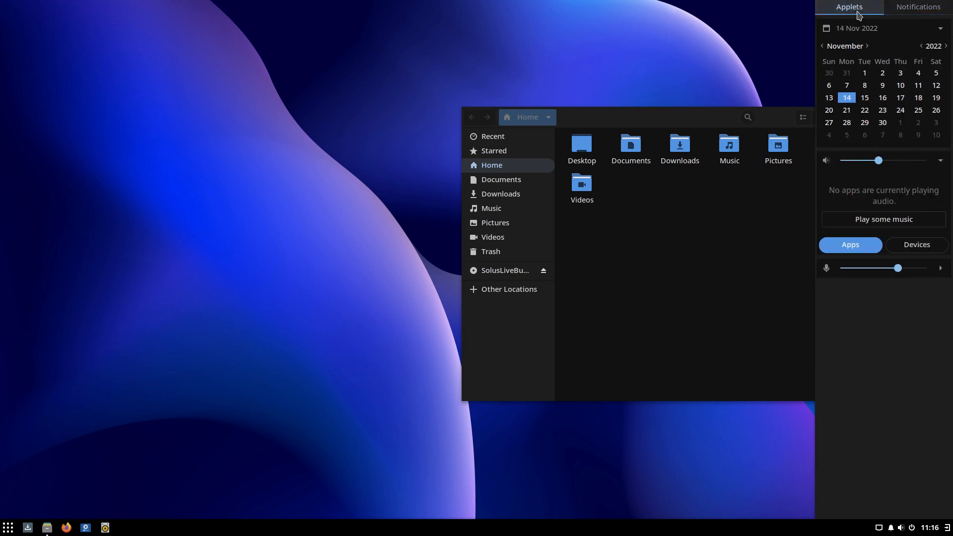
left_click(727, 300)
- Search the app menu for 'upda' and launch Software Center
left_click(11, 528)
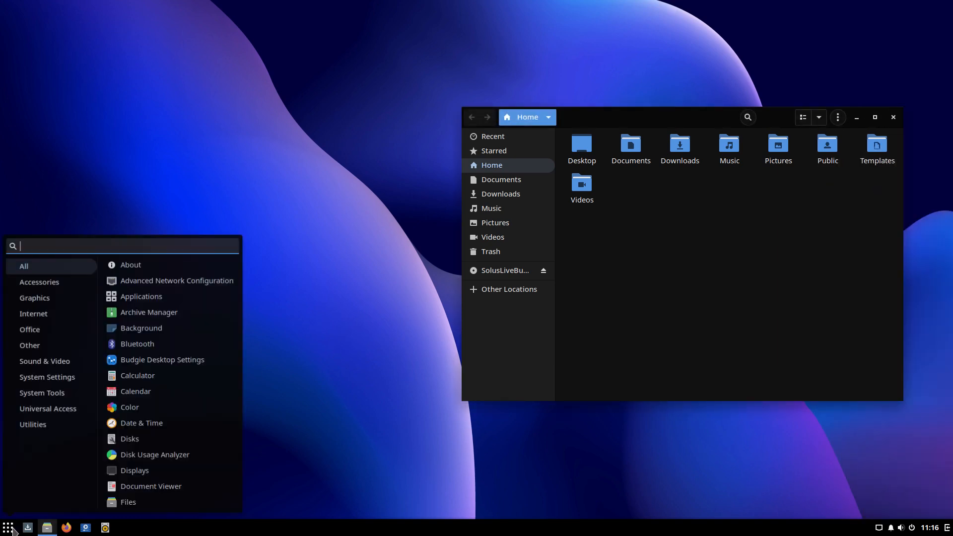
type("upda")
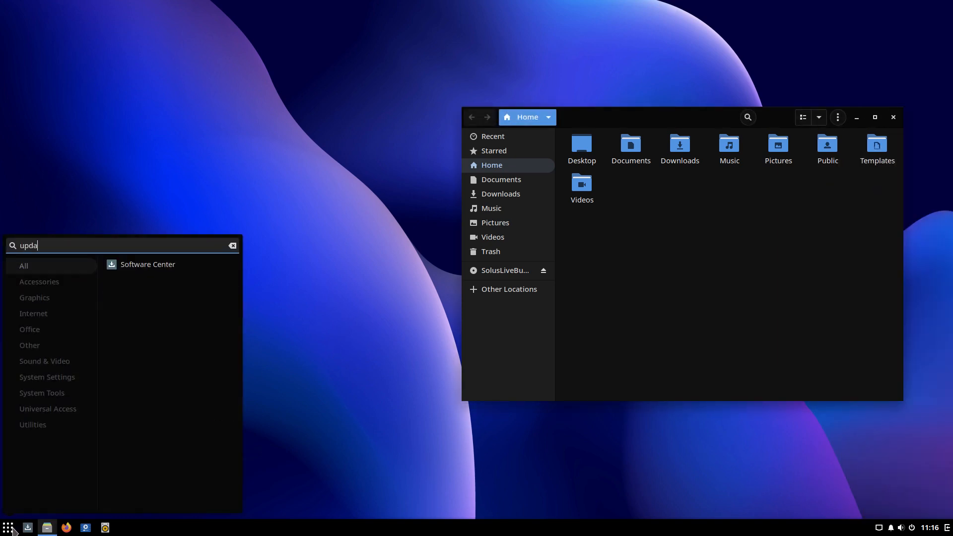
key("Return")
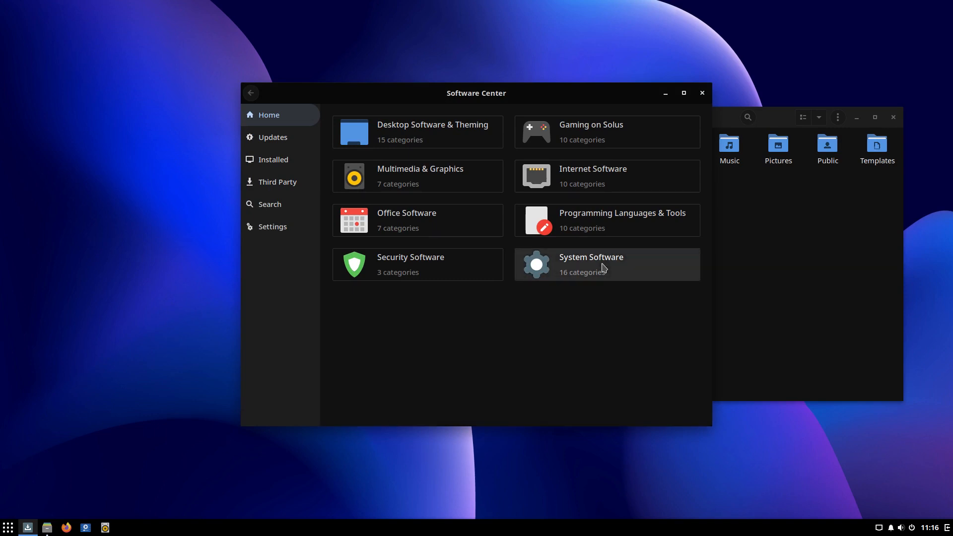
- Start installing all selected updates, authenticating with the account password
left_click(291, 146)
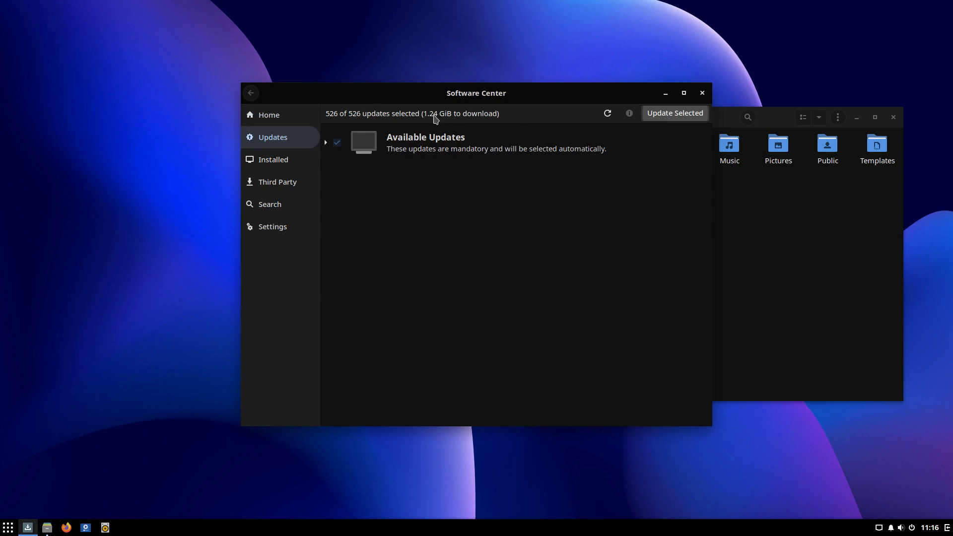
left_click(671, 117)
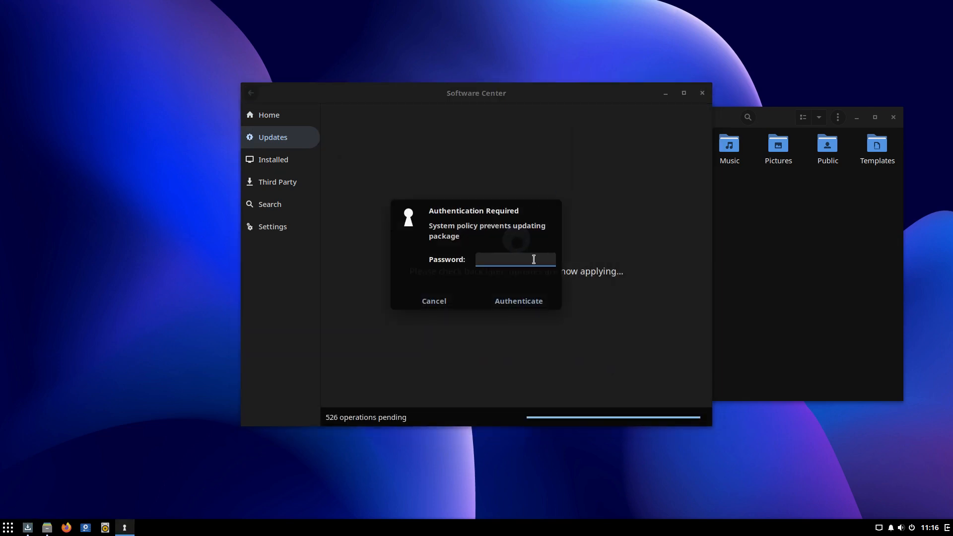
type("••••••••••")
key("Return")
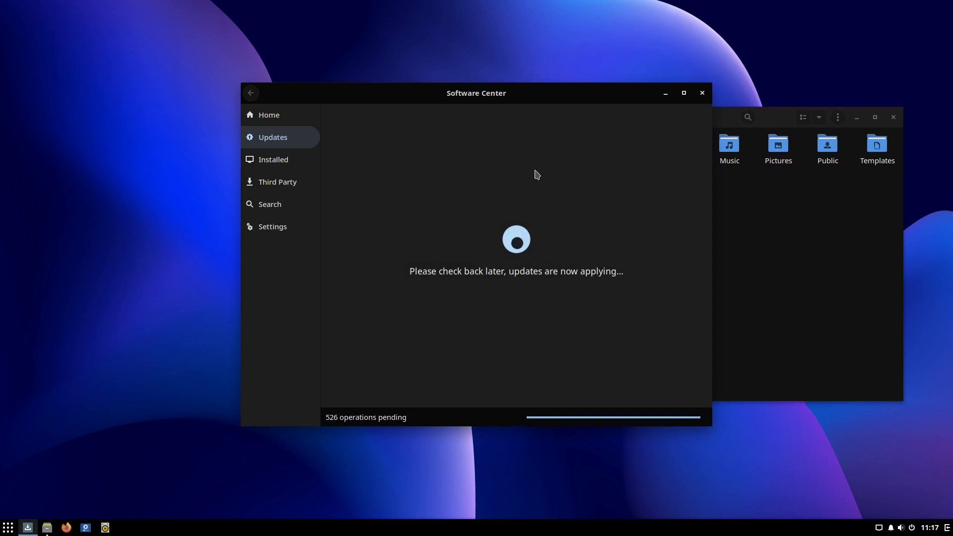
- Browse the Installed and Third Party lists while the updates download
left_click_drag(524, 89, 751, 10)
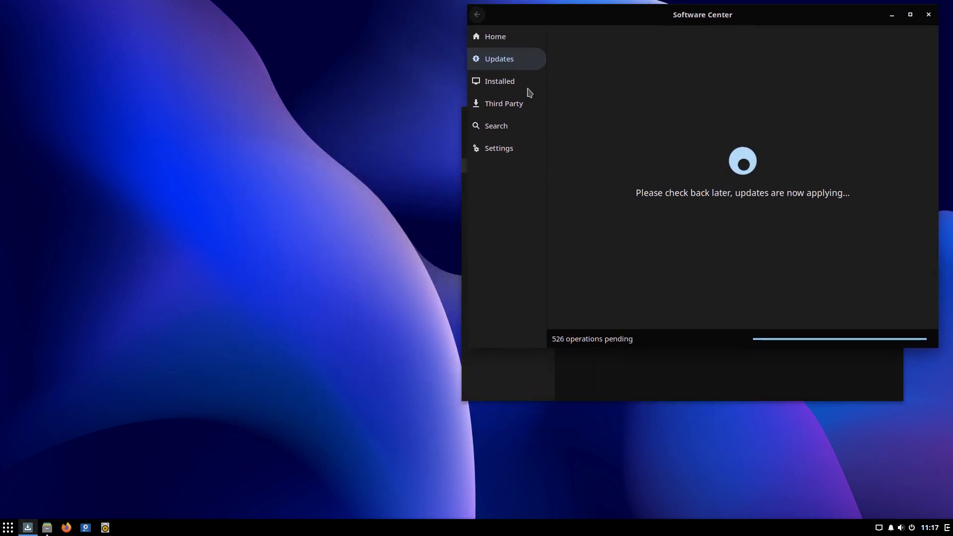
left_click(502, 83)
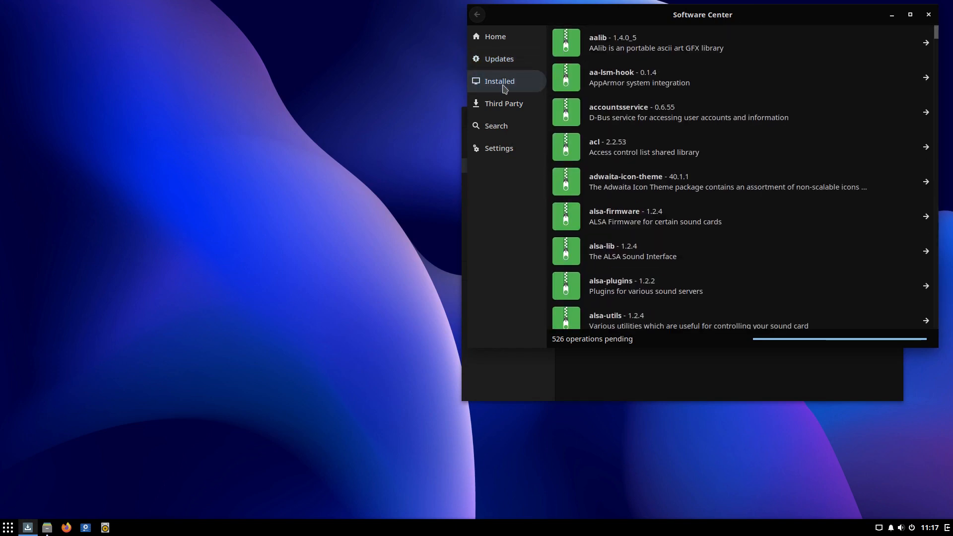
left_click(507, 107)
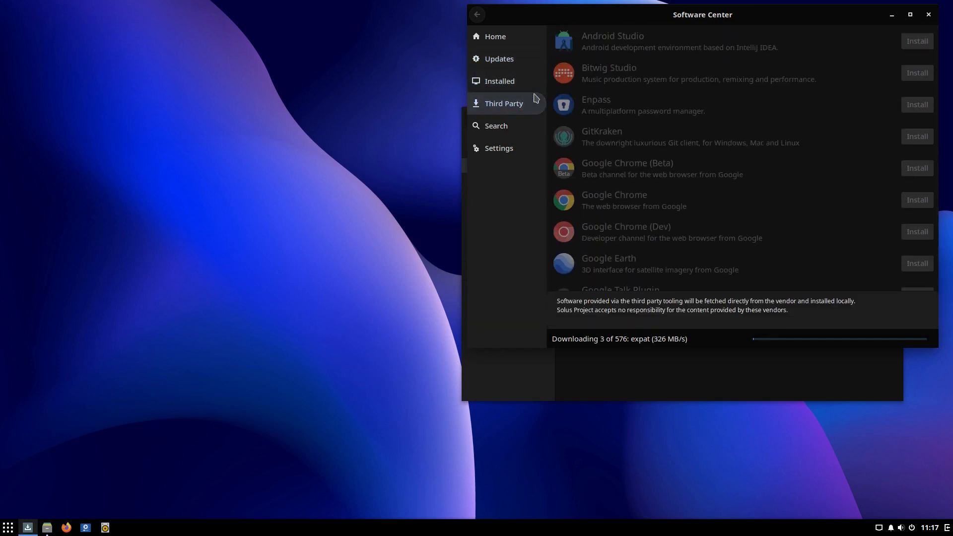
left_click_drag(758, 14, 385, 102)
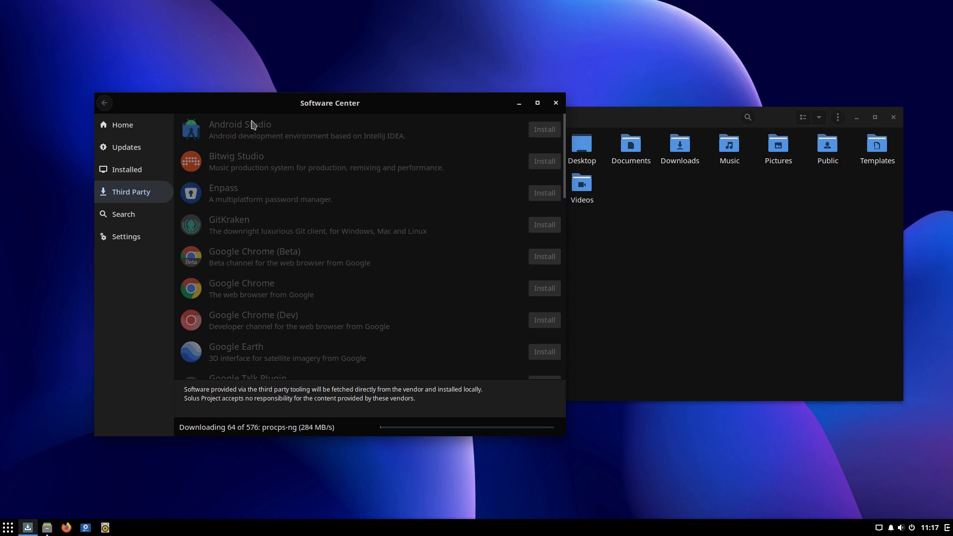
scroll(268, 194, "down", 3)
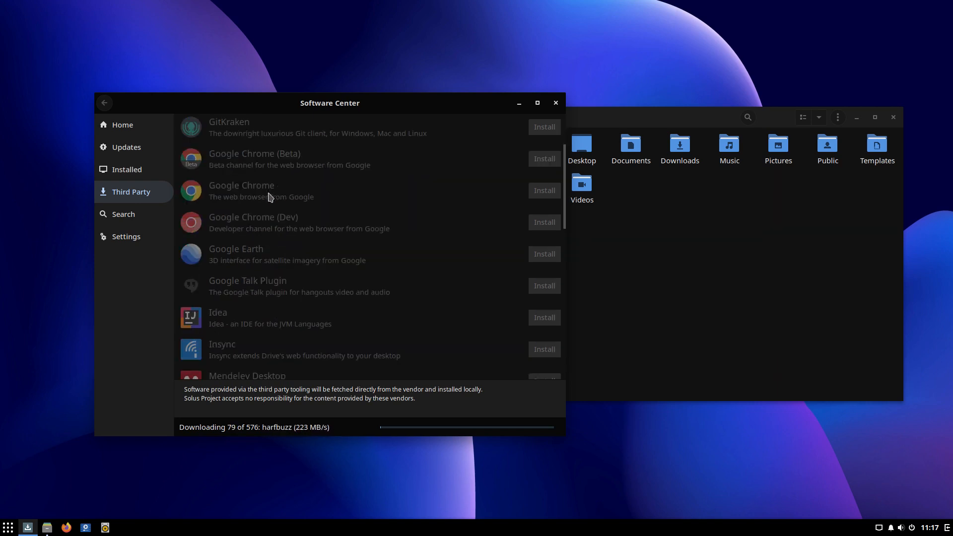
scroll(271, 197, "down", 7)
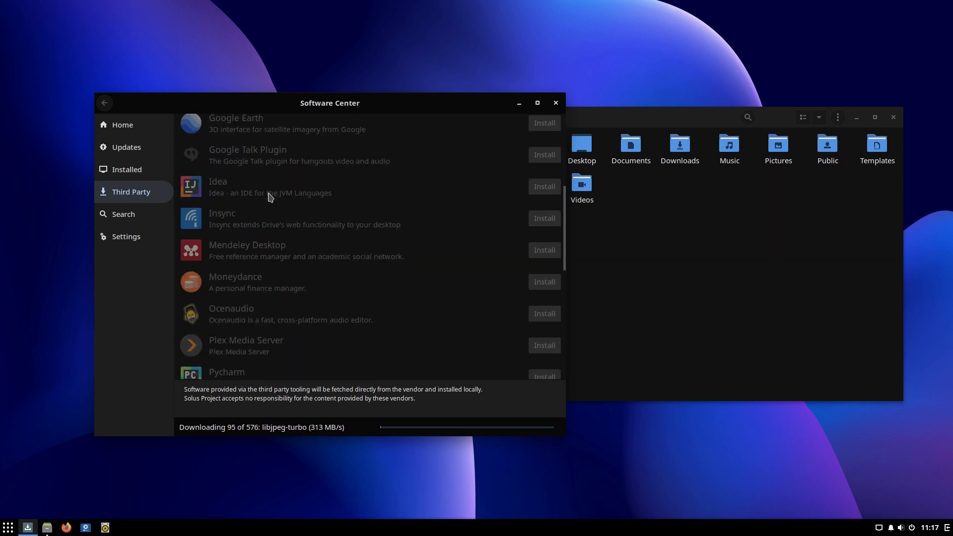
scroll(270, 197, "down", 6)
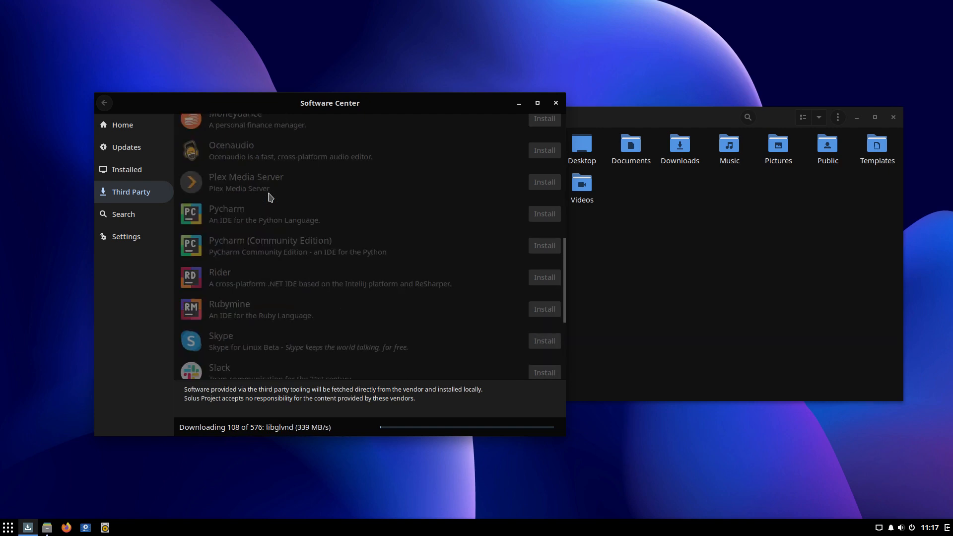
scroll(270, 197, "down", 2)
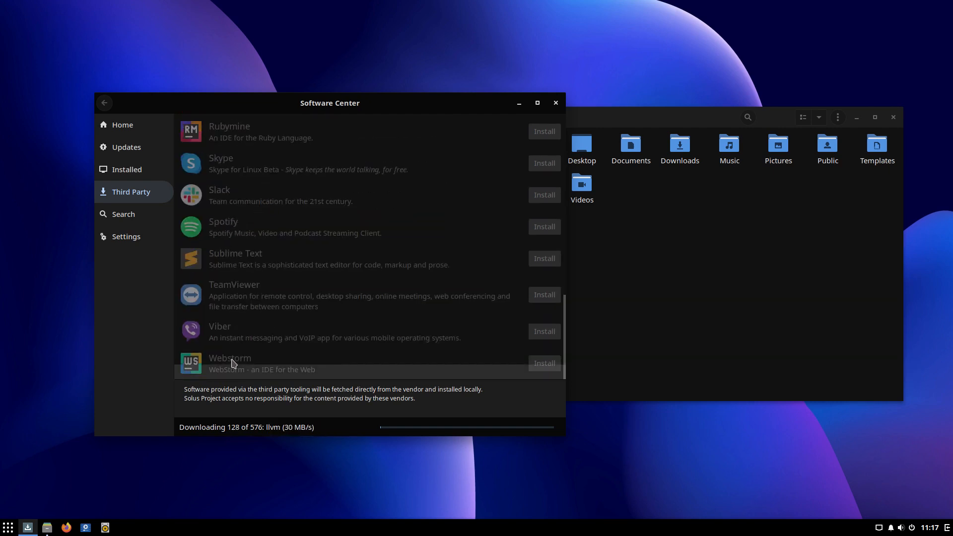
scroll(249, 334, "up", 1)
scroll(249, 331, "up", 1)
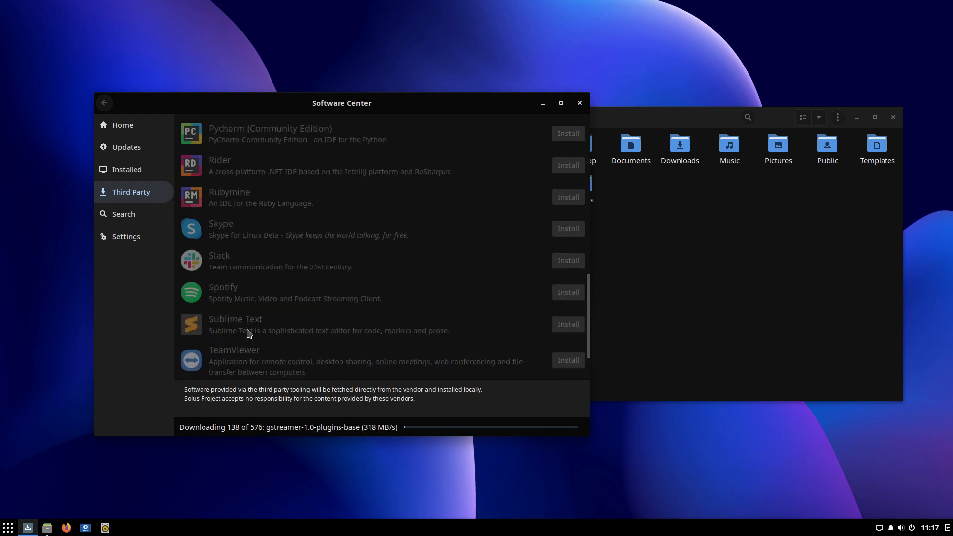
scroll(249, 316, "up", 2)
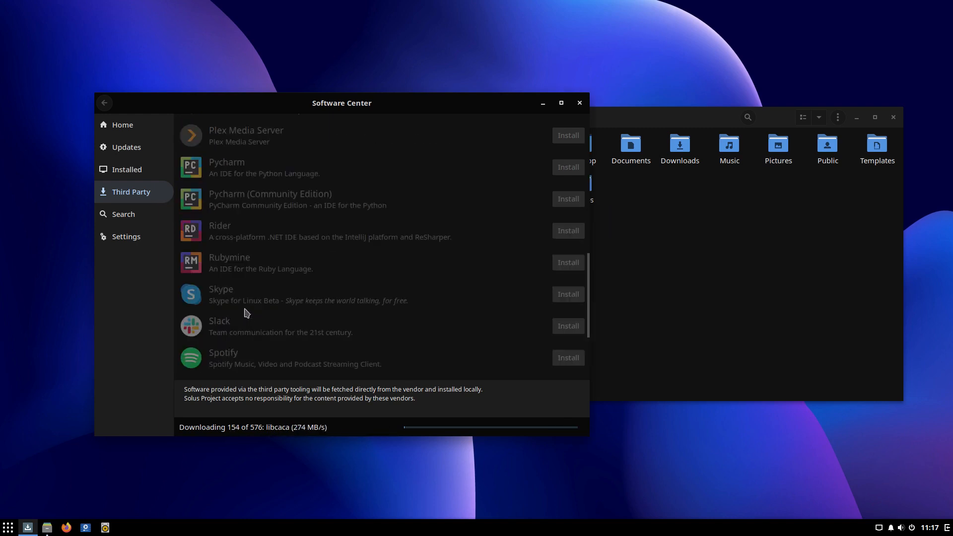
scroll(247, 313, "up", 4)
scroll(247, 310, "up", 8)
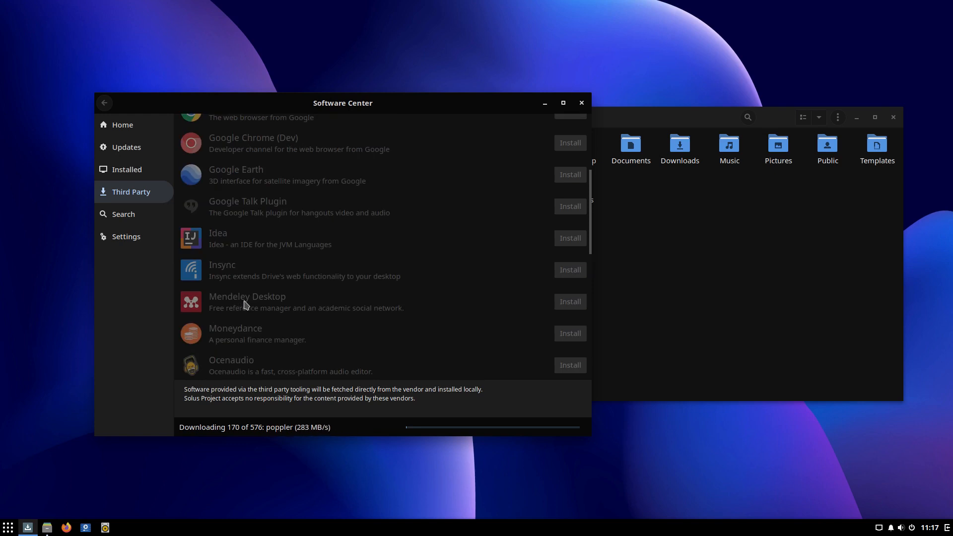
scroll(247, 305, "up", 2)
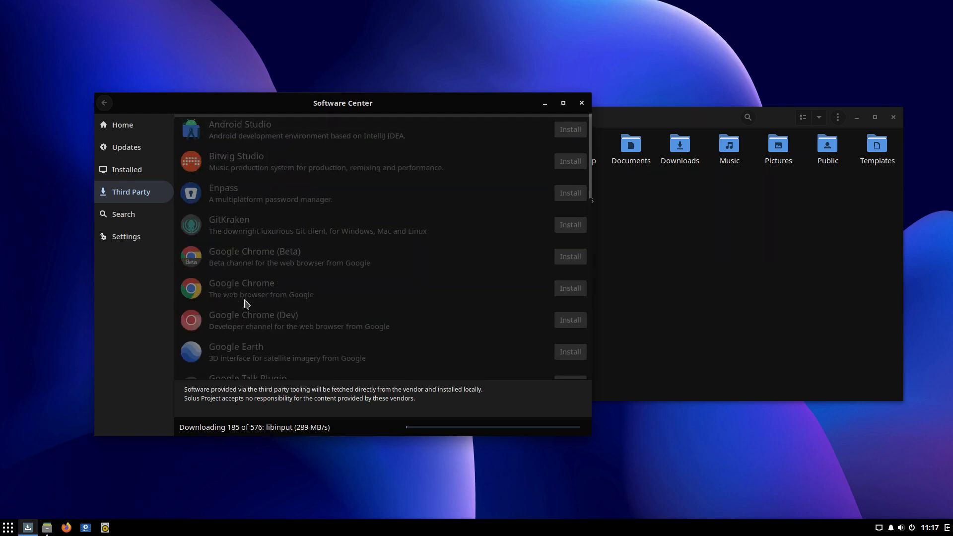
- Check Settings and the update progress, then return to the Home categories page
left_click(139, 240)
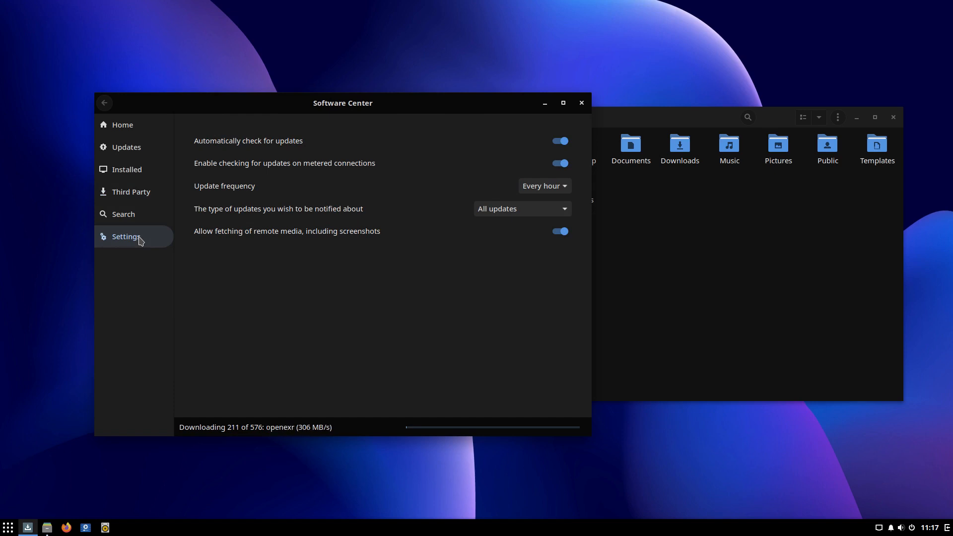
left_click(130, 171)
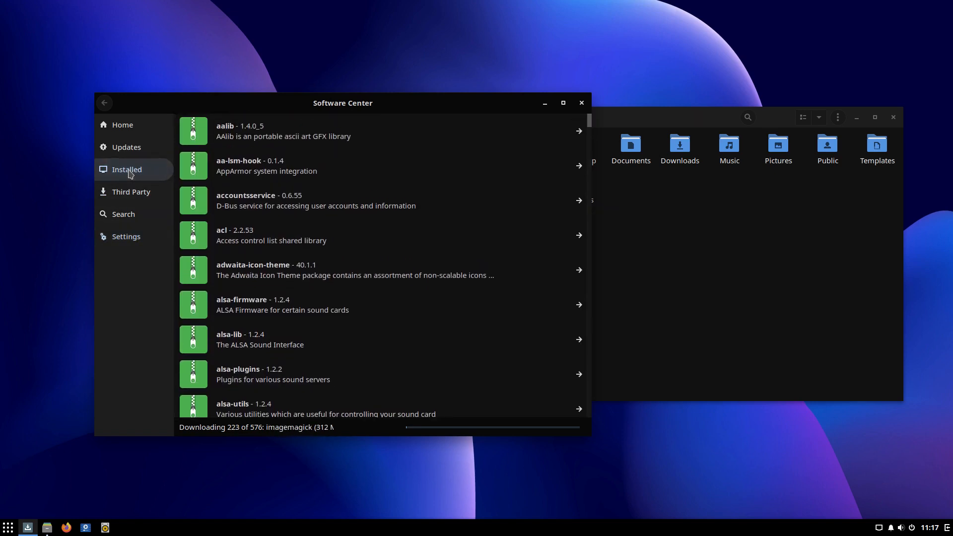
left_click(132, 145)
left_click(131, 135)
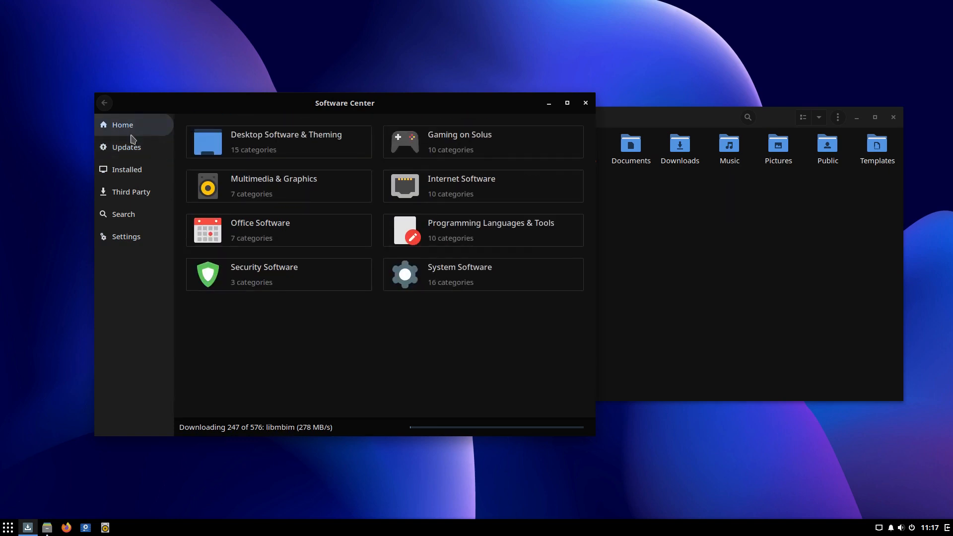
left_click_drag(442, 99, 803, 6)
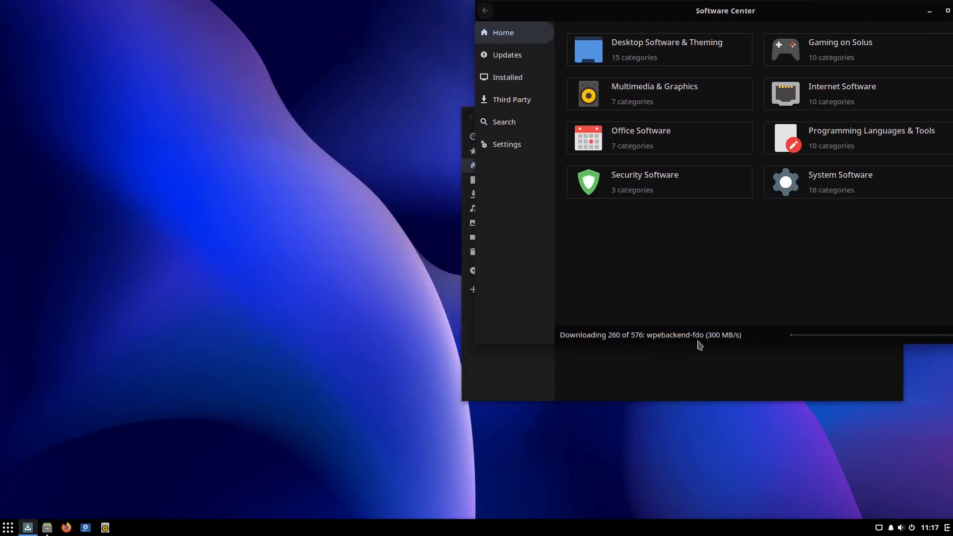
- Bring the file manager forward and check the network, notifications and volume panel applets
left_click(711, 365)
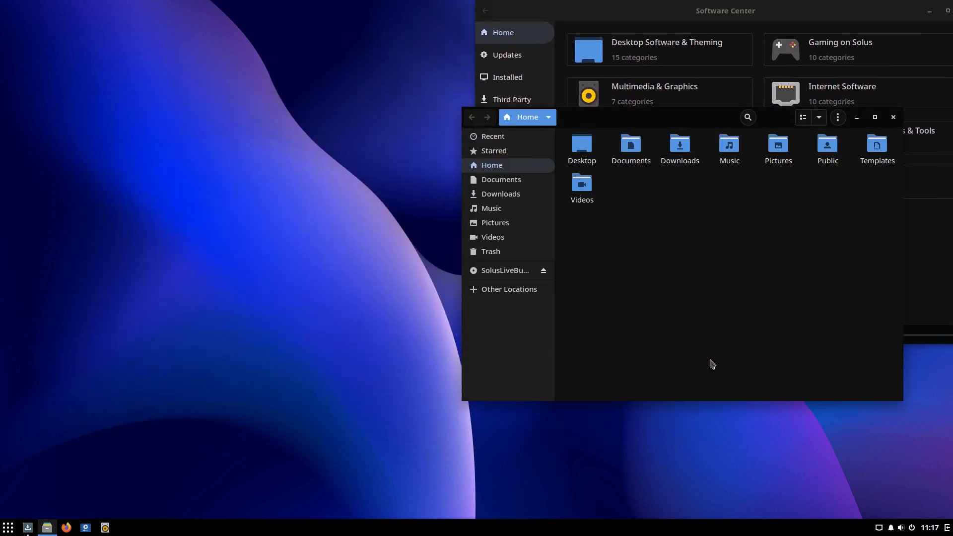
left_click(879, 529)
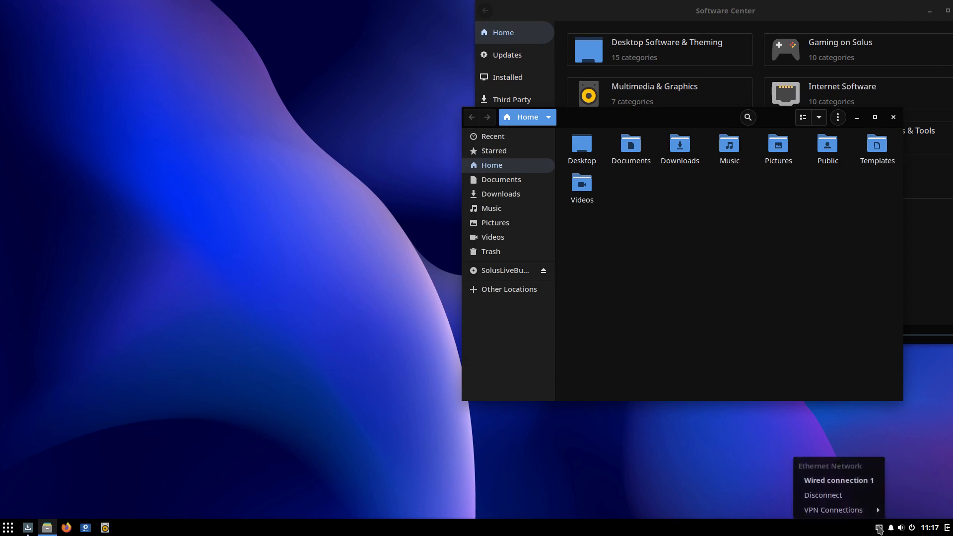
left_click(892, 529)
left_click(892, 530)
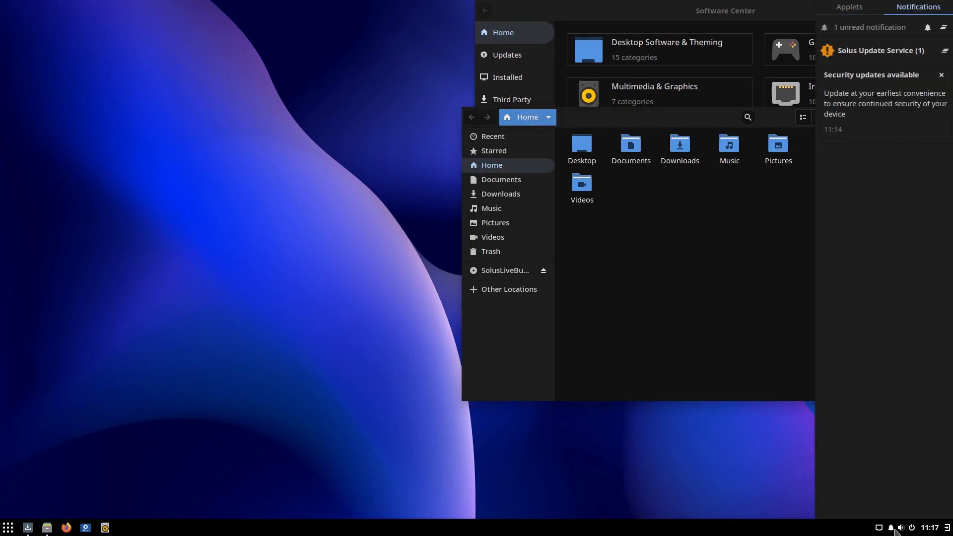
left_click(903, 529)
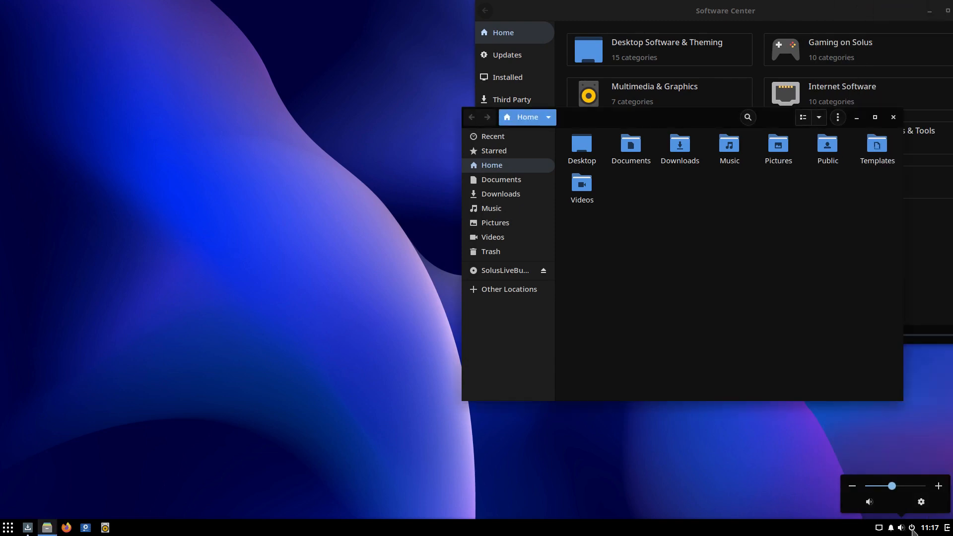
left_click(913, 530)
- Dismiss the session and power popup and open the Raven sidebar with calendar and sound controls
left_click(913, 531)
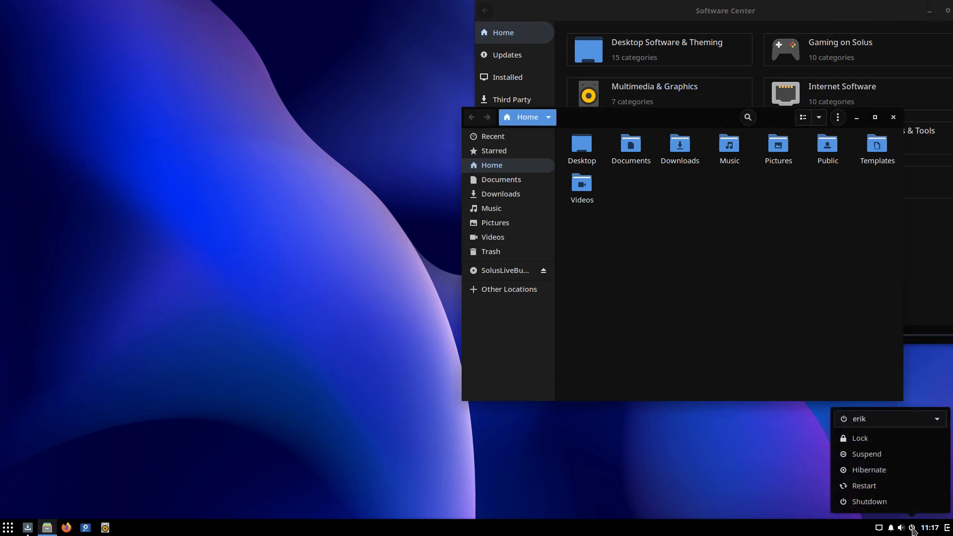
left_click(749, 496)
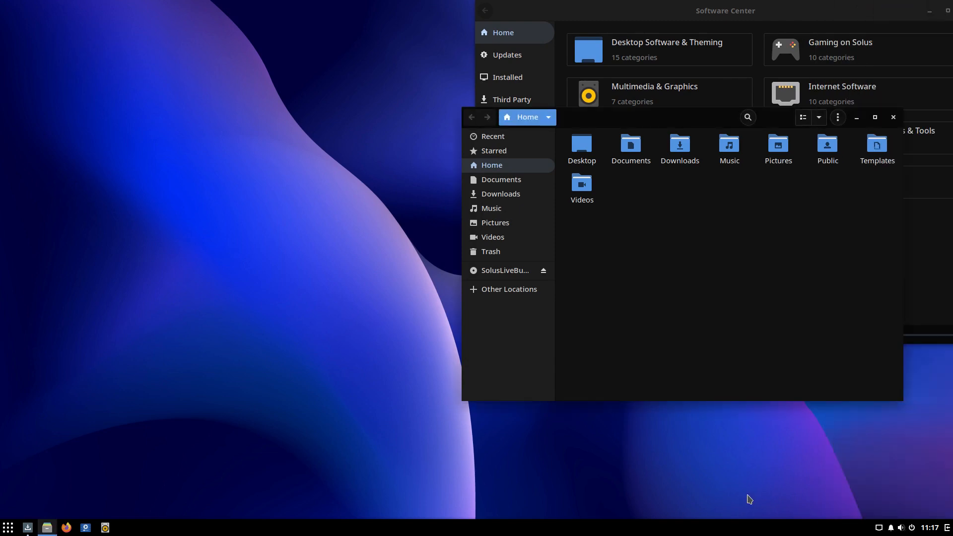
left_click(948, 530)
left_click(557, 496)
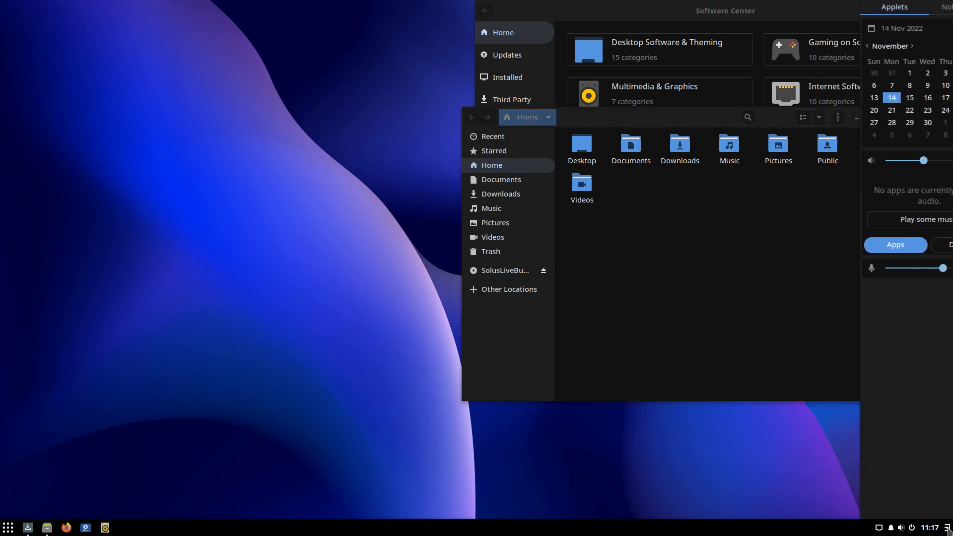
- Browse the Utilities, Universal Access and System Tools menu categories, then open and close Budgie Desktop Settings
left_click(7, 531)
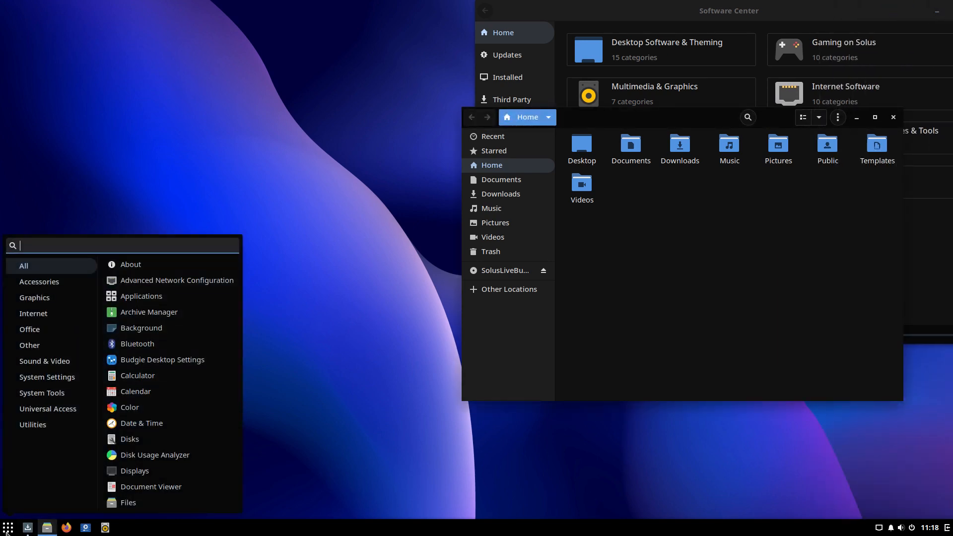
left_click(37, 430)
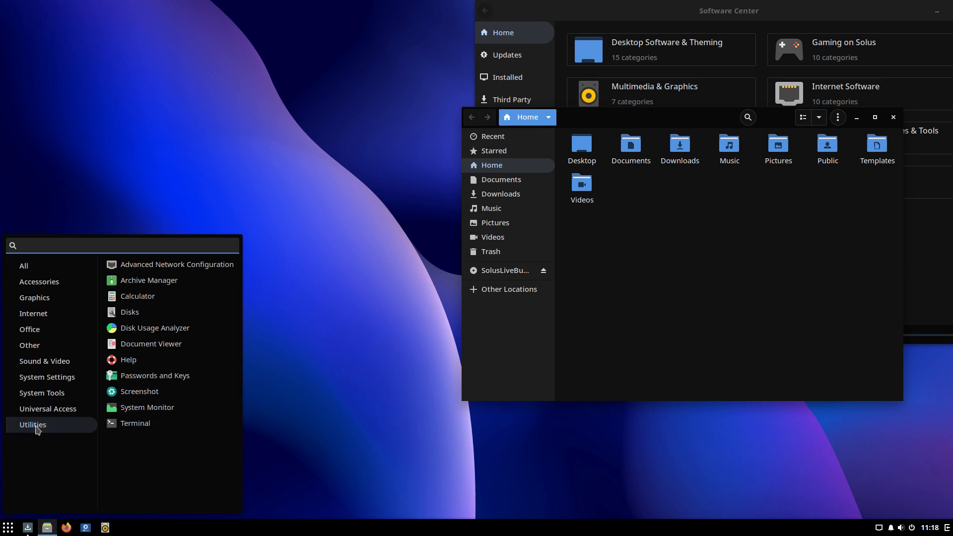
left_click(59, 414)
left_click(60, 397)
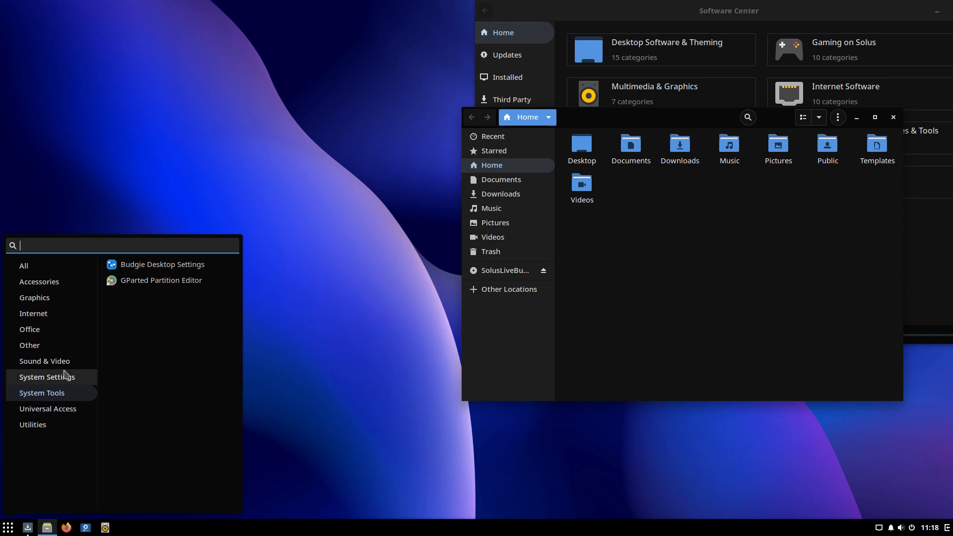
left_click(178, 265)
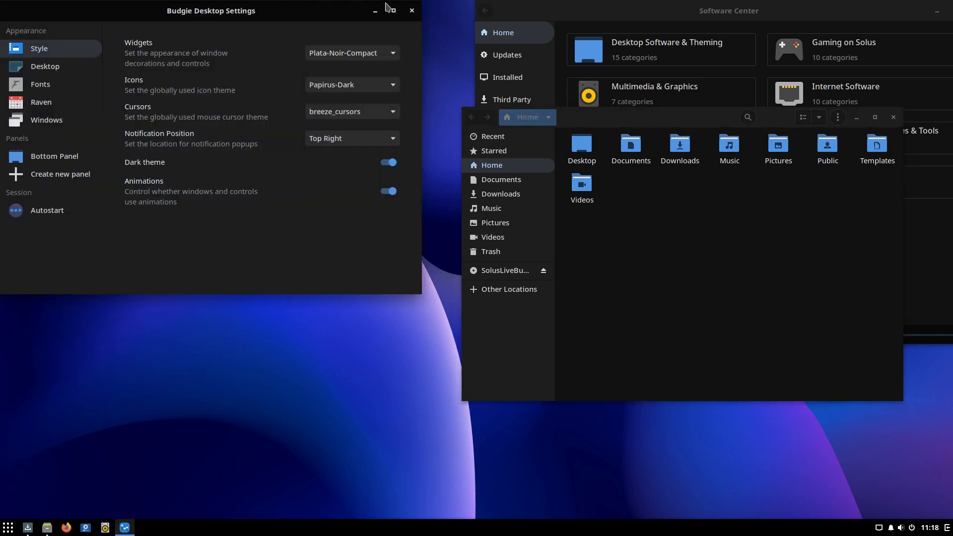
left_click(411, 10)
- Launch Hardware Drivers from the System Settings category of the application menu
left_click(8, 525)
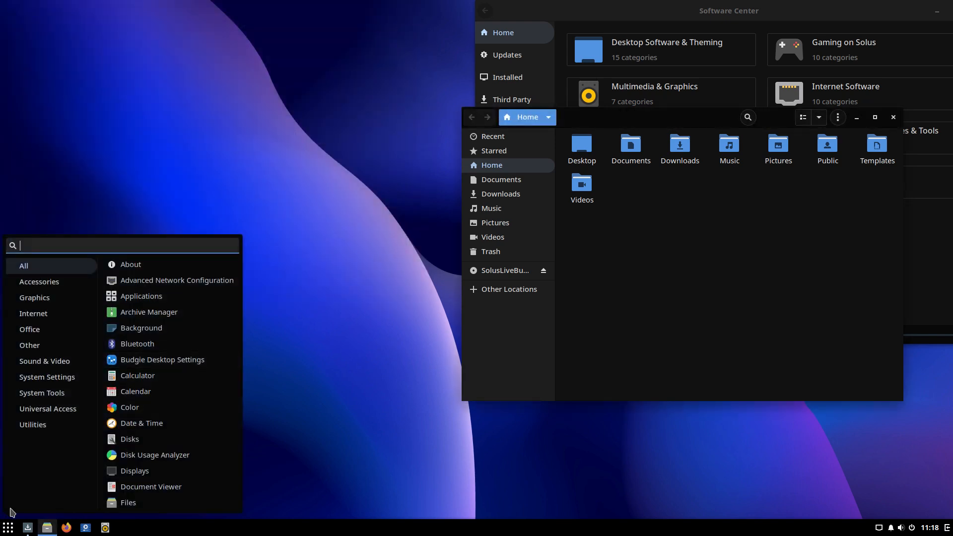
left_click(47, 379)
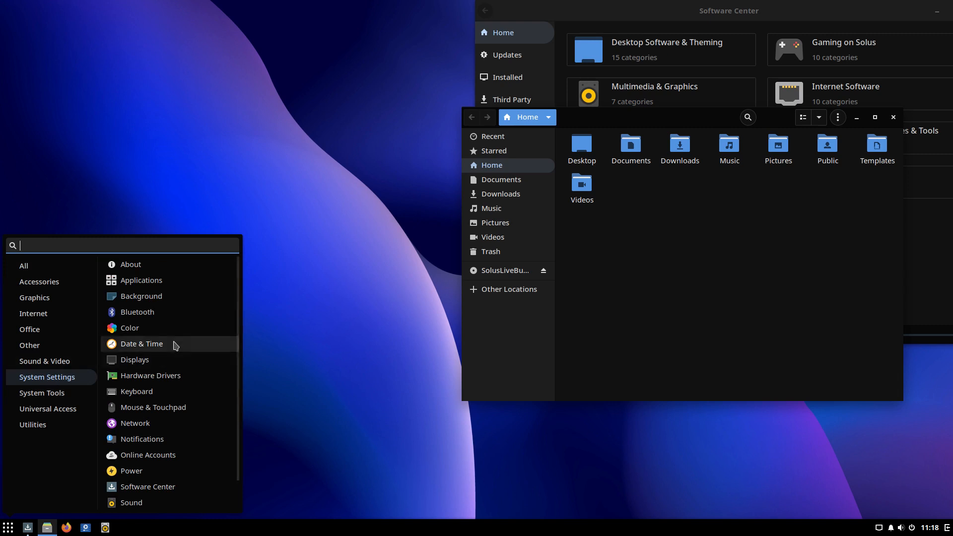
scroll(175, 345, "down", 1)
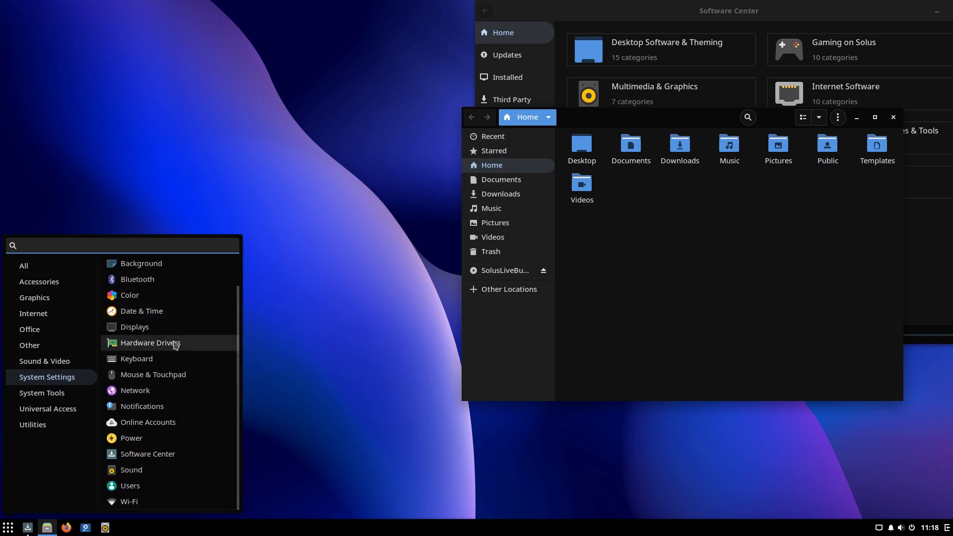
left_click(175, 345)
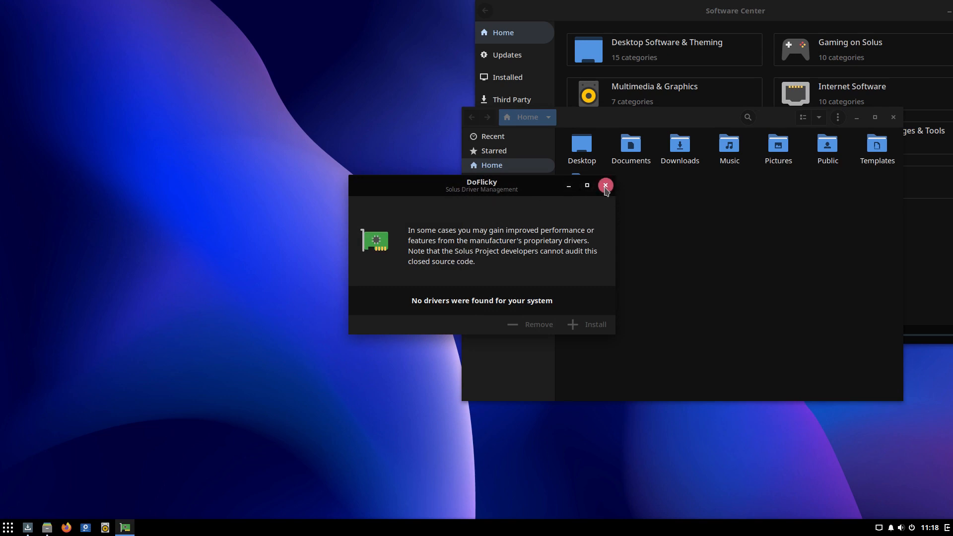
- Close the driver manager, browse the menu categories, and open then close Advanced Network Configuration
left_click(604, 186)
left_click(13, 531)
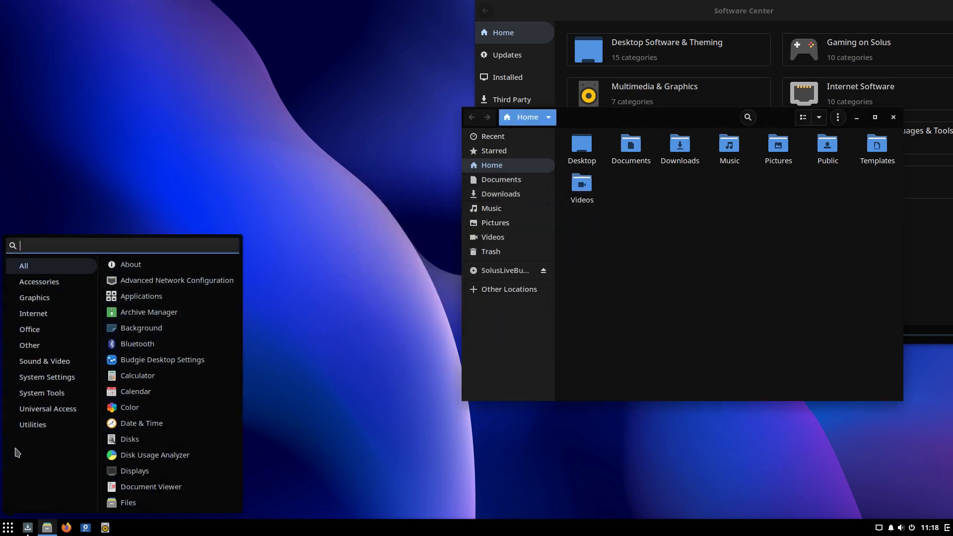
left_click(62, 379)
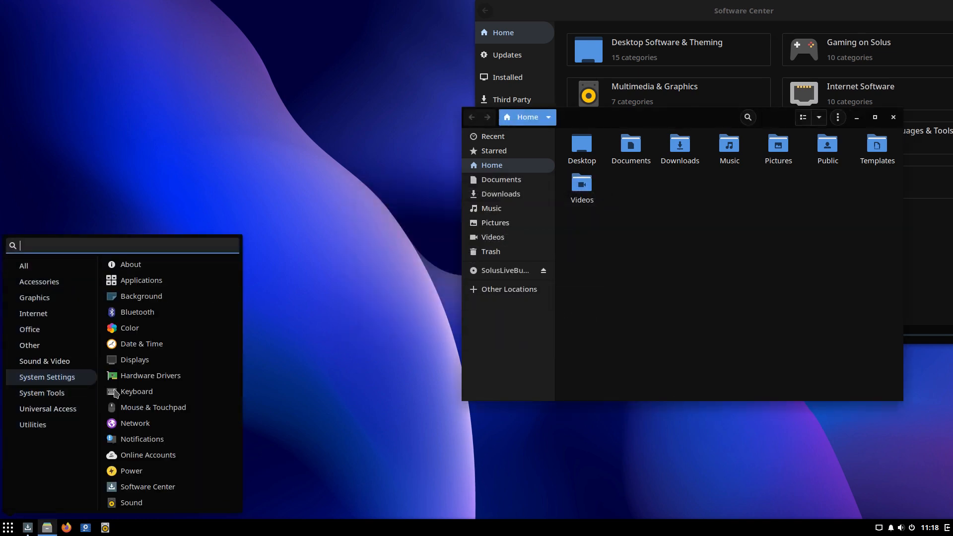
scroll(166, 398, "down", 1)
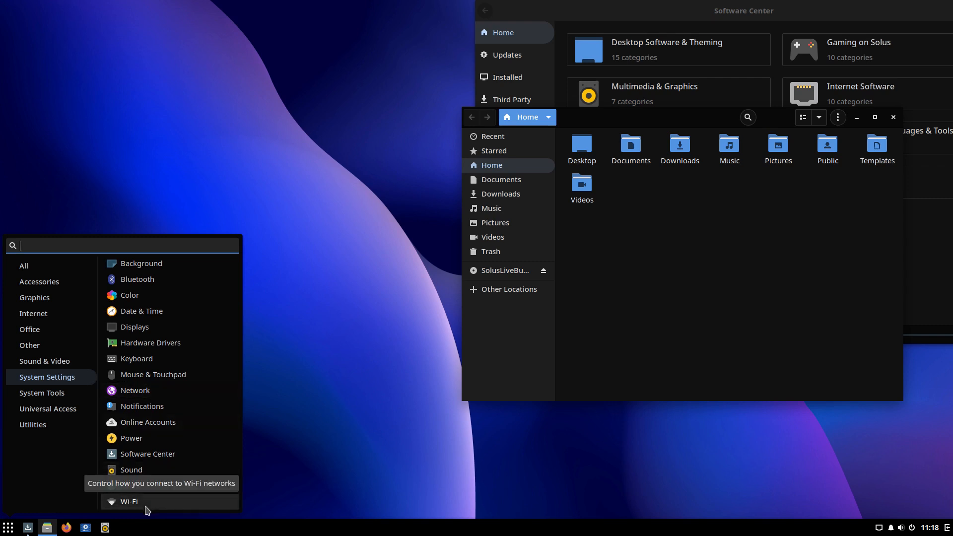
left_click(55, 367)
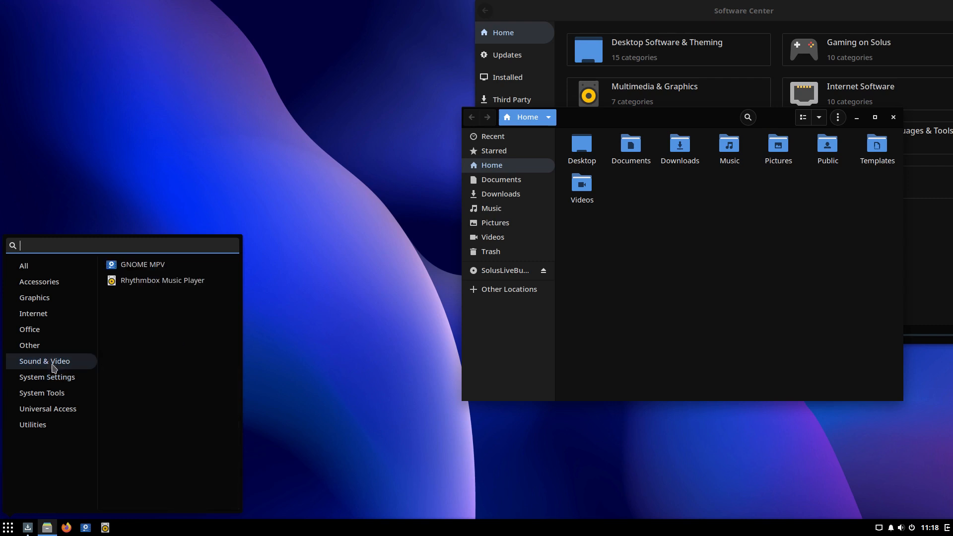
left_click(54, 394)
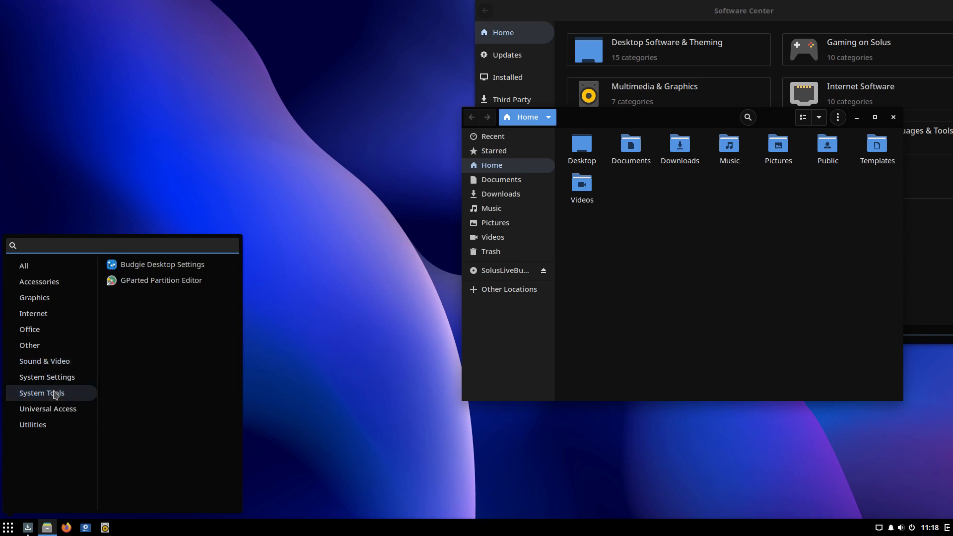
left_click(57, 411)
left_click(47, 427)
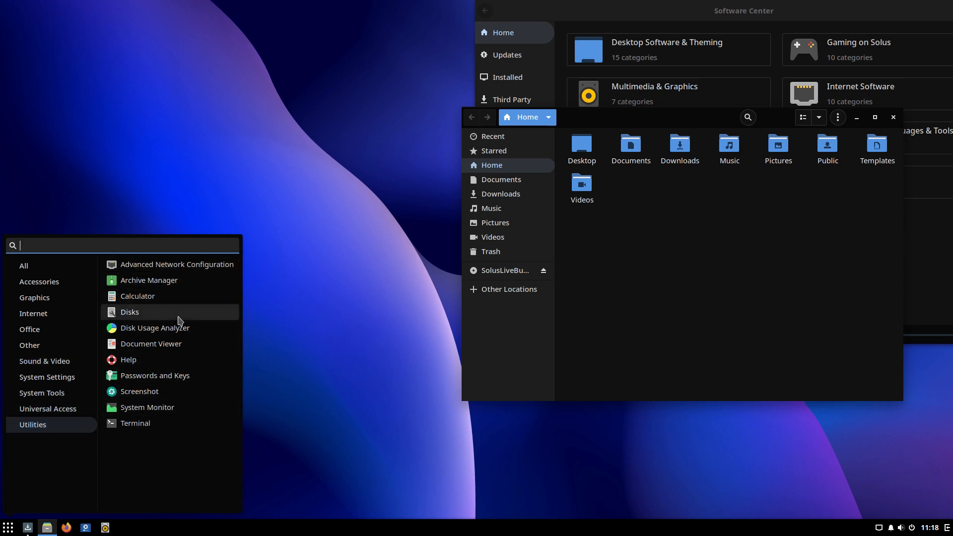
left_click(209, 269)
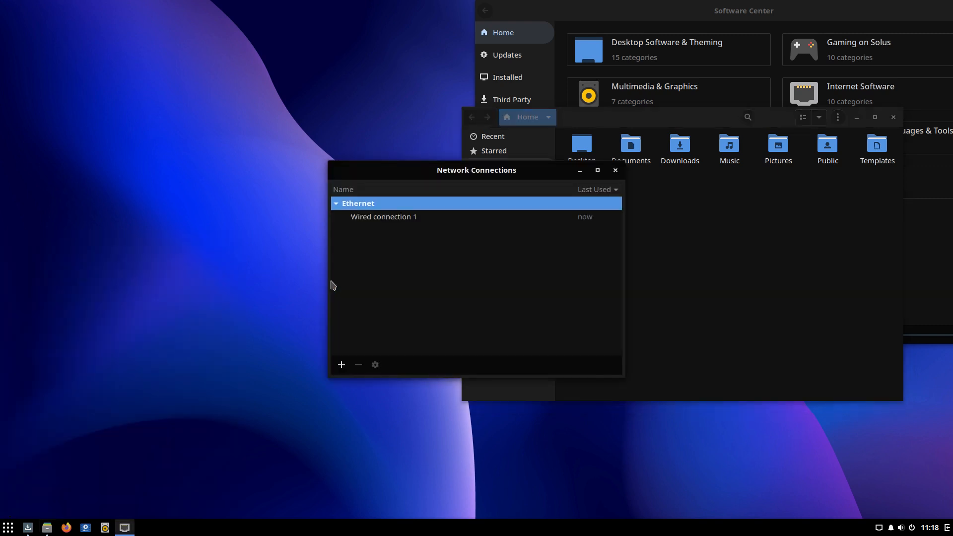
left_click(616, 170)
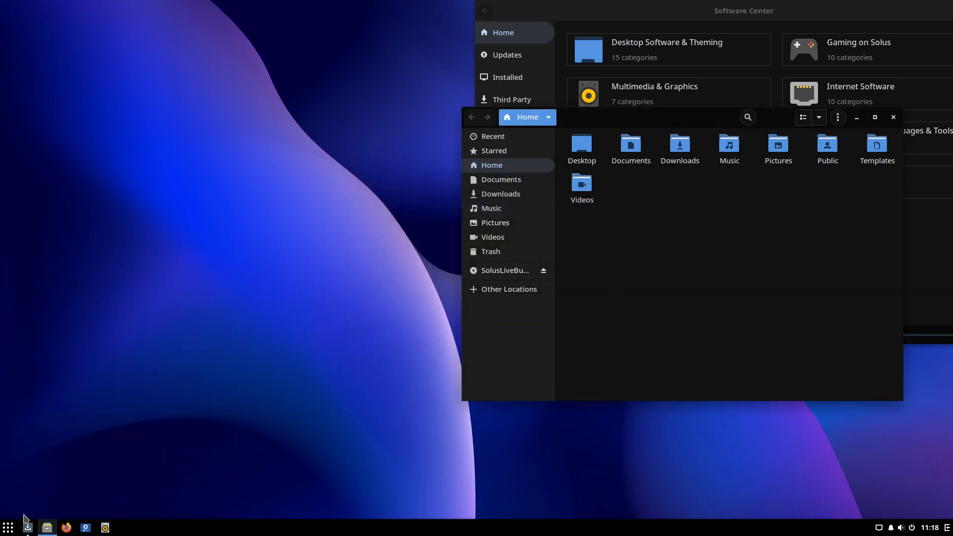
- Launch Terminal from the Utilities category of the application menu
left_click(13, 530)
left_click(32, 425)
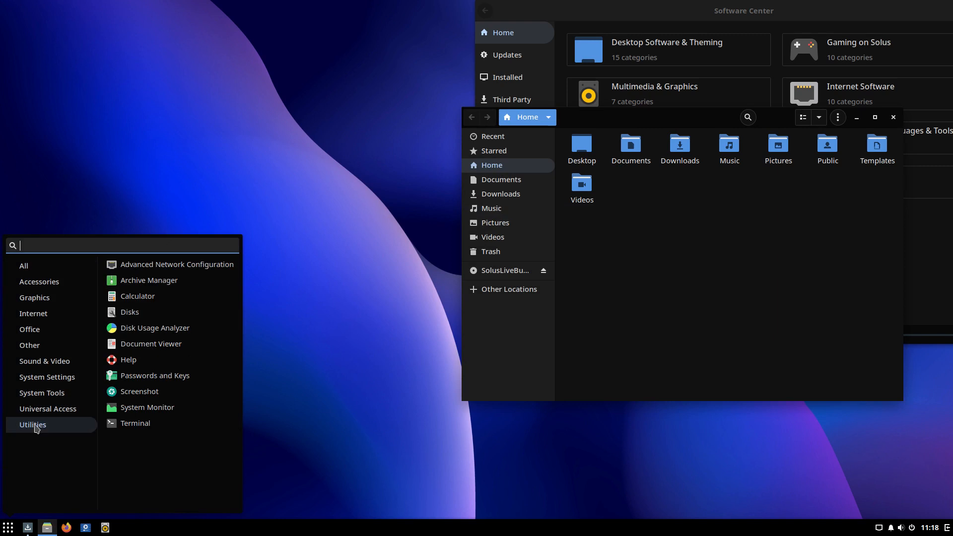
left_click(135, 423)
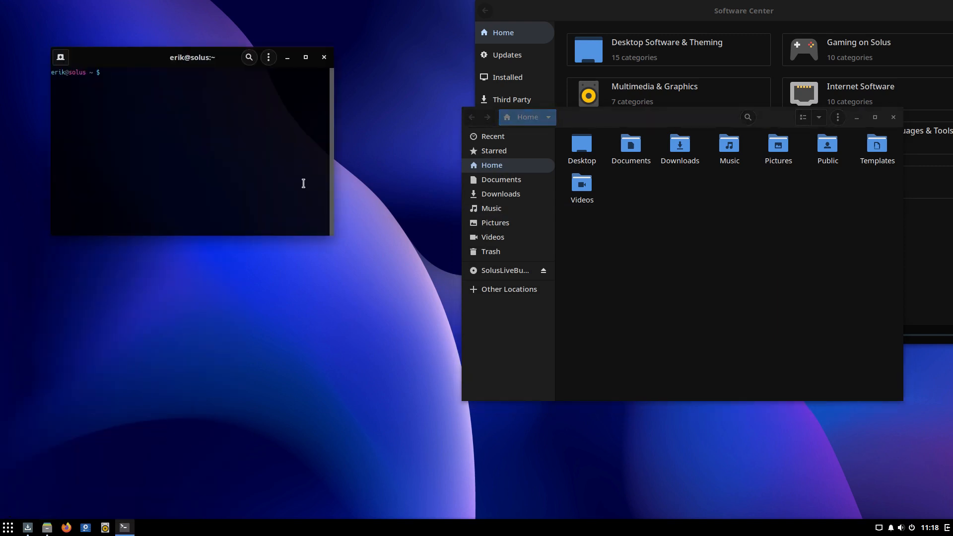
- Centre the terminal window and run 'sudo pacman', entering the account password
left_click_drag(183, 55, 345, 256)
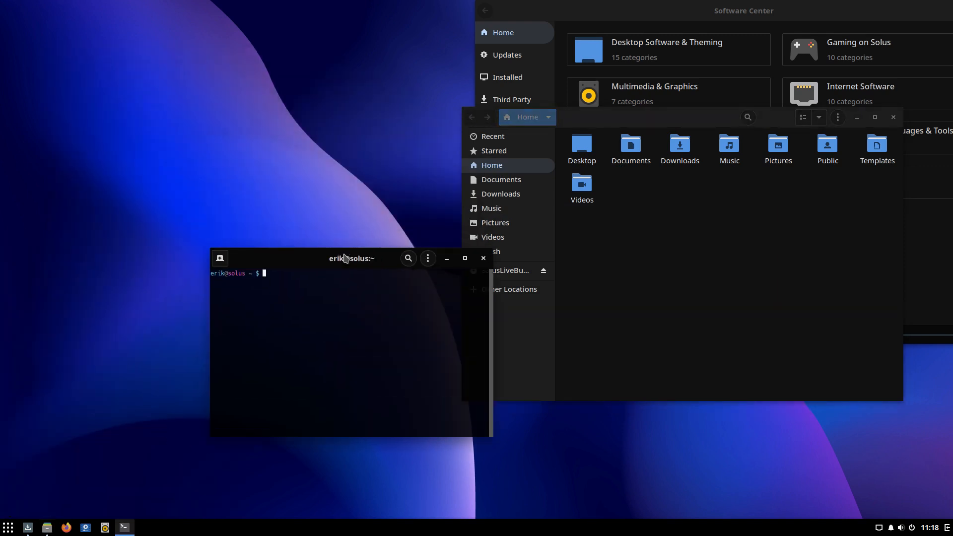
type("sudo pacman")
key("Return")
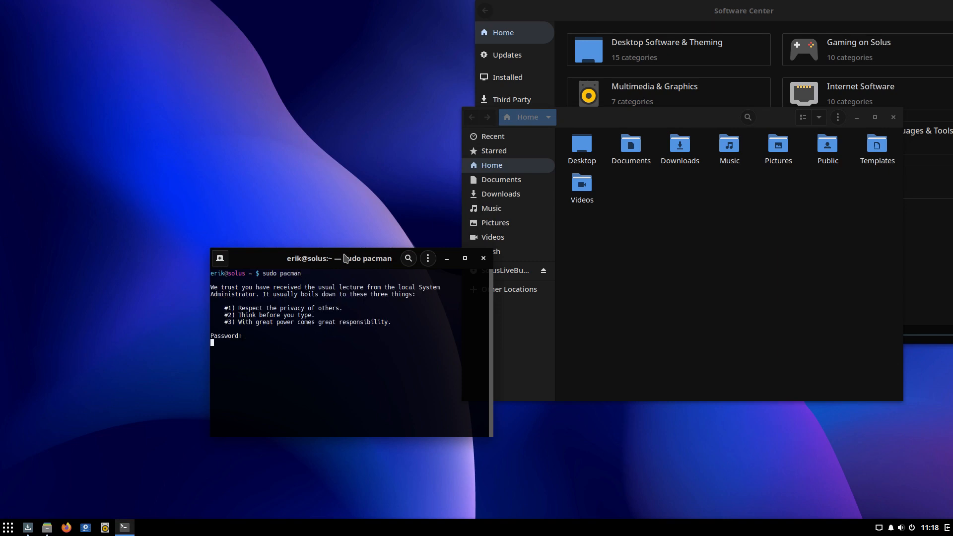
key("Return")
- Run 'sudo apt install neofetch', cancel the recalled command with Ctrl+C, and close the terminal
key("Return")
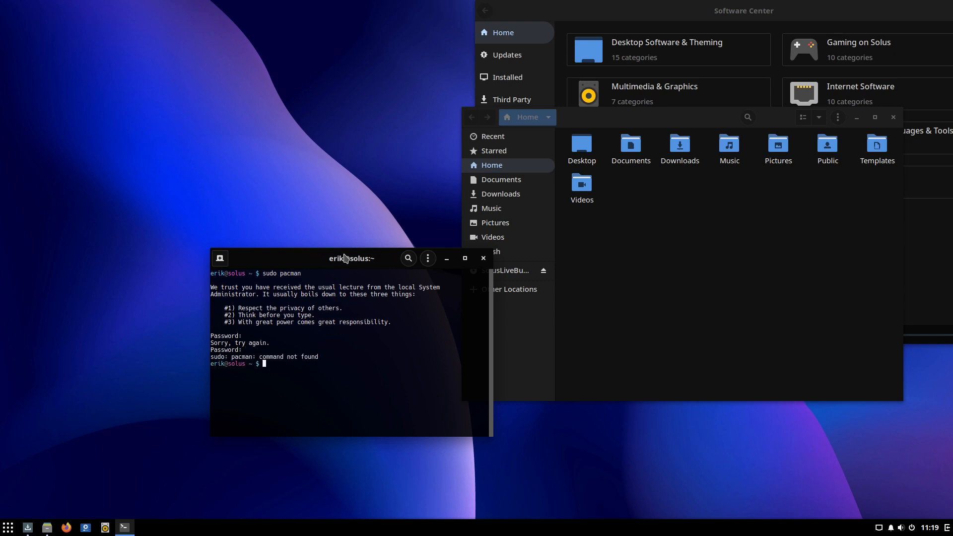
type("sudo apt install neofetch")
key("Return")
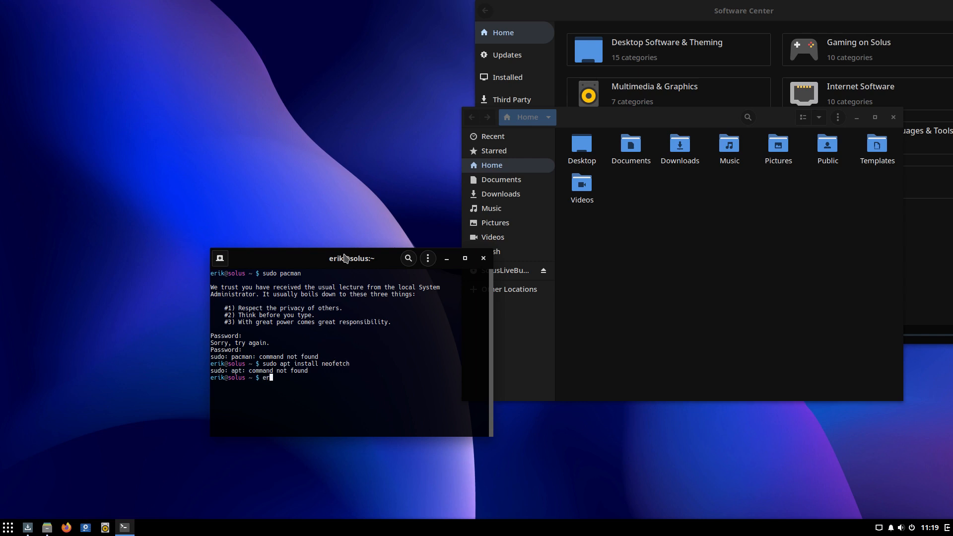
key("Up")
key("ctrl+c")
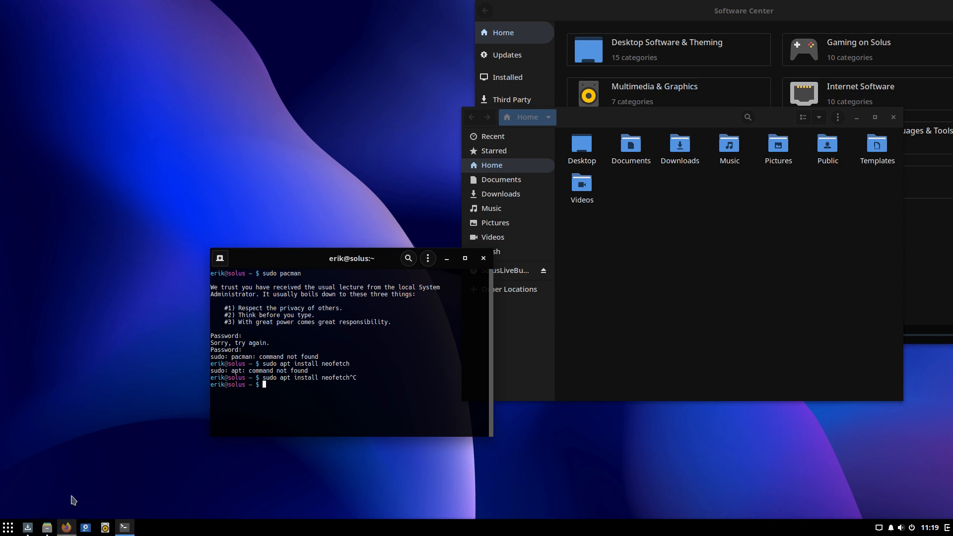
left_click(483, 258)
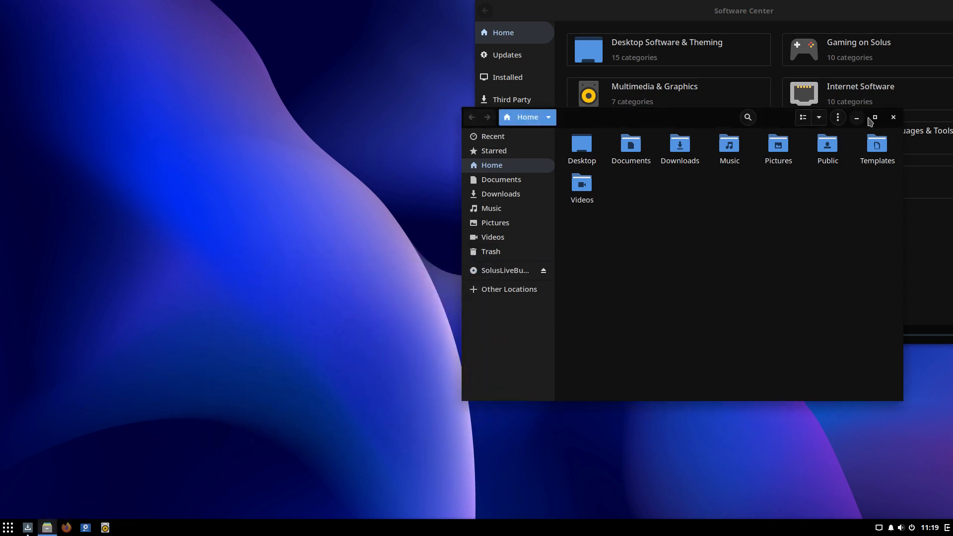
- Close the Files window, launch Firefox from Internet apps, and dismiss a desktop context menu
left_click(893, 117)
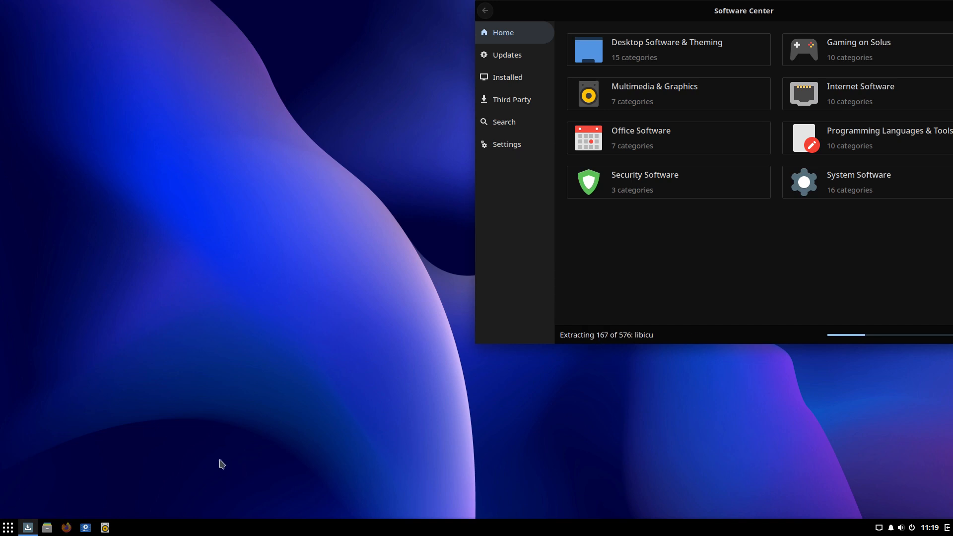
left_click(7, 527)
left_click(52, 314)
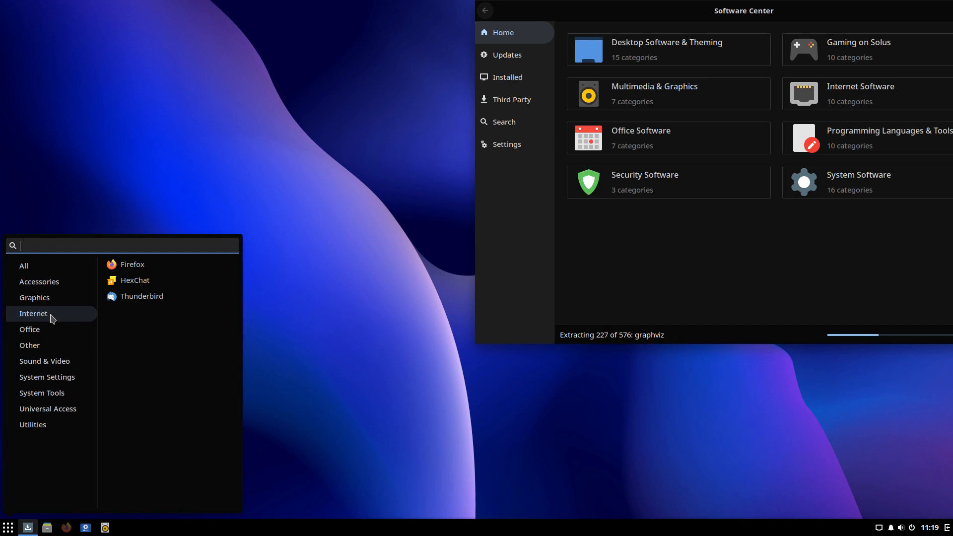
left_click(132, 268)
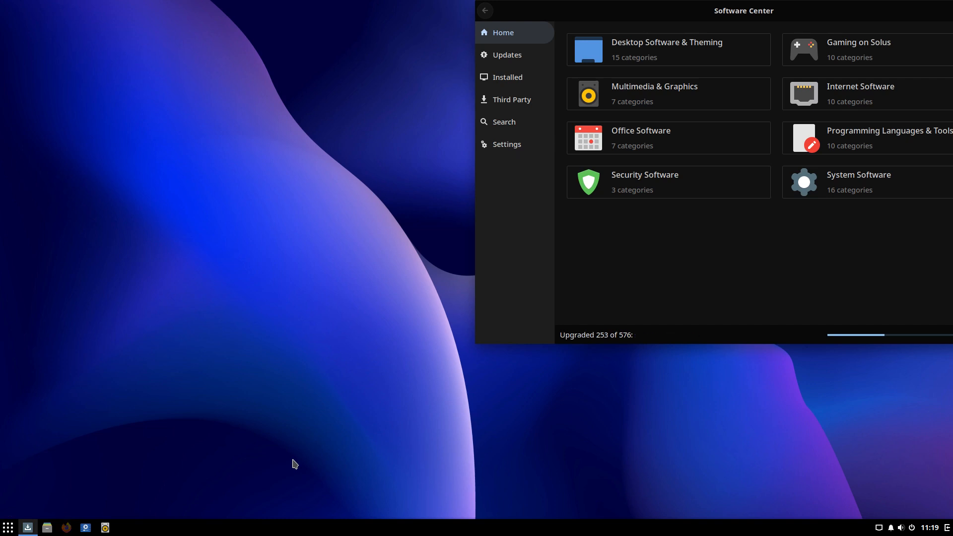
right_click(237, 311)
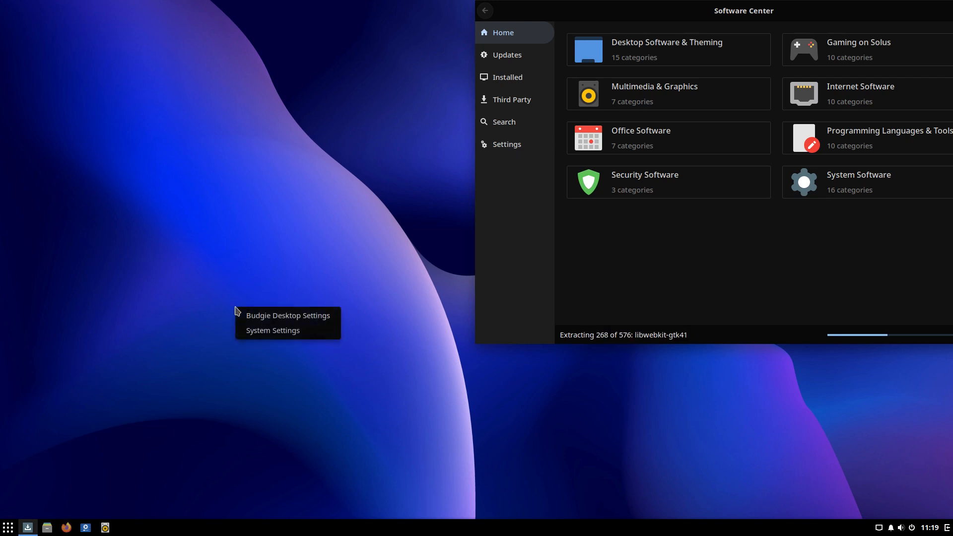
left_click(272, 446)
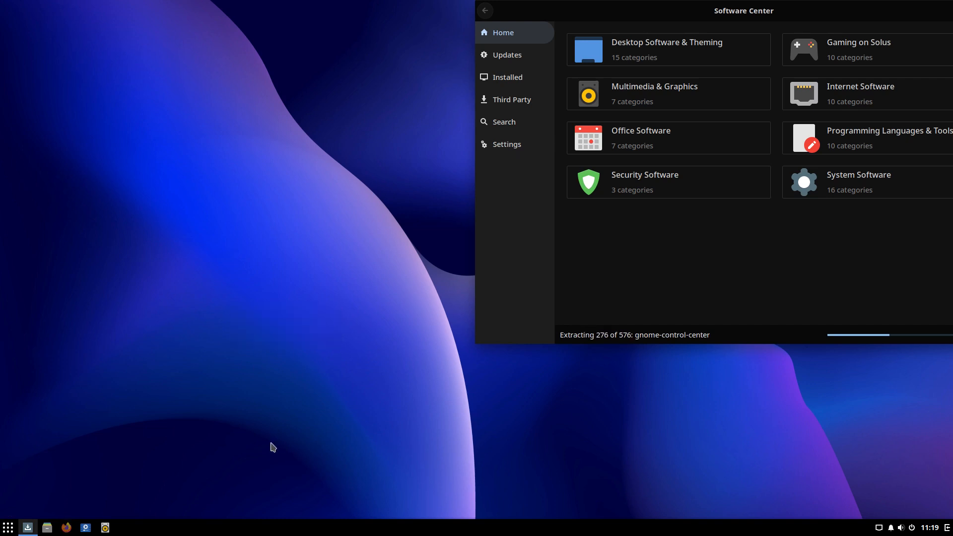
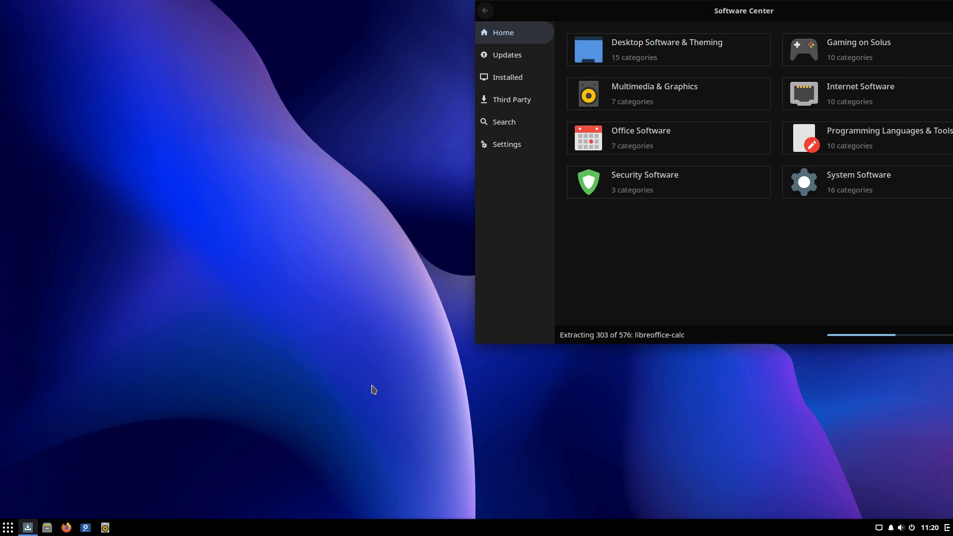
- Drag the Software Center window fully on screen, searching 'ter' in the Budgie menu twice
left_click(5, 530)
type("ter")
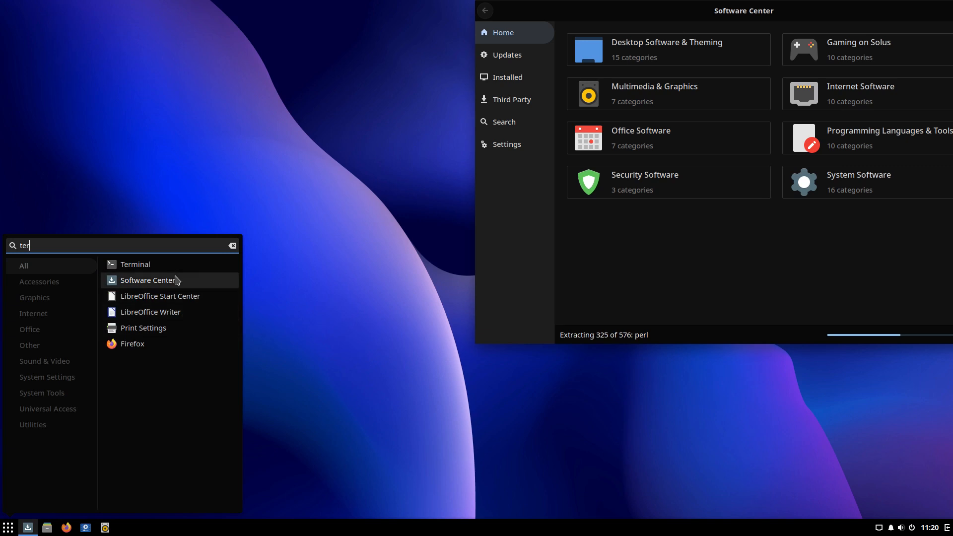
left_click(163, 276)
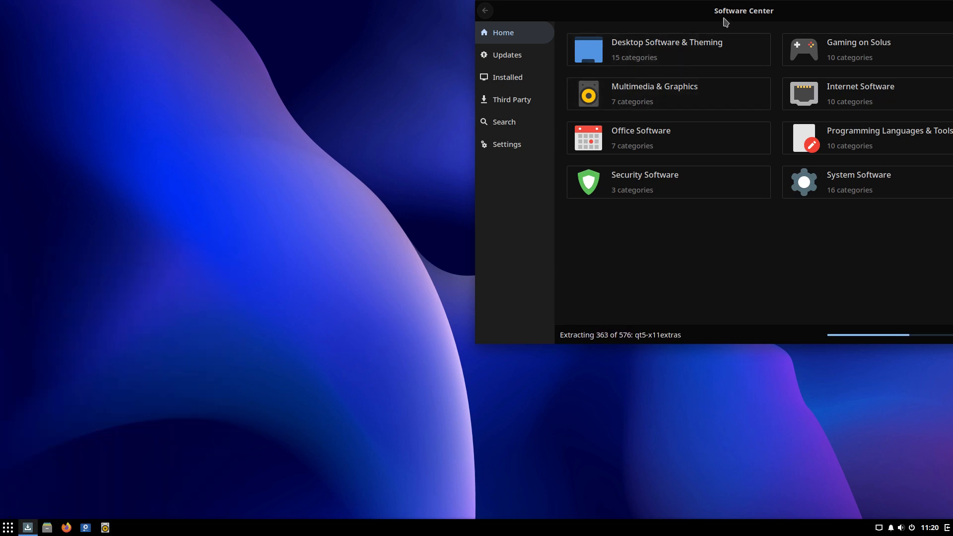
left_click_drag(726, 22, 662, 34)
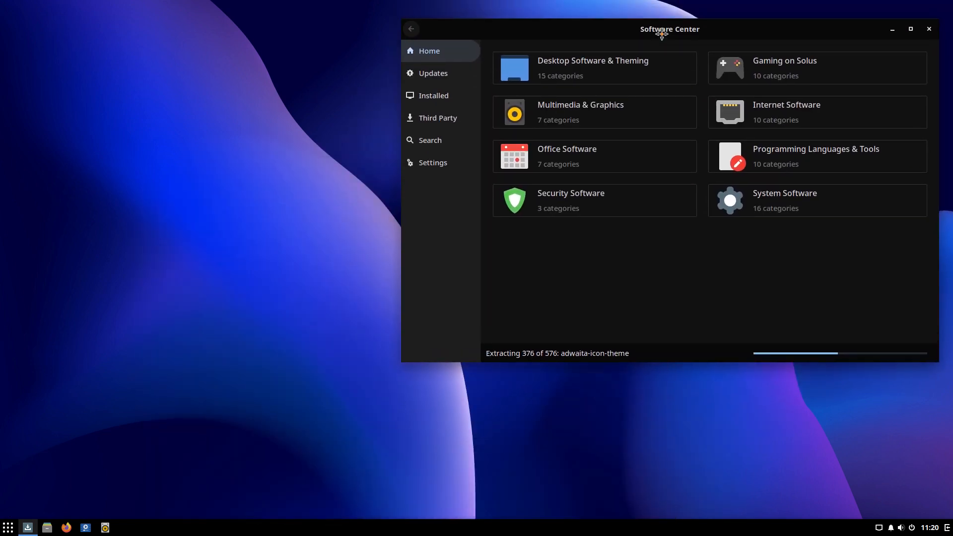
left_click(9, 527)
type("te")
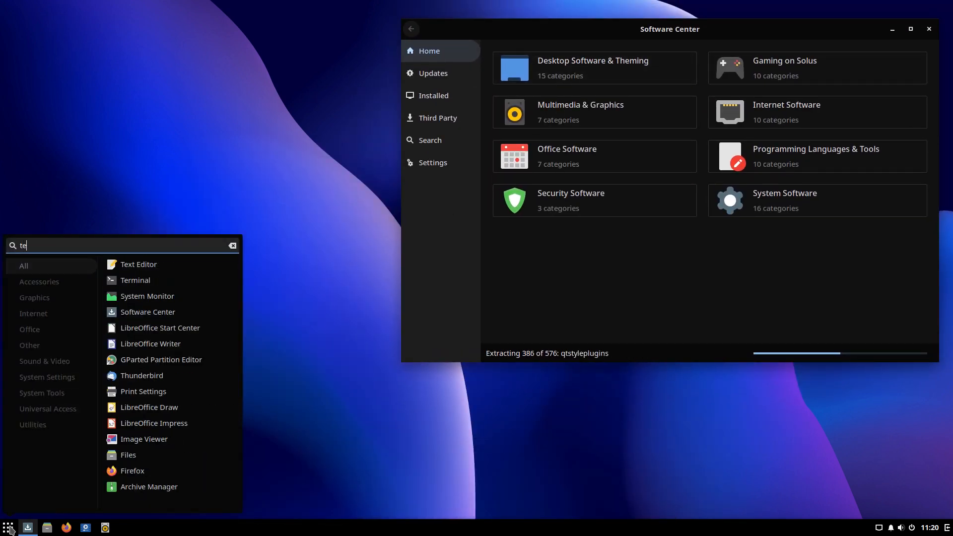
type("r")
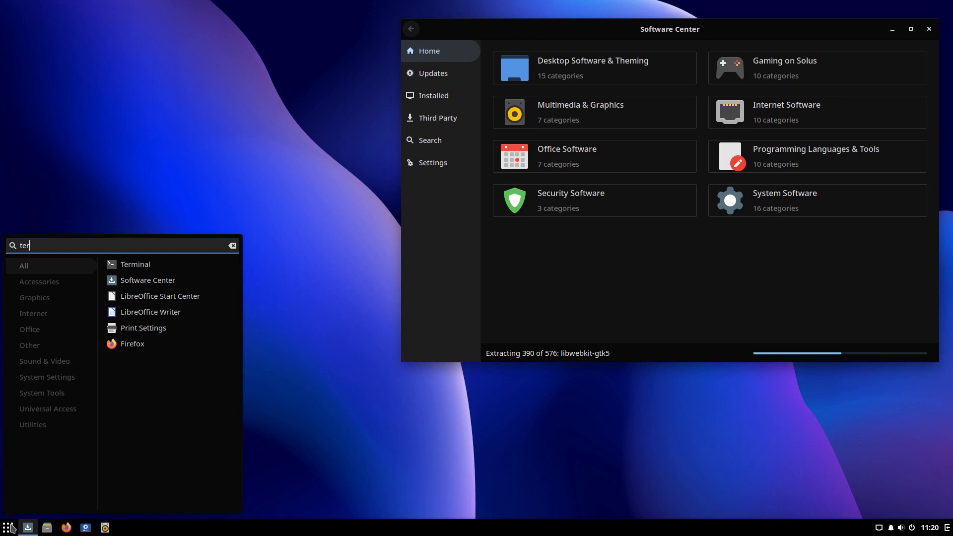
left_click(113, 269)
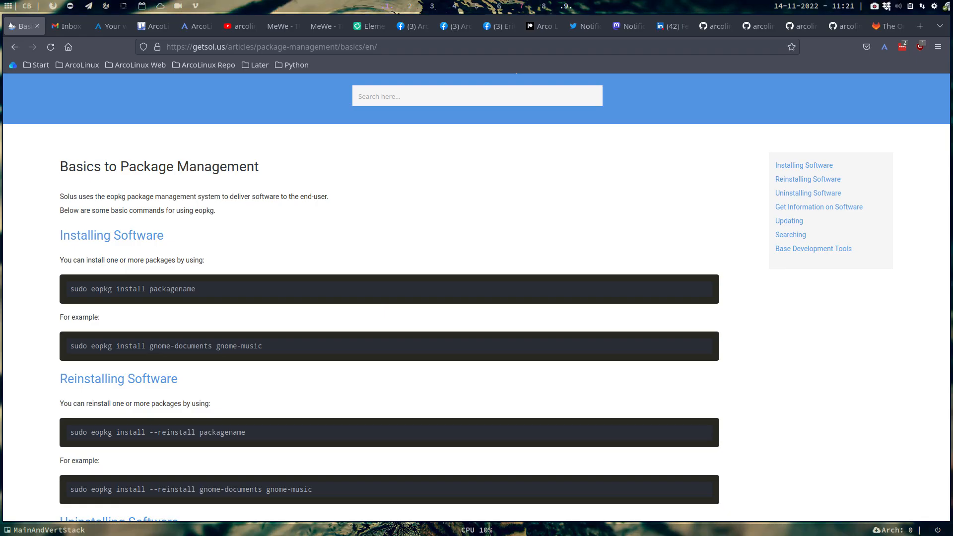
scroll(158, 244, "up", 3)
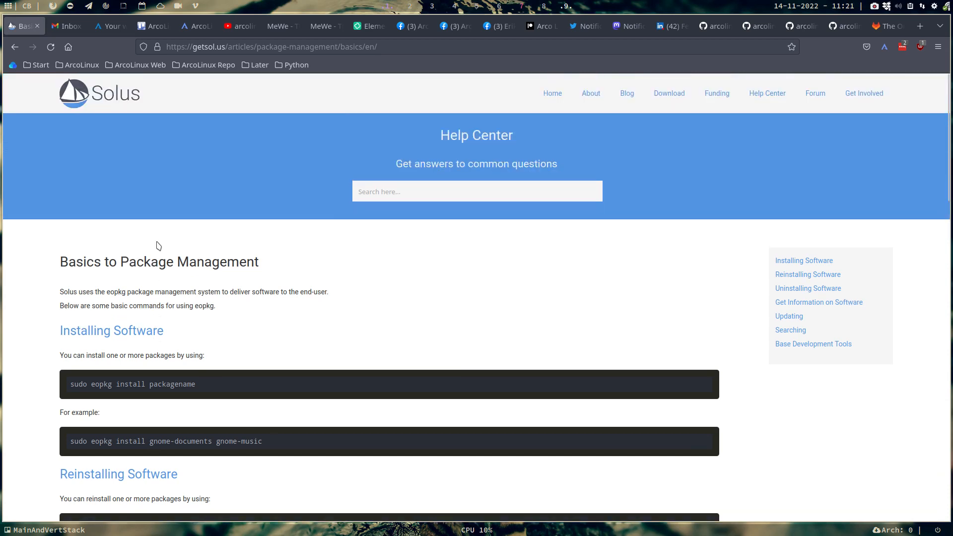
left_click(14, 46)
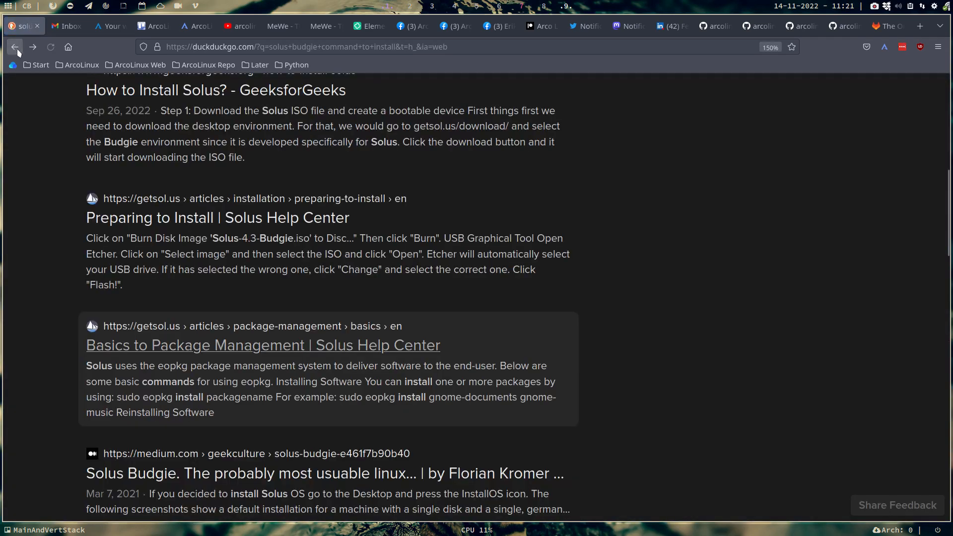
scroll(119, 104, "down", 3)
scroll(129, 133, "up", 3)
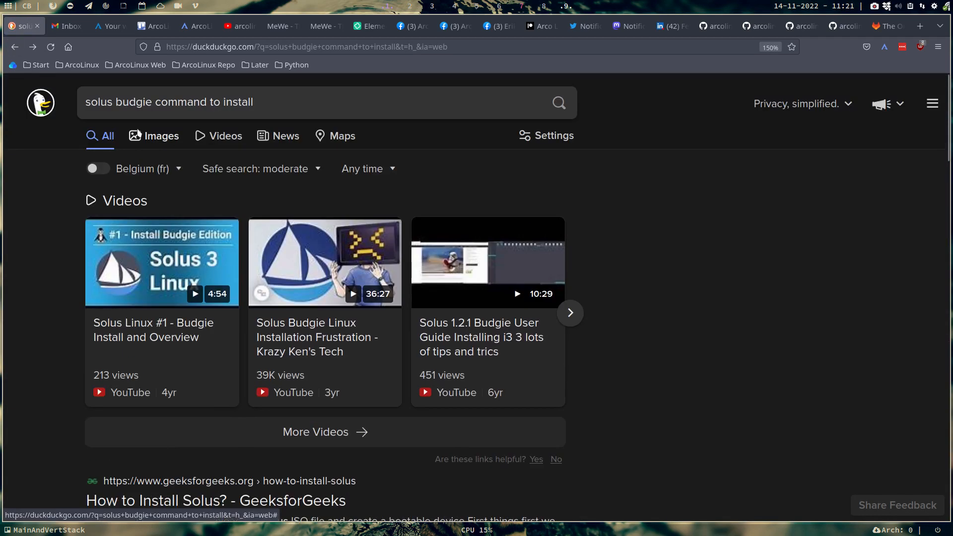
scroll(240, 111, "down", 9)
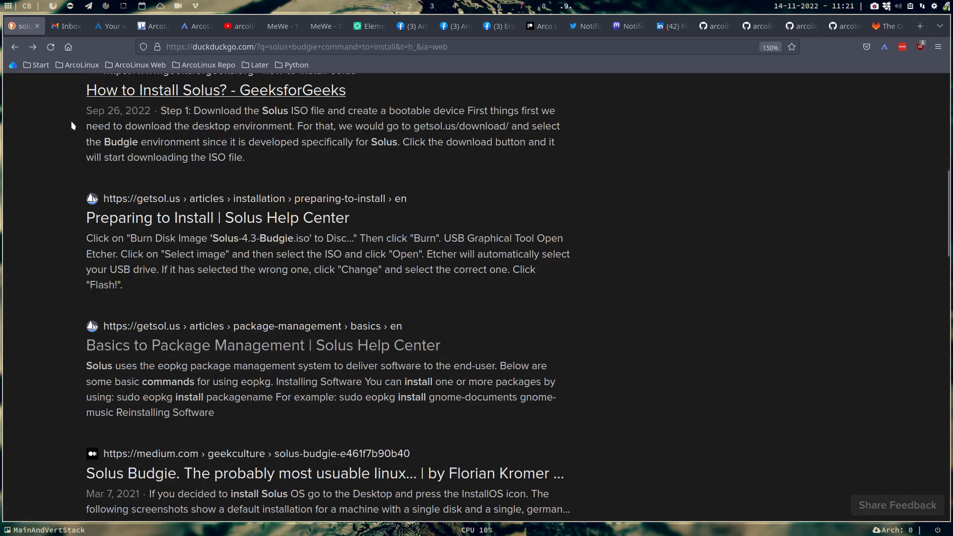
left_click(33, 46)
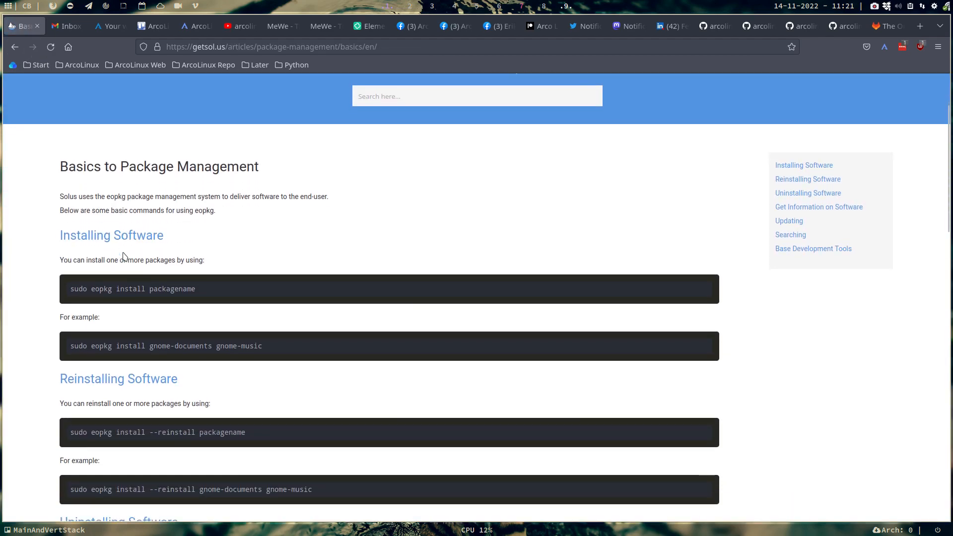
double_click(104, 290)
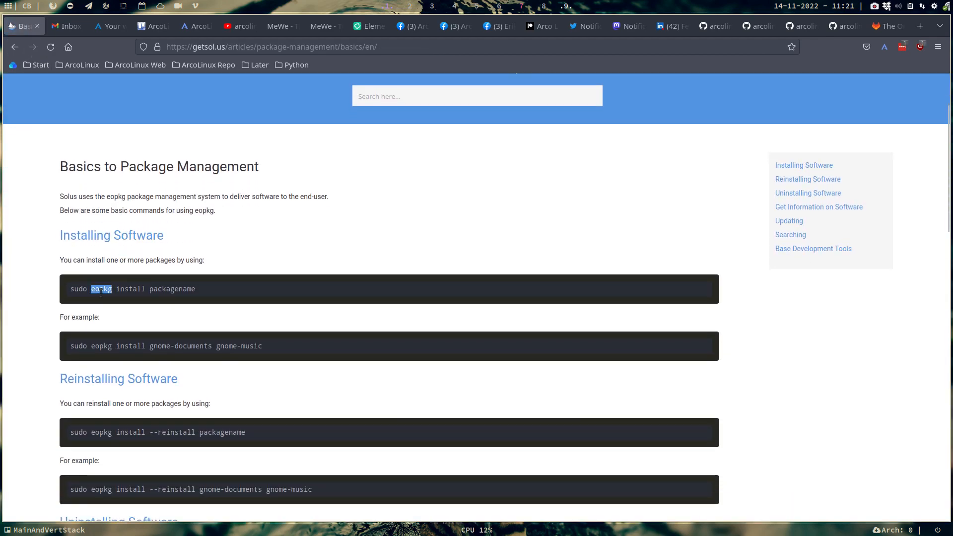
double_click(141, 289)
double_click(158, 290)
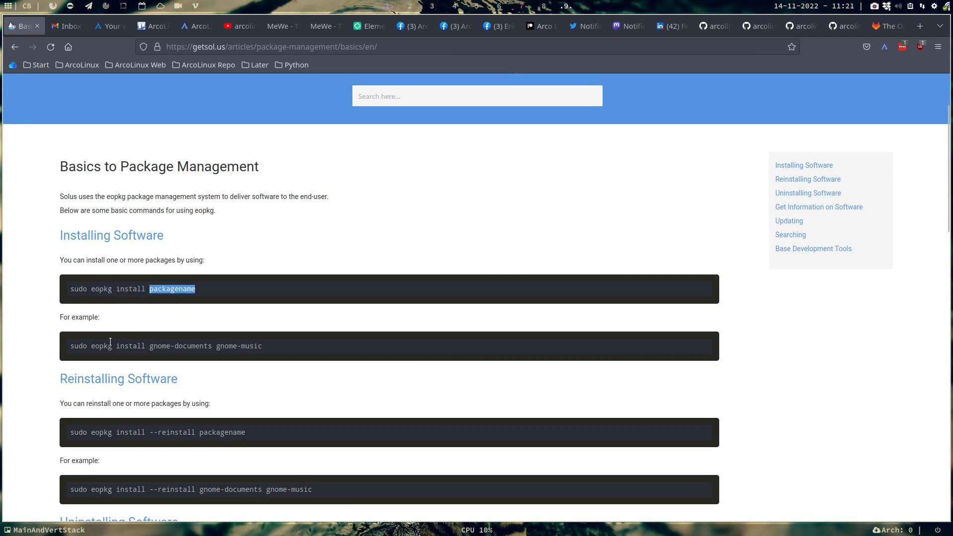
scroll(110, 341, "down", 4)
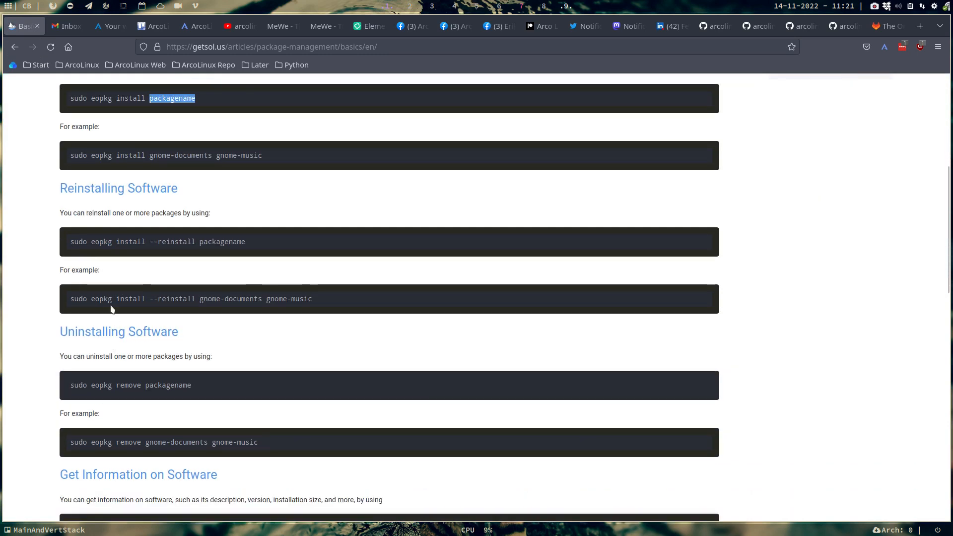
double_click(172, 242)
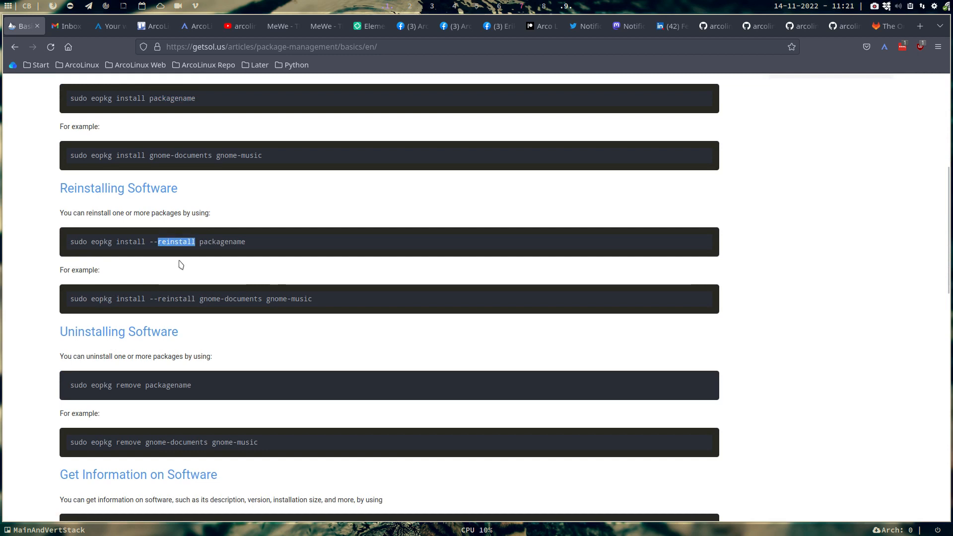
scroll(181, 265, "down", 2)
double_click(130, 292)
scroll(146, 341, "down", 1)
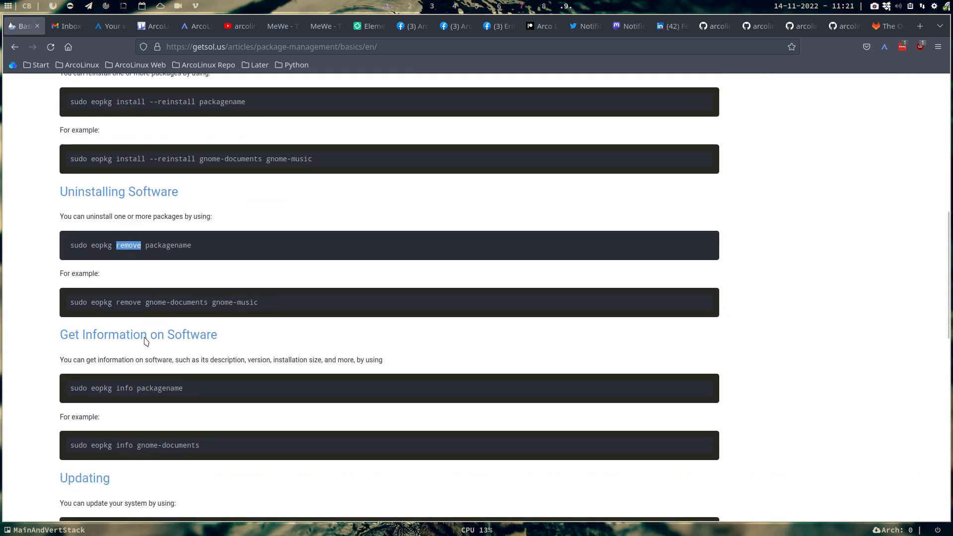
scroll(145, 341, "down", 3)
double_click(124, 242)
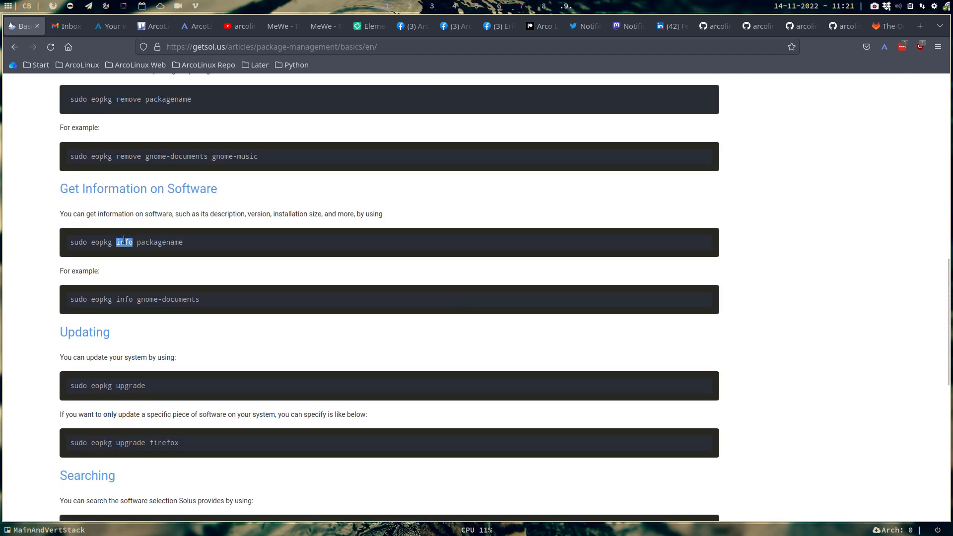
double_click(124, 299)
double_click(101, 299)
scroll(121, 334, "up", 4)
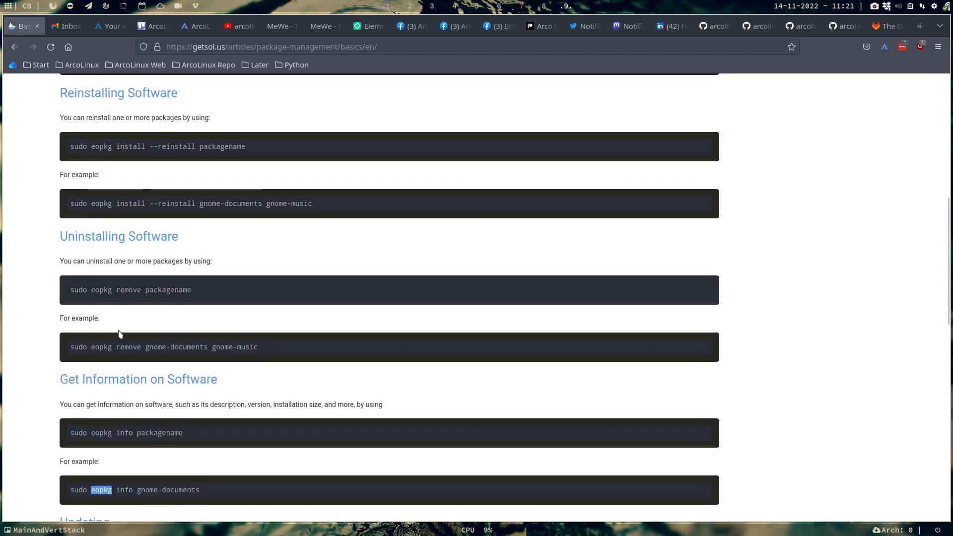
scroll(120, 334, "up", 8)
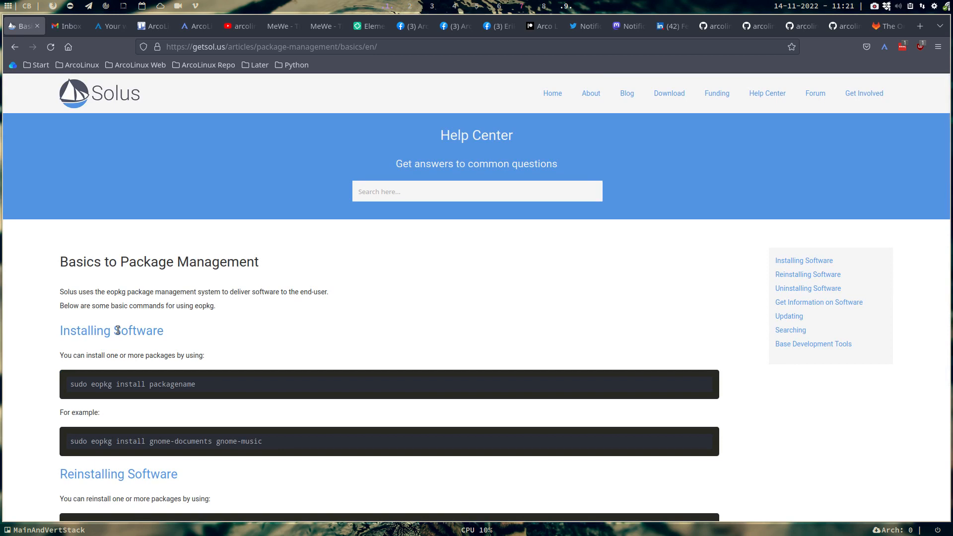
- Search the web for 'eopkg stands for' and open the Reddit thread about the name
left_click(341, 51)
type("eopkg stand")
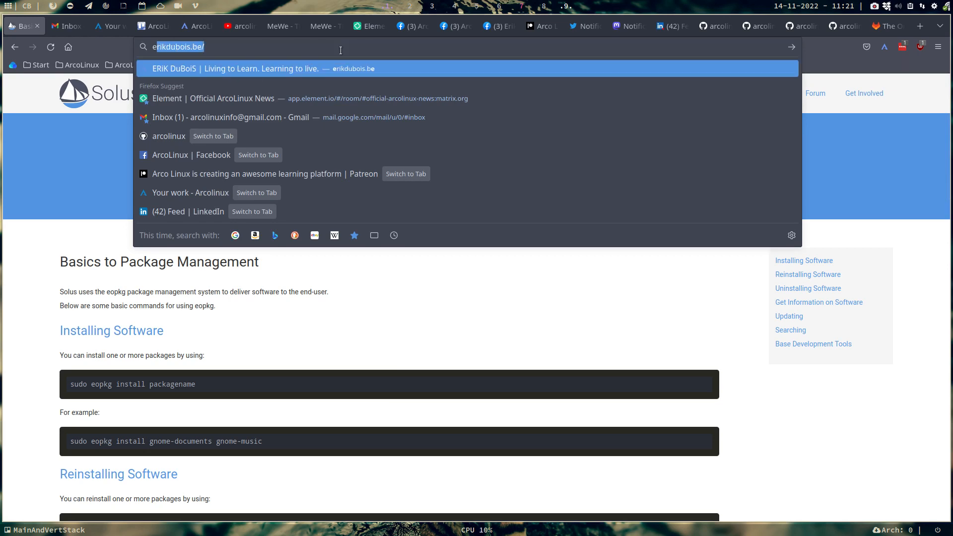
type("s for")
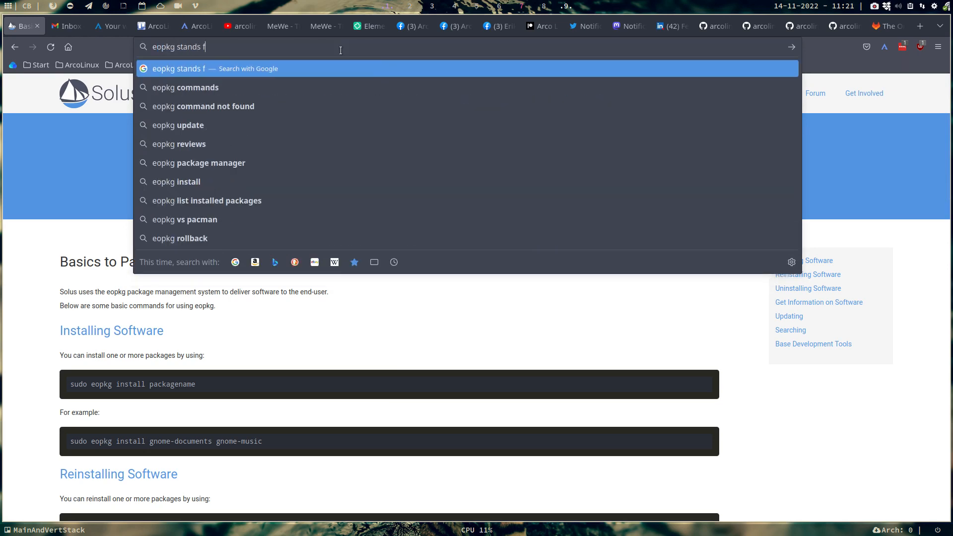
key("Return")
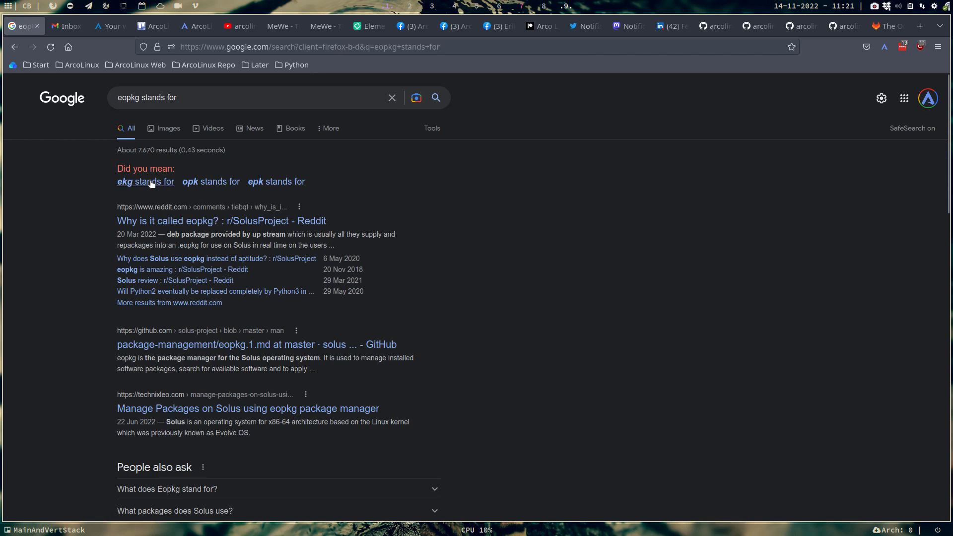
left_click(173, 228)
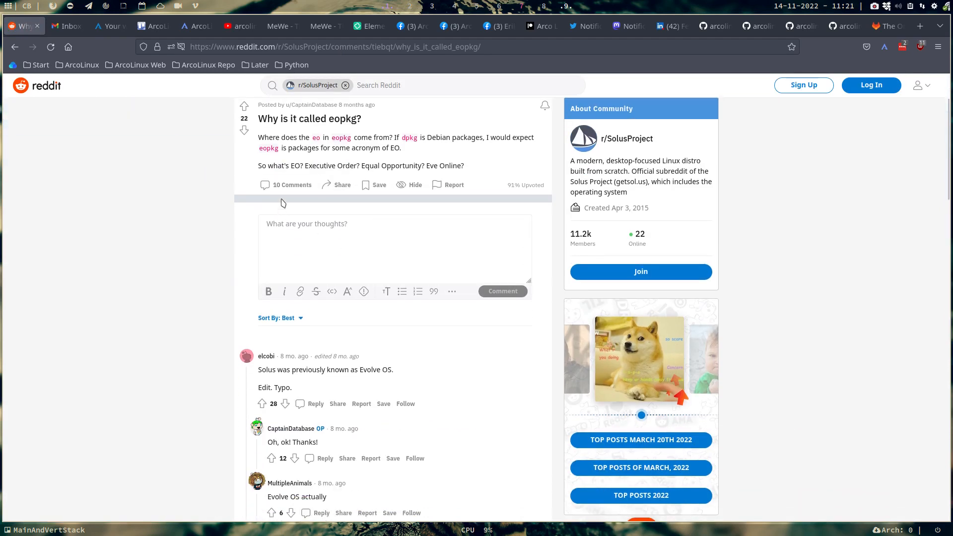
- Read the thread's comments mentioning Evolve OS and load the entire discussion
scroll(294, 184, "down", 2)
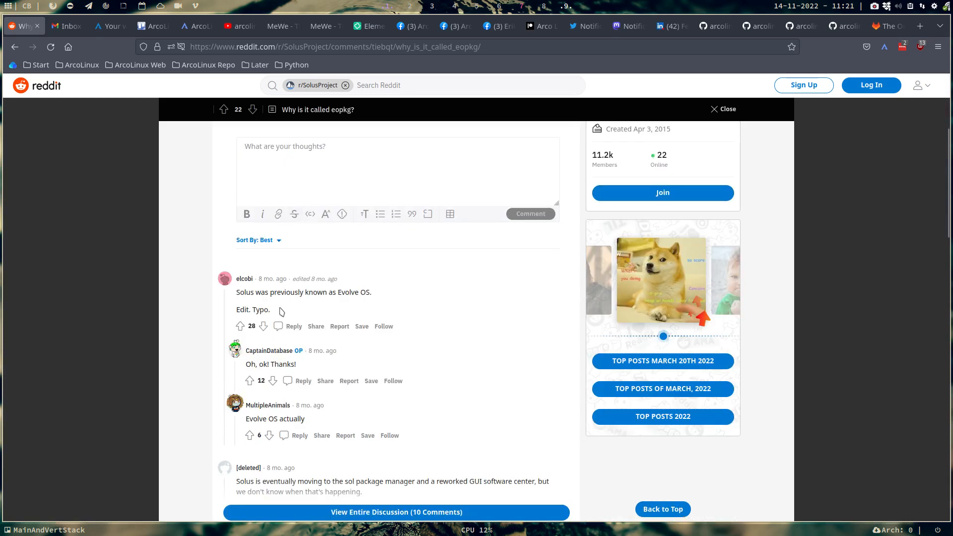
left_click_drag(337, 292, 387, 301)
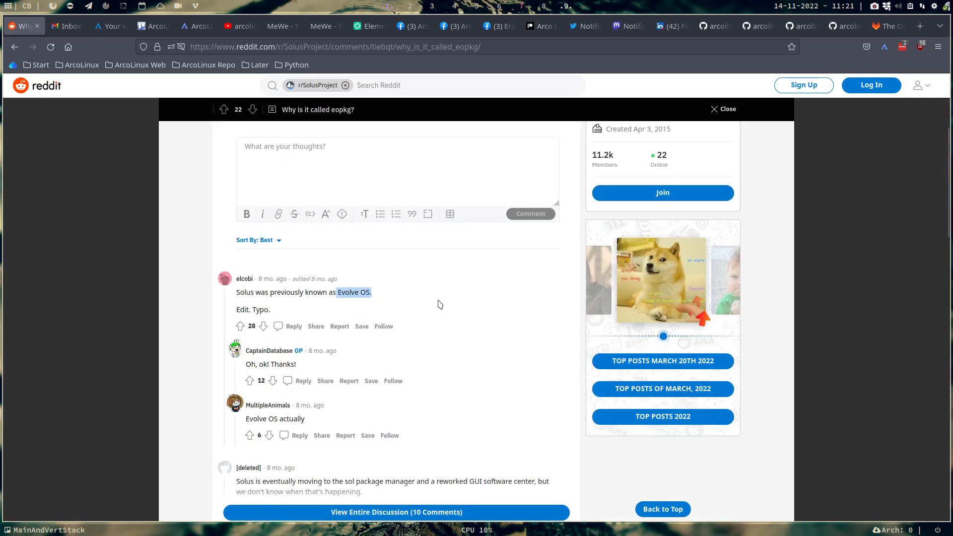
left_click(252, 292)
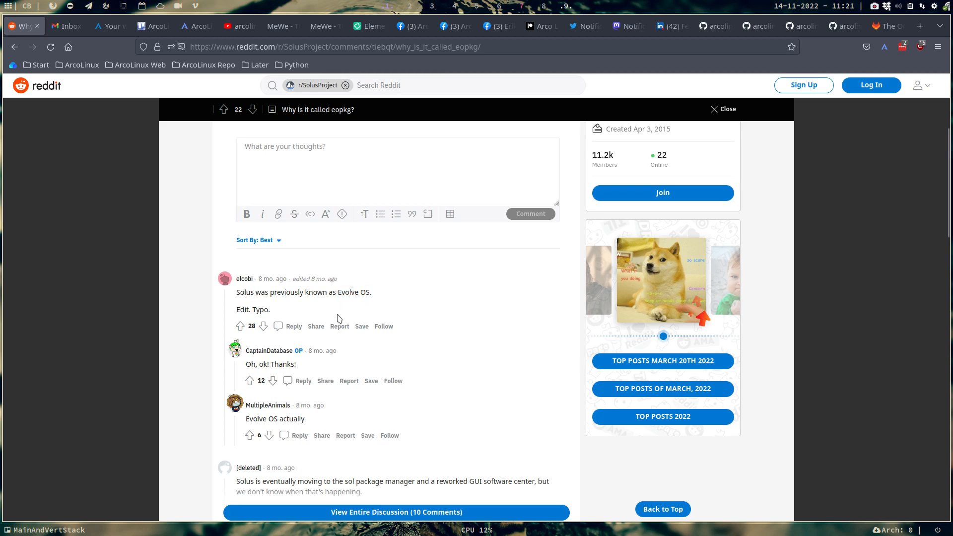
scroll(337, 318, "down", 4)
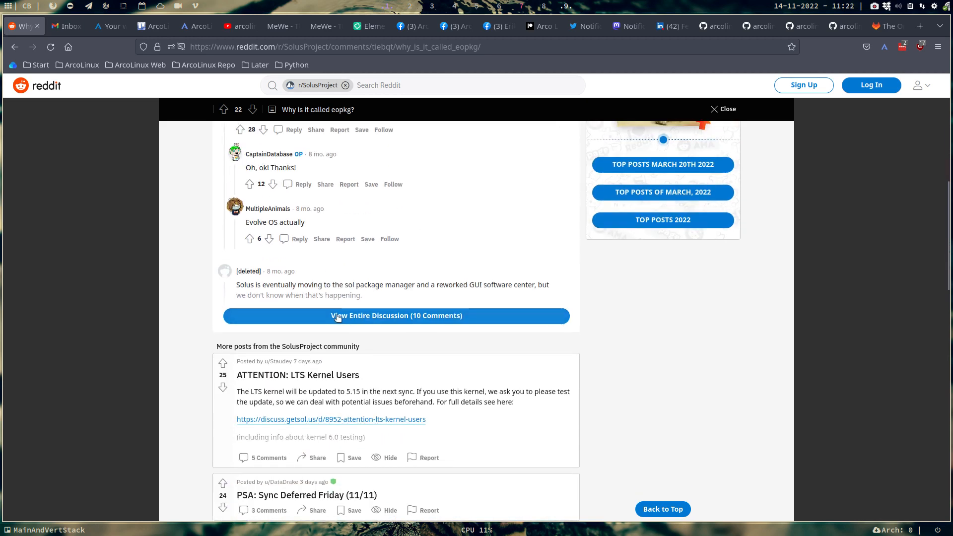
left_click(337, 318)
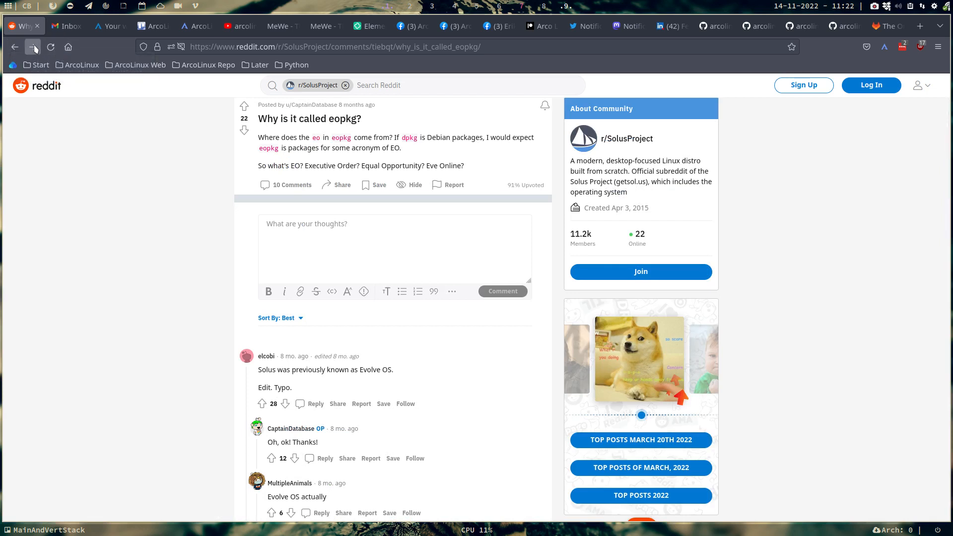
left_click(34, 47)
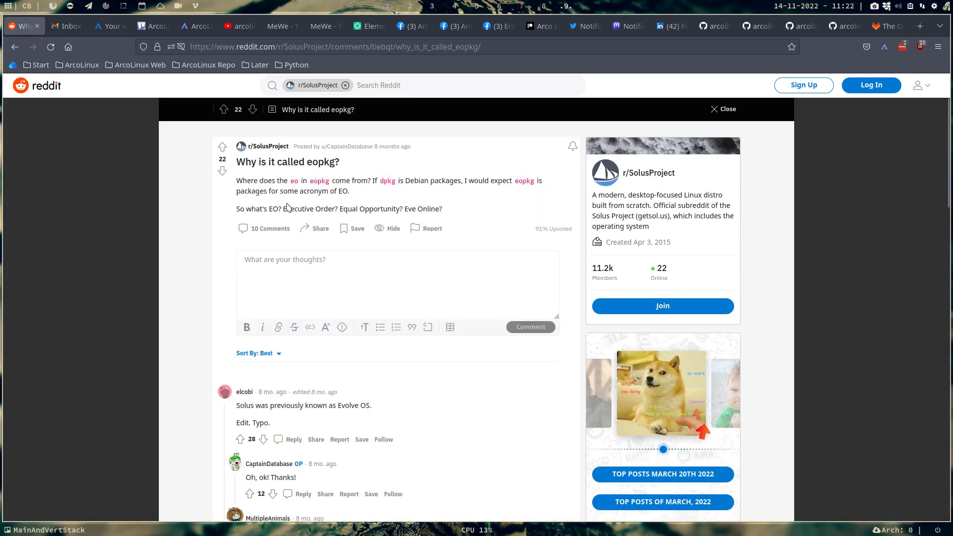
- Run a Google search for 'evolve os'
left_click(286, 48)
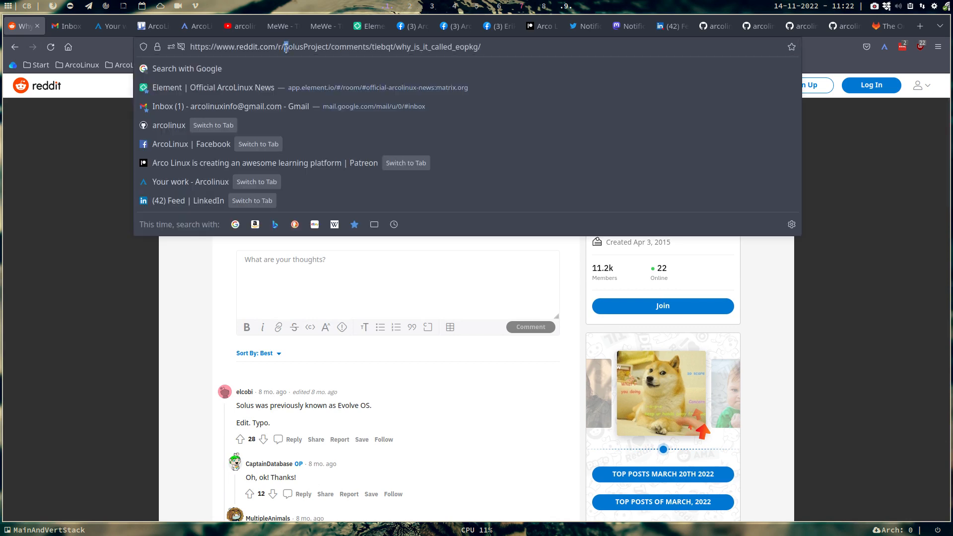
type("evo")
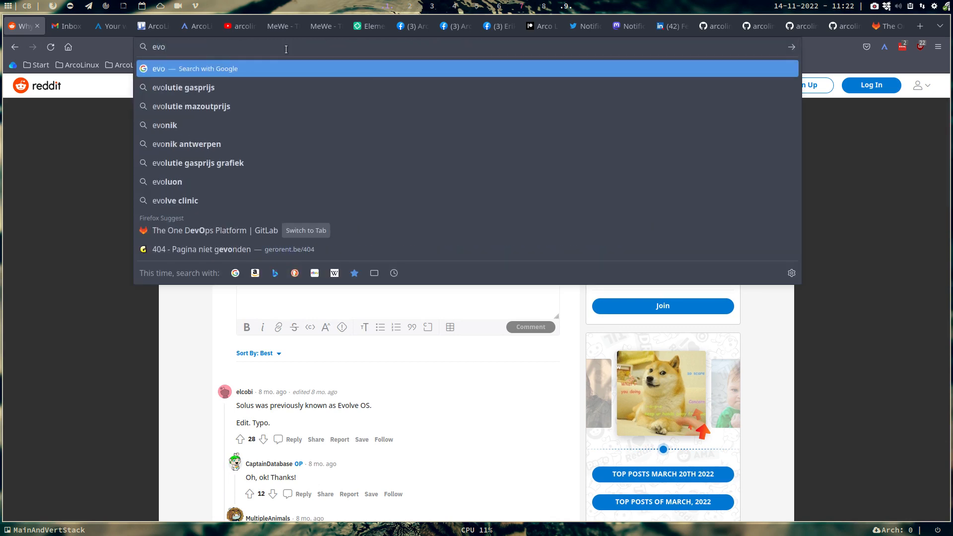
type("lve os")
key("Return")
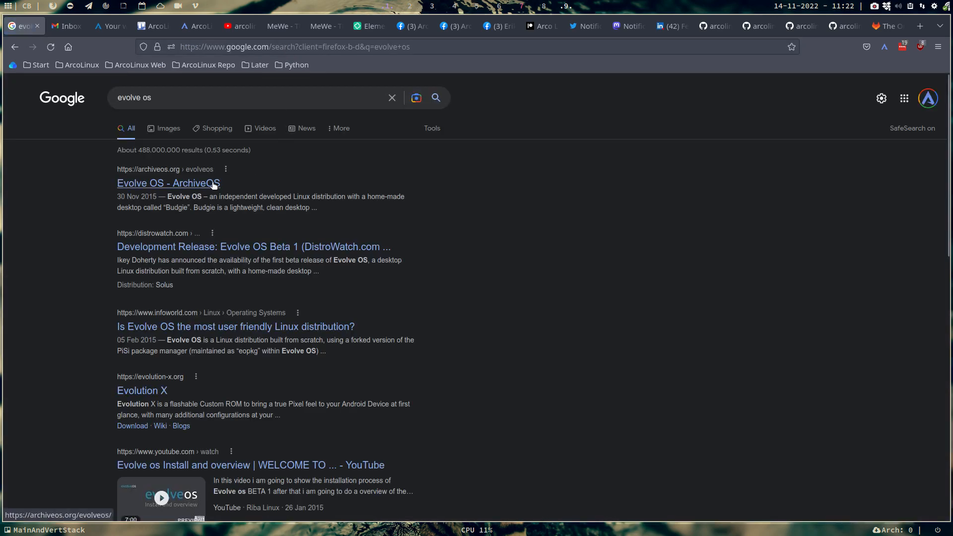
- Check the 2015 DistroWatch article on Evolve OS Beta 1, then return to the results
double_click(145, 197)
left_click(229, 246)
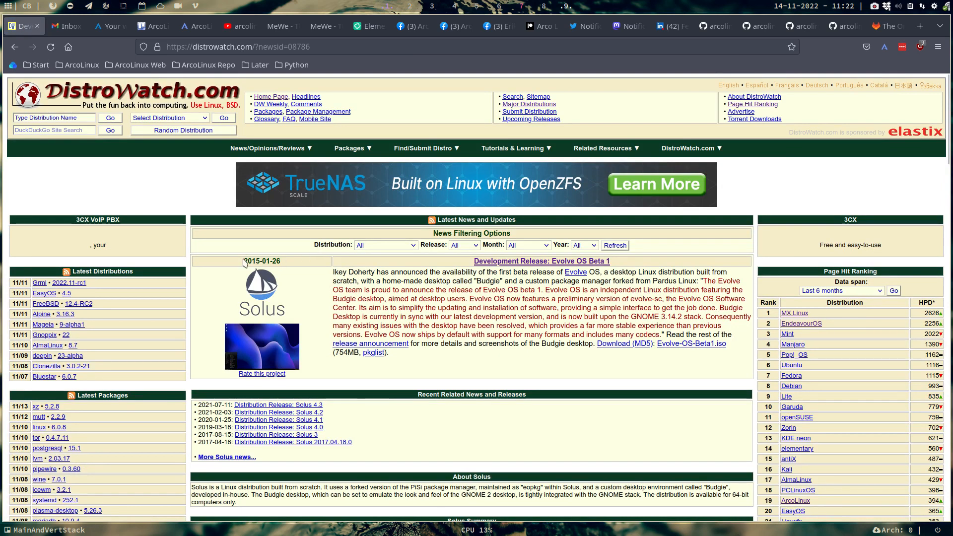
left_click(15, 47)
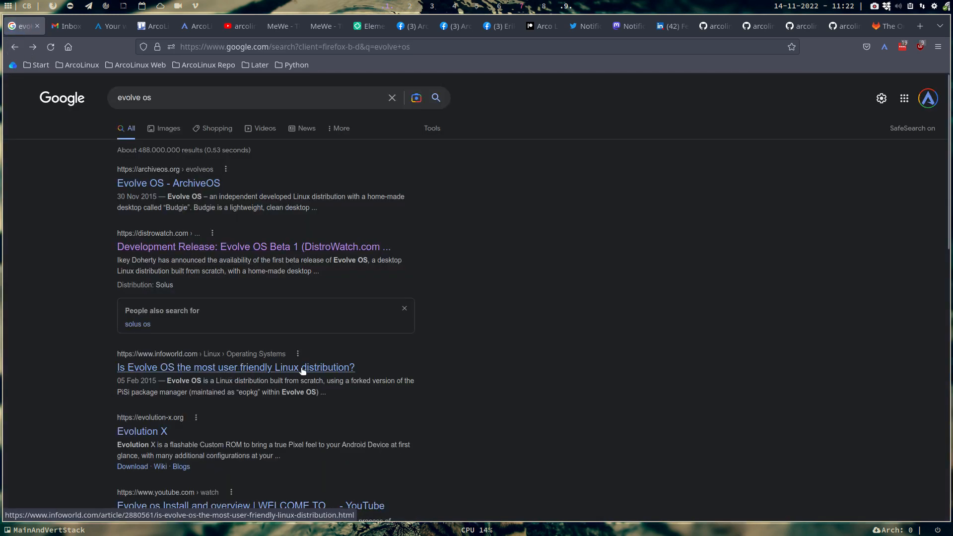
scroll(449, 366, "down", 5)
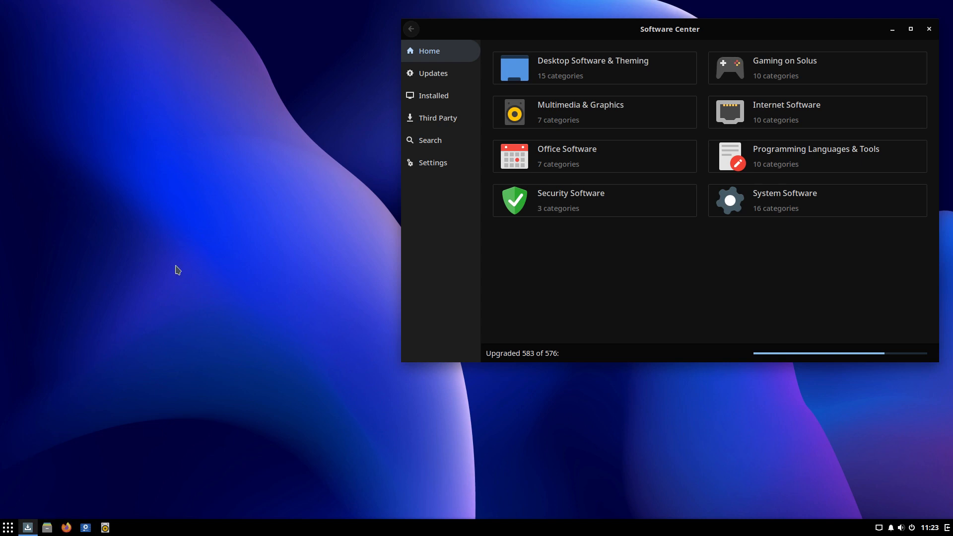
- Launch Terminal by searching 'ter' in the Budgie menu and move it lower on screen
left_click(12, 523)
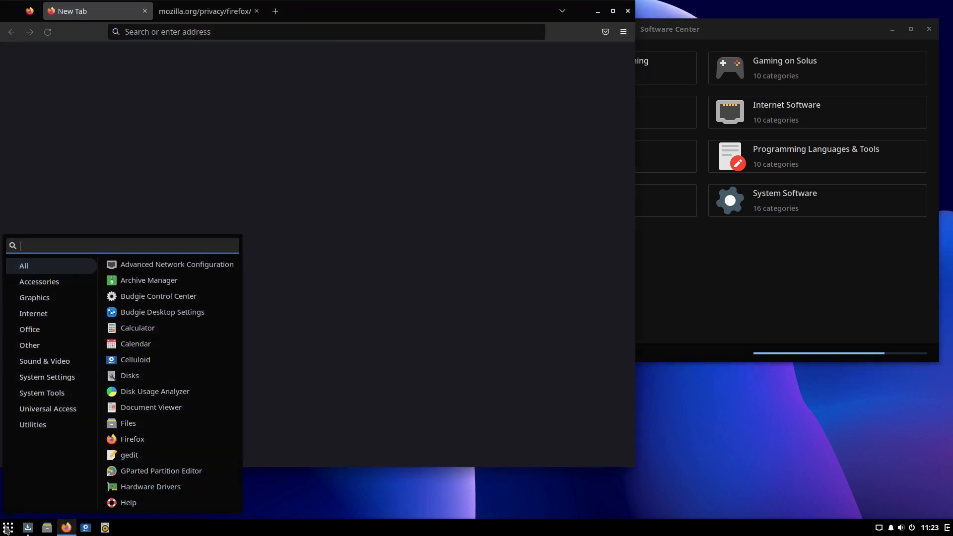
left_click(302, 82)
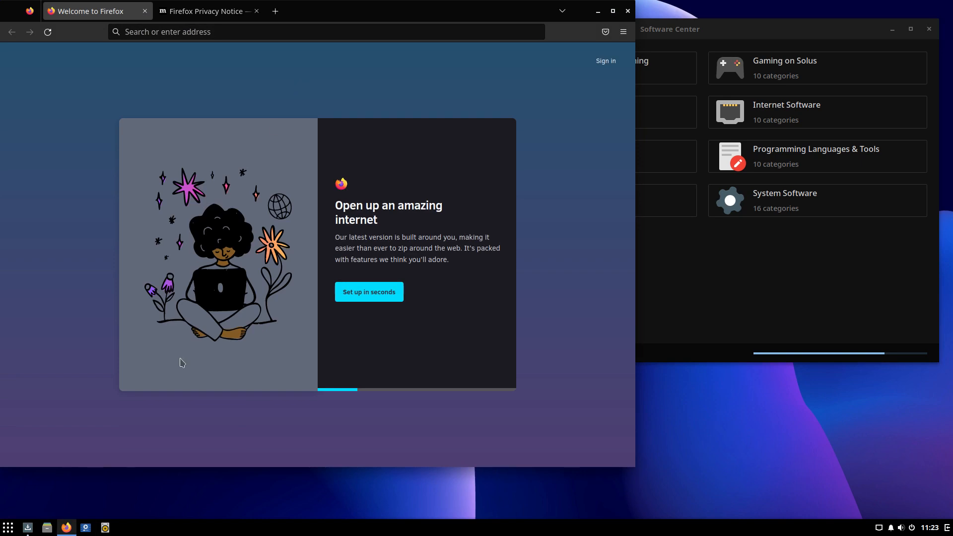
left_click(8, 528)
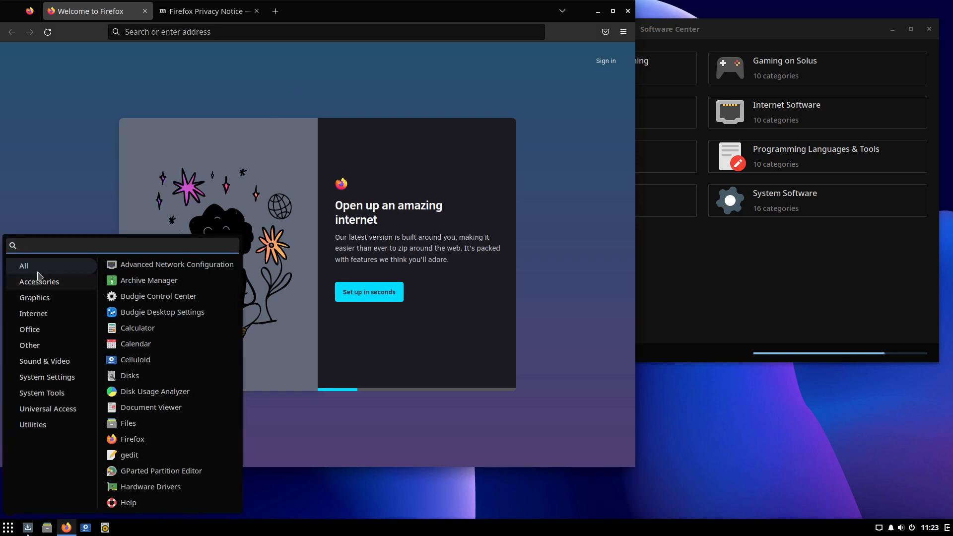
type("ter")
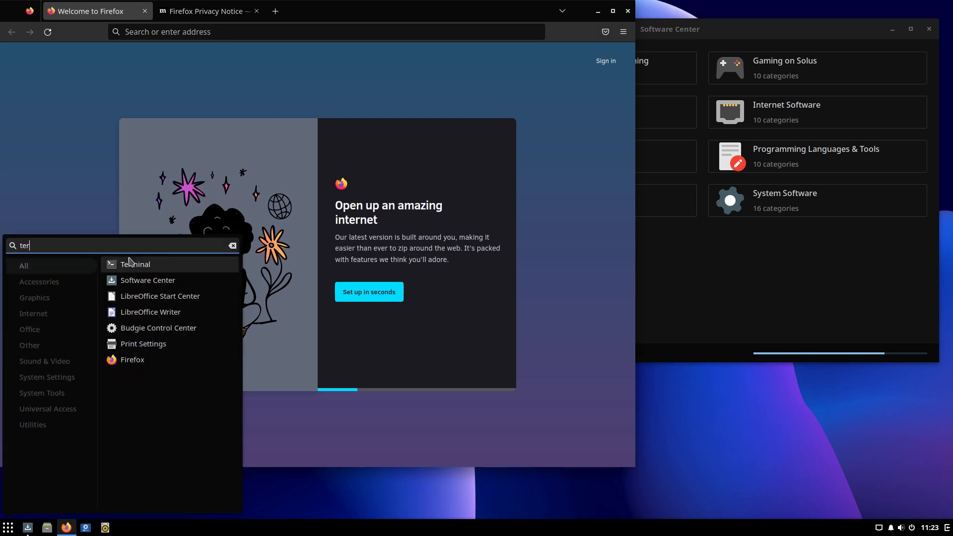
key("Return")
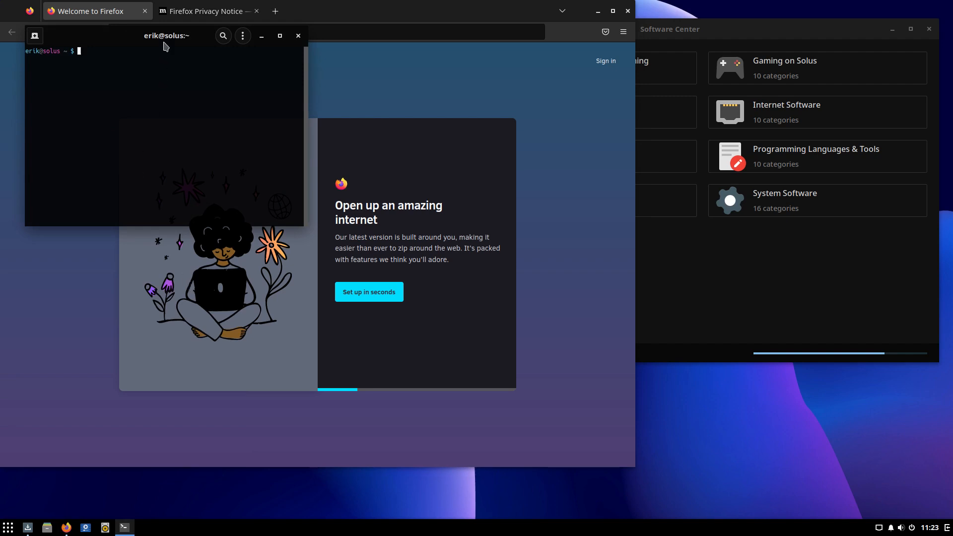
left_click_drag(164, 37, 400, 285)
- Run 'sudo eopkg install neofetch' and answer yes to install it with its dependencies
type("s")
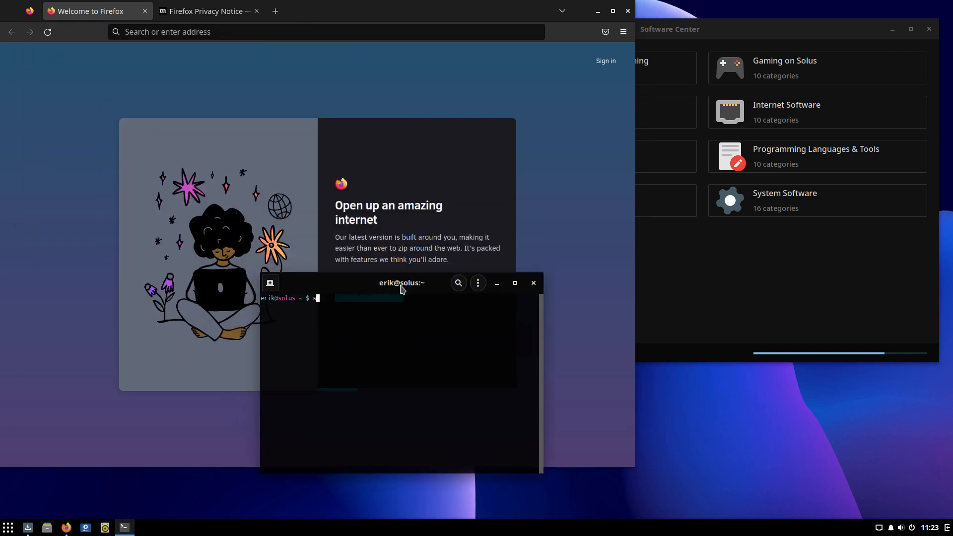
type("udo")
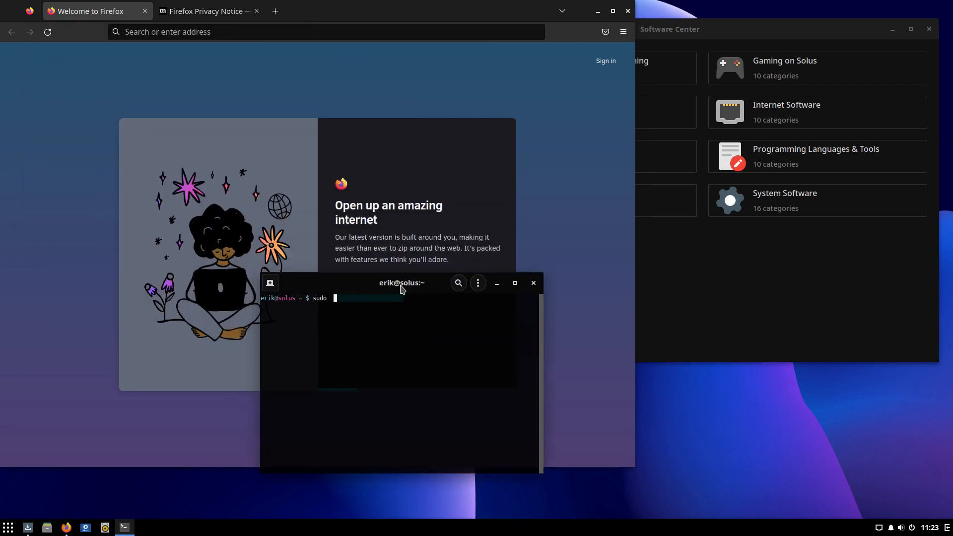
type("  eopkg install neofetch")
key("Return")
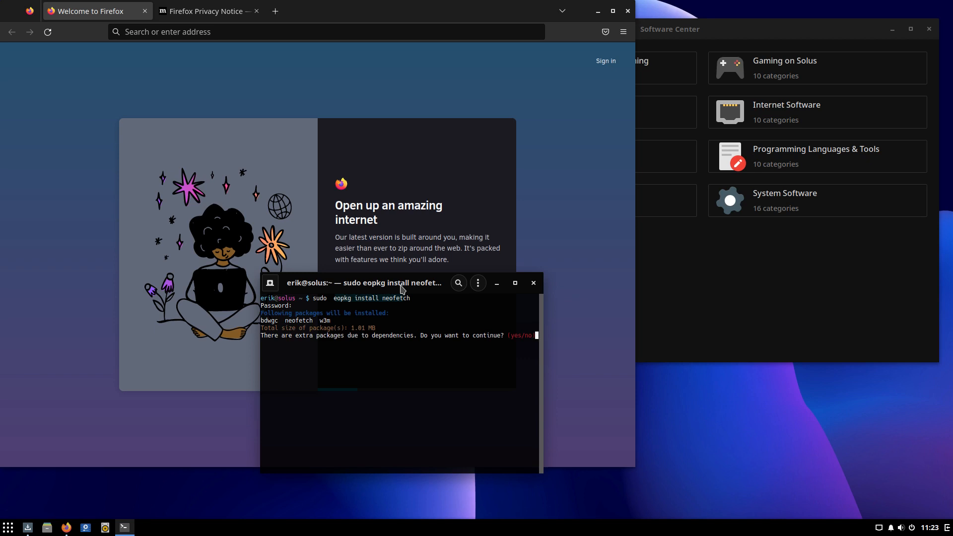
type("yes")
key("Return")
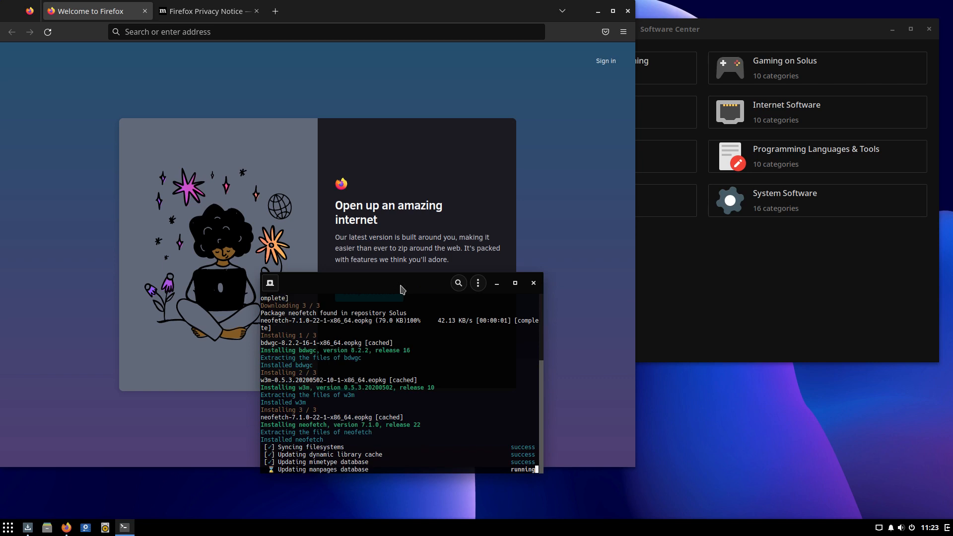
left_click_drag(402, 289, 307, 172)
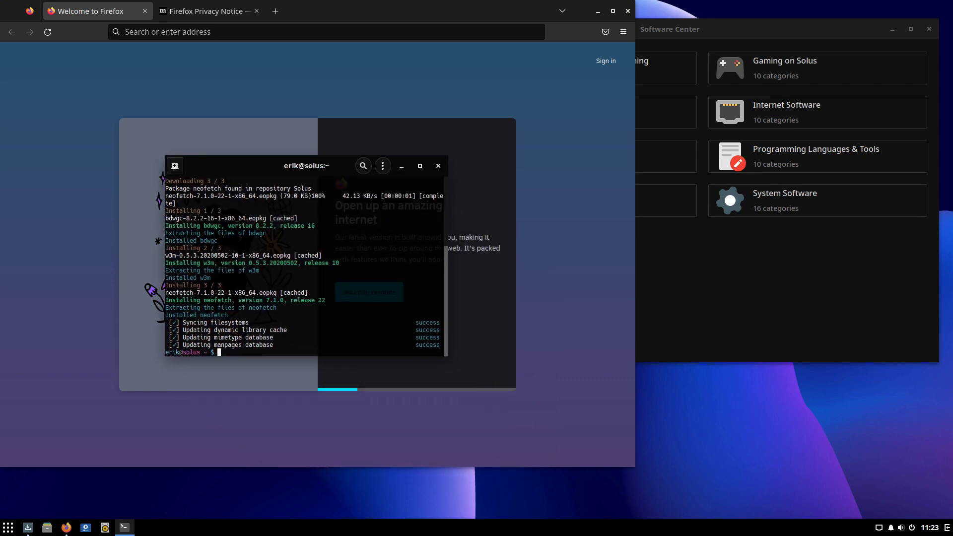
scroll(326, 224, "up", 3)
scroll(326, 223, "down", 3)
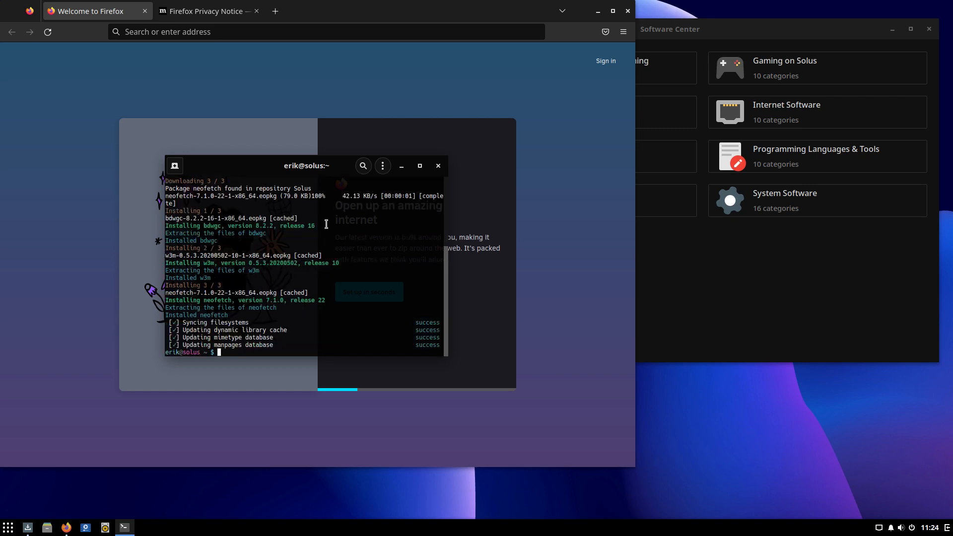
- In terminal Preferences, enable a custom font for the Unnamed profile and choose Monospace 14
left_click(381, 167)
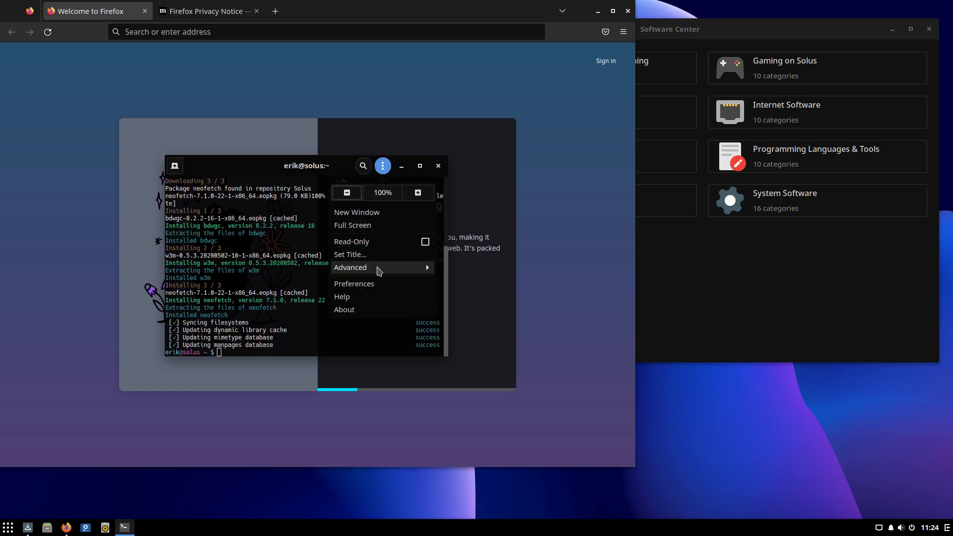
left_click(381, 284)
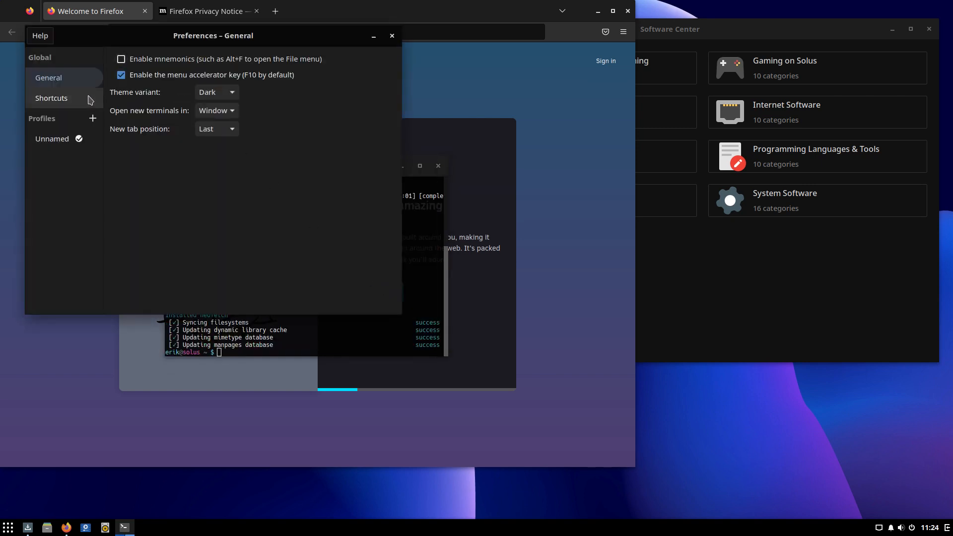
left_click(62, 141)
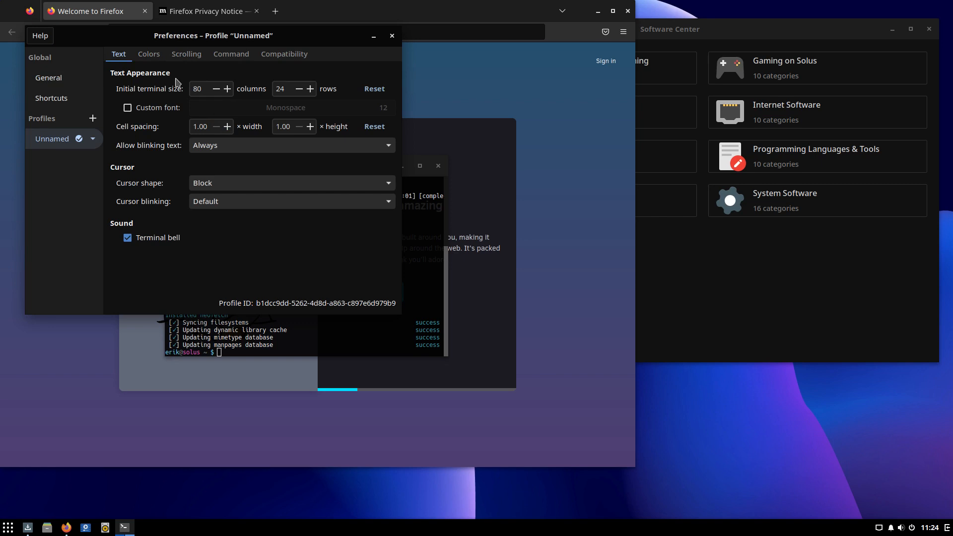
left_click(172, 108)
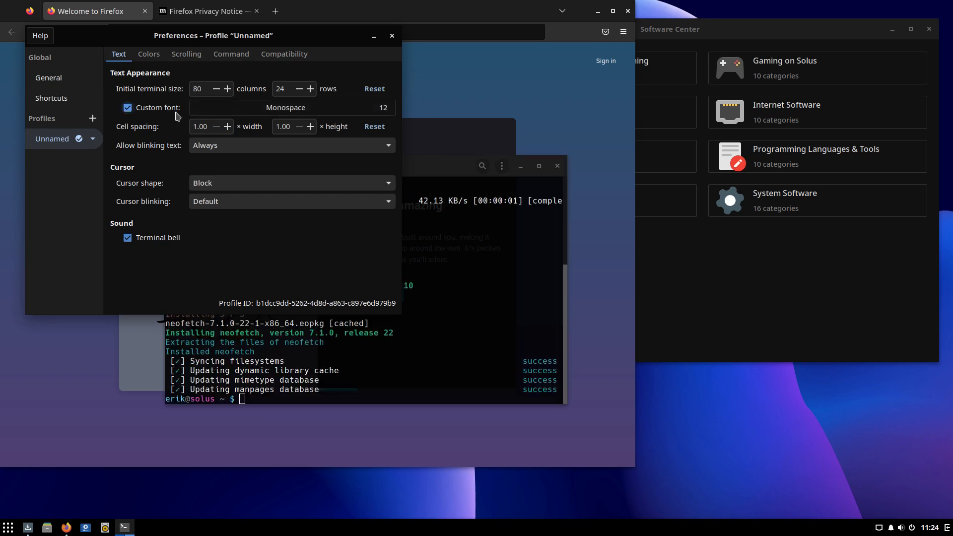
left_click(391, 110)
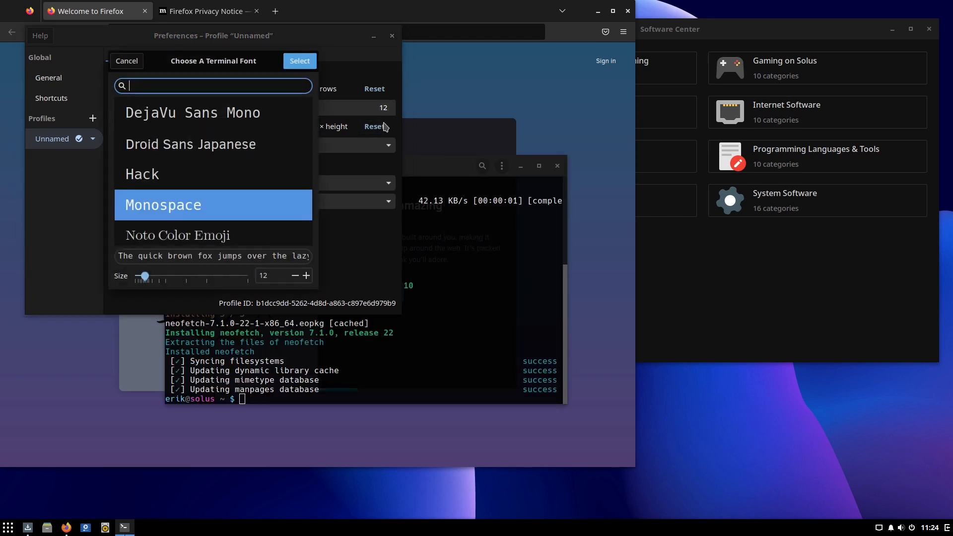
left_click(307, 276)
left_click(307, 276)
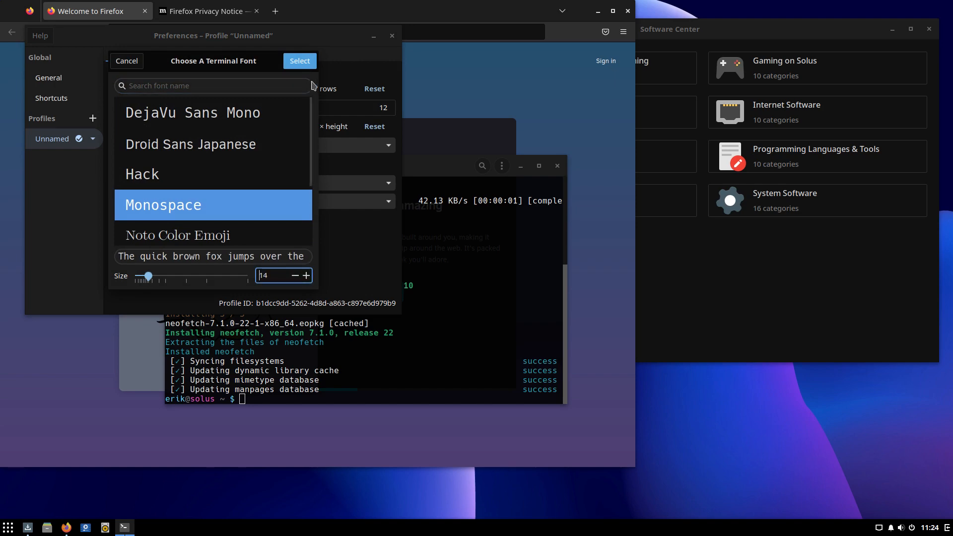
left_click(300, 60)
left_click_drag(455, 171, 515, 126)
scroll(375, 238, "up", 4)
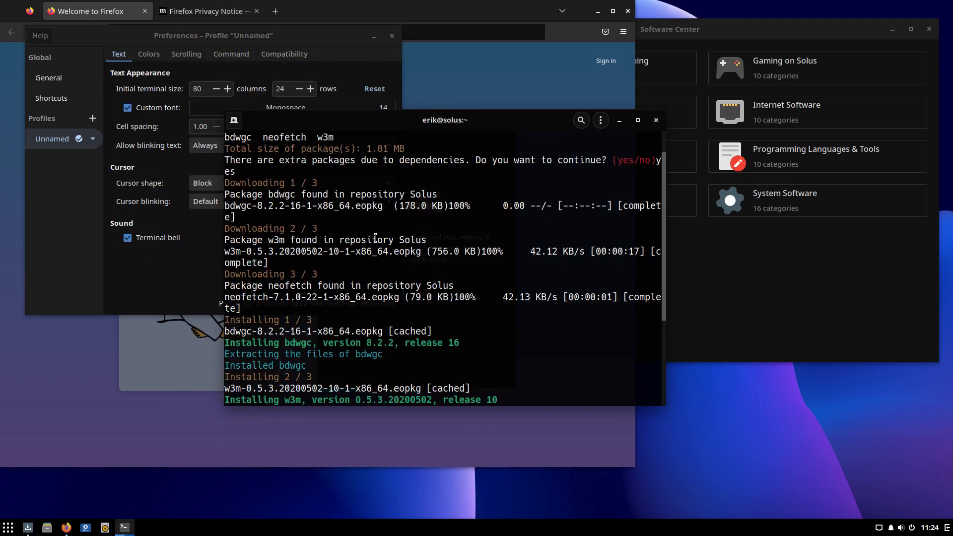
scroll(375, 238, "down", 4)
- Run neofetch and highlight the kernel version in its output
type("neofetch")
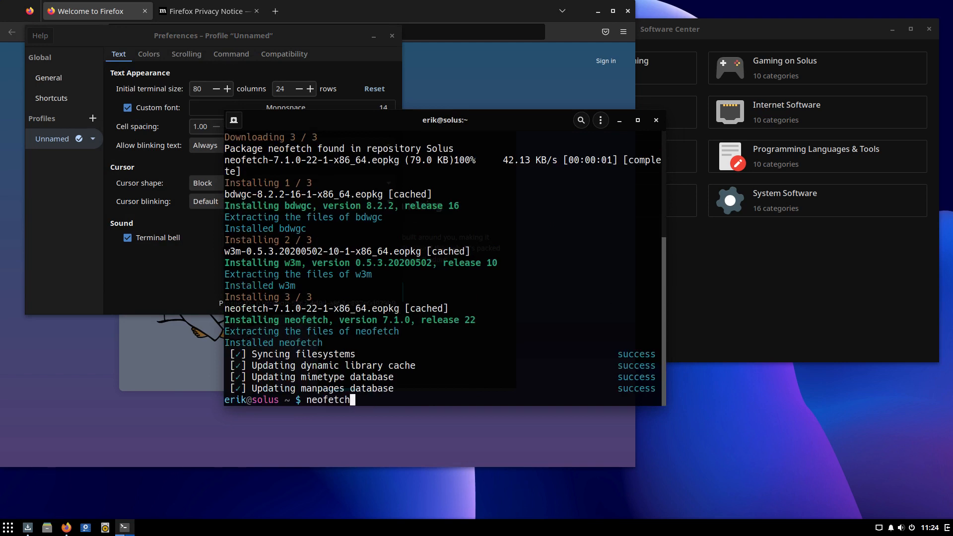
key("Return")
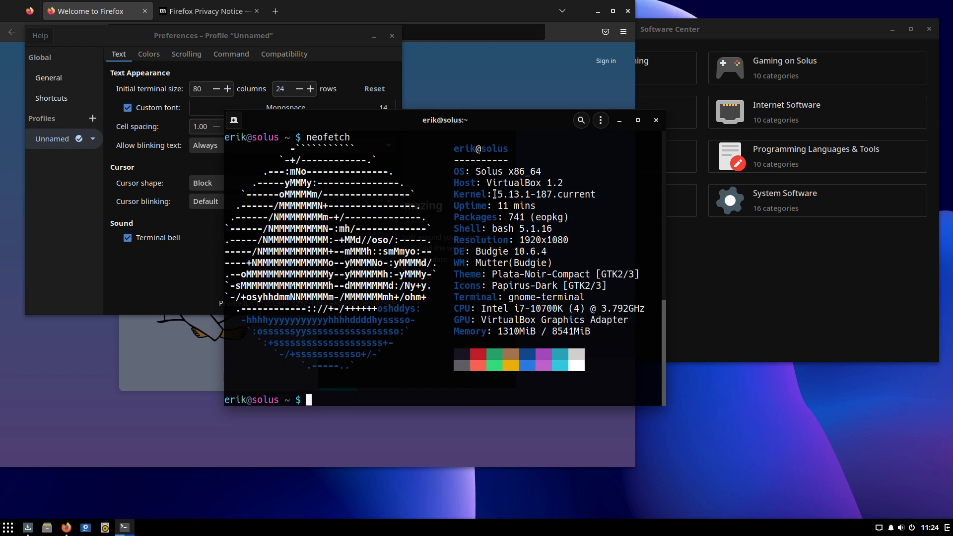
left_click_drag(496, 194, 545, 194)
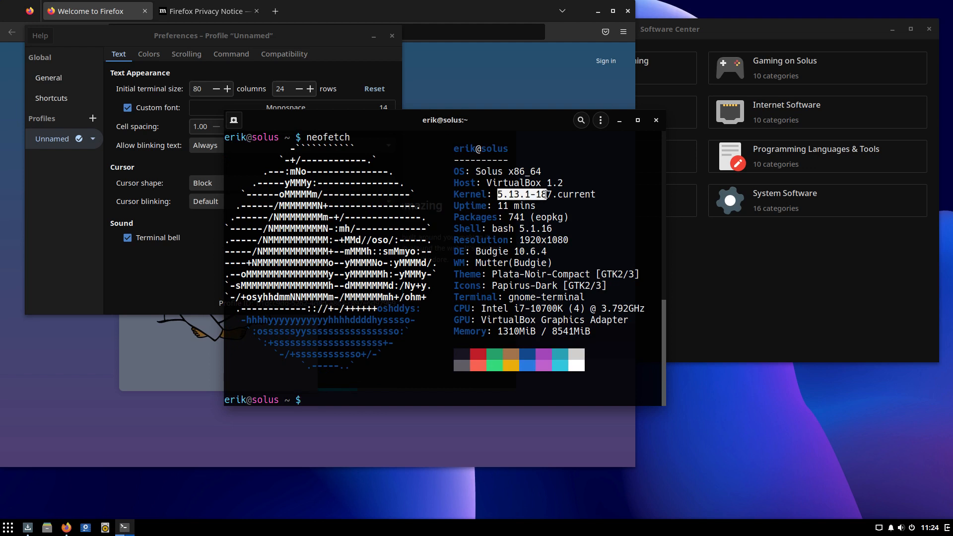
left_click(509, 217)
- Highlight the 741 packages, Budgie, Plata-Noir-Compact, Papirus-Dark and 1310MiB entries, then close the terminal
double_click(509, 217)
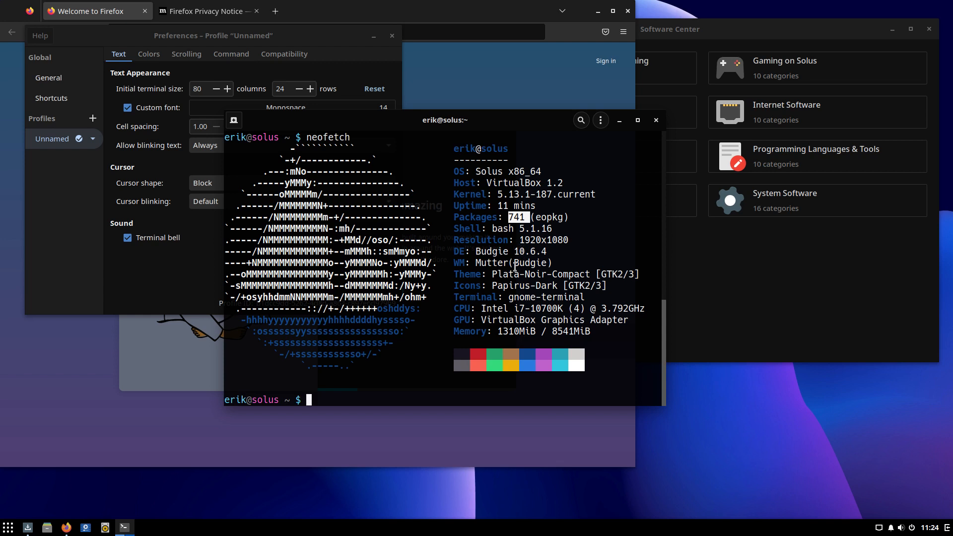
double_click(497, 254)
double_click(497, 264)
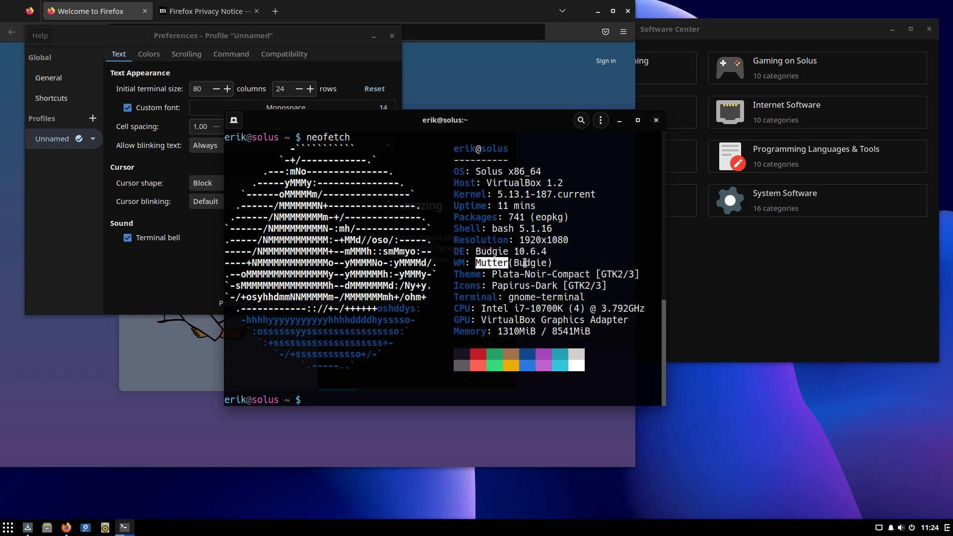
double_click(525, 264)
double_click(517, 274)
double_click(525, 285)
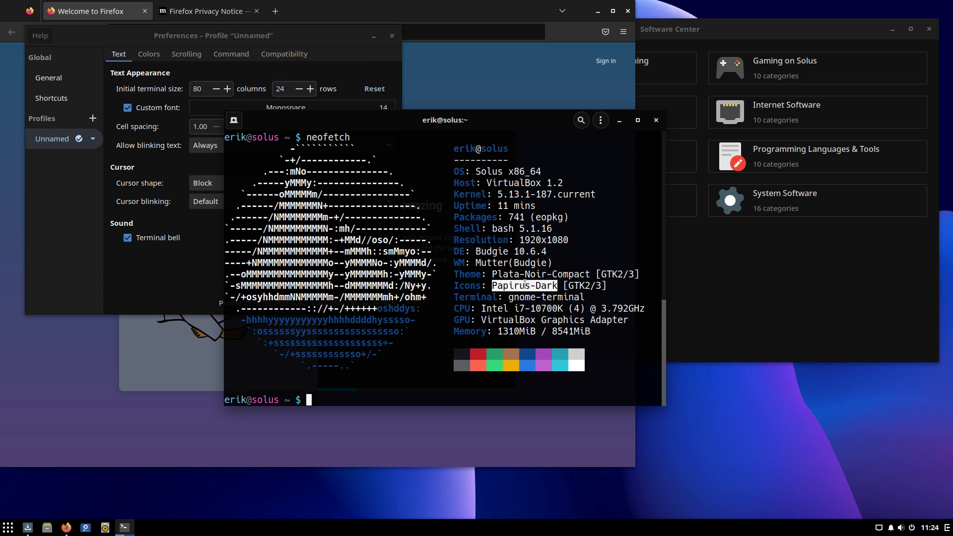
double_click(546, 297)
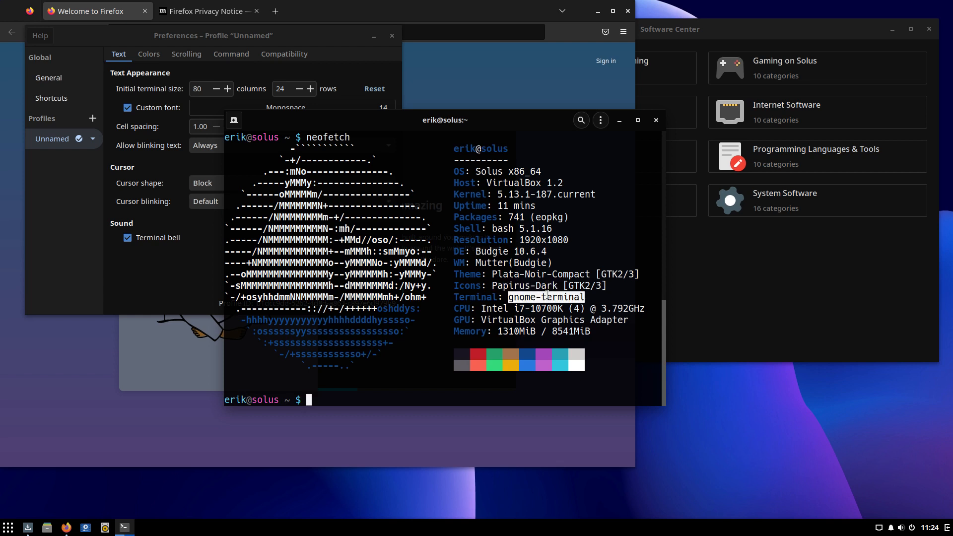
double_click(521, 330)
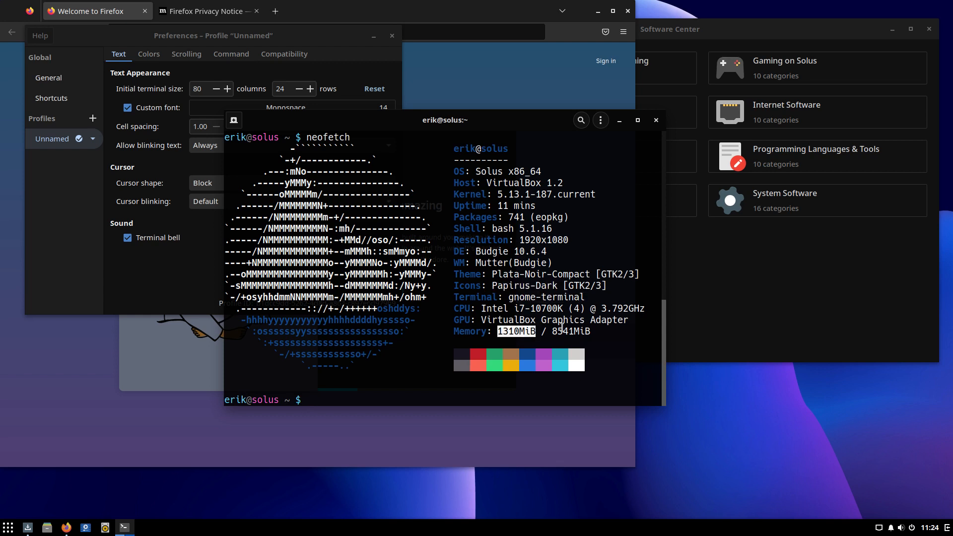
left_click(571, 328)
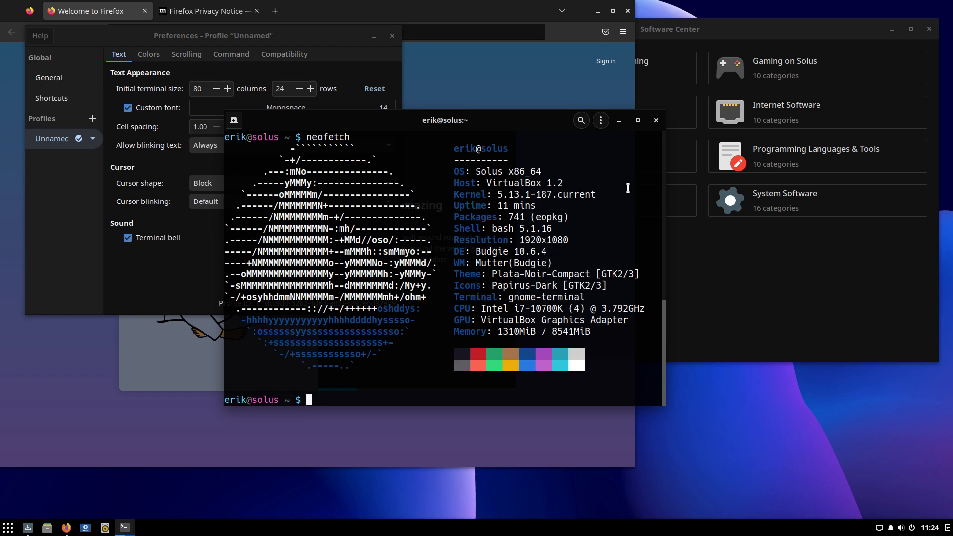
left_click(656, 120)
- Browse Software Center's Updates, Installed, Settings, Search and Third Party sections
left_click(675, 340)
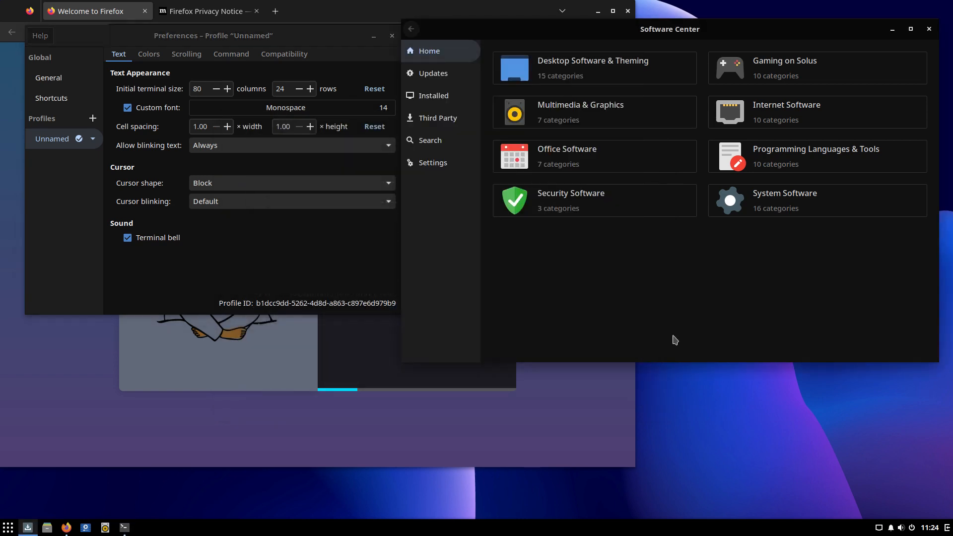
left_click(439, 74)
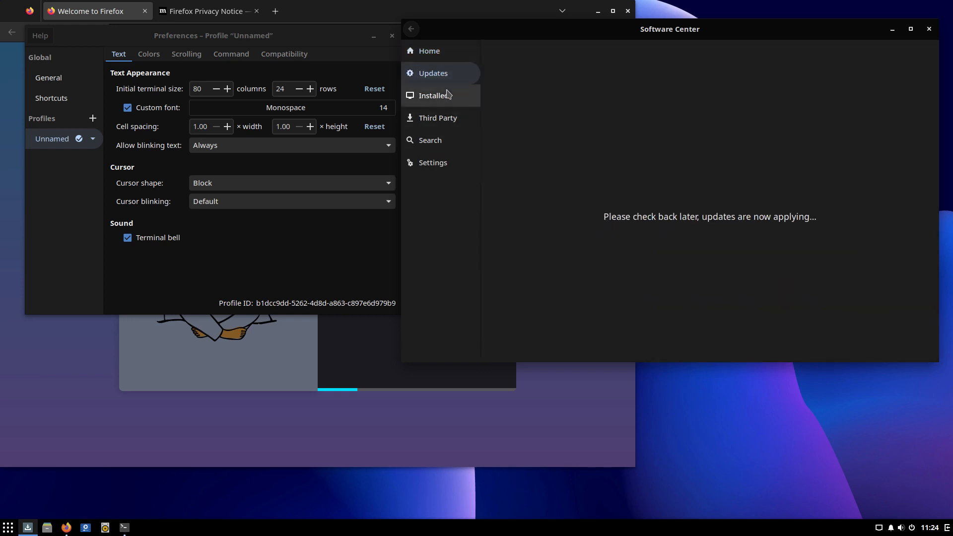
left_click(446, 95)
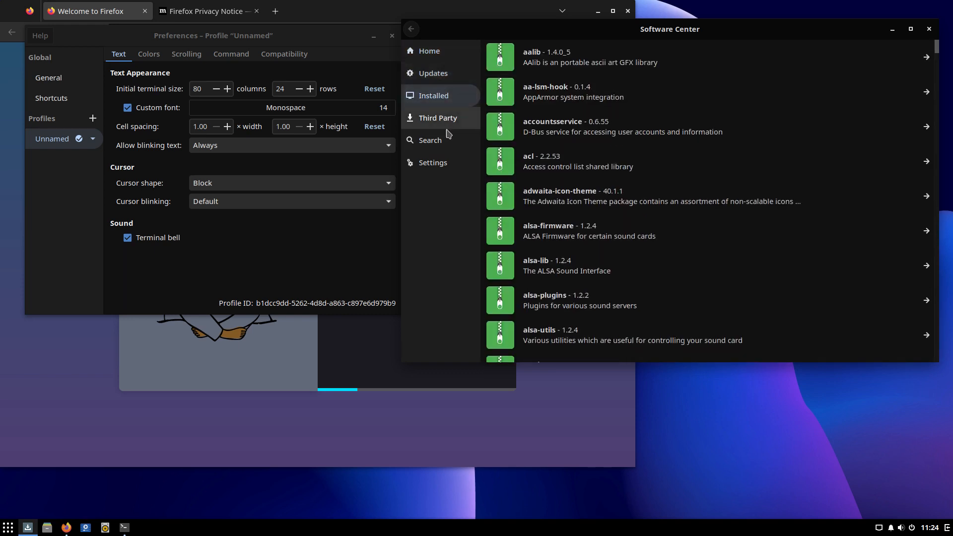
left_click(442, 163)
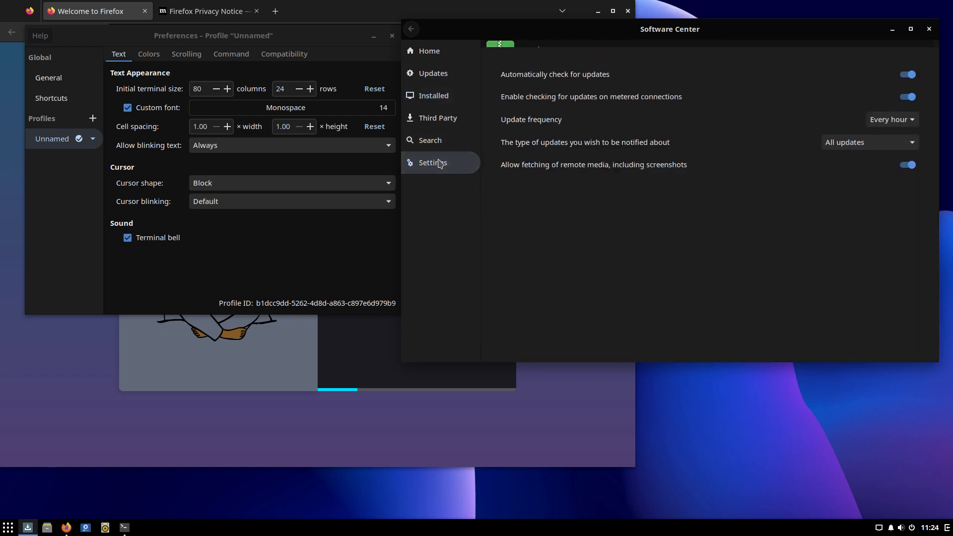
left_click(437, 144)
left_click(434, 119)
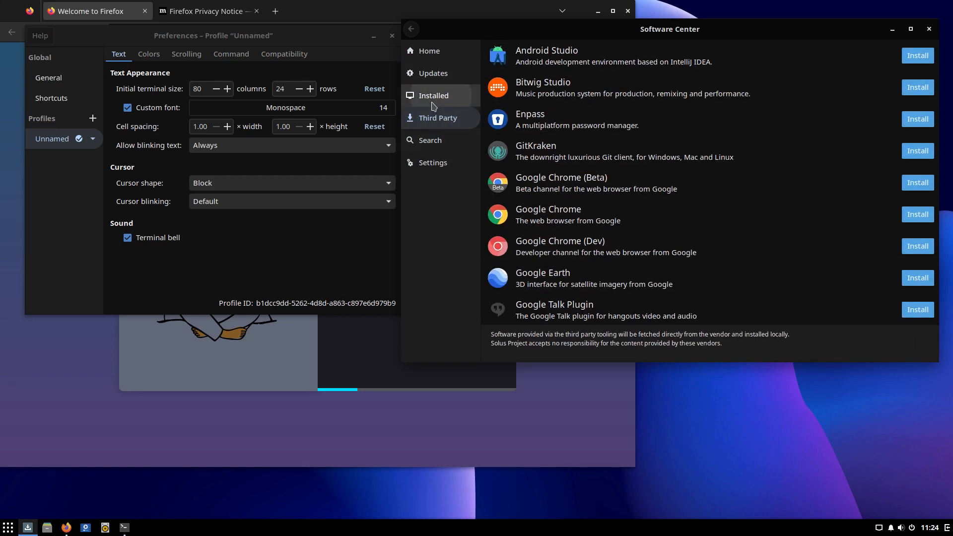
left_click(434, 96)
- Close Software Center, the terminal Preferences window and Firefox
left_click(928, 29)
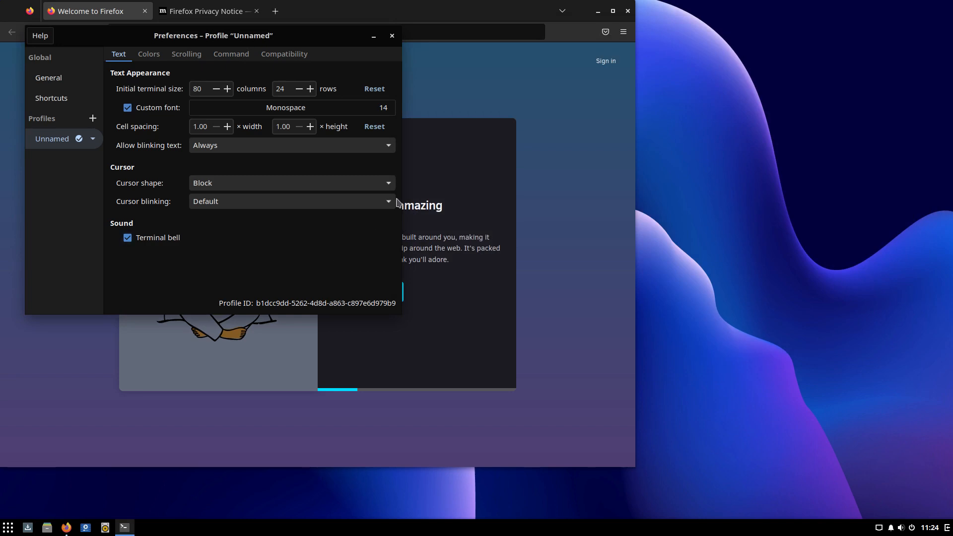
left_click(392, 35)
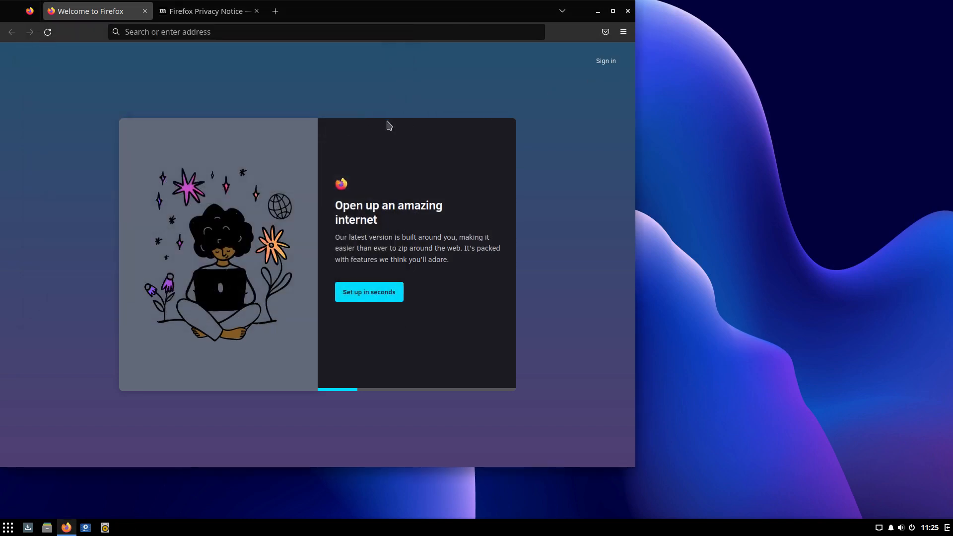
left_click(628, 11)
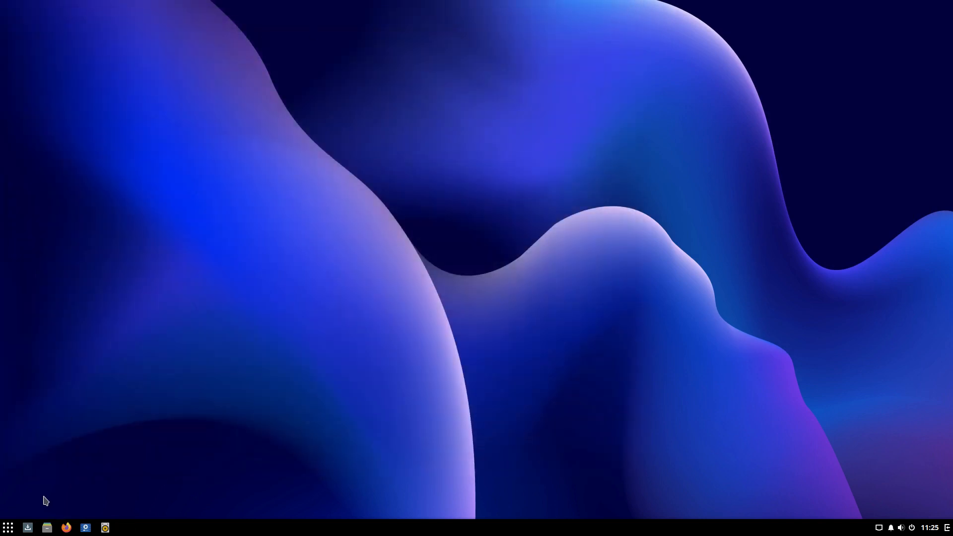
- Open a new Terminal and run 'sudo eopkg update', submitting the password
left_click(14, 529)
type("ter")
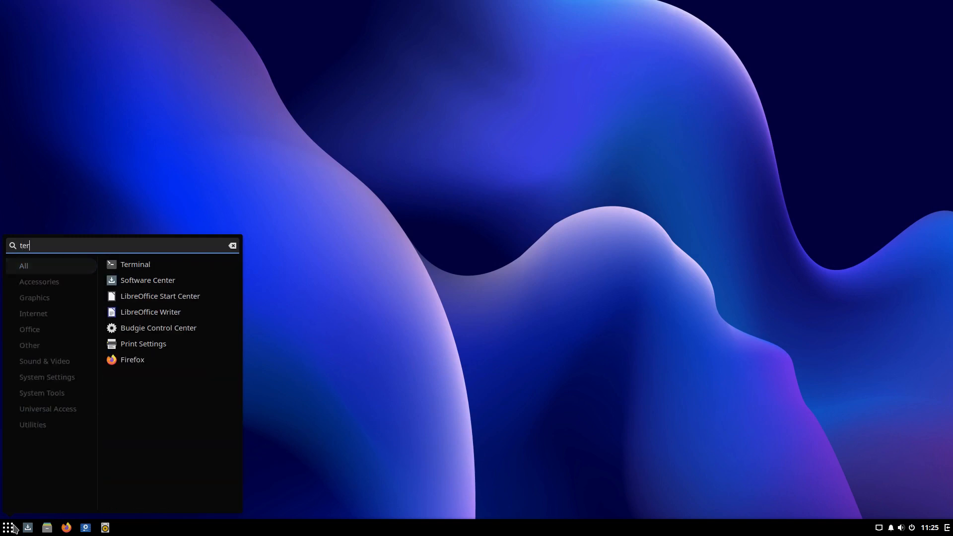
left_click(166, 265)
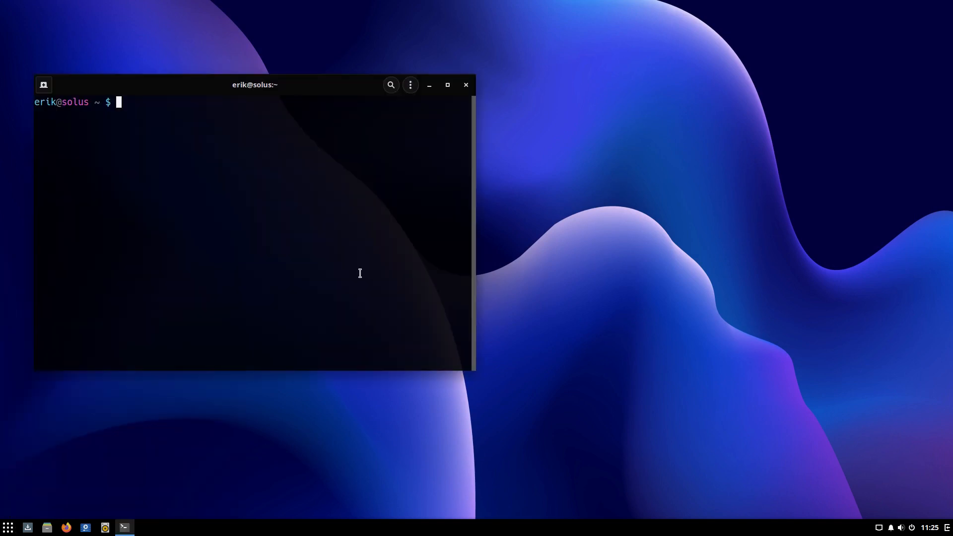
type("sudo eopkg update")
key("Return")
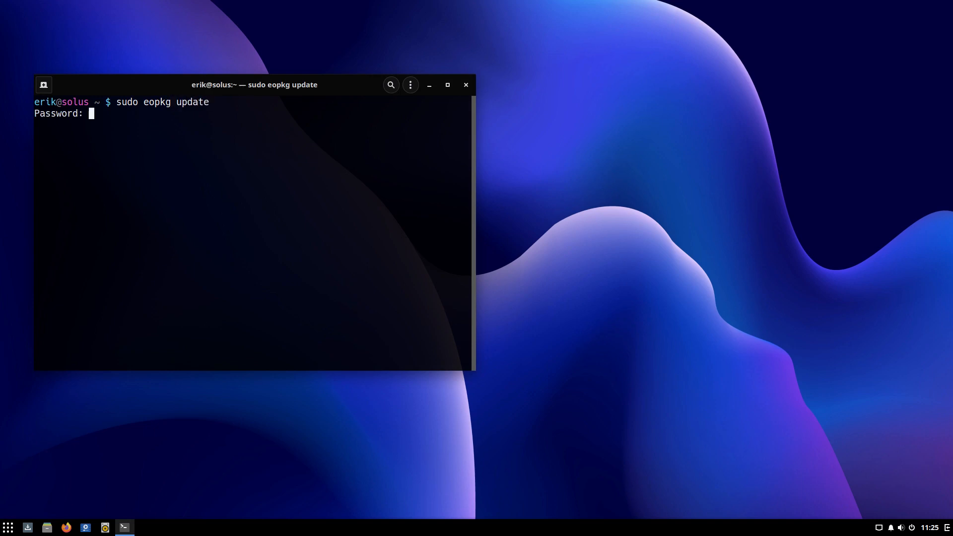
key("Return")
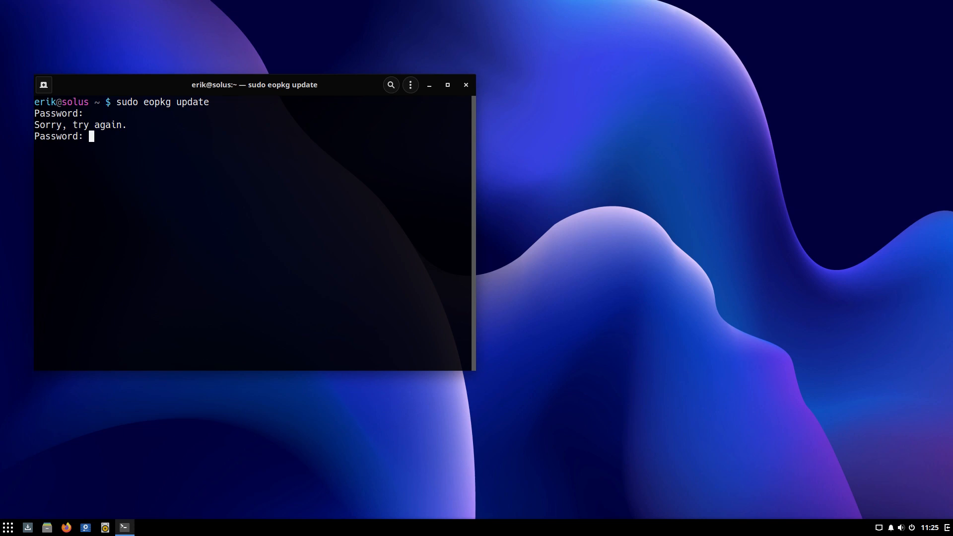
key("Return")
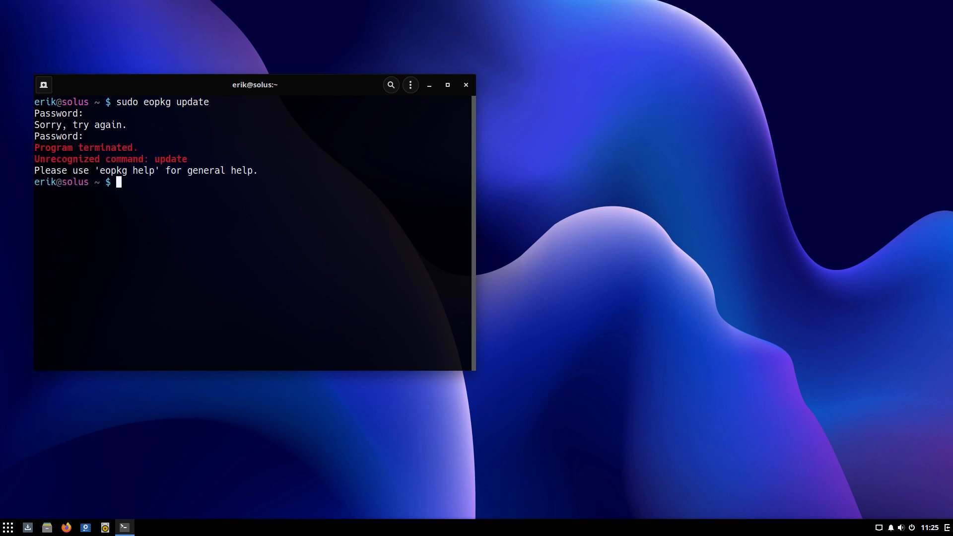
- Open 'man eopkg' and page through to the delete-cache and delta sections
type("man eopkg")
key("Return")
key("Down")
key("Down")
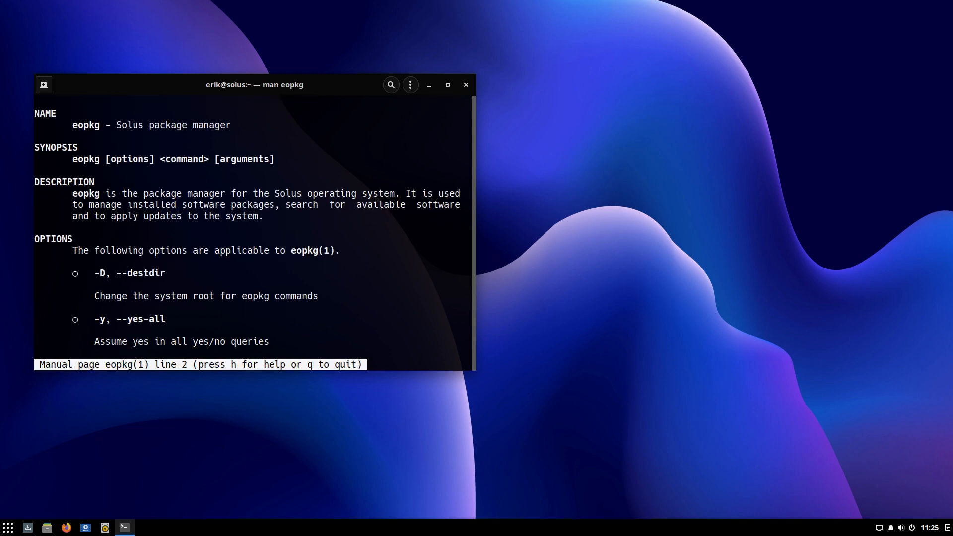
key("space")
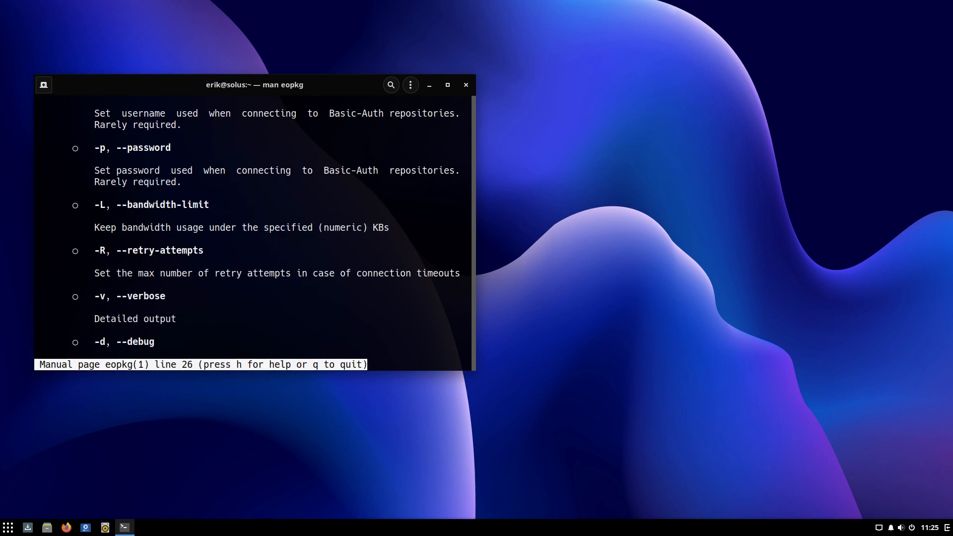
key("space")
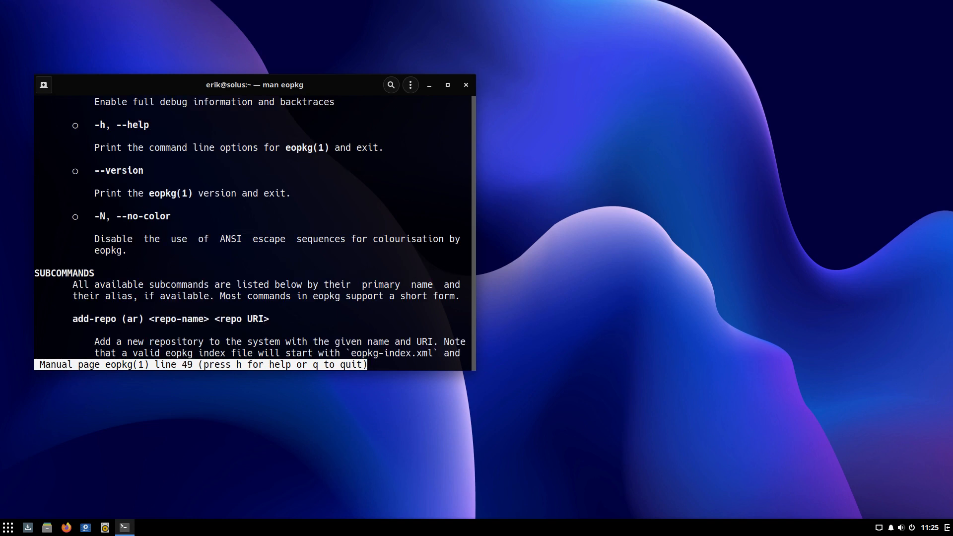
key("space")
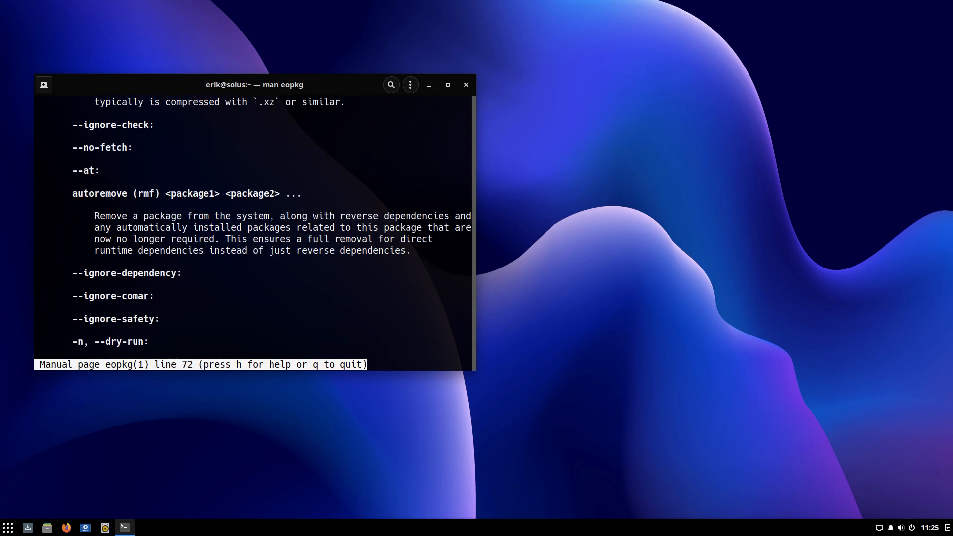
key("space")
key("space")
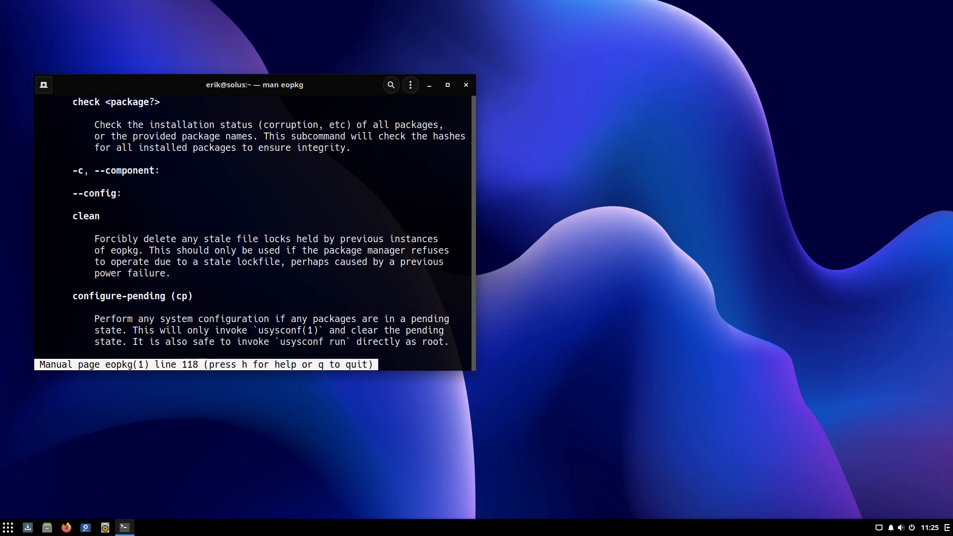
key("space")
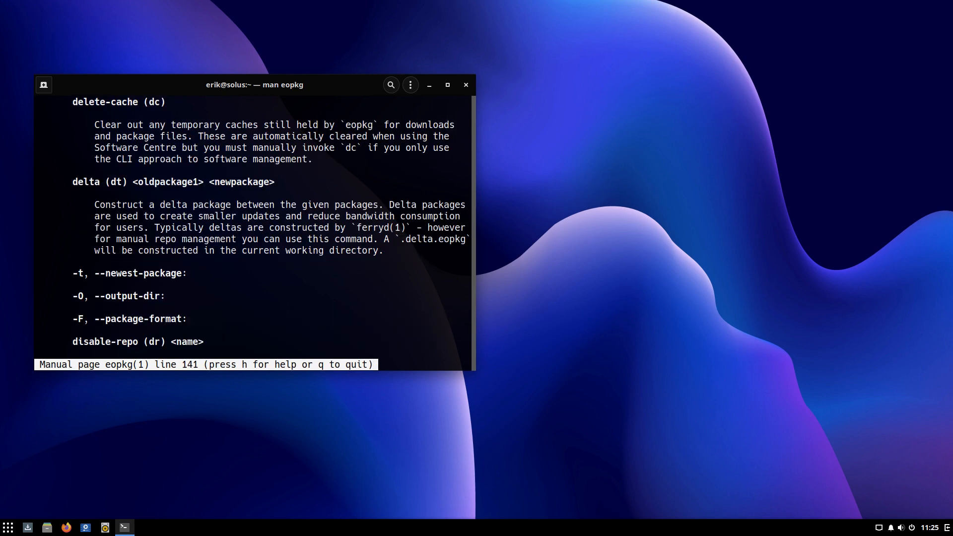
key("space")
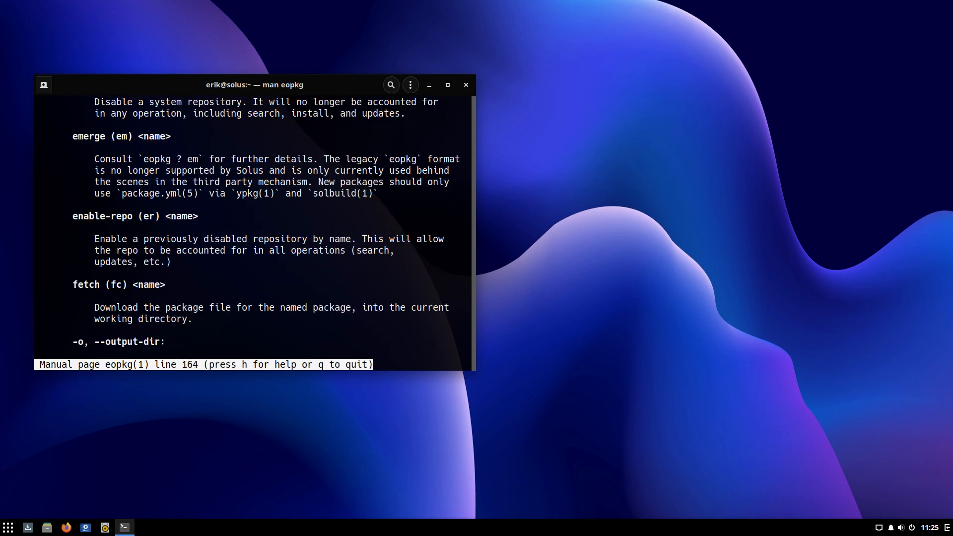
- Page on through the help, install, list, remove and search sections to upgrade
key("space")
key("space")
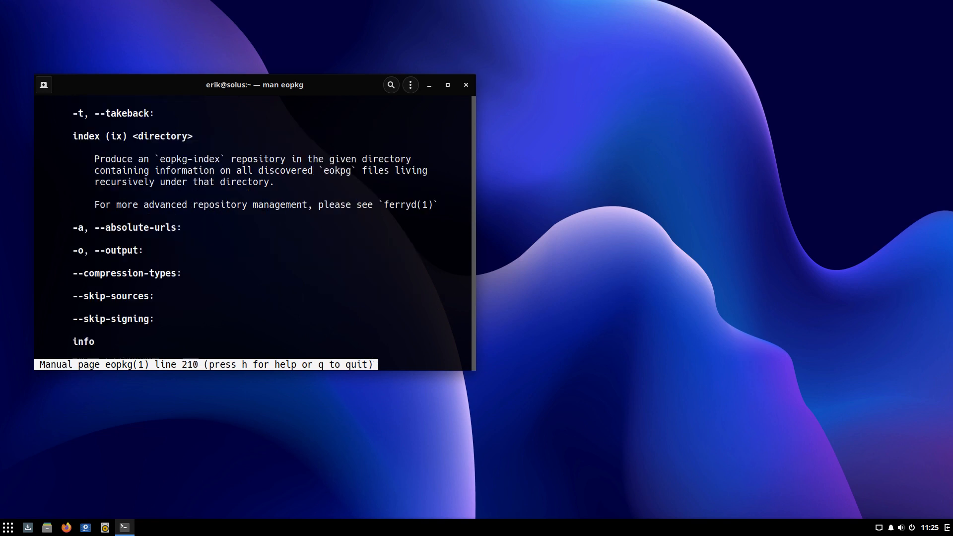
key("space")
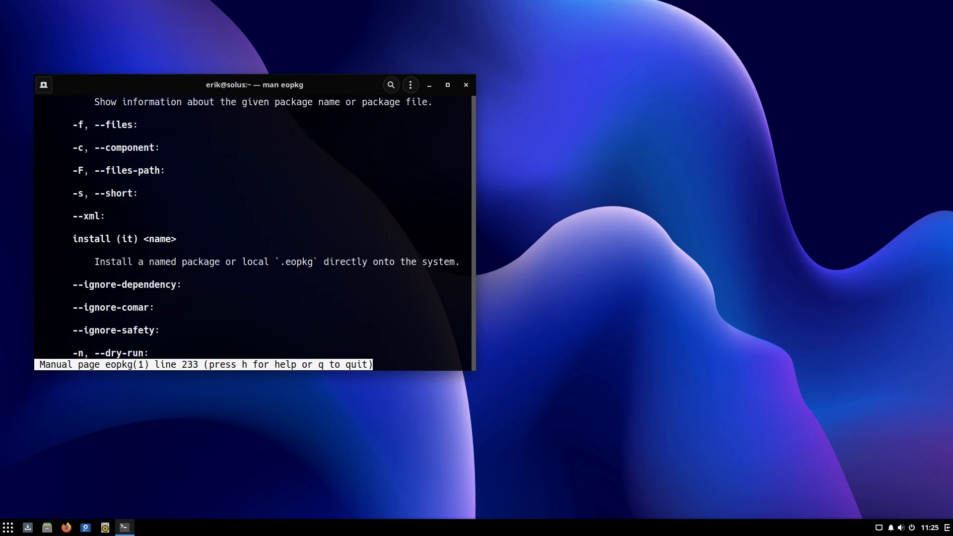
key("space")
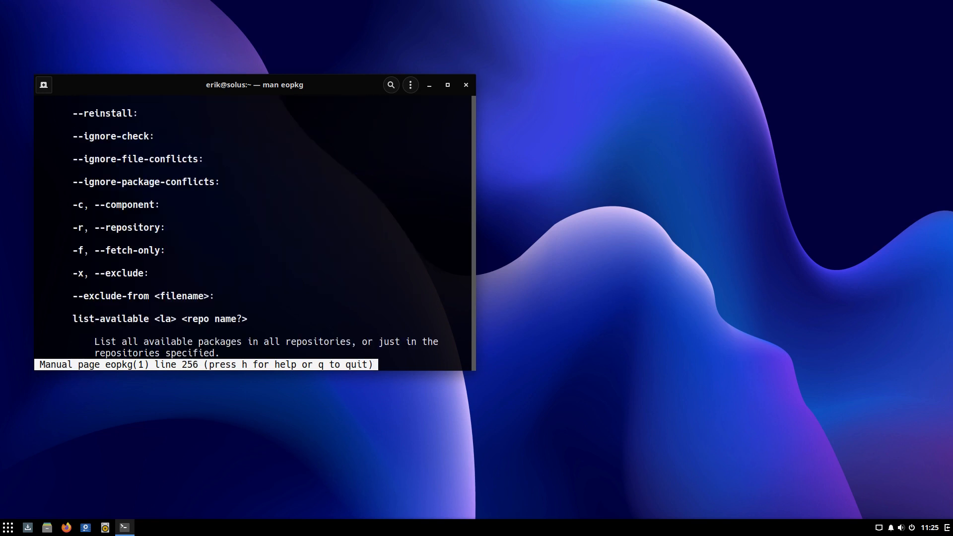
key("space")
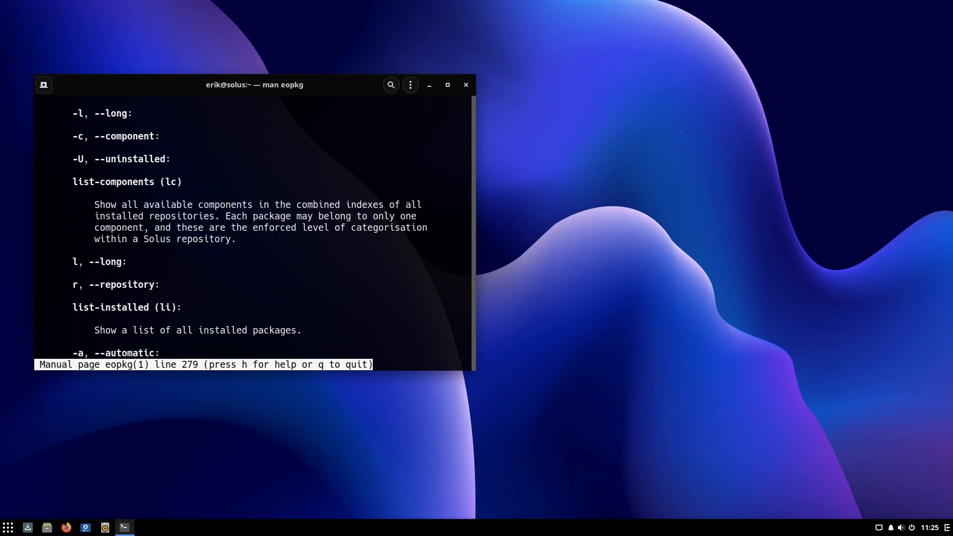
key("space")
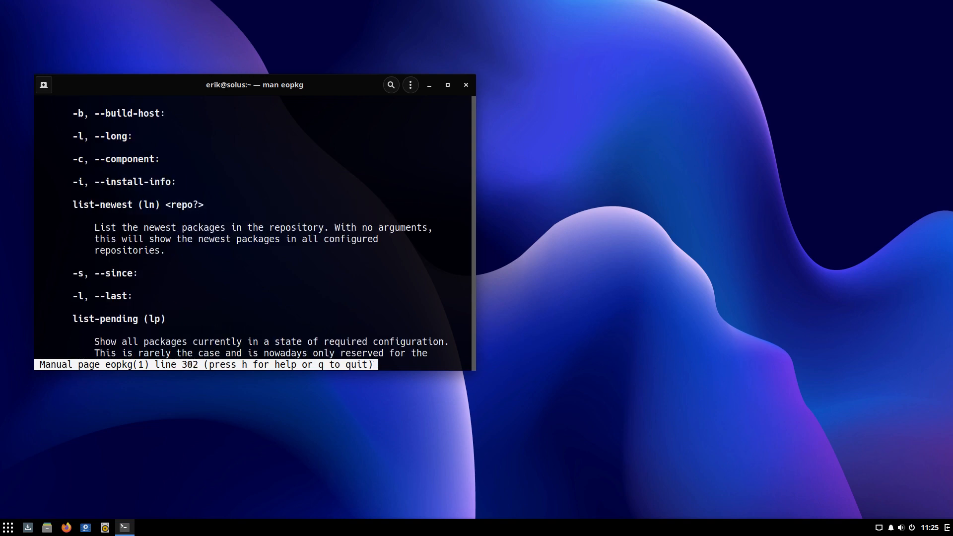
key("space")
key("space")
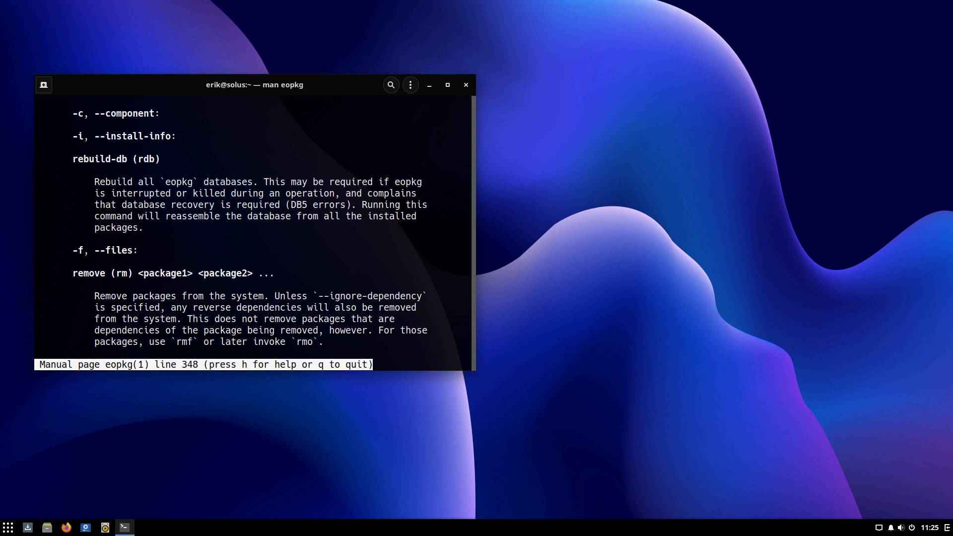
key("space")
key("space")
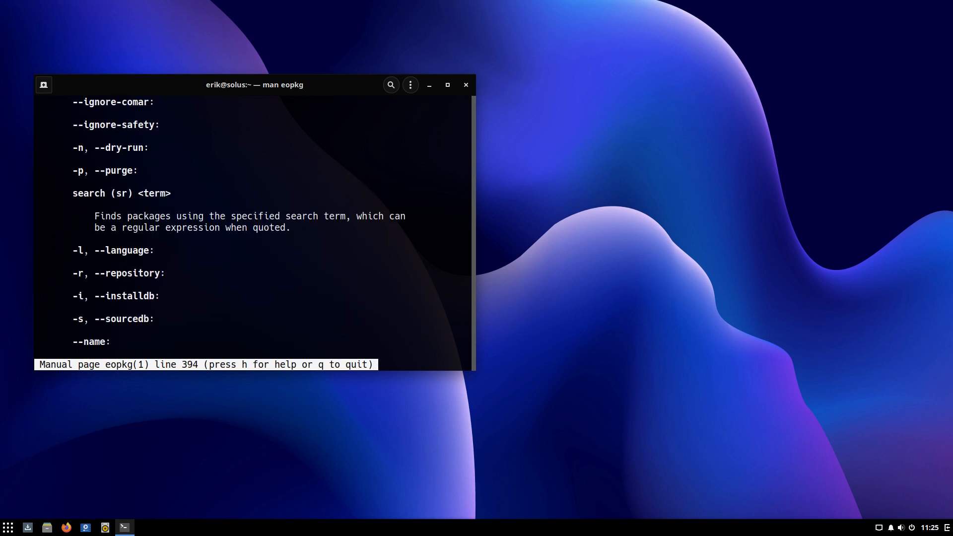
key("space")
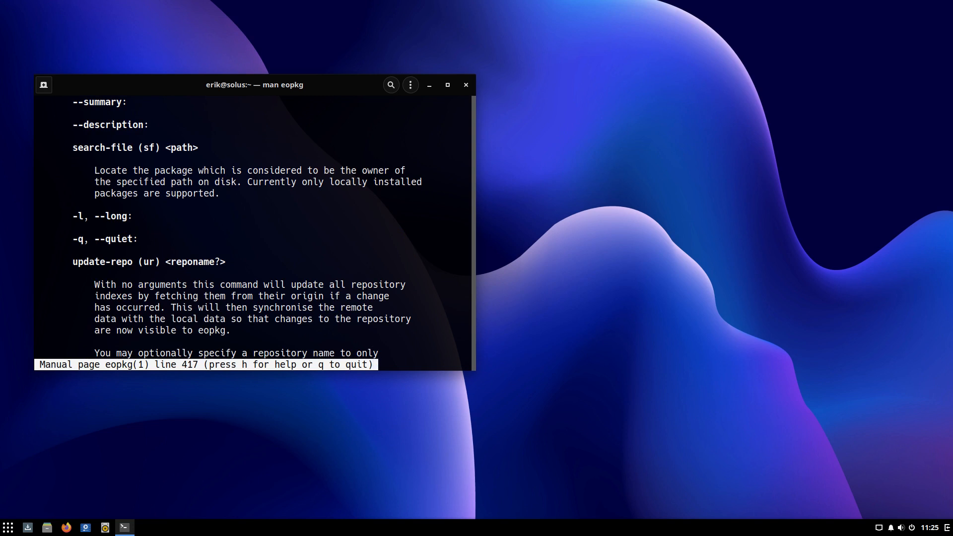
key("space")
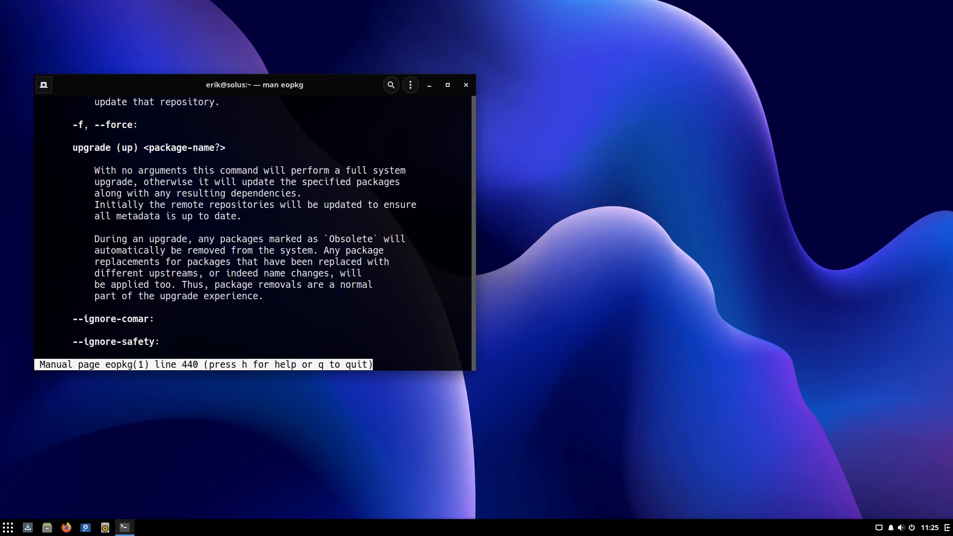
- Quit the manual and run 'sudo eopkg upgrade' by editing the recalled command
key("q")
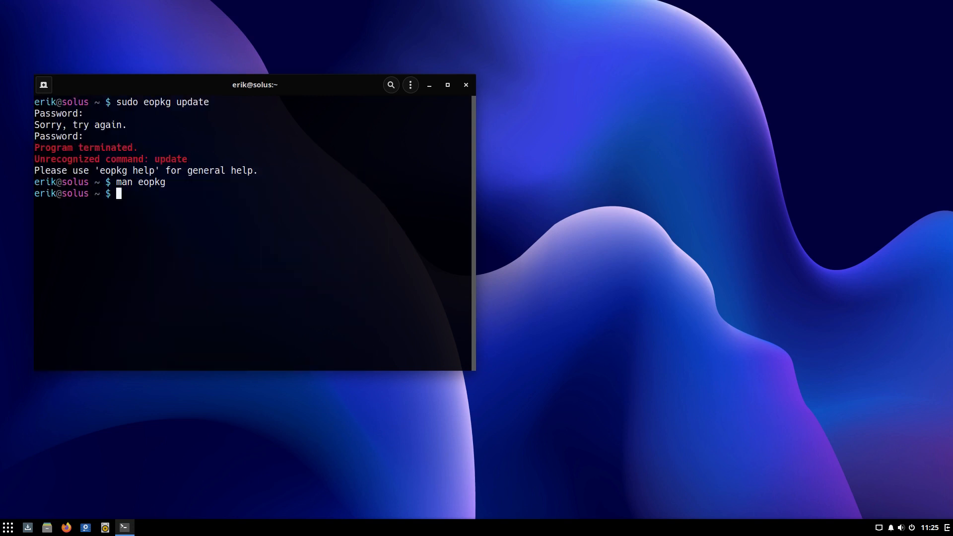
key("Up")
key("Up")
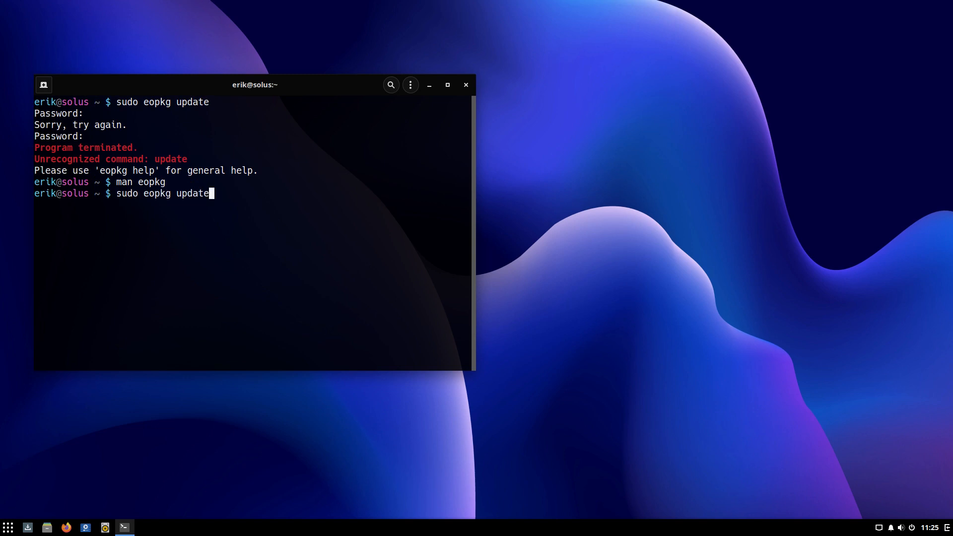
key("BackSpace")
key("BackSpace")
key("BackSpace")
key("BackSpace")
type("grade")
key("Return")
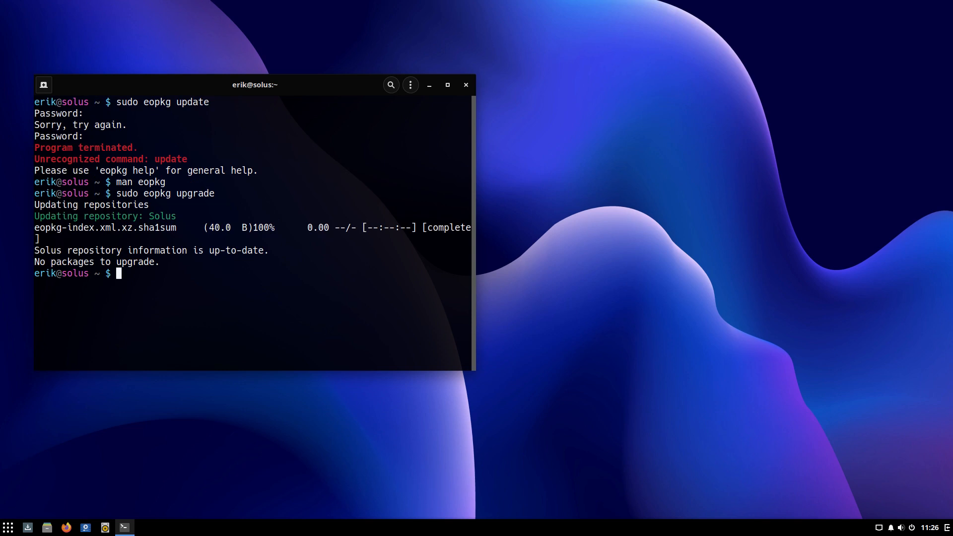
- Open and dismiss the application menu and the power options menu without choosing anything
left_click(4, 526)
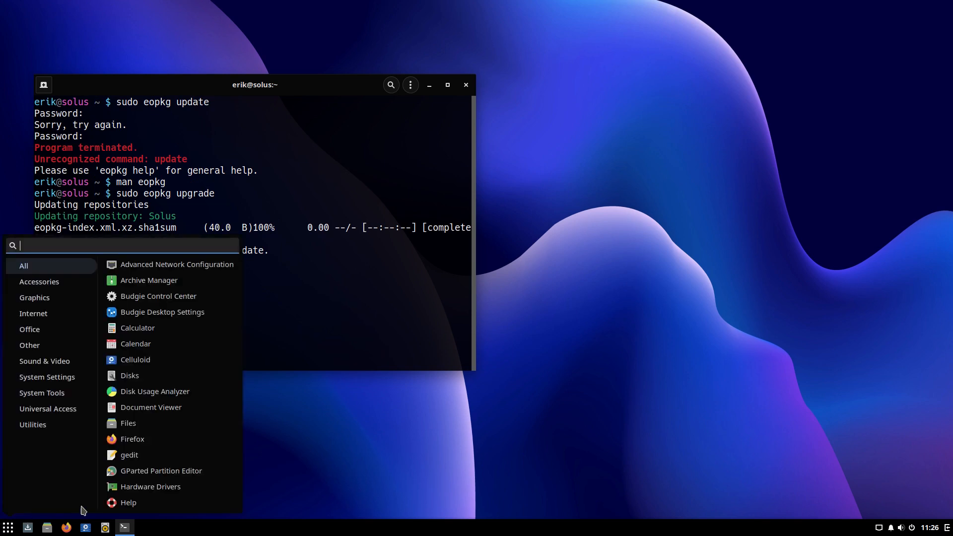
left_click(658, 286)
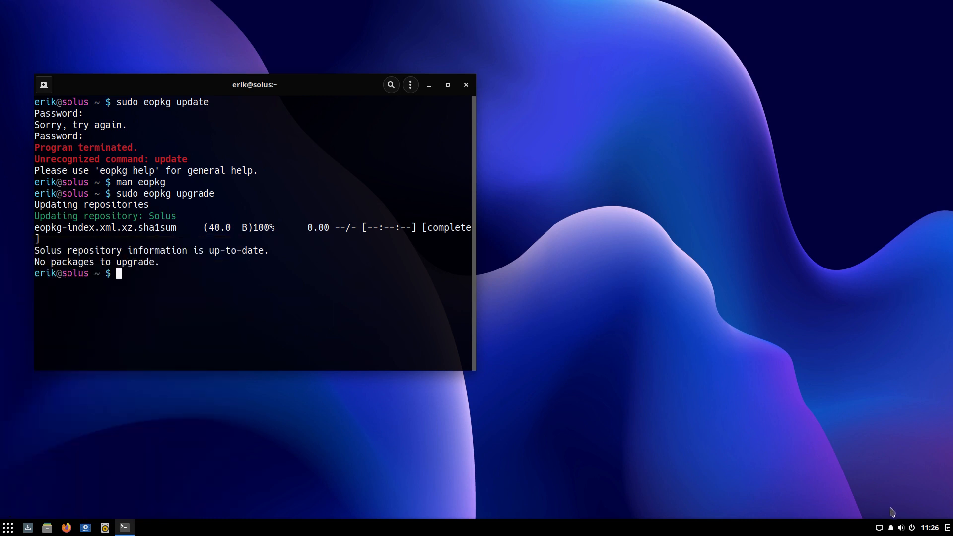
left_click(947, 528)
left_click(912, 527)
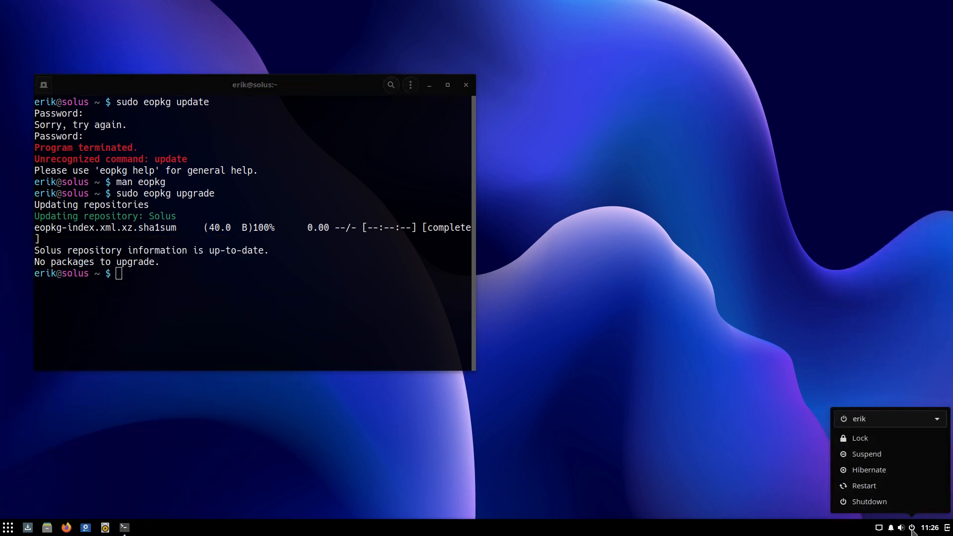
left_click(912, 529)
left_click(912, 530)
left_click(869, 492)
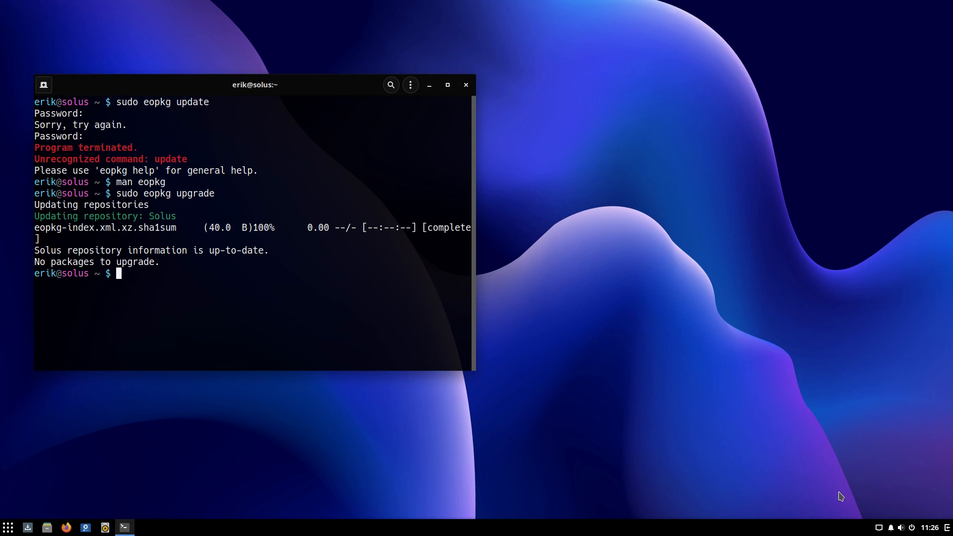
left_click(912, 529)
left_click(871, 491)
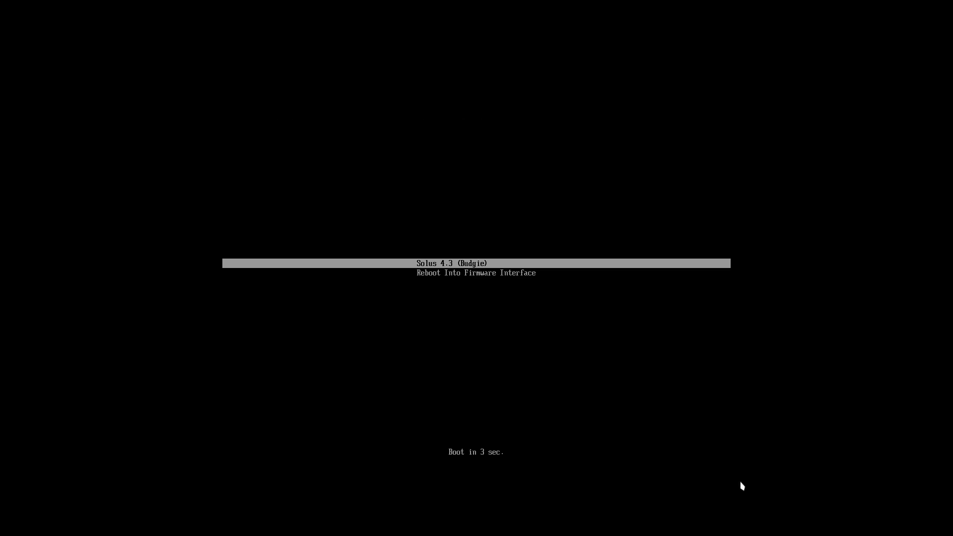
- Boot Solus 4.3 Budgie from the boot menu into the live desktop
key("Return")
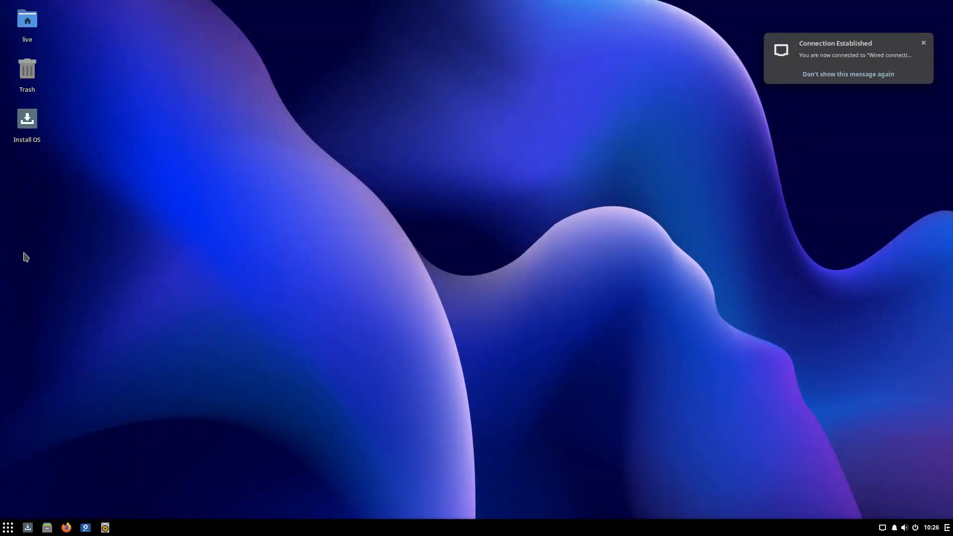
left_click(8, 528)
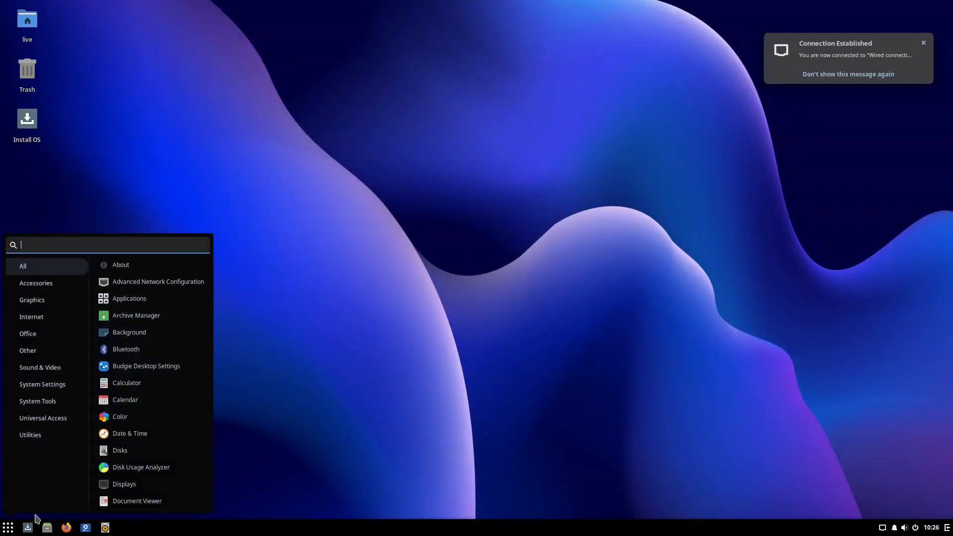
left_click(947, 527)
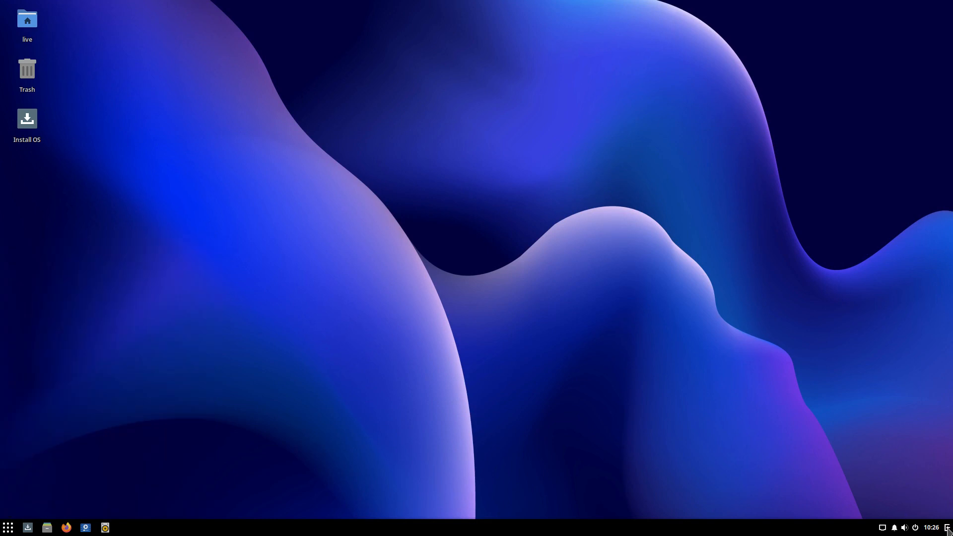
- Shut down the live session from the tray power menu and confirm
left_click(916, 528)
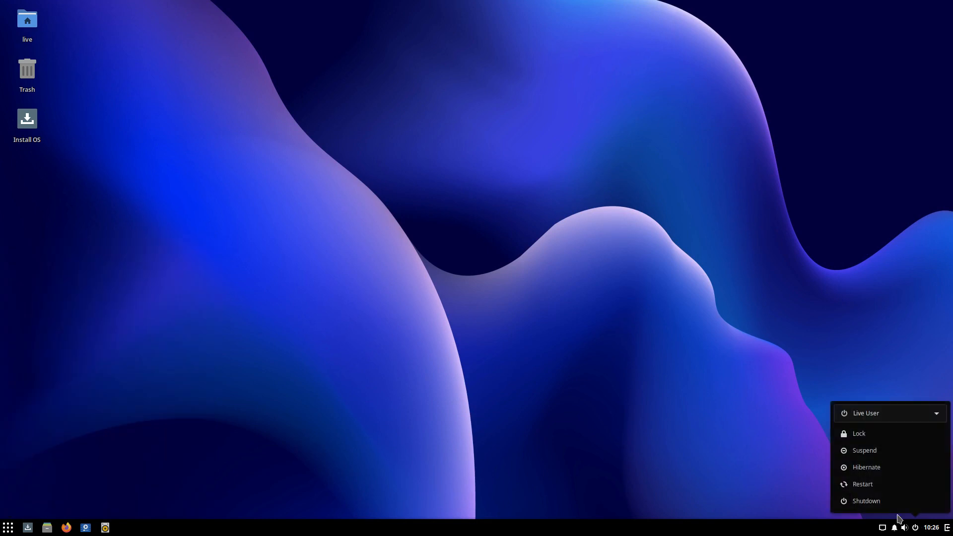
left_click(864, 500)
left_click(504, 281)
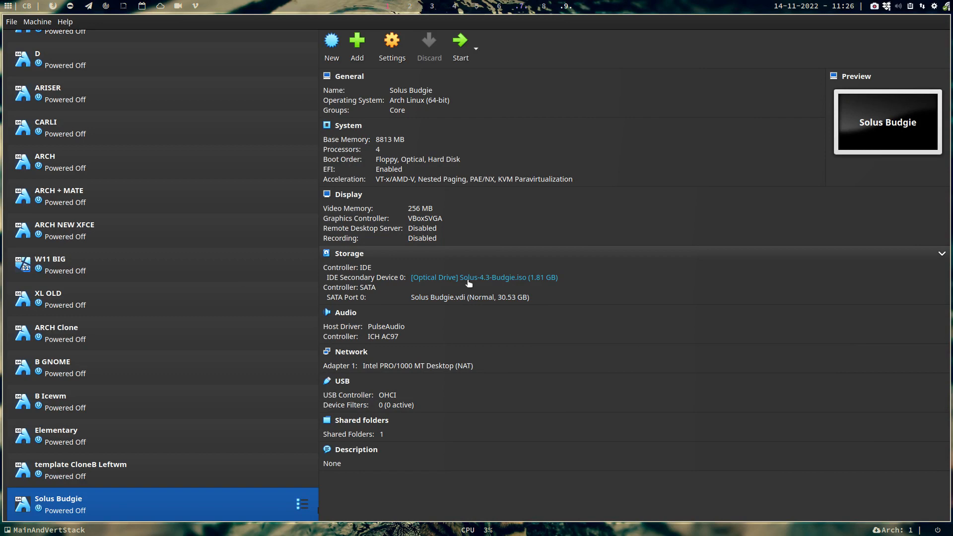
- Eject the ISO from the optical drive, start the VM, then power it off
left_click(468, 284)
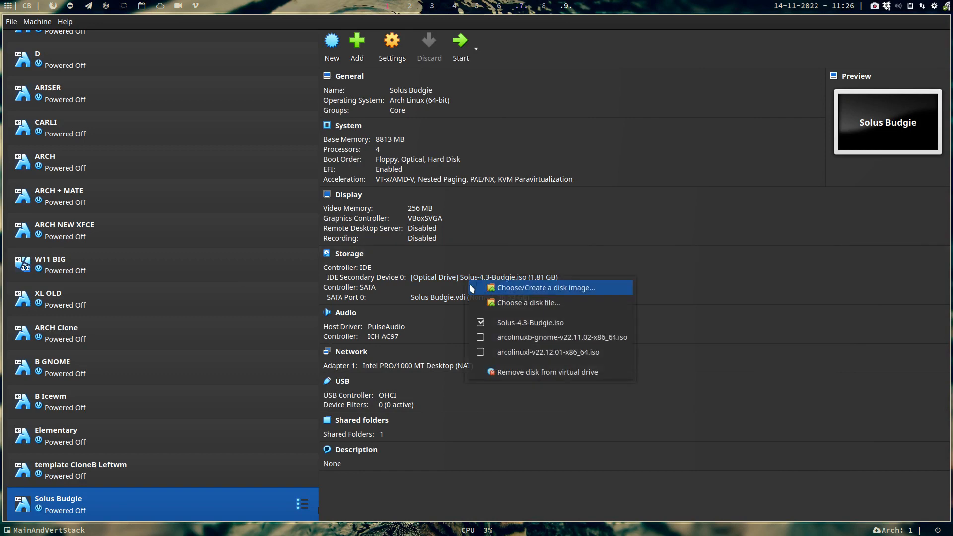
left_click(479, 372)
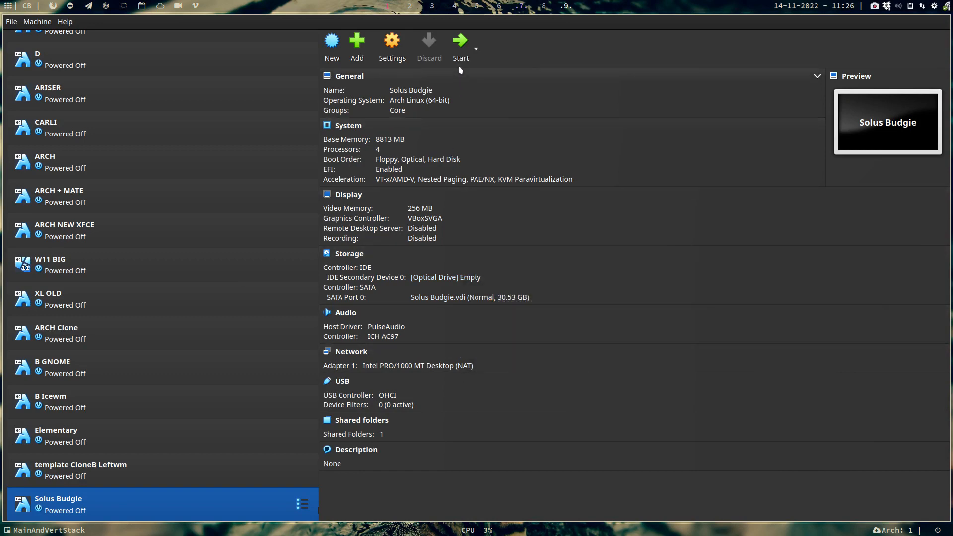
left_click(460, 45)
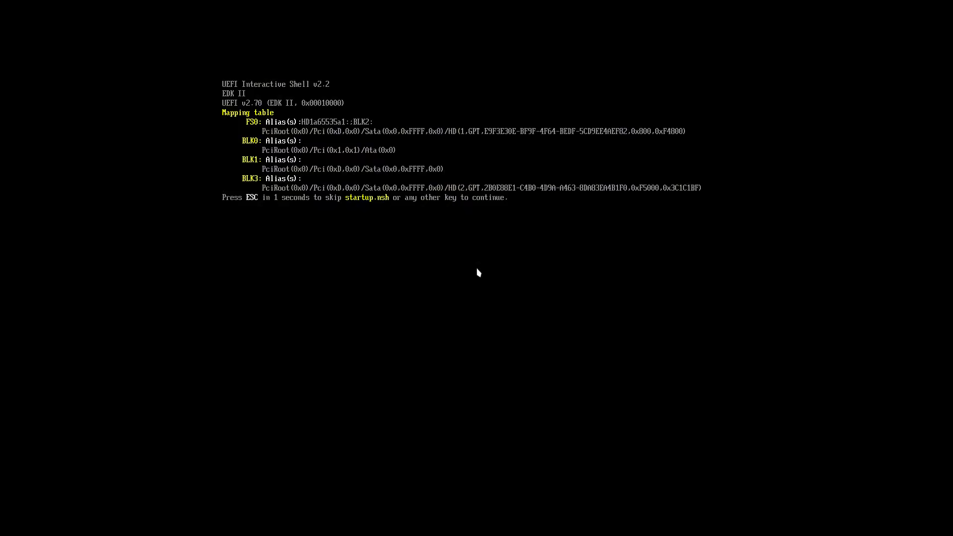
key("ctrl+f")
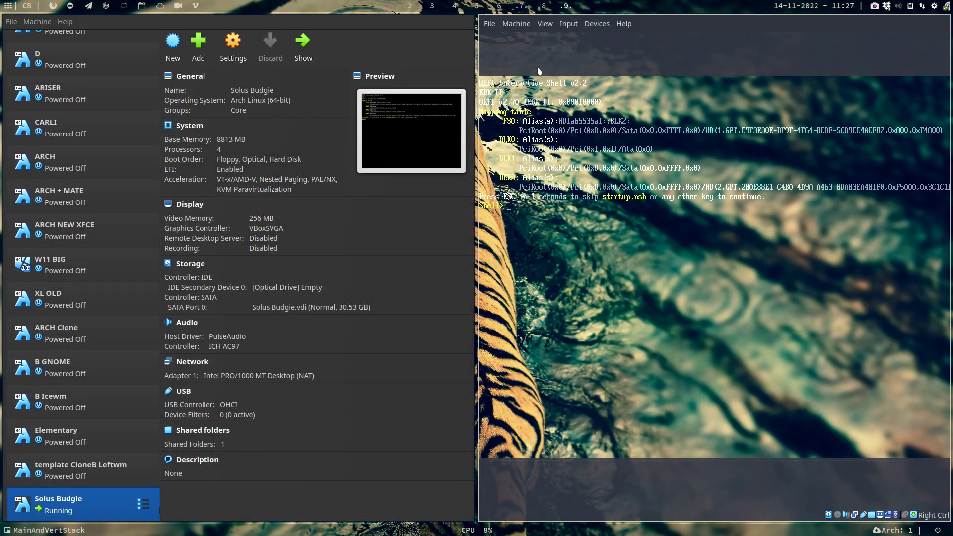
left_click(490, 23)
left_click(516, 78)
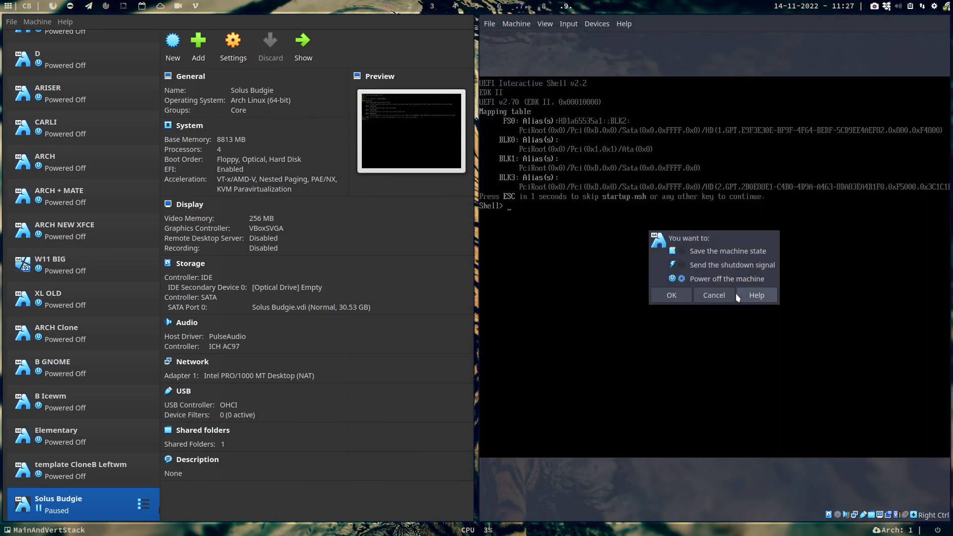
left_click(671, 295)
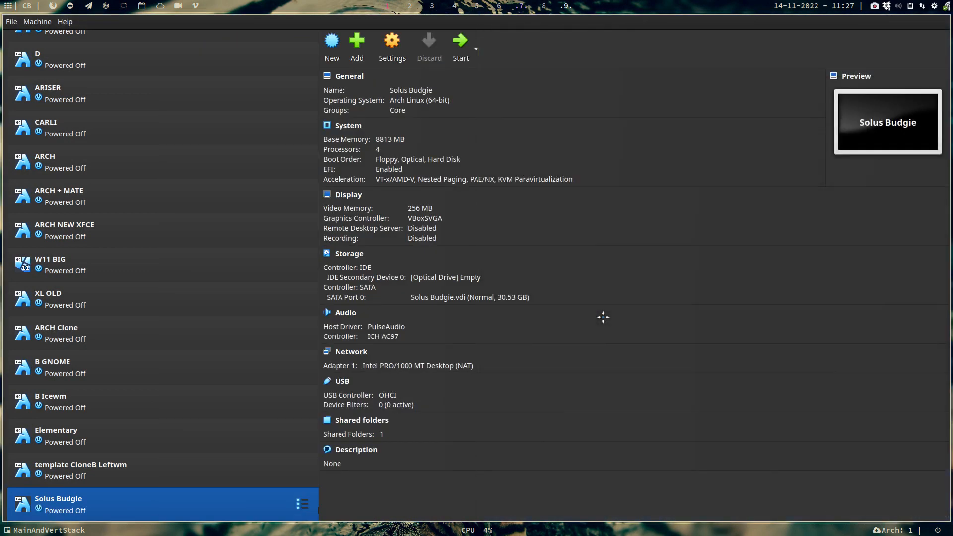
- Reattach Solus-4.3-Budgie.iso to the optical drive and start the VM to its boot menu
left_click(469, 277)
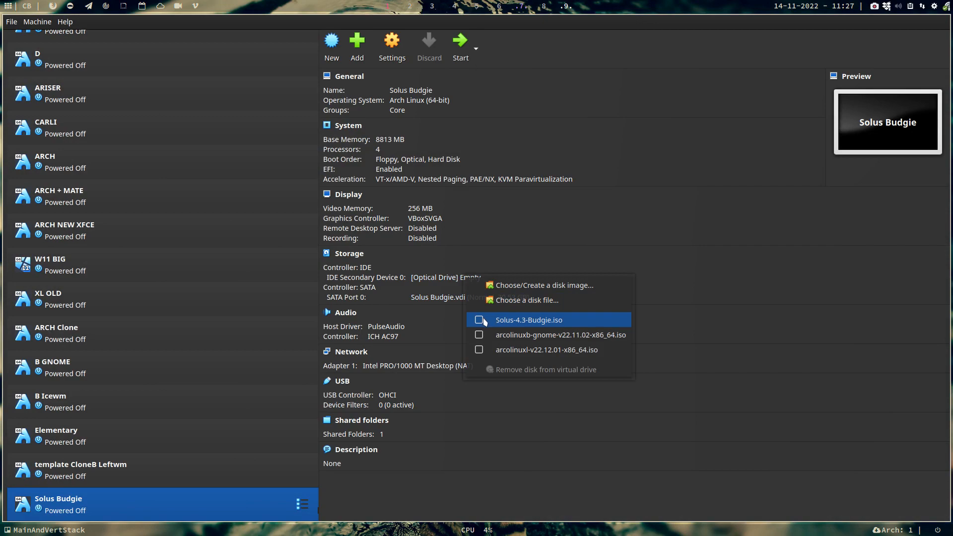
left_click(484, 321)
left_click(459, 40)
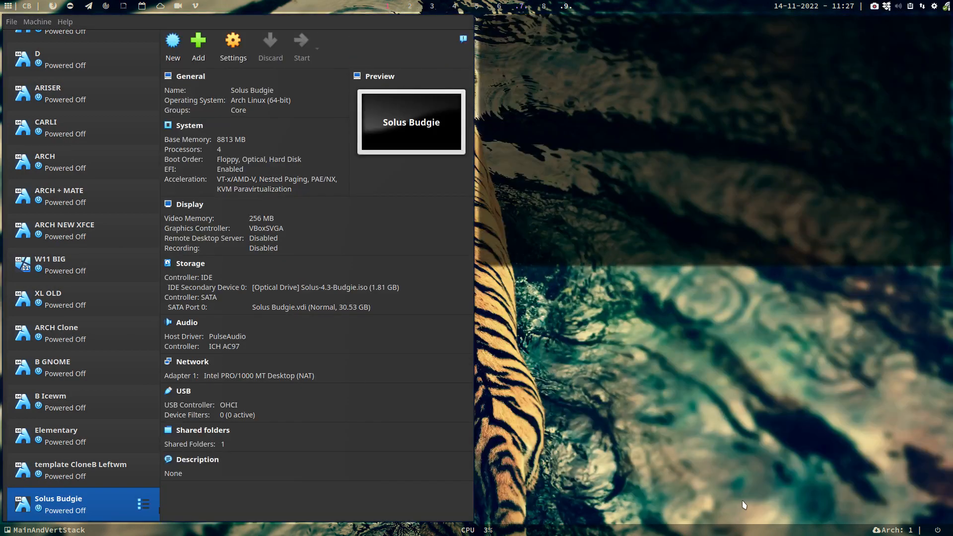
key("Down")
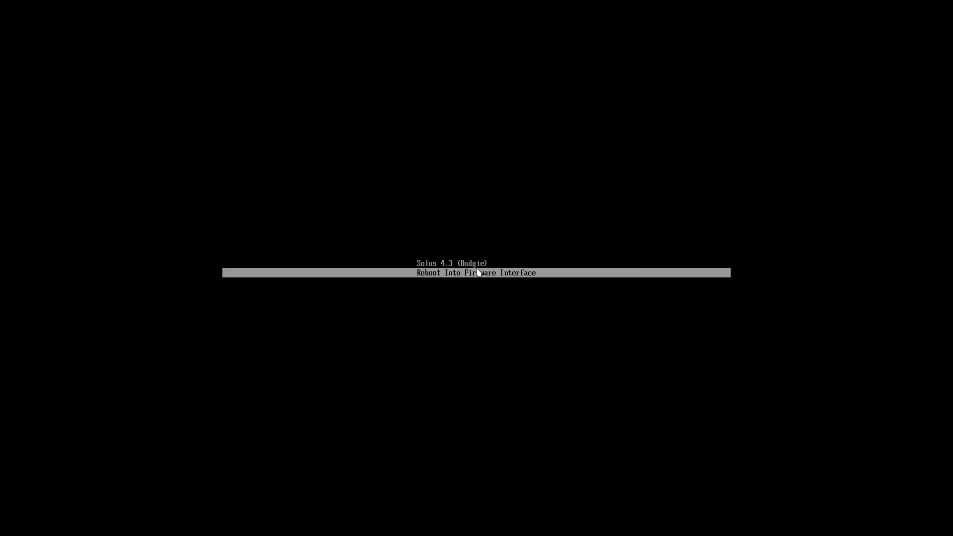
- Boot from the virtual hard disk via the firmware Boot Manager
key("Return")
key("Down")
key("Down")
key("Return")
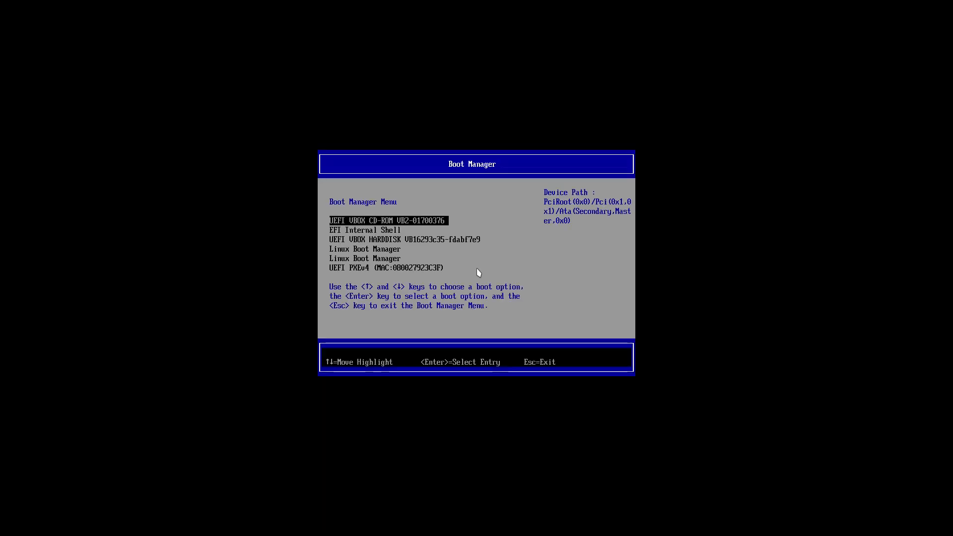
key("Down")
key("Down")
key("Return")
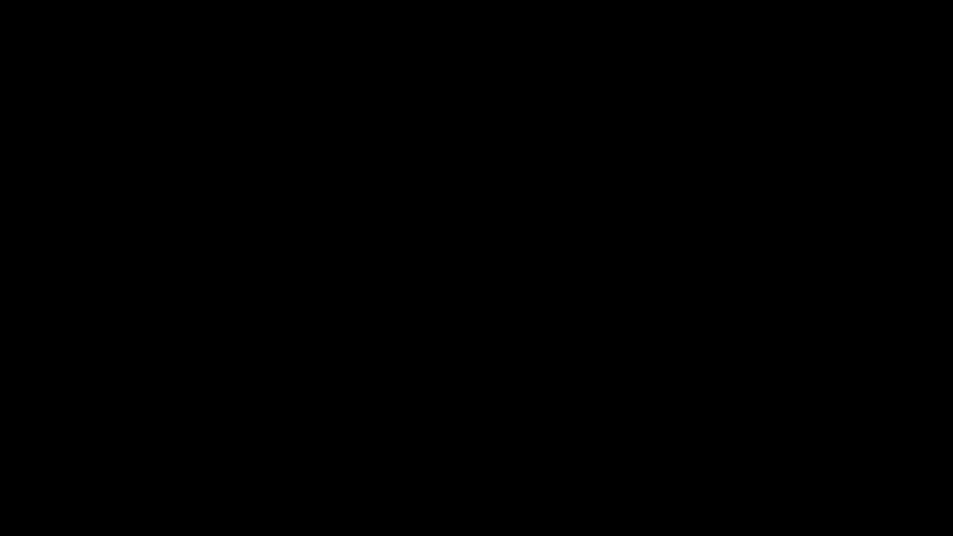
- Enter the account password, then retype it correctly after the rejected first attempt
type("••••")
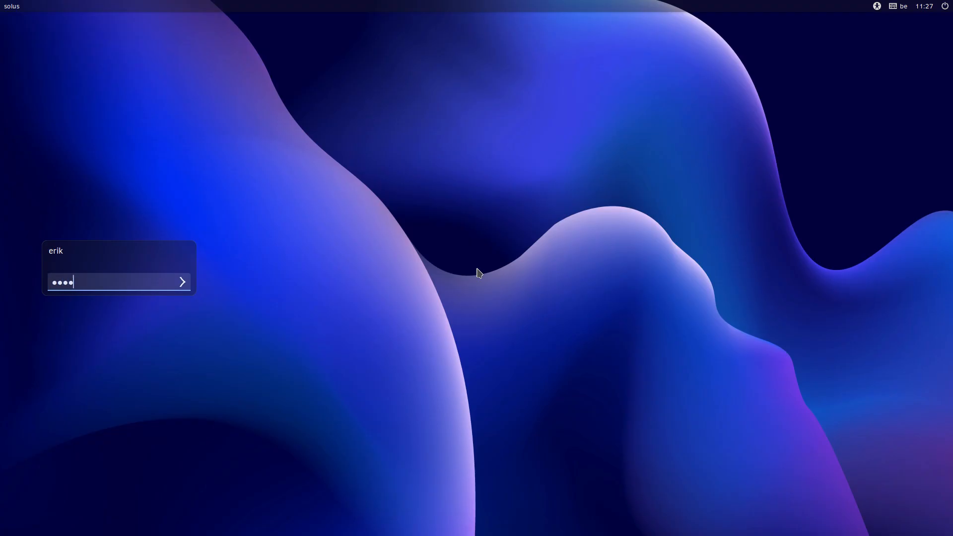
key("Return")
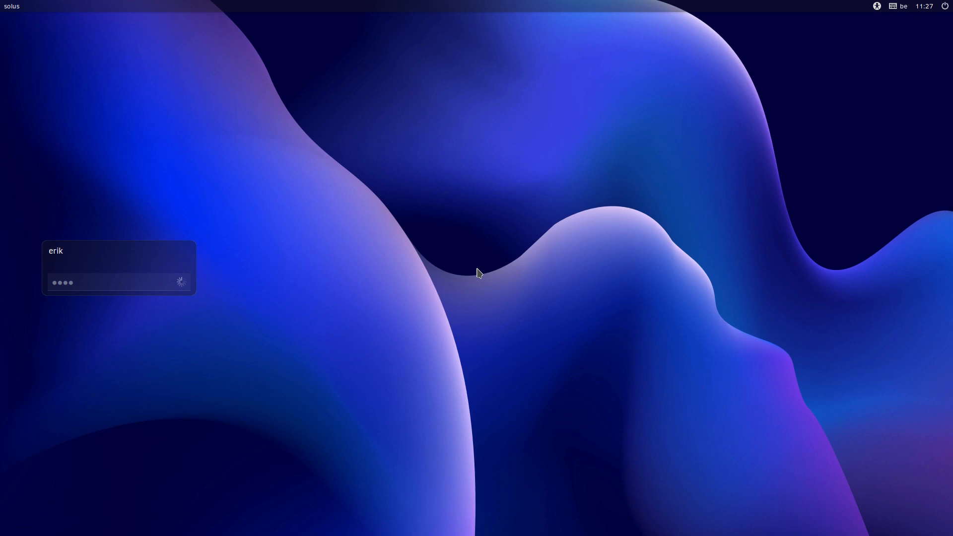
type("•••••••")
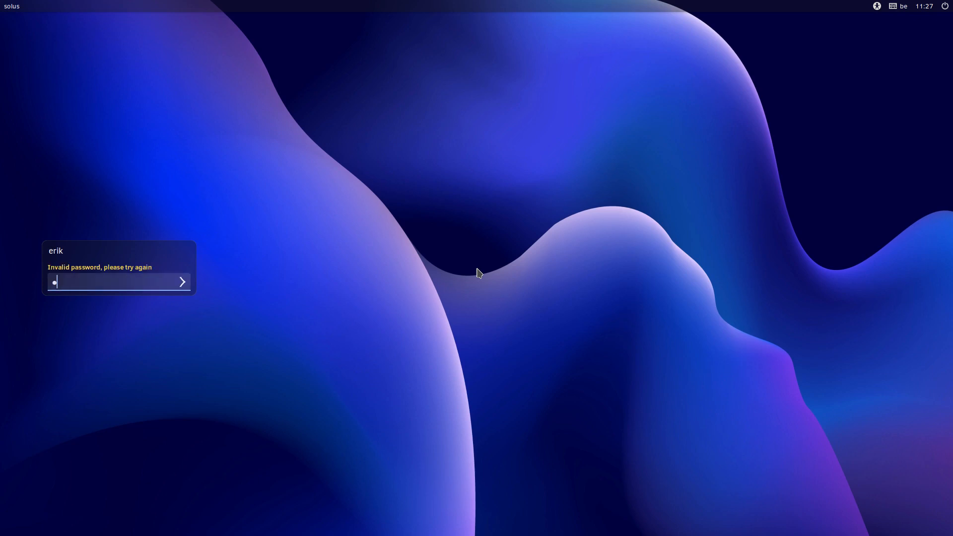
type("•")
key("Return")
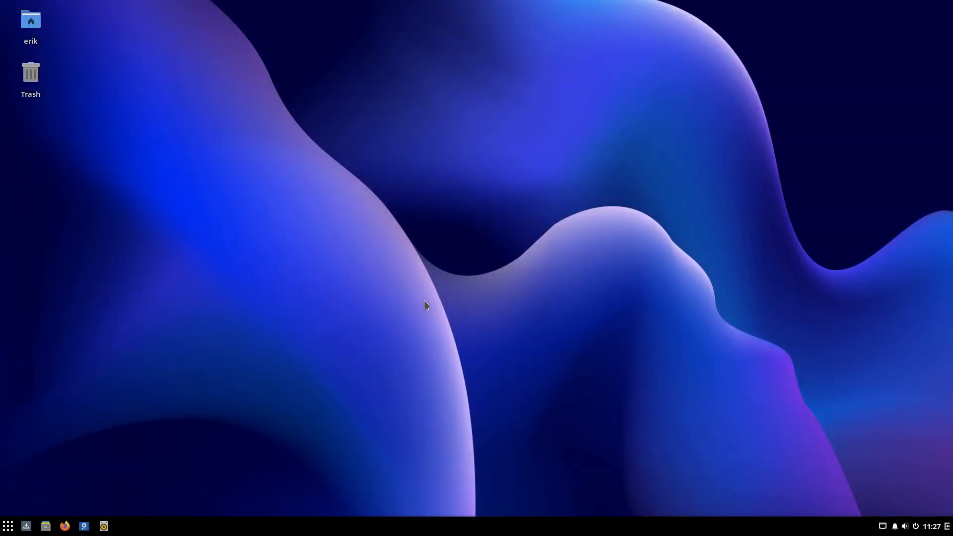
- Launch Terminal from the Budgie menu search 'term' and run neofetch
left_click(9, 526)
type("term")
key("Return")
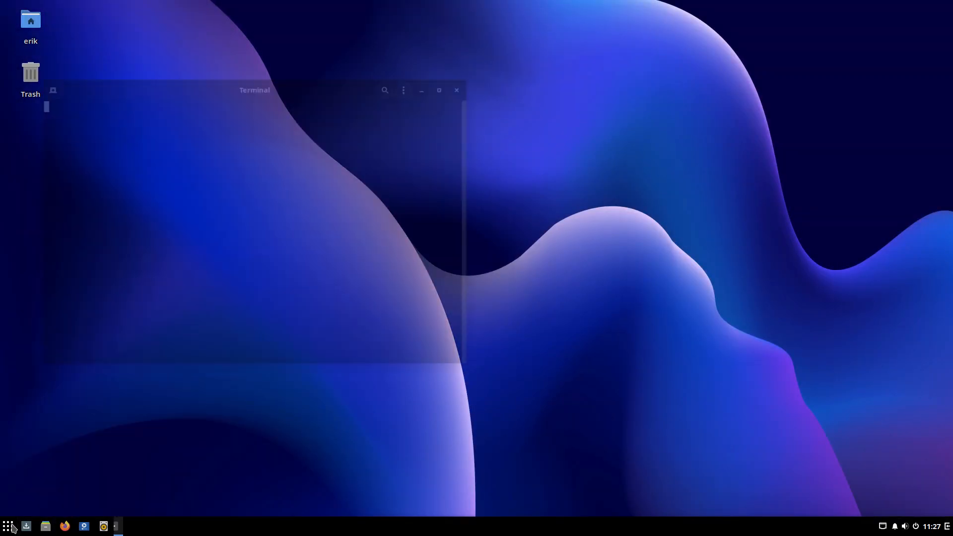
type("neofetch")
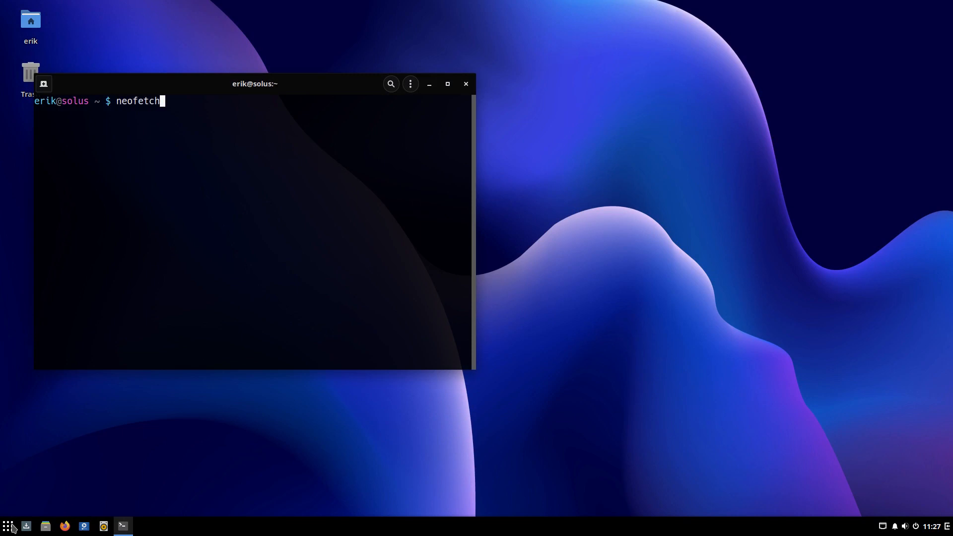
key("Return")
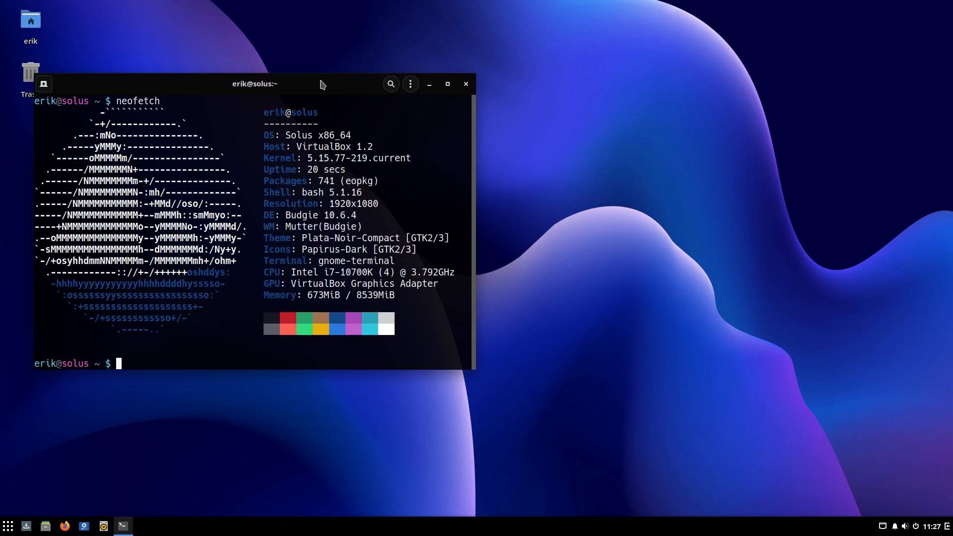
- Move the terminal window to the right and briefly highlight the kernel version
left_click_drag(353, 79, 693, 68)
left_click_drag(660, 145, 709, 147)
left_click(724, 147)
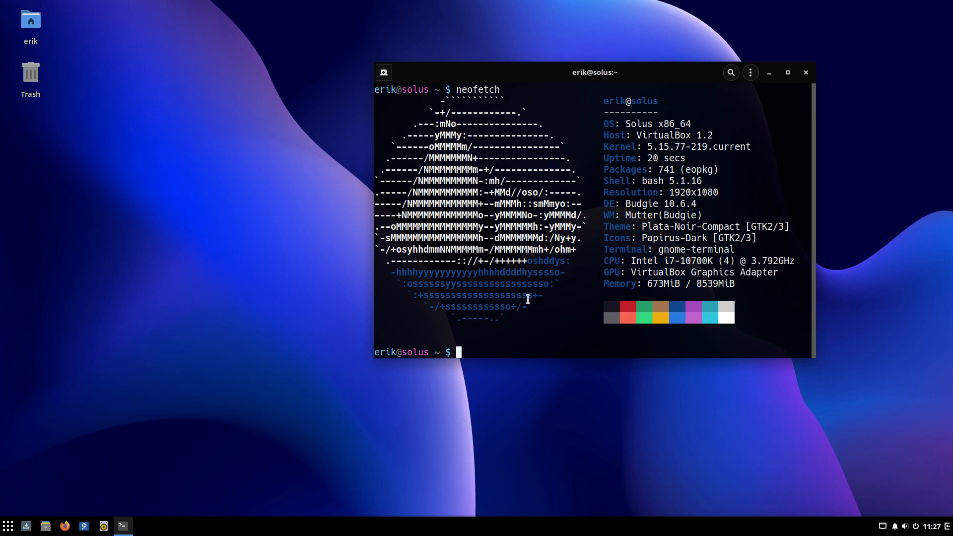
- Try 'sudo eopkg install spotify', which finds no such package
type("sudo eopkg install spitif")
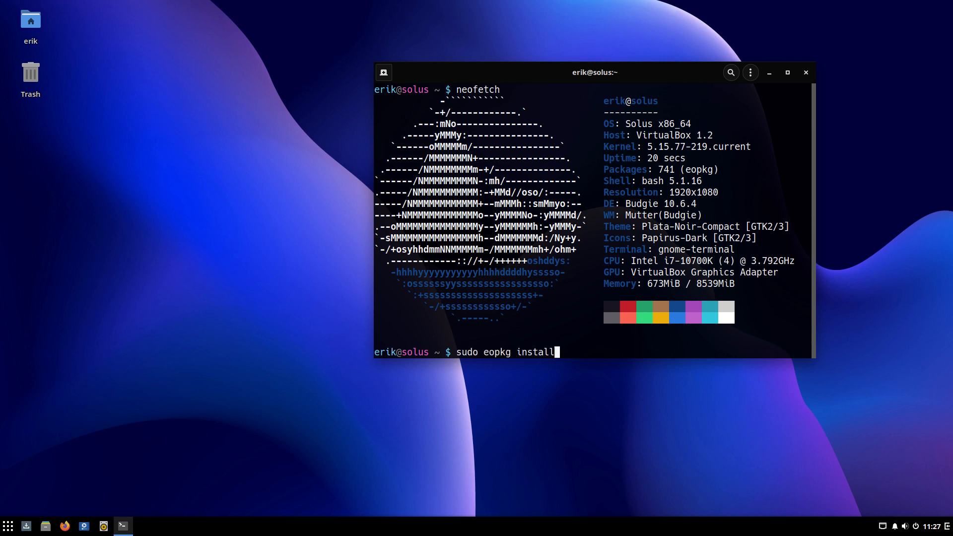
key("BackSpace")
key("BackSpace")
key("BackSpace")
key("BackSpace")
type("otif")
key("BackSpace")
key("BackSpace")
key("BackSpace")
type("tify")
key("Return")
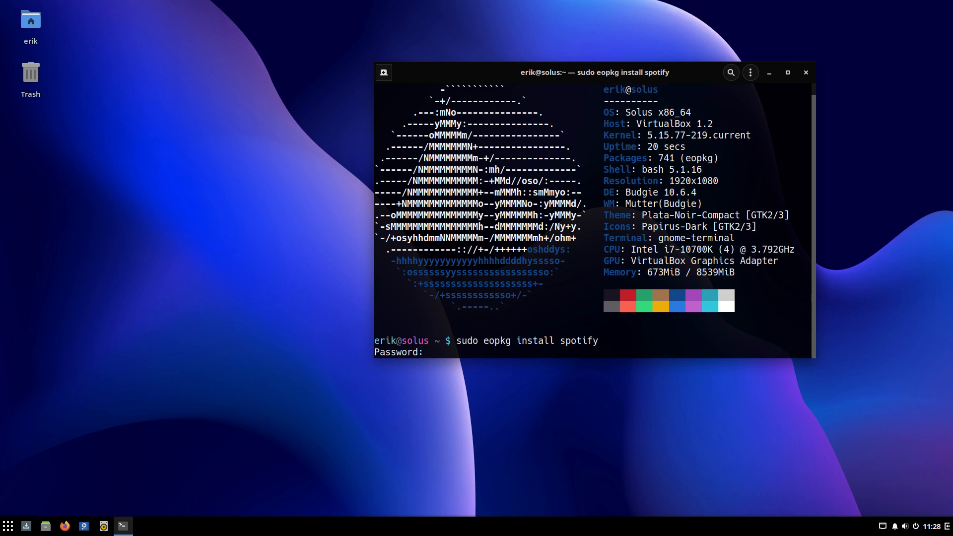
key("Return")
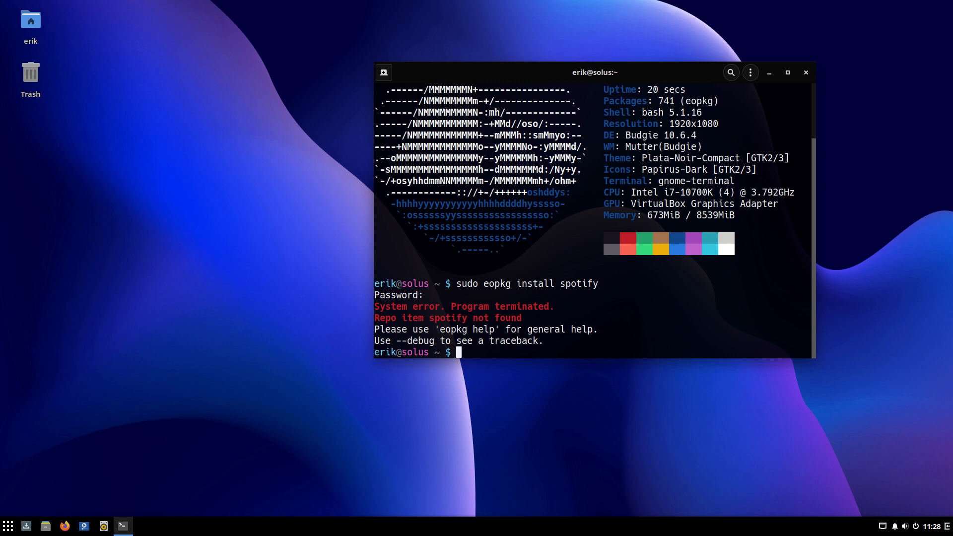
key("Up")
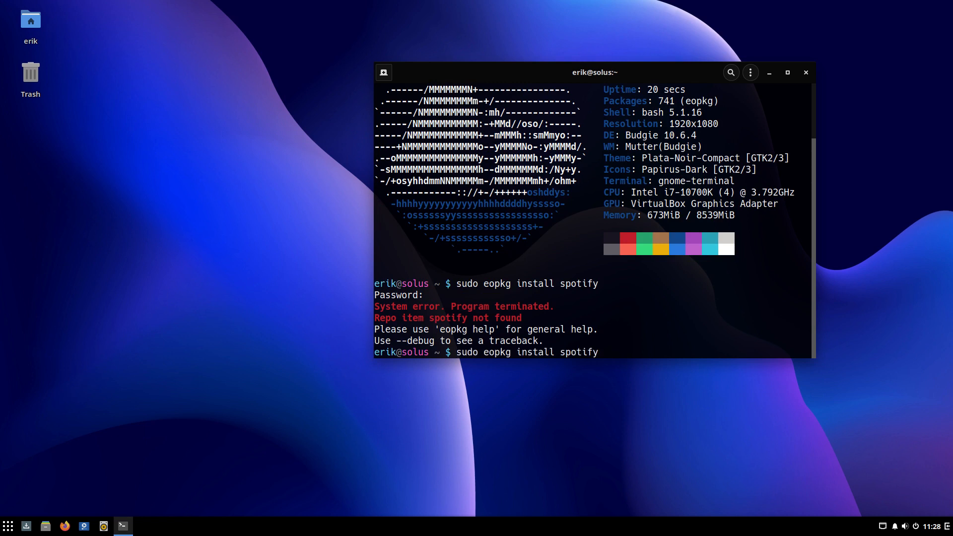
key("Return")
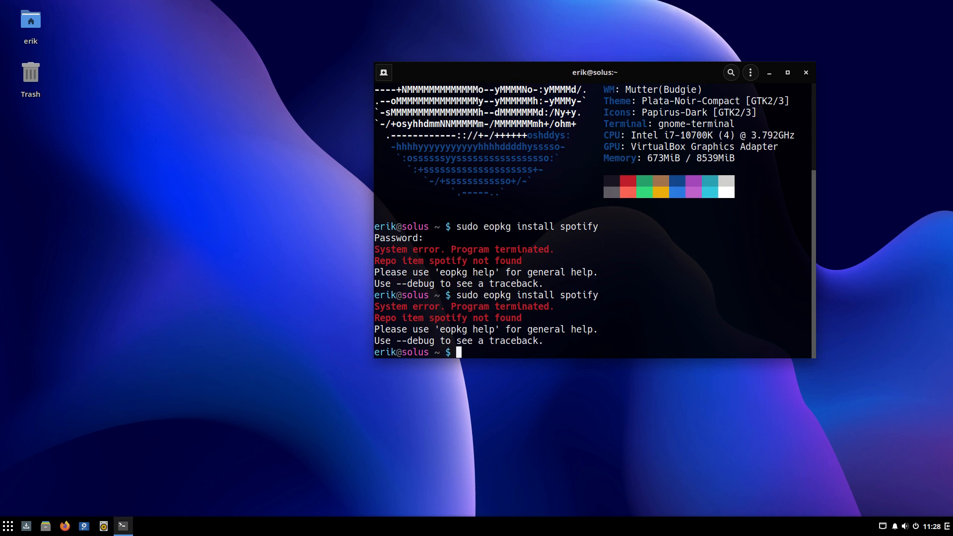
- Install spotify-qt with 'sudo eopkg install spotify-qt', answering yes for its dependencies
key("Up")
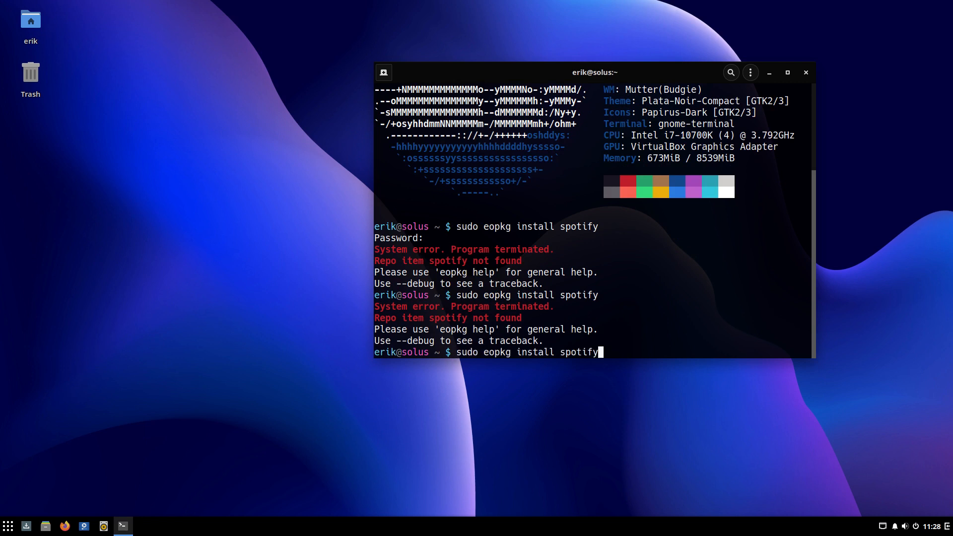
type("-qt")
key("Tab")
key("Tab")
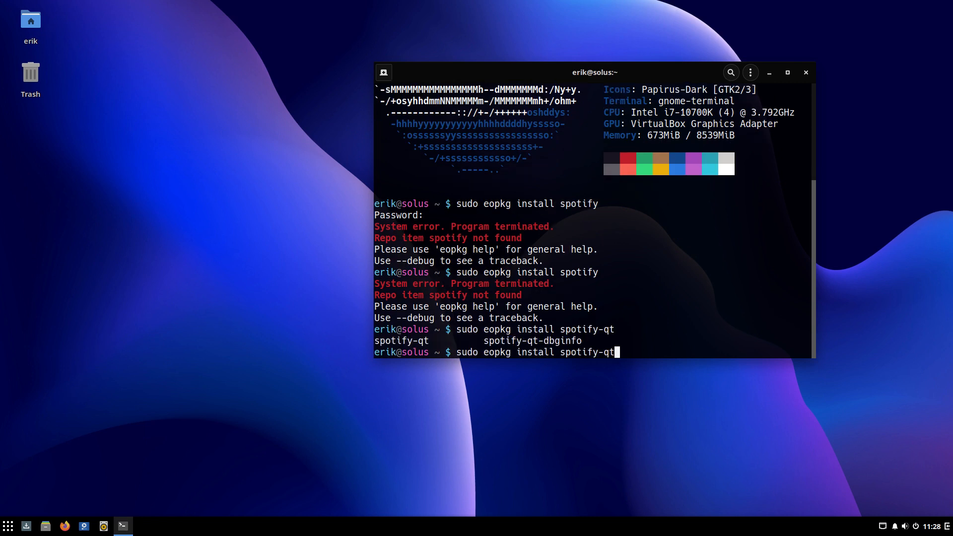
key("Return")
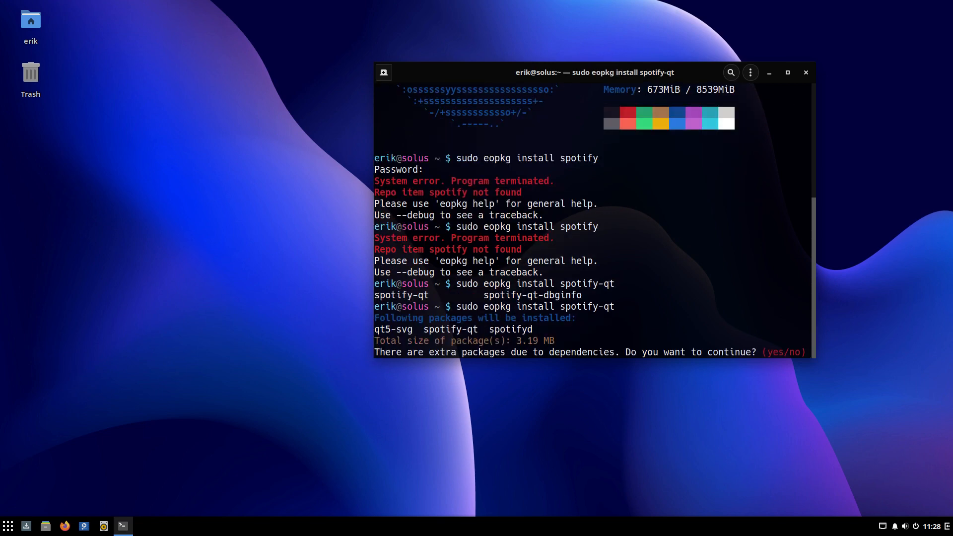
type("yes")
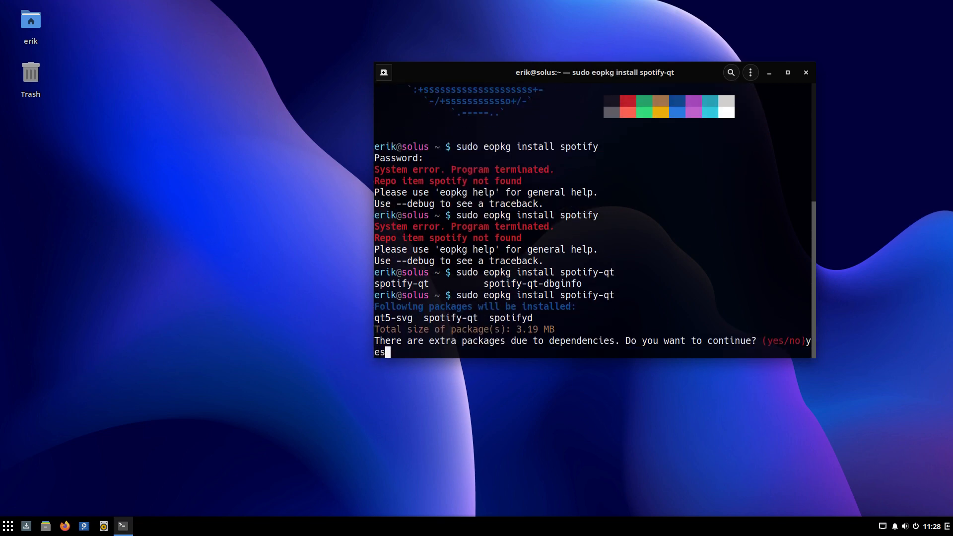
key("Return")
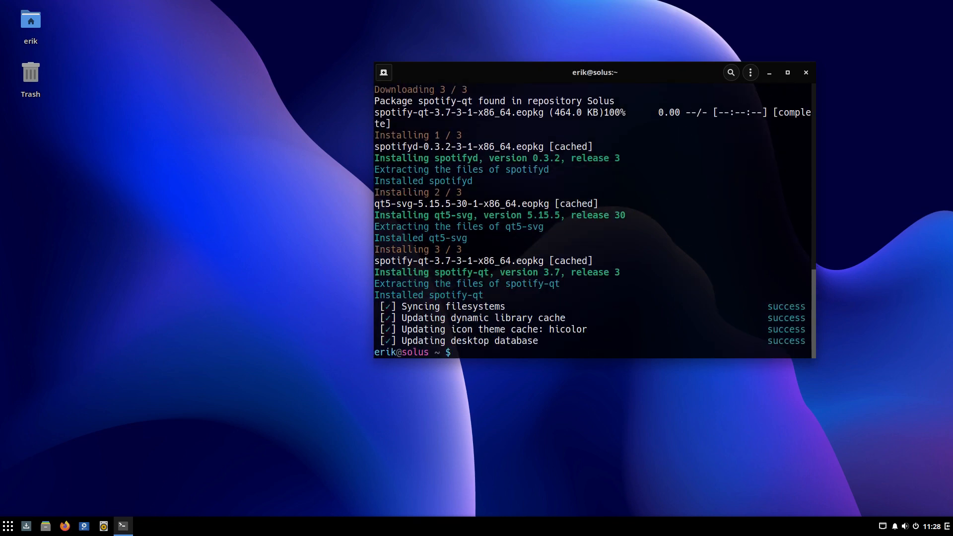
- List all packages beginning with 'sp' using Tab completion
key("Up")
key("BackSpace")
key("BackSpace")
key("BackSpace")
key("BackSpace")
key("BackSpace")
key("BackSpace")
key("BackSpace")
key("BackSpace")
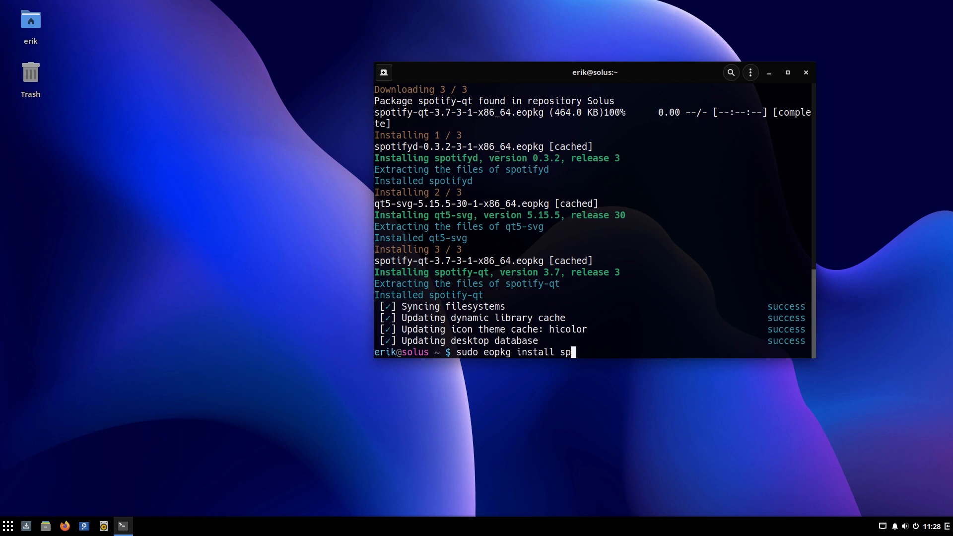
key("Tab")
key("Tab")
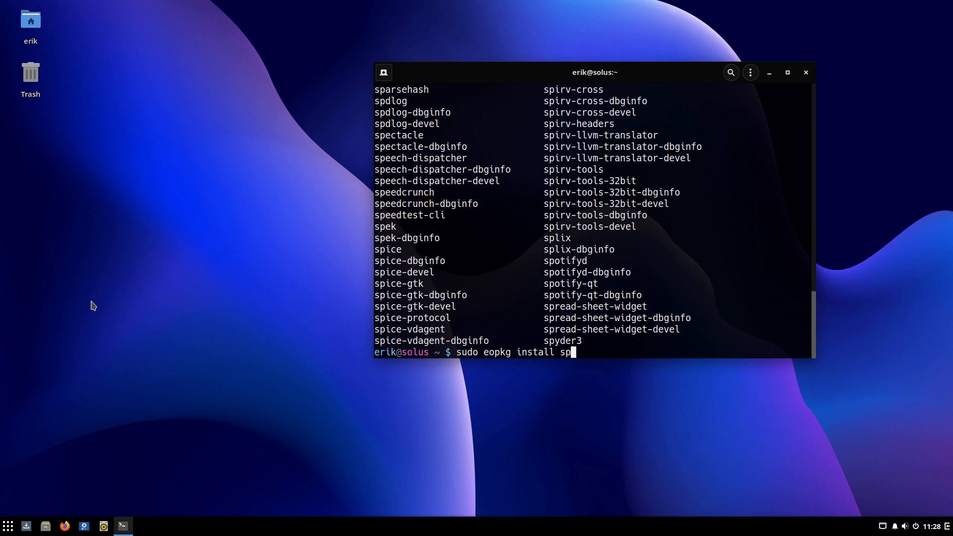
left_click(7, 527)
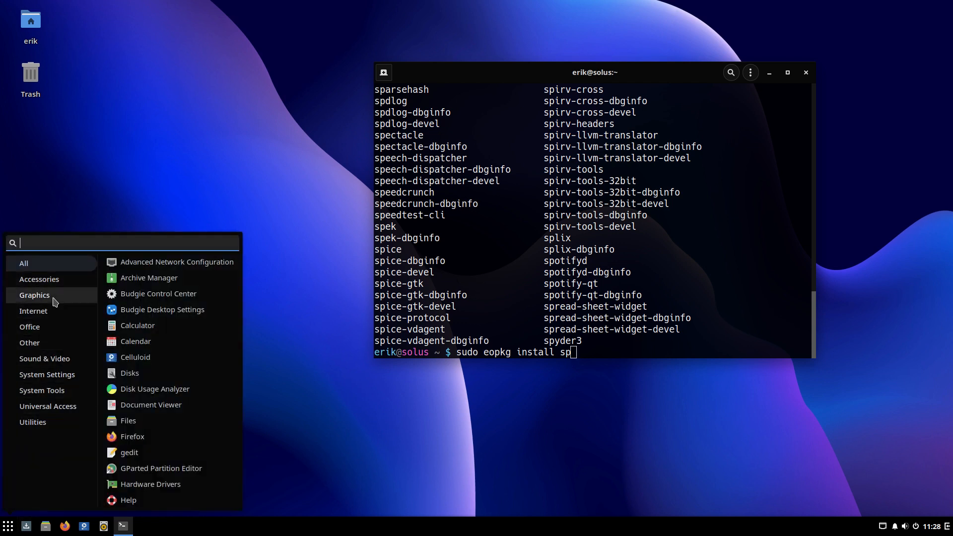
- Launch spotify-qt from Sound & Video, cancel its API key setup, and close the terminal
left_click(55, 359)
left_click(173, 300)
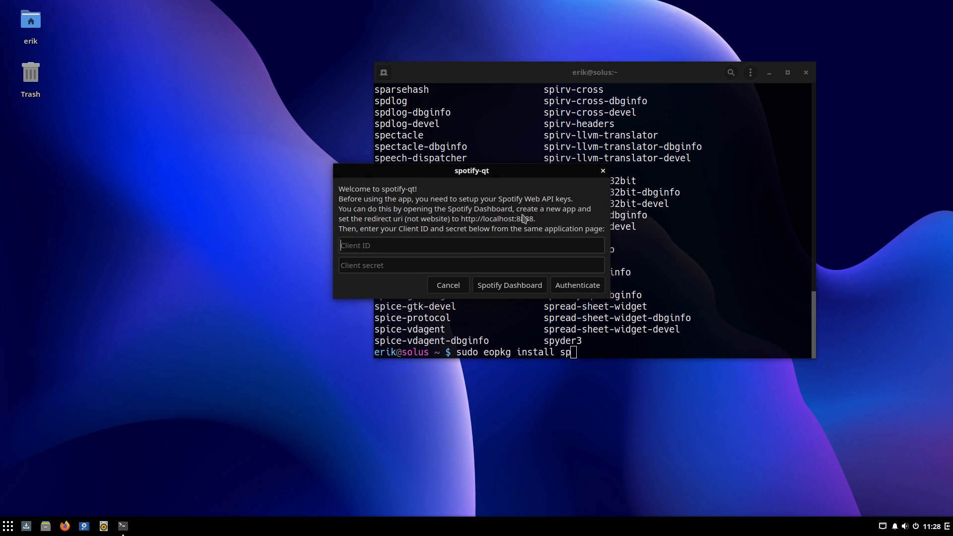
left_click(450, 286)
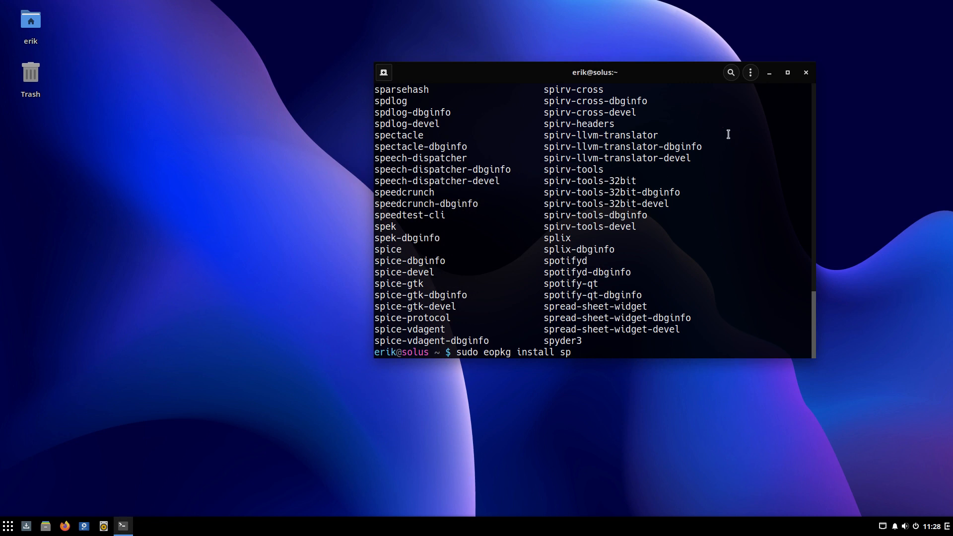
left_click(806, 72)
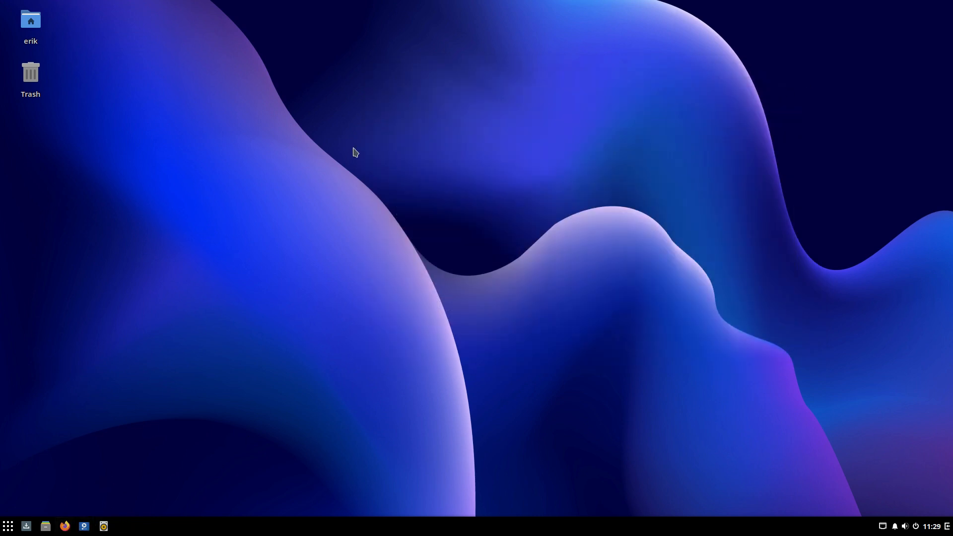
- Launch Firefox and search the web for 'sourceforge sardi'
left_click(65, 526)
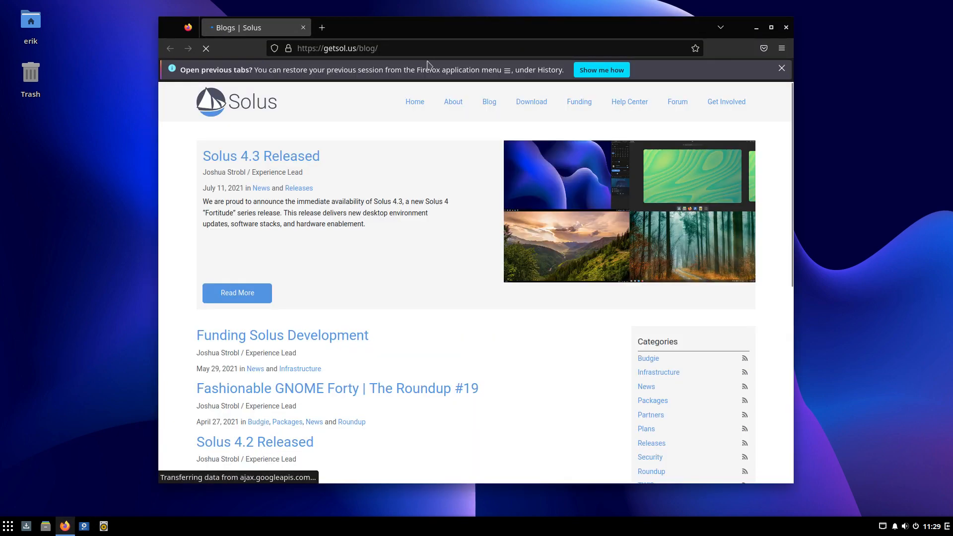
left_click(421, 52)
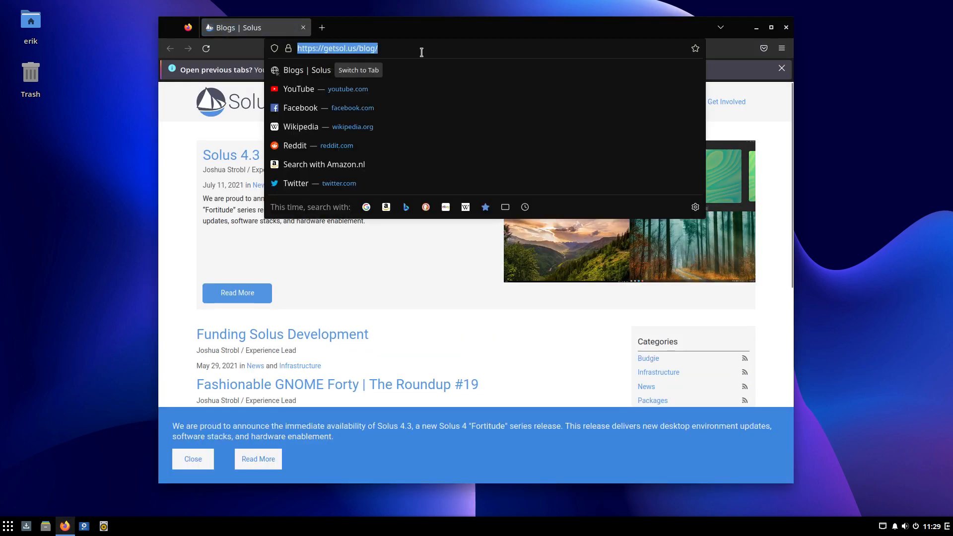
type("sourceo")
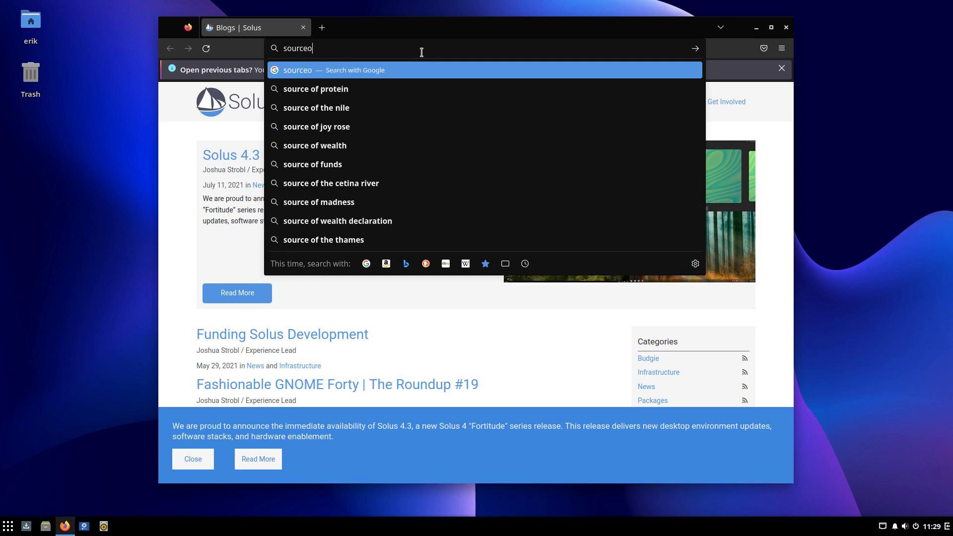
key("BackSpace")
type("forge solus")
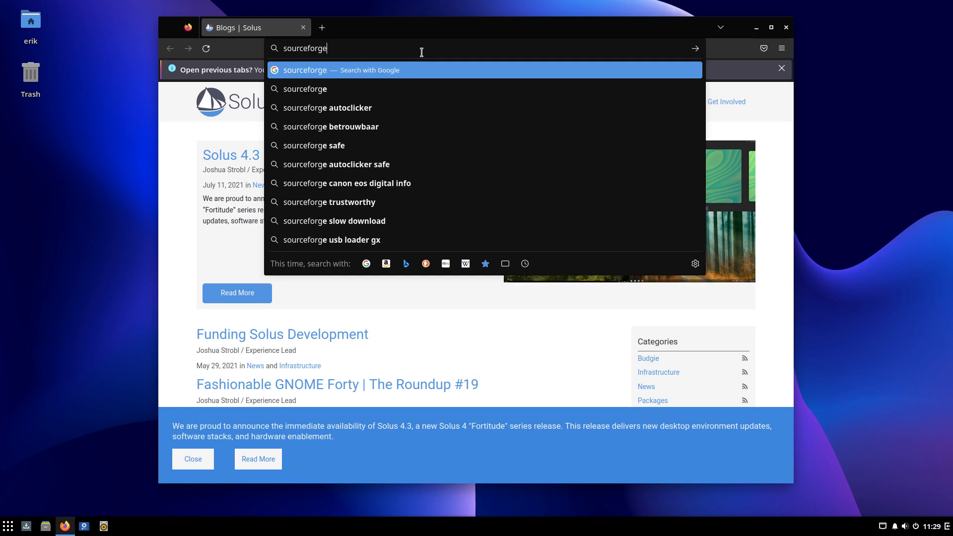
key("BackSpace")
key("BackSpace")
key("BackSpace")
key("BackSpace")
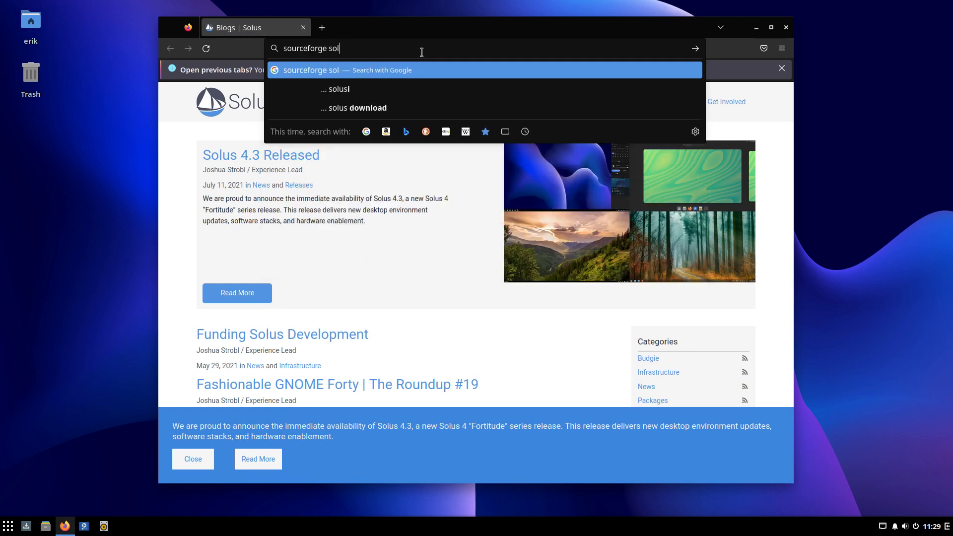
type("ardi")
key("Return")
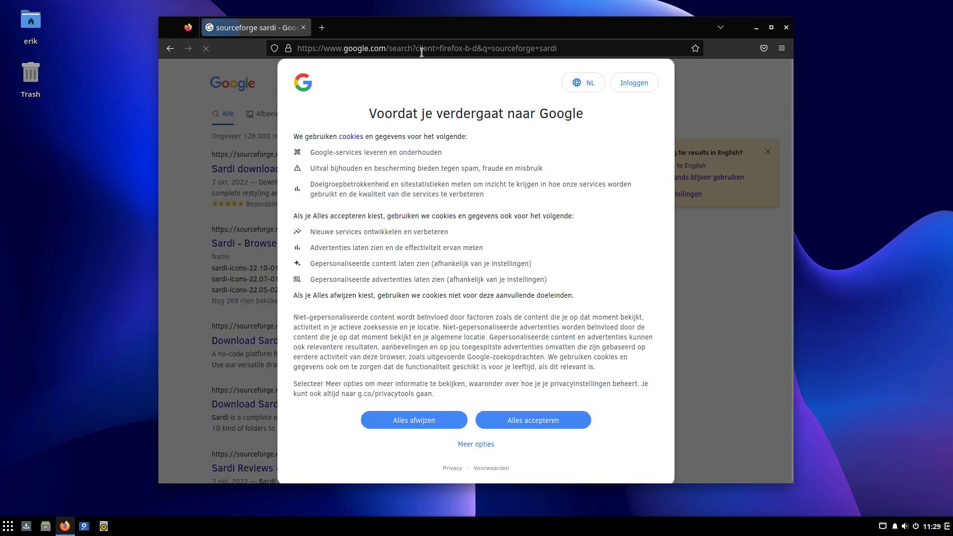
- Download sardi-icons-22.10-01.tar.gz from the Sardi SourceForge files via the AltusHost mirror
left_click(564, 415)
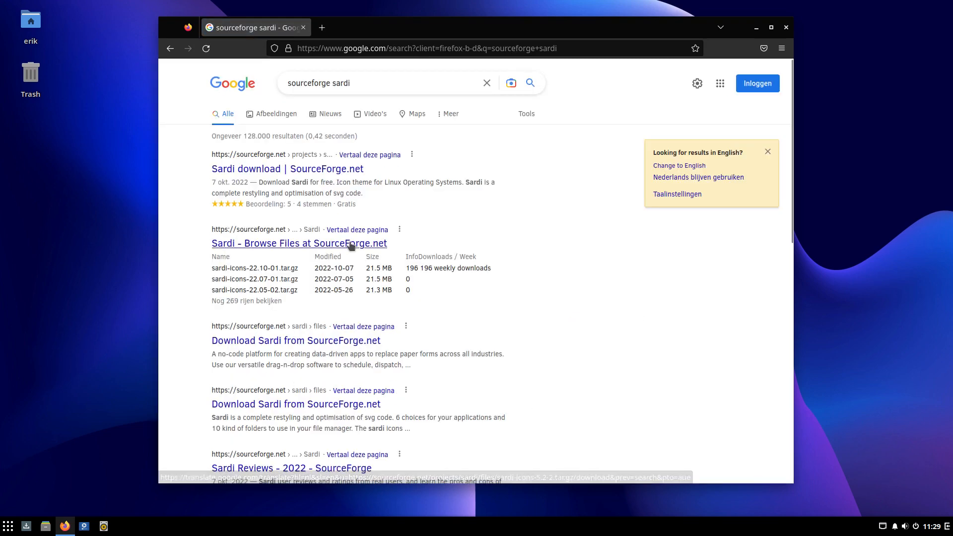
left_click(293, 169)
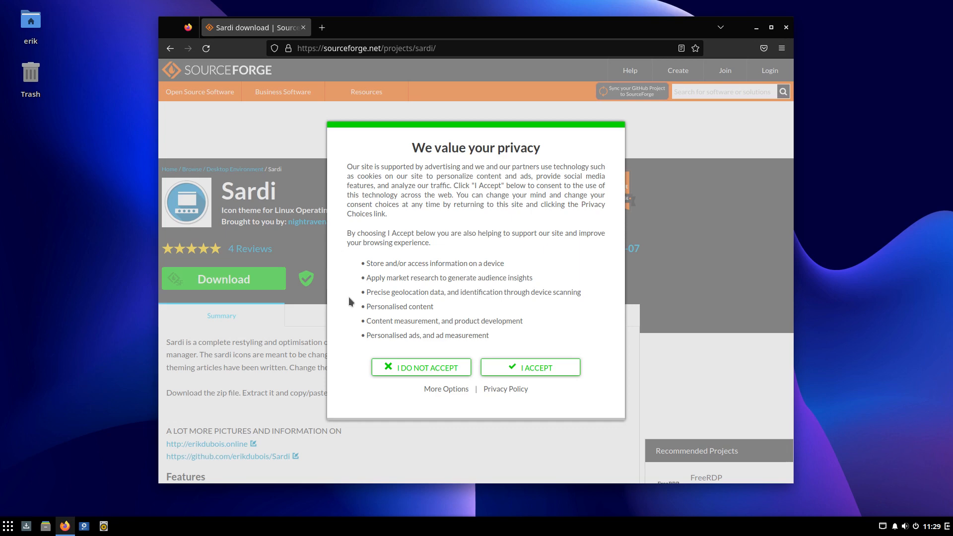
left_click(530, 369)
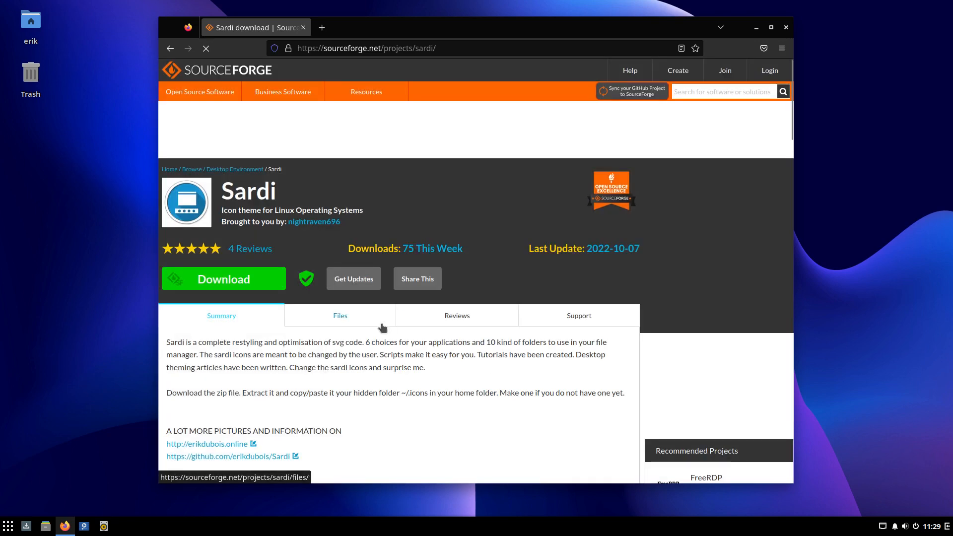
left_click(355, 318)
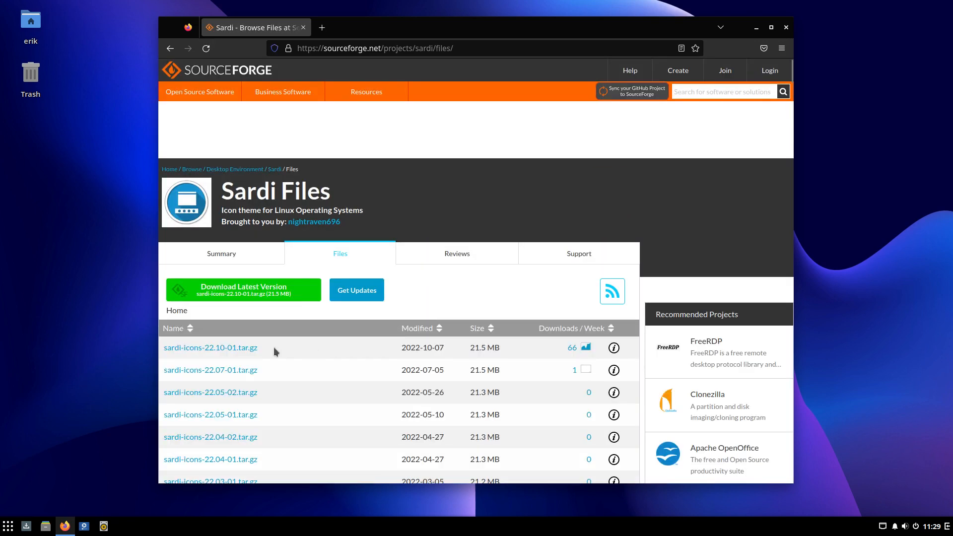
left_click(369, 346)
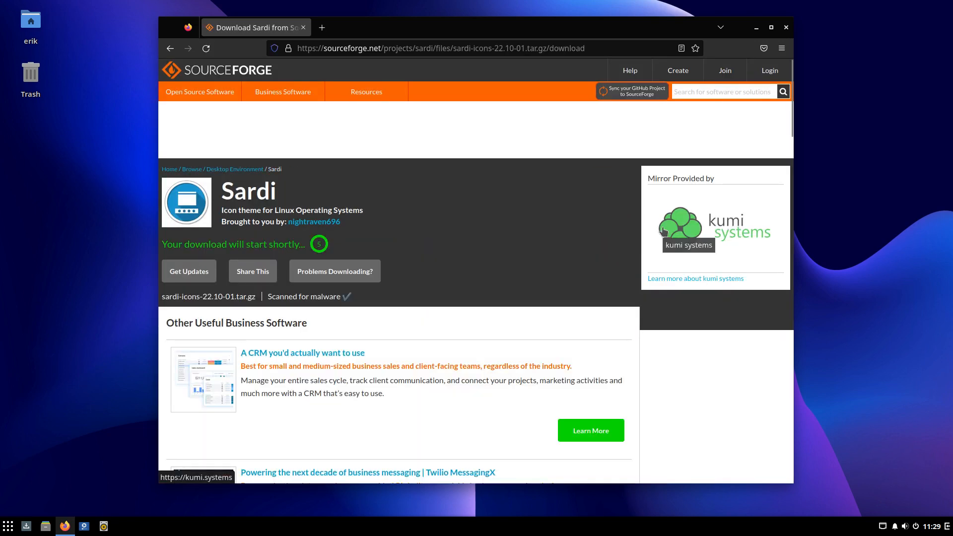
left_click(351, 272)
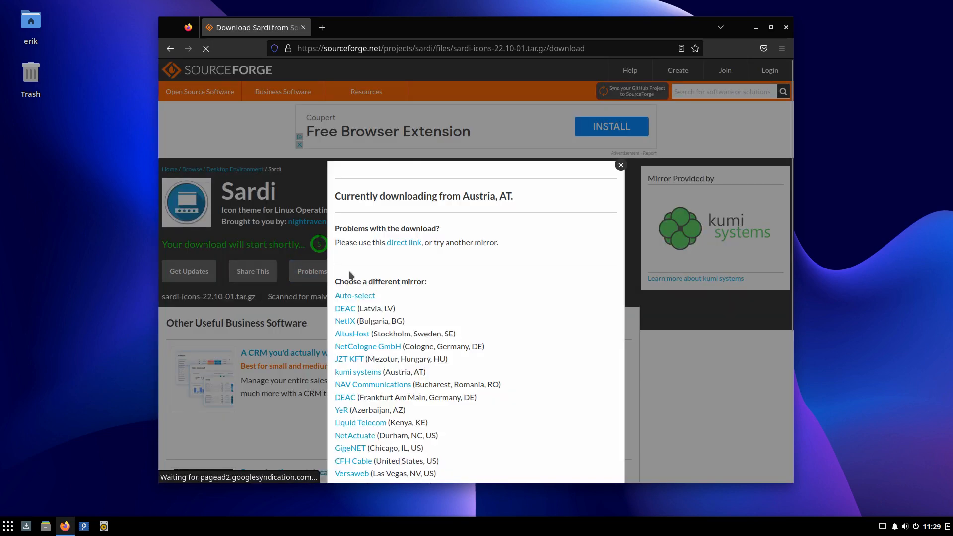
scroll(378, 310, "down", 5)
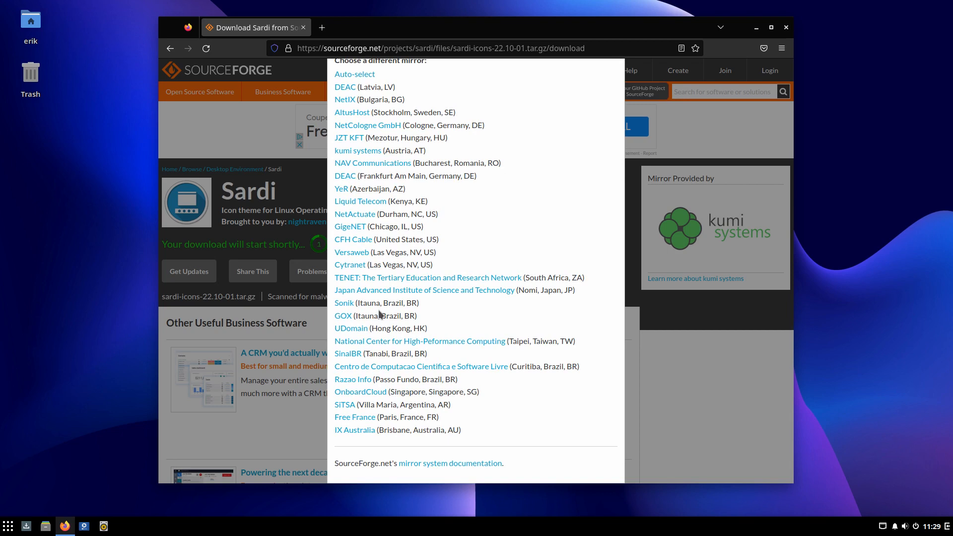
left_click(352, 113)
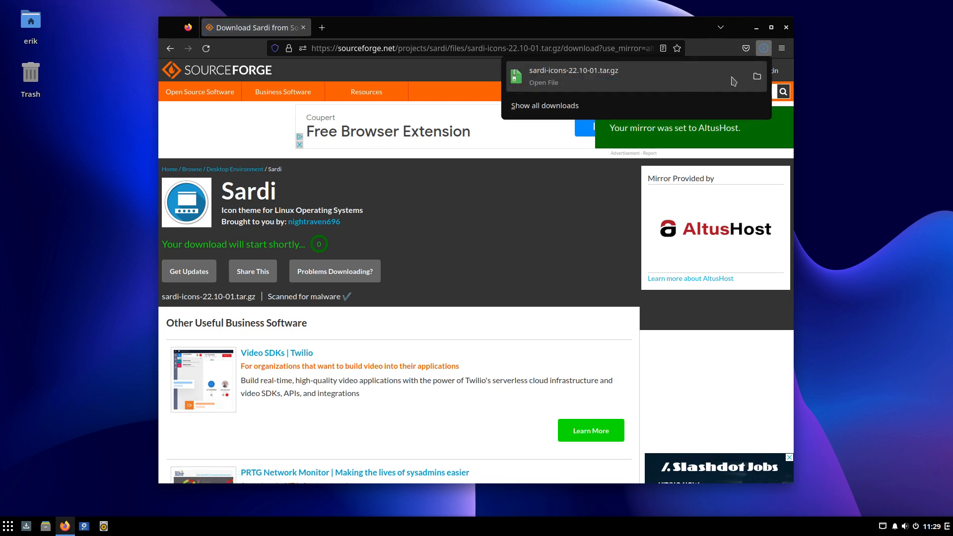
left_click(757, 76)
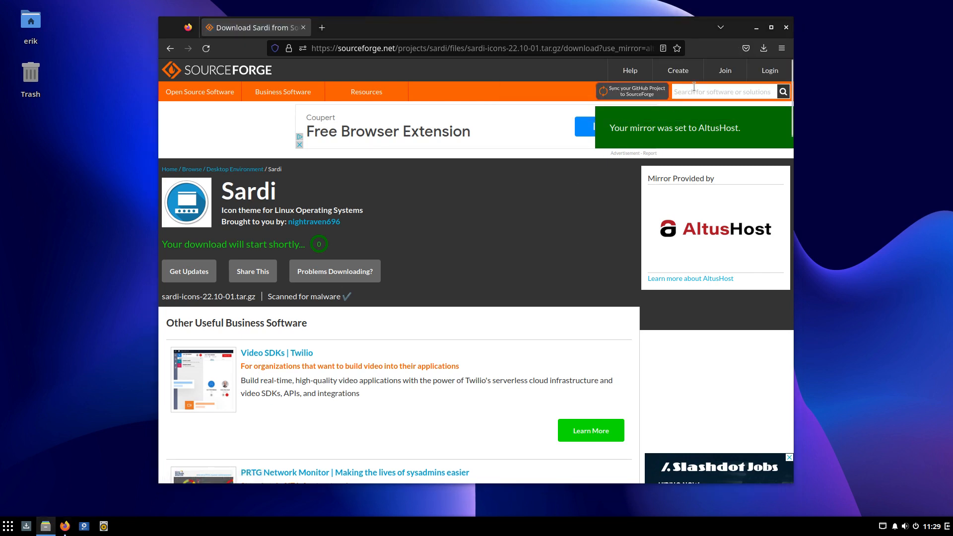
- Extract sardi-icons-22.10-01.tar.gz in Downloads and open the extracted folder
left_click(764, 48)
left_click(148, 101)
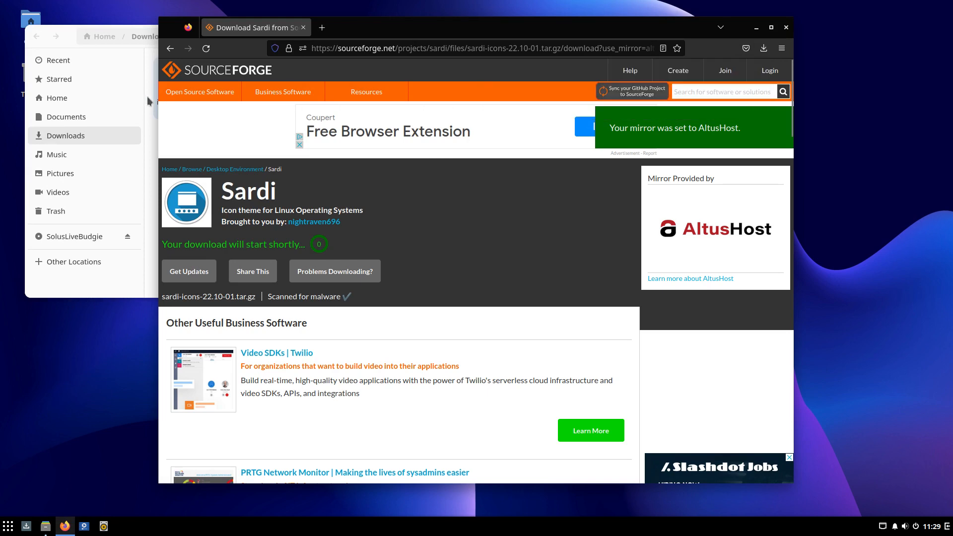
left_click(756, 29)
right_click(183, 78)
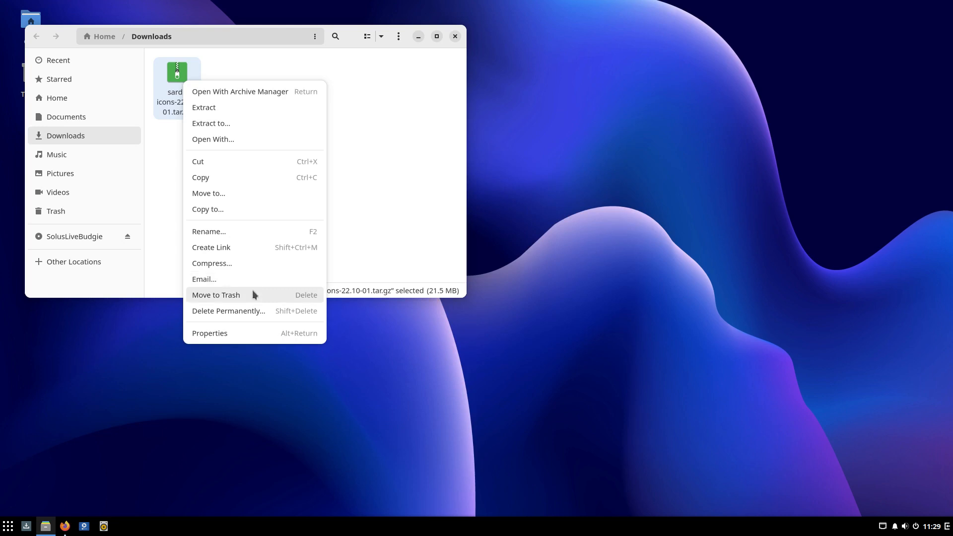
left_click(231, 110)
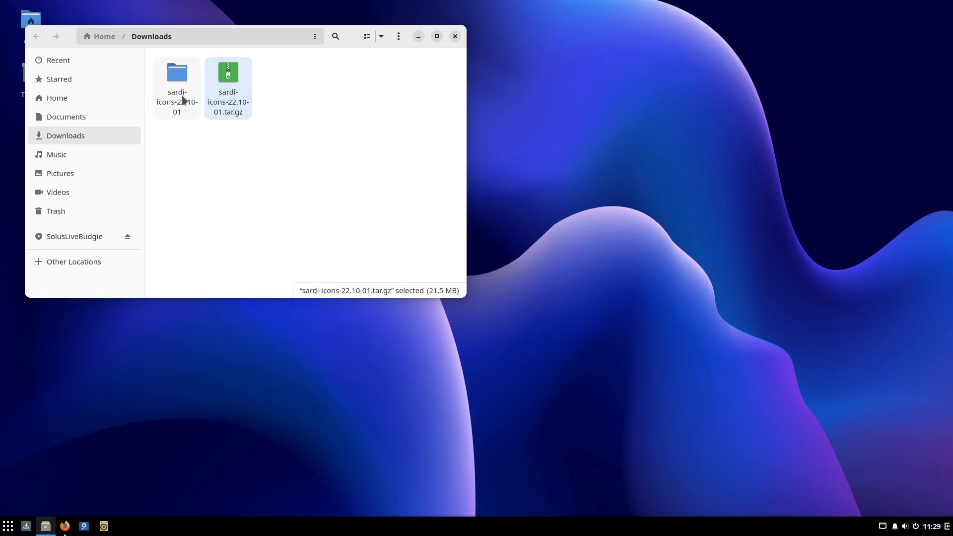
double_click(183, 99)
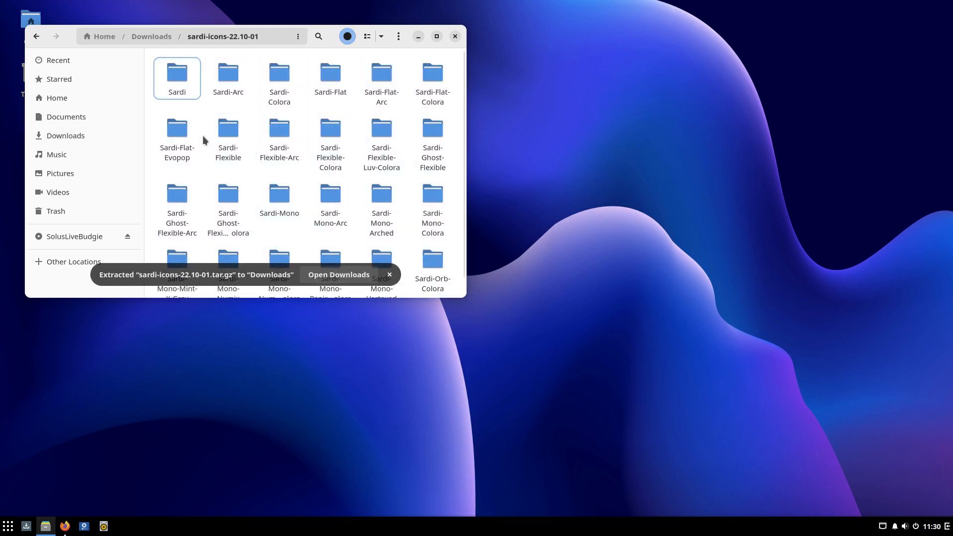
- Show hidden files in Home and create a new .icons folder there
left_click(110, 39)
key("ctrl+h")
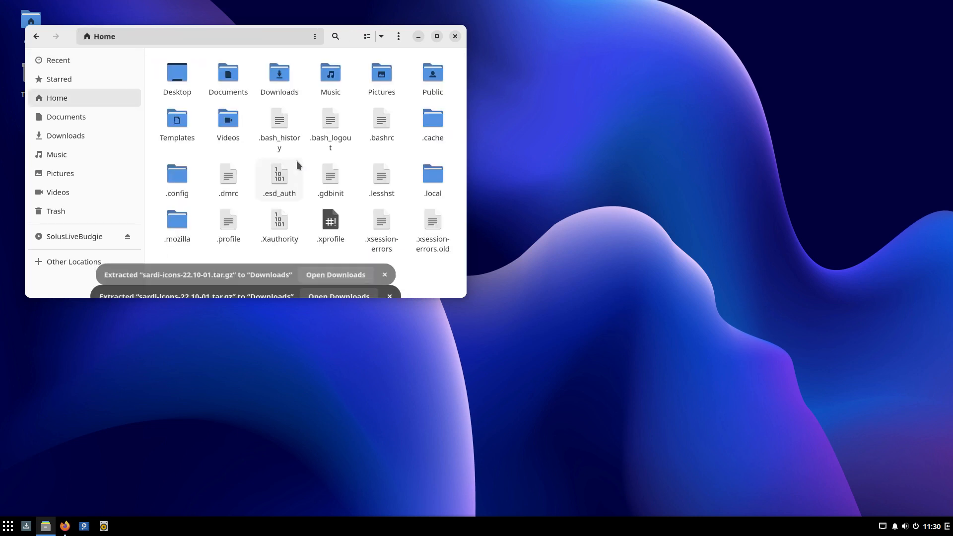
right_click(402, 154)
left_click(430, 169)
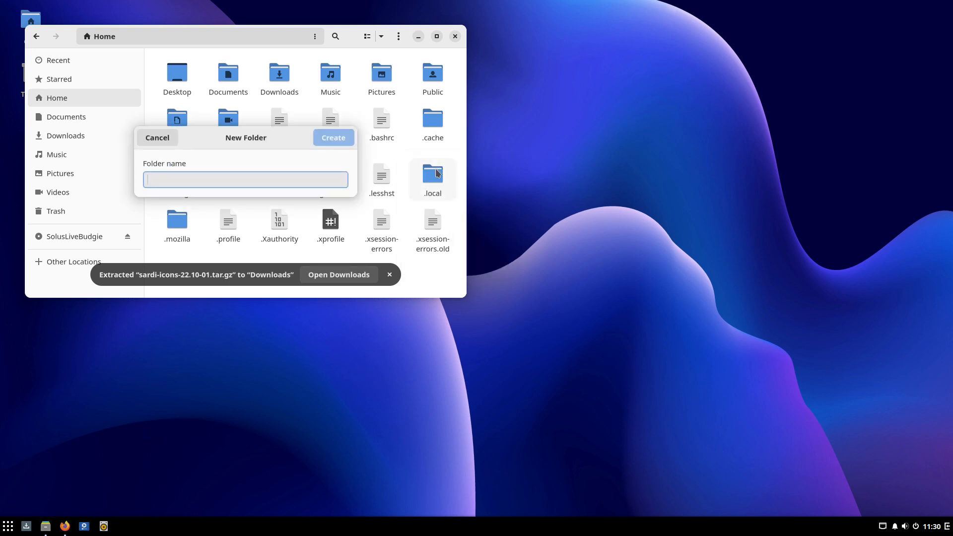
type(".icons")
key("Return")
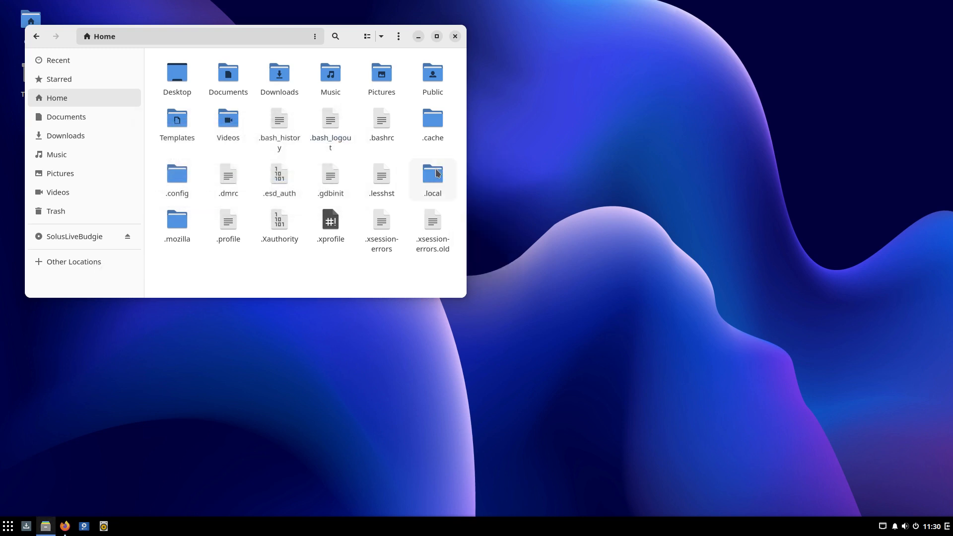
double_click(373, 154)
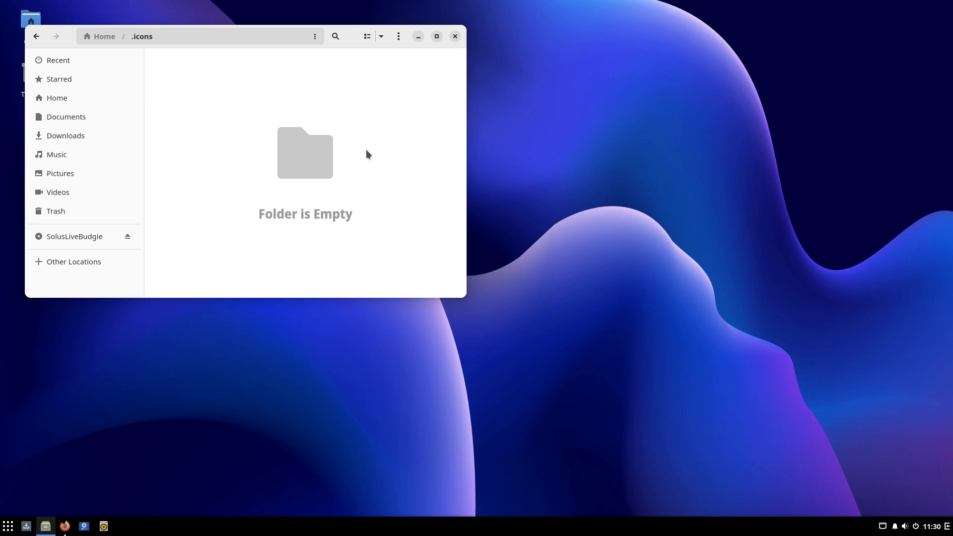
right_click(222, 118)
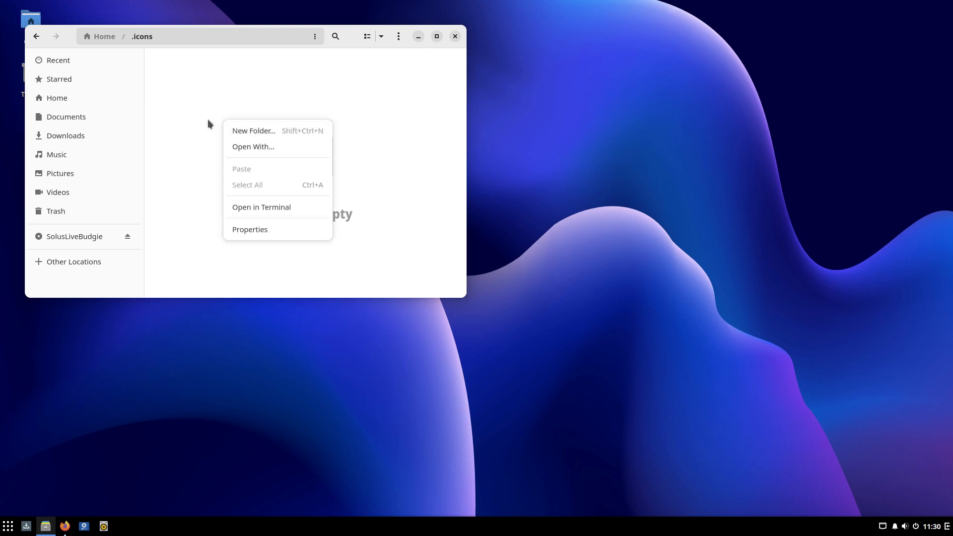
left_click(159, 121)
- Cut all 24 Sardi icon theme folders from sardi-icons-22.10-01 and paste them into .icons
left_click(74, 134)
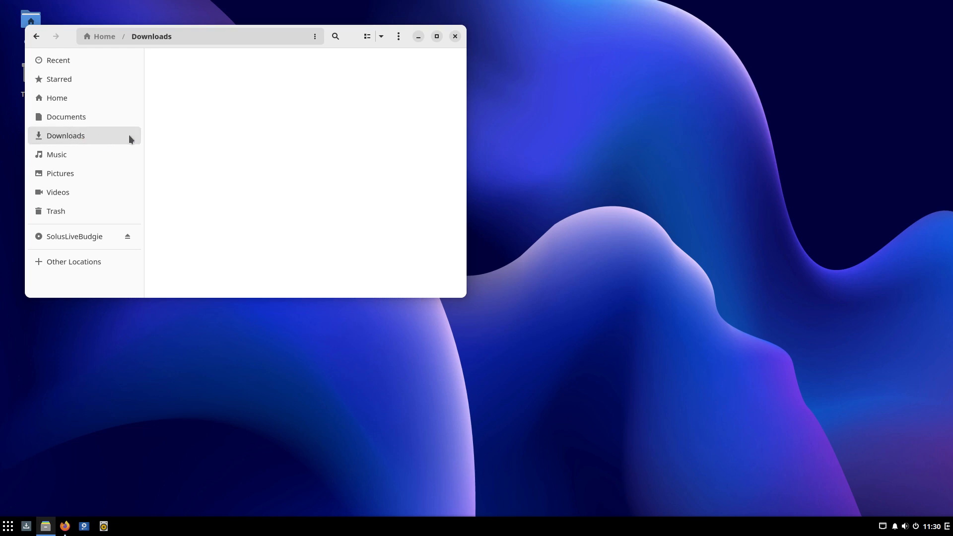
double_click(173, 85)
key("ctrl+a")
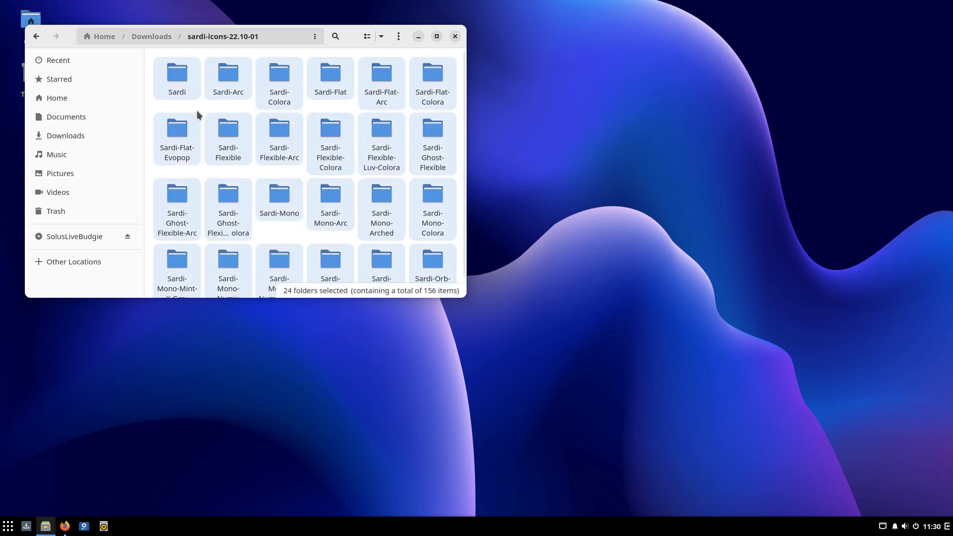
key("ctrl+x")
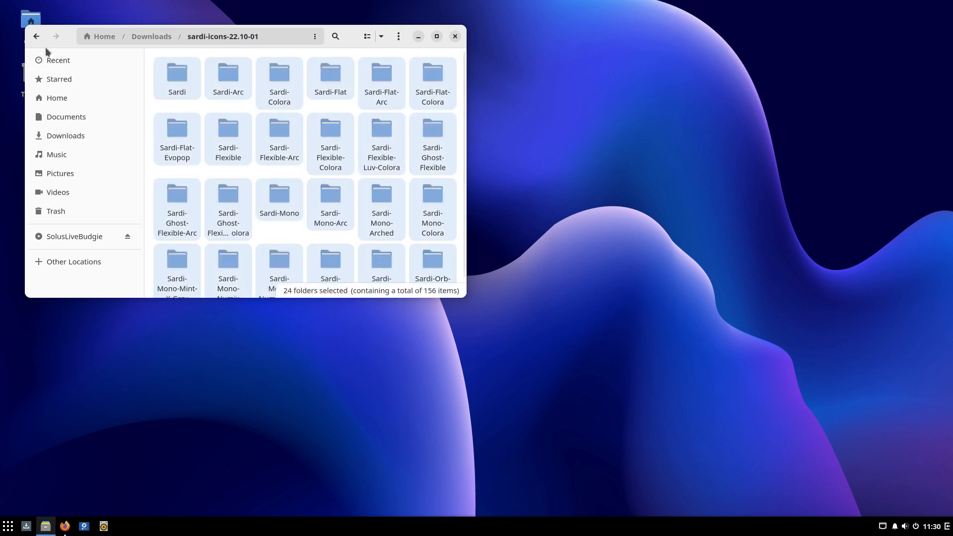
left_click(36, 38)
left_click(36, 38)
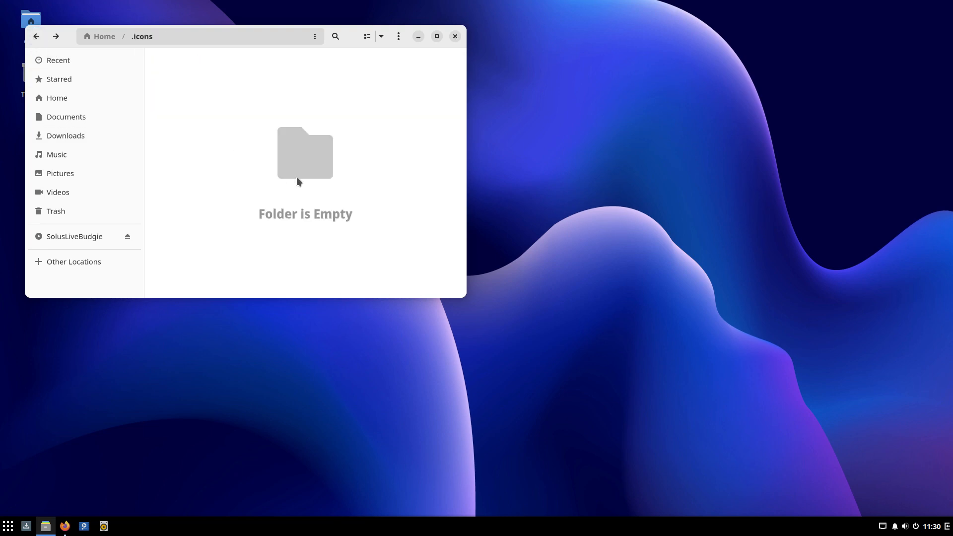
key("ctrl+v")
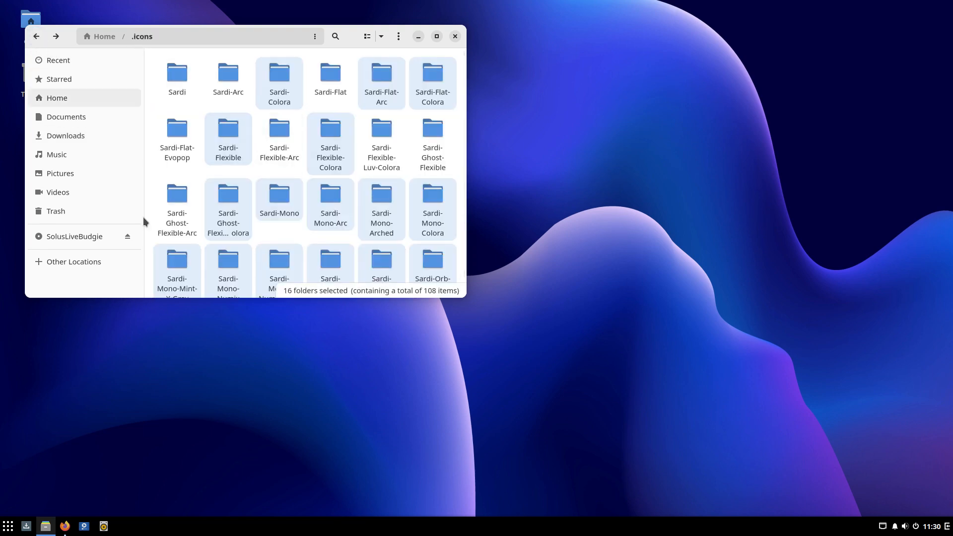
- Apply the Sardi-Arc icon theme in Budgie Desktop Settings
left_click(8, 525)
type("set")
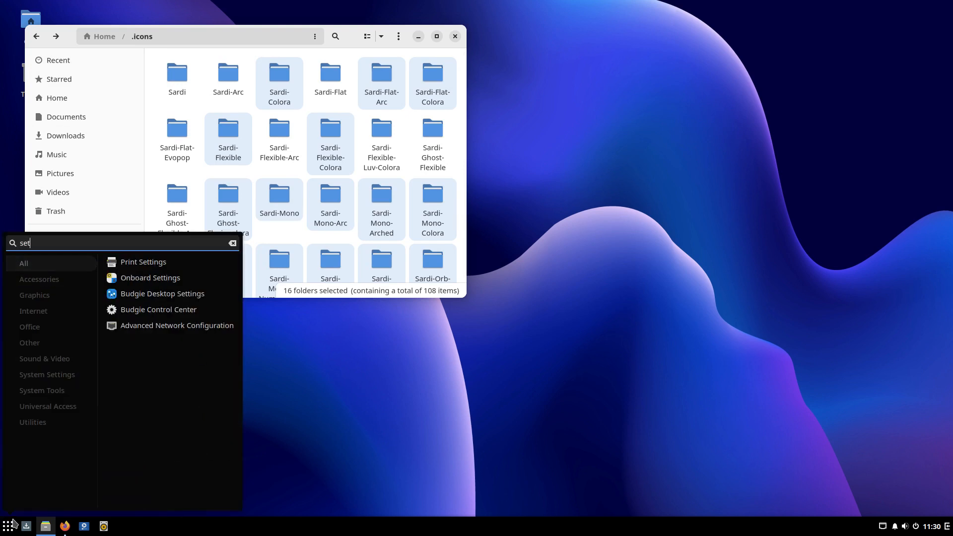
left_click(187, 294)
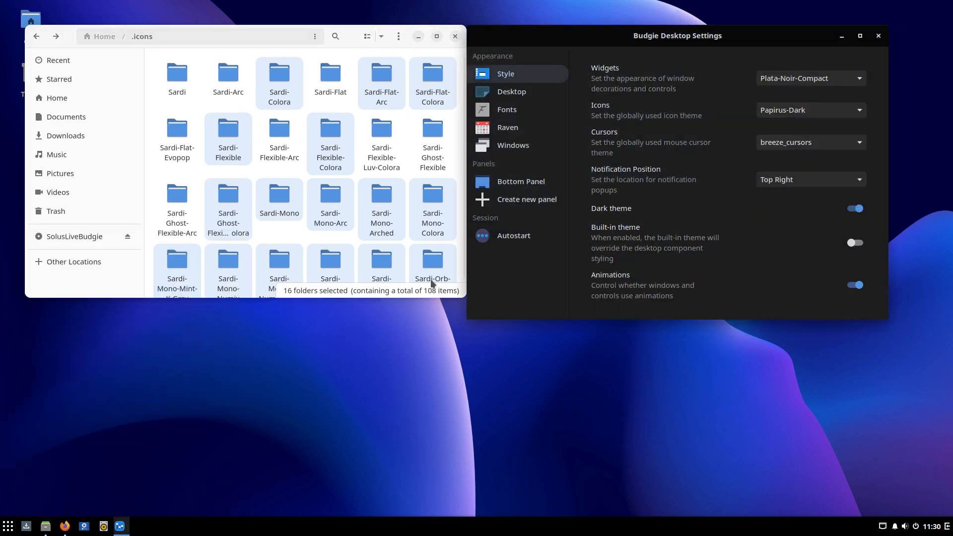
left_click(814, 112)
left_click(800, 155)
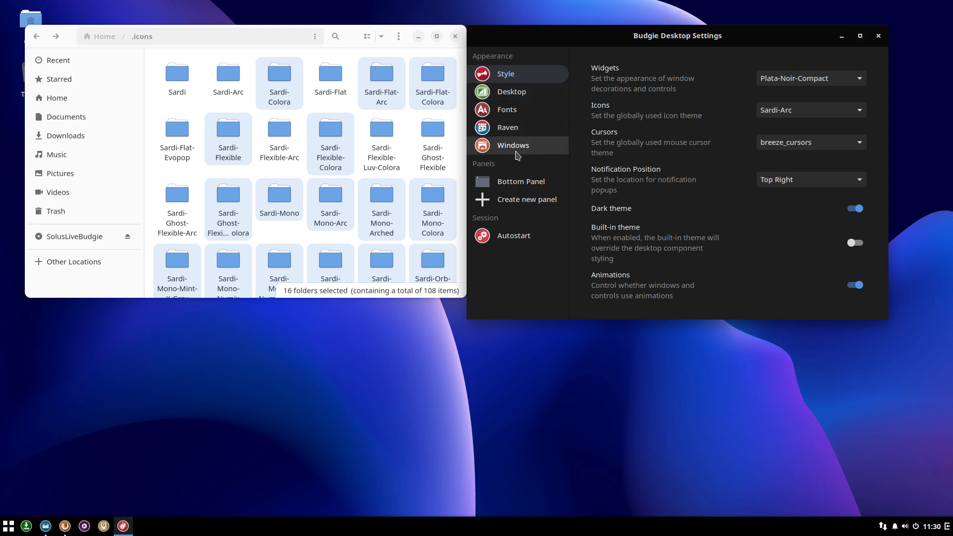
- Launch Budgie Control Center and open then dismiss its three-dot header menu
left_click(9, 527)
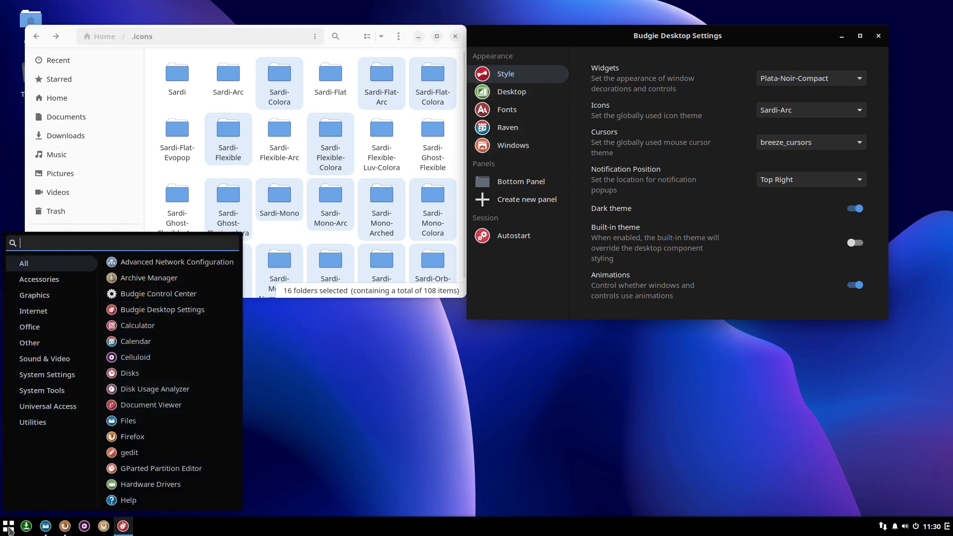
type("set")
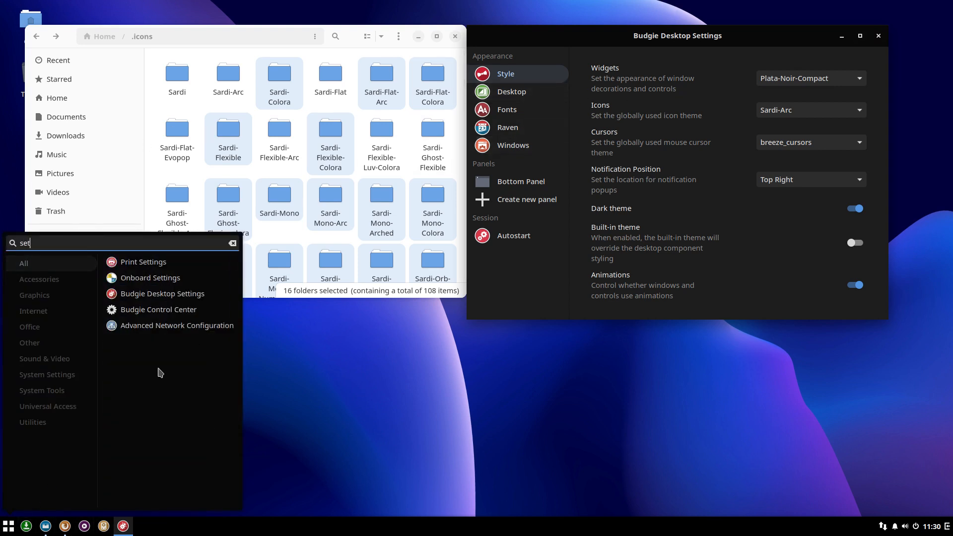
left_click(158, 310)
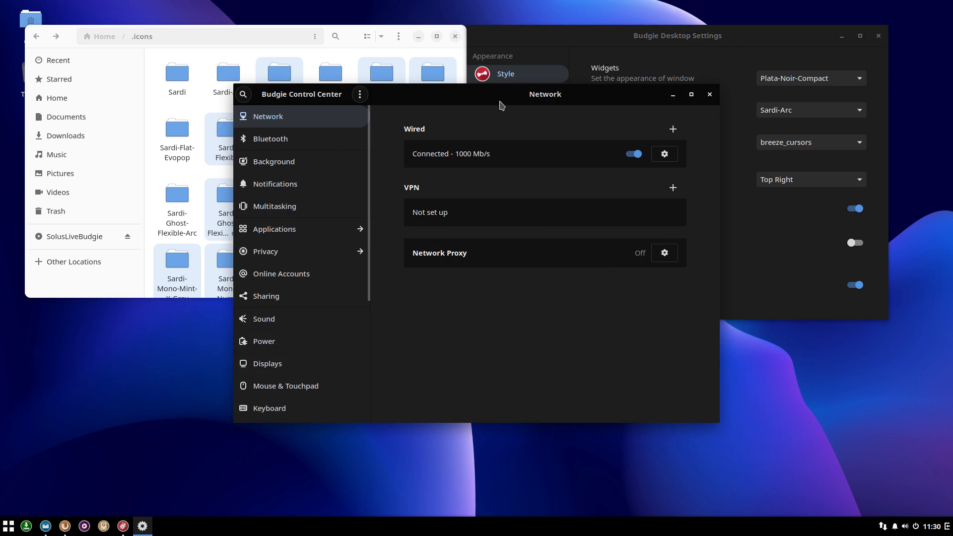
left_click(360, 94)
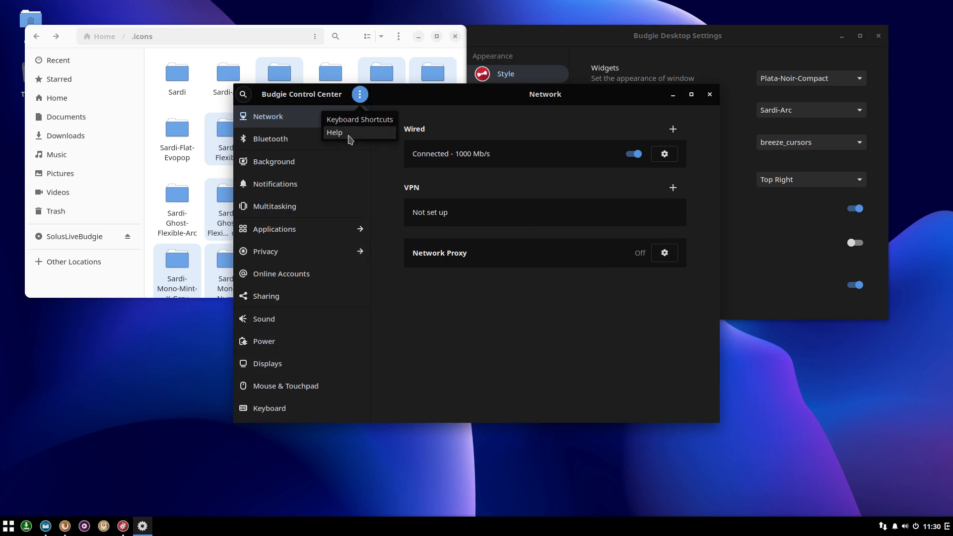
left_click(416, 101)
- Browse the About, Date & Time, Users, Accessibility, Printers, Keyboard and Displays pages
scroll(340, 363, "down", 5)
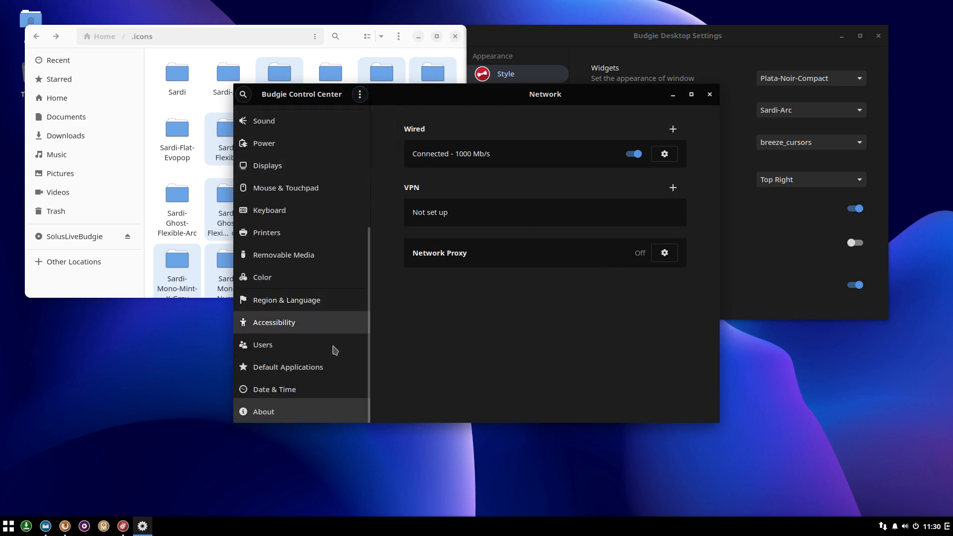
left_click(292, 417)
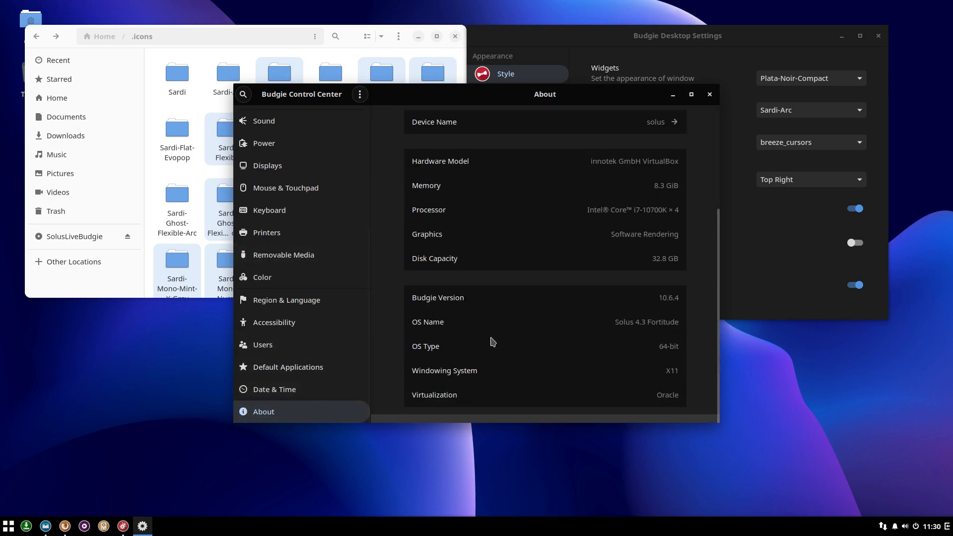
left_click(287, 393)
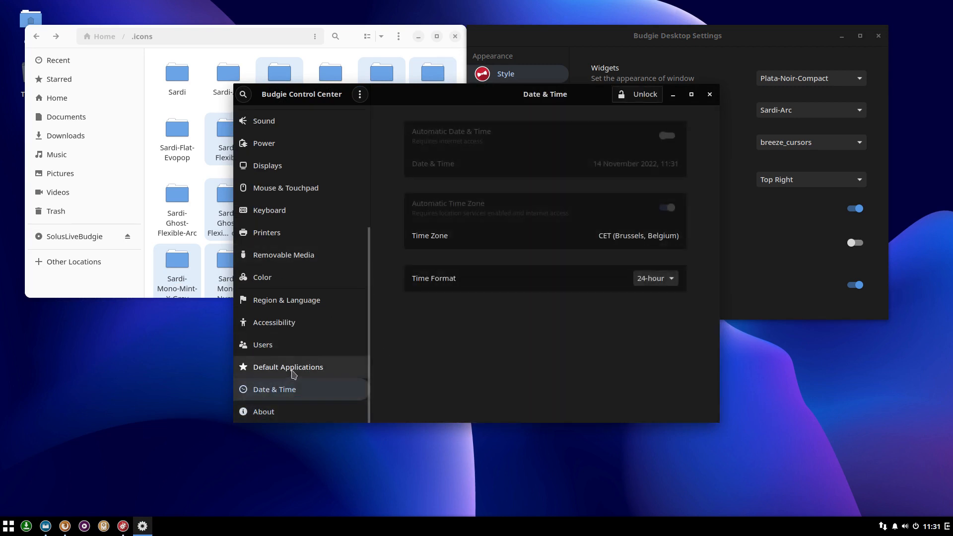
left_click(291, 370)
left_click(287, 349)
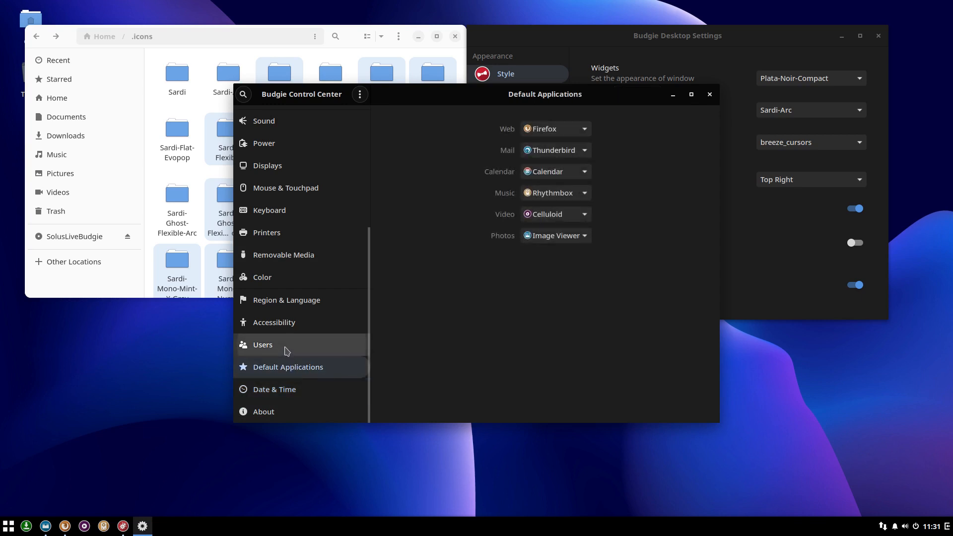
left_click(287, 324)
left_click(278, 278)
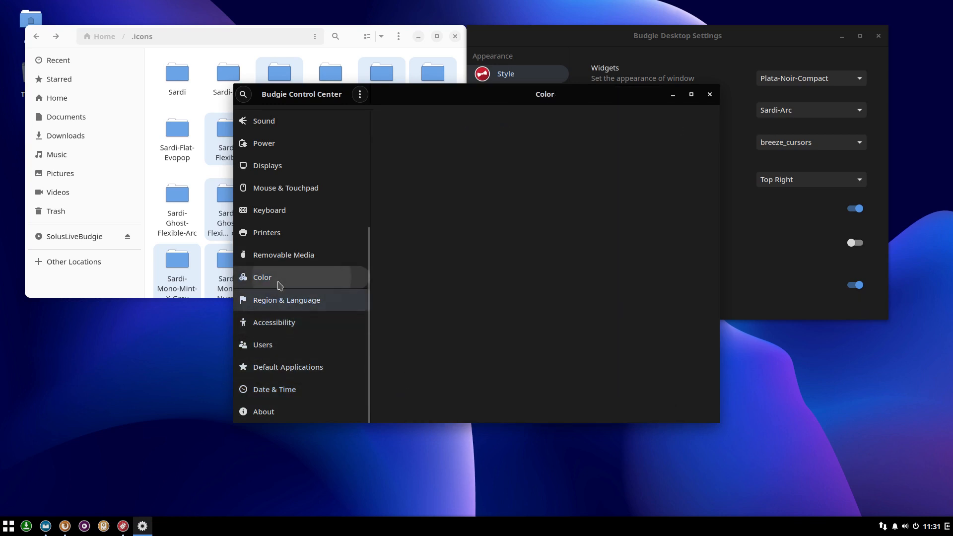
left_click(278, 255)
left_click(276, 229)
left_click(276, 211)
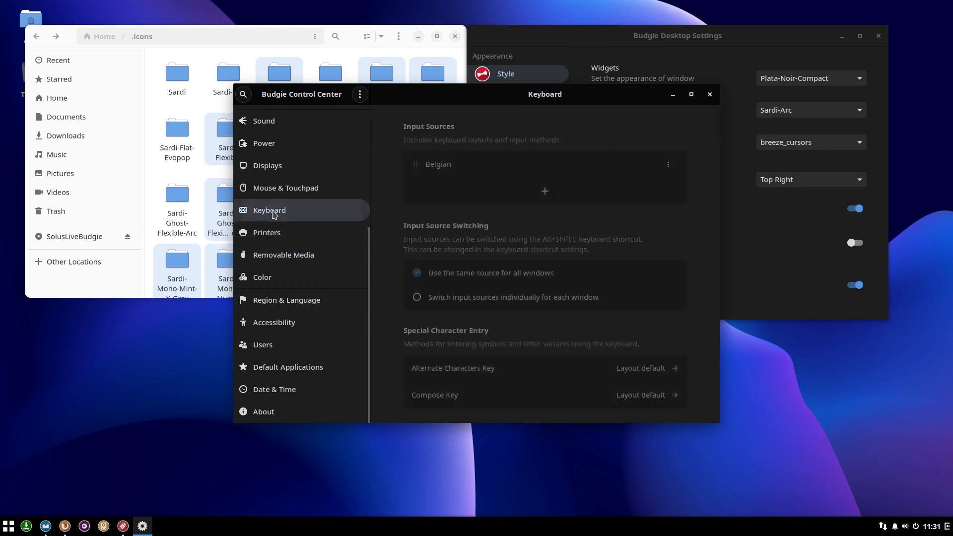
left_click(277, 186)
left_click(276, 167)
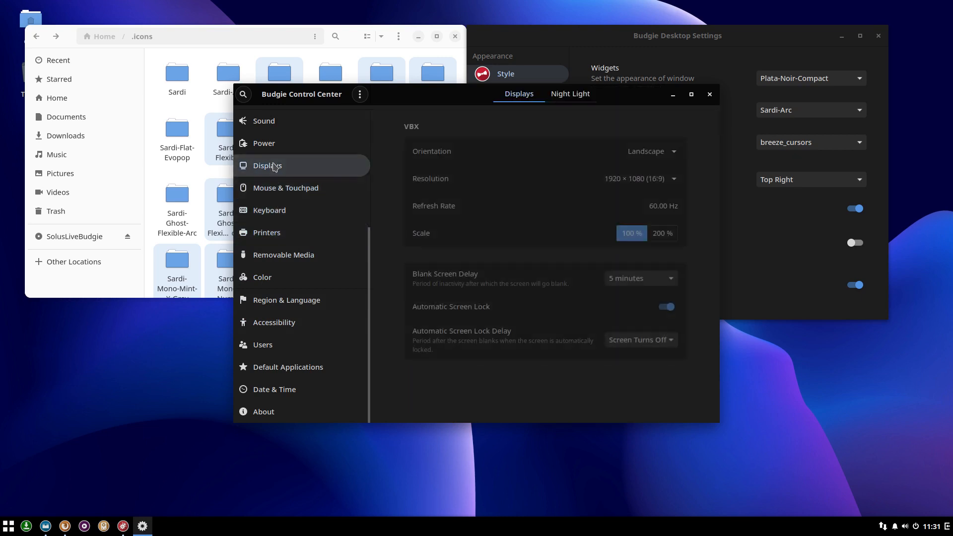
- Browse Power, Sound, Sharing, Privacy, Bluetooth and Network pages, then close the Control Center
scroll(275, 176, "up", 5)
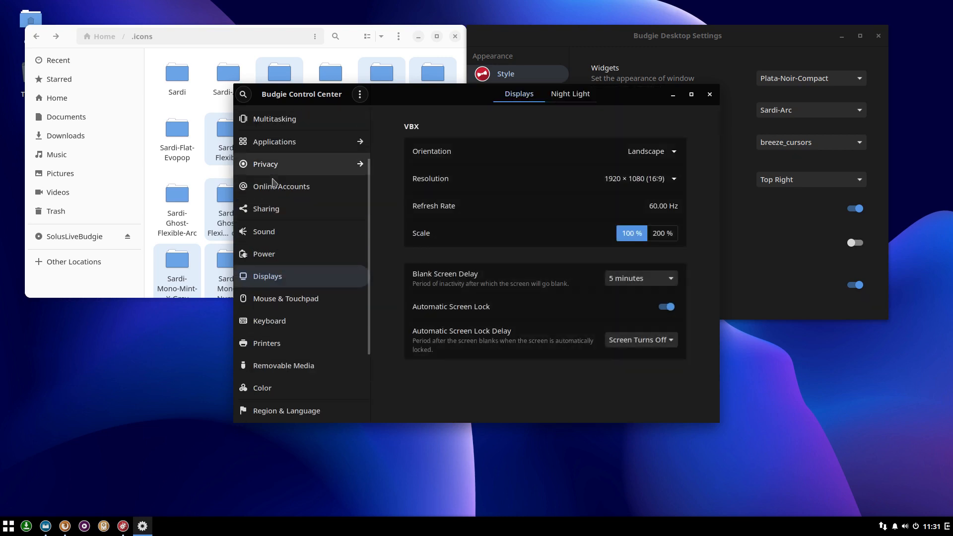
left_click(279, 254)
left_click(287, 231)
left_click(291, 210)
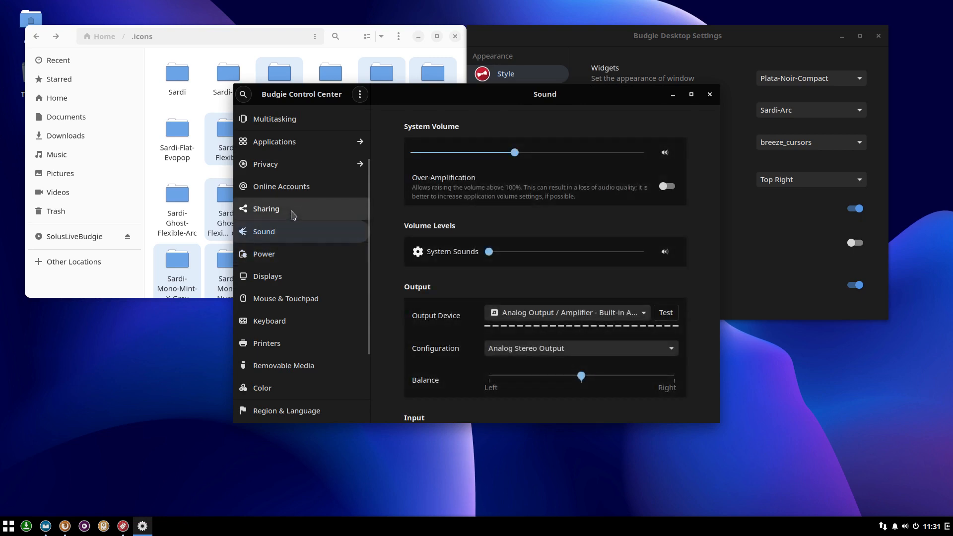
left_click(295, 187)
left_click(296, 165)
left_click(297, 141)
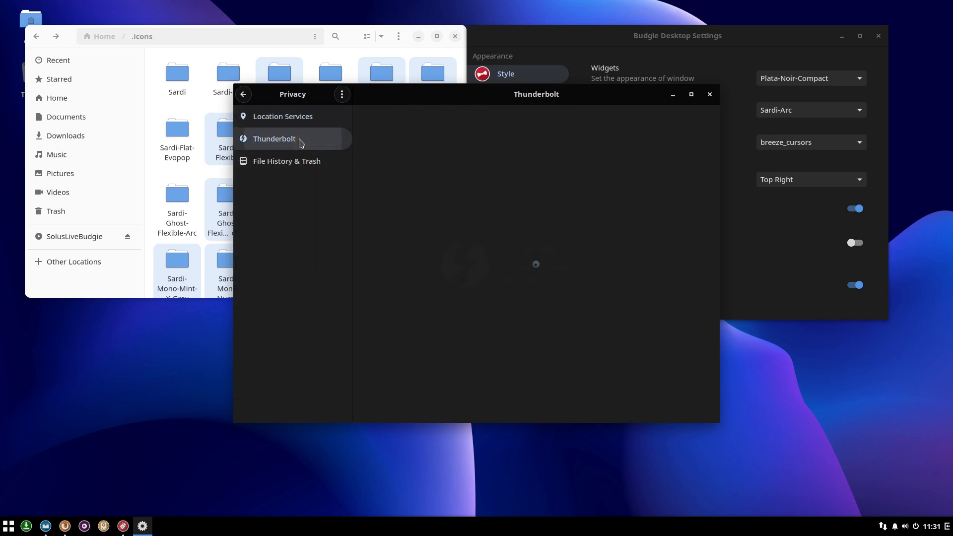
left_click(244, 94)
left_click(272, 138)
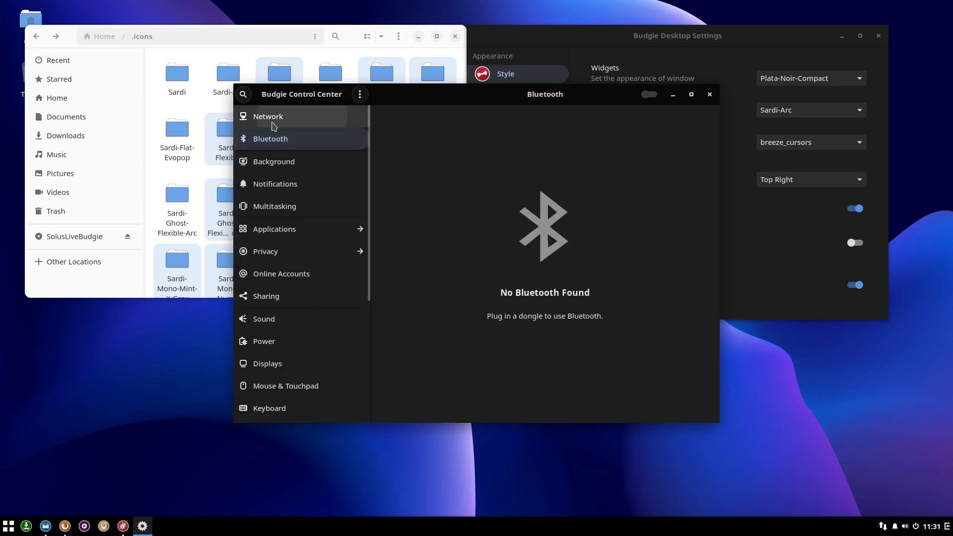
left_click(273, 122)
left_click(710, 95)
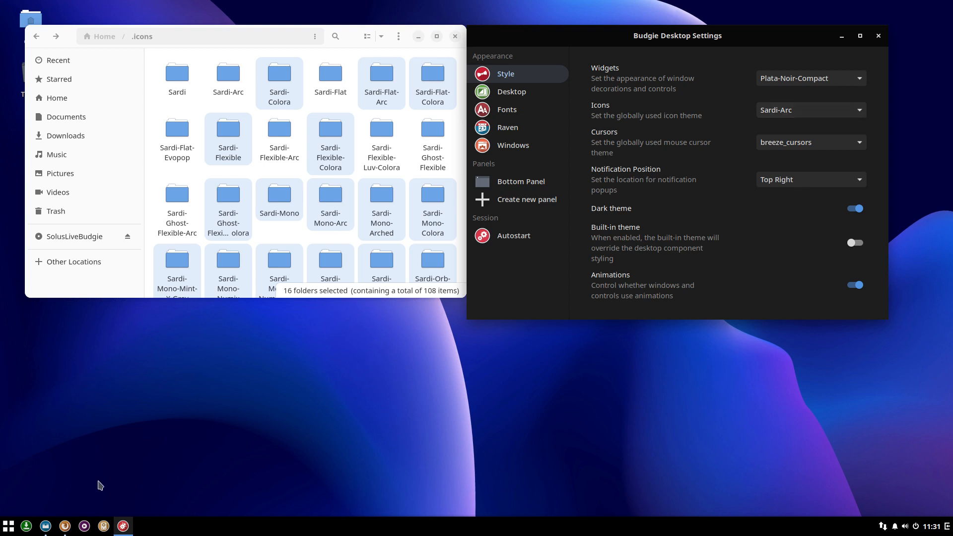
left_click(11, 530)
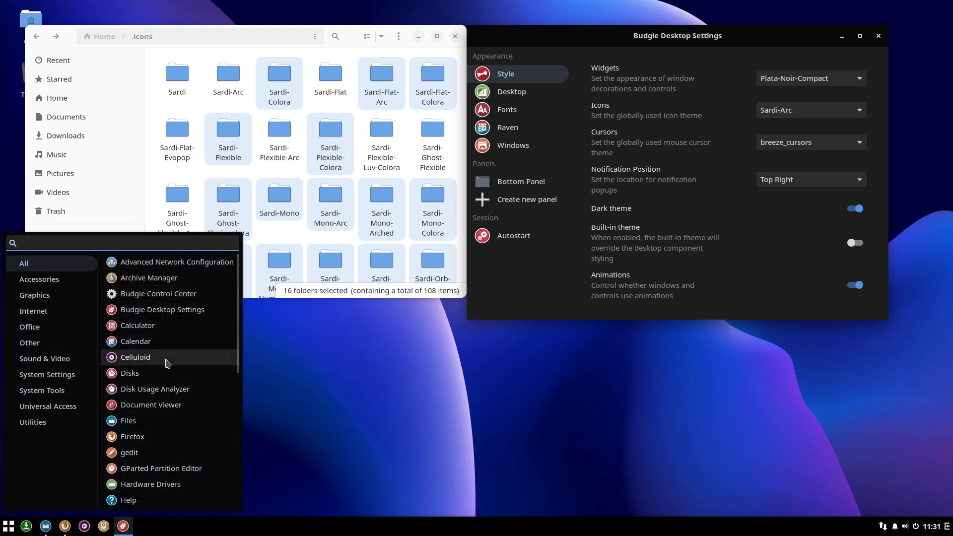
scroll(169, 348, "down", 5)
scroll(167, 362, "down", 5)
scroll(168, 363, "down", 2)
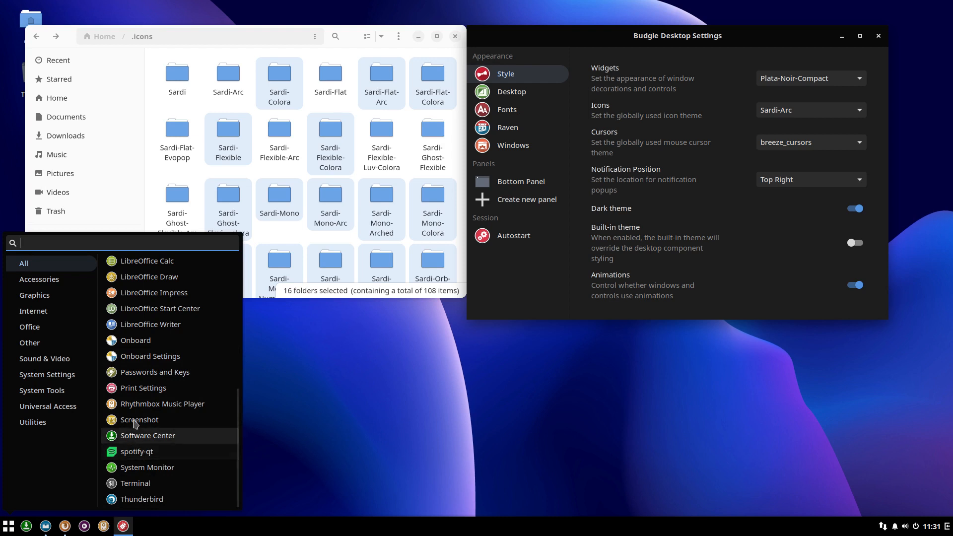
scroll(132, 371, "up", 2)
scroll(121, 313, "down", 2)
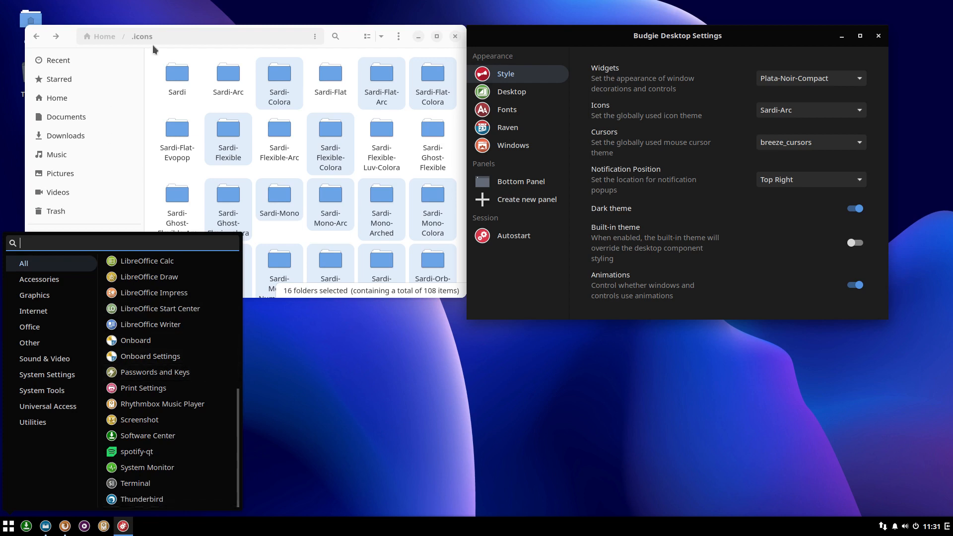
left_click(189, 38)
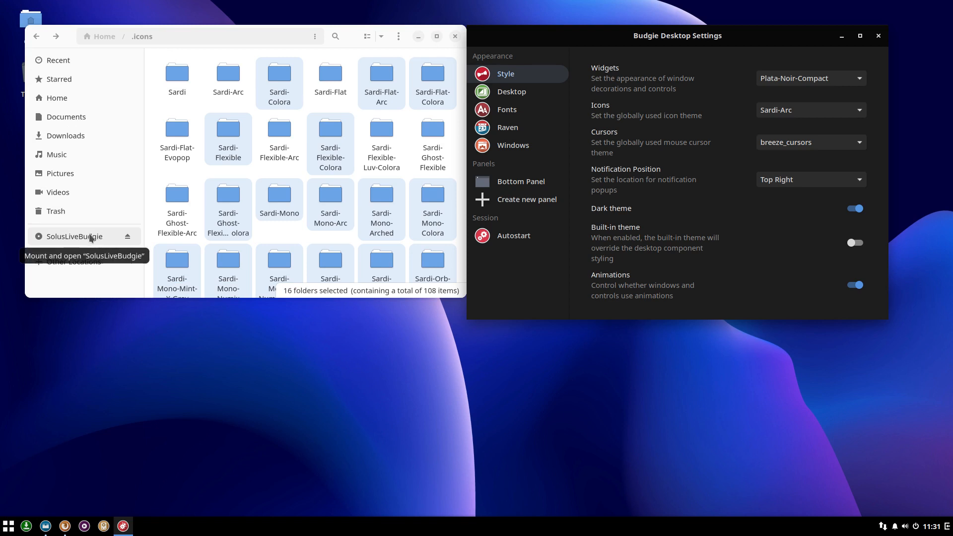
- Browse the Solus drive to /usr/share/applications and scroll down to spotify-qt.desktop
left_click(72, 263)
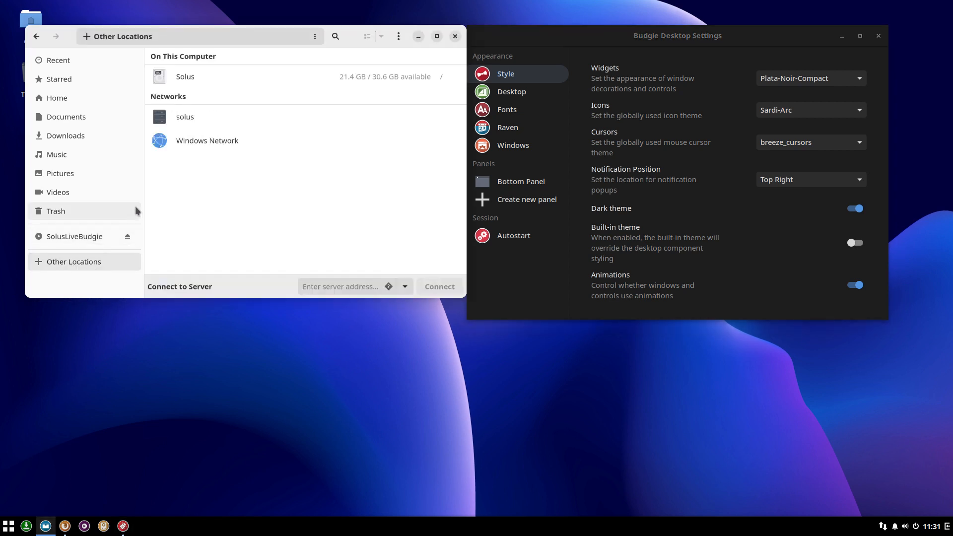
left_click(181, 116)
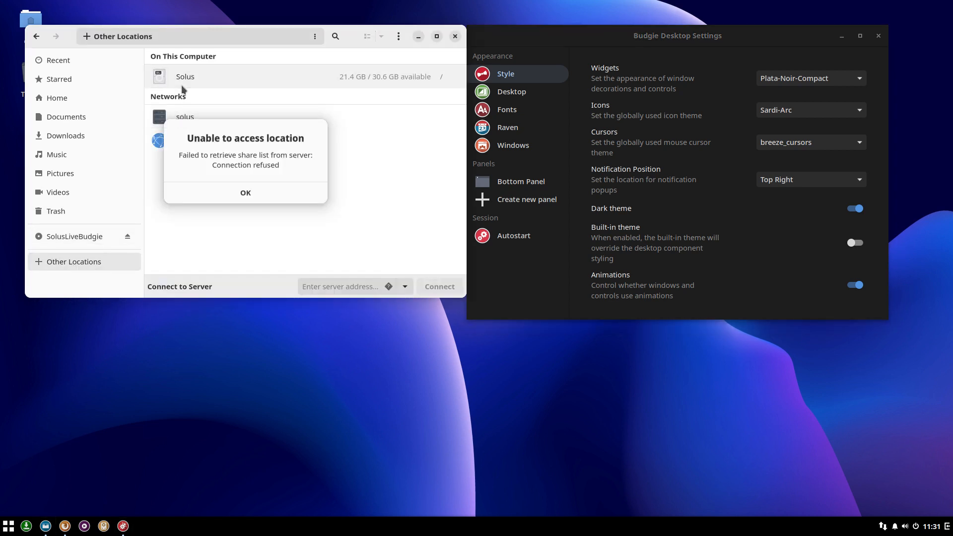
left_click(237, 196)
left_click(179, 71)
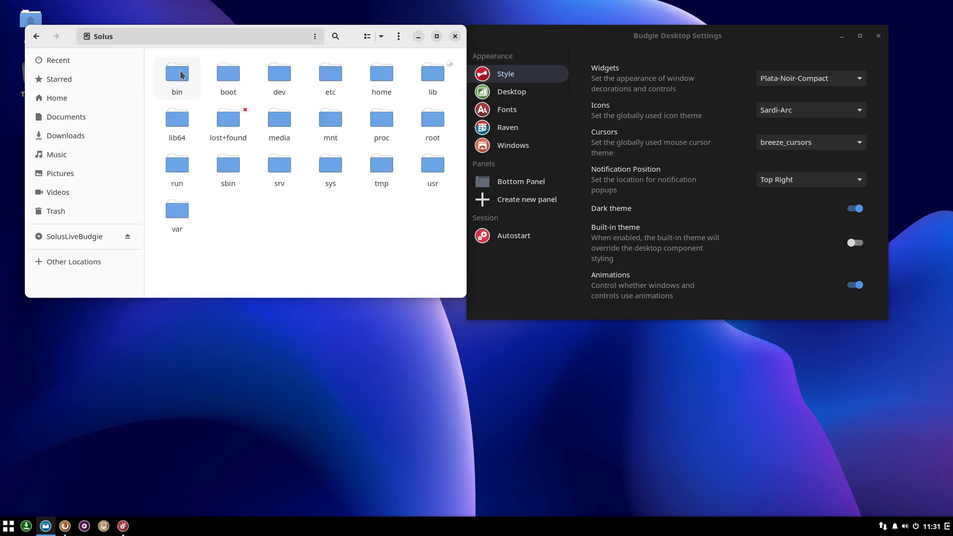
double_click(433, 166)
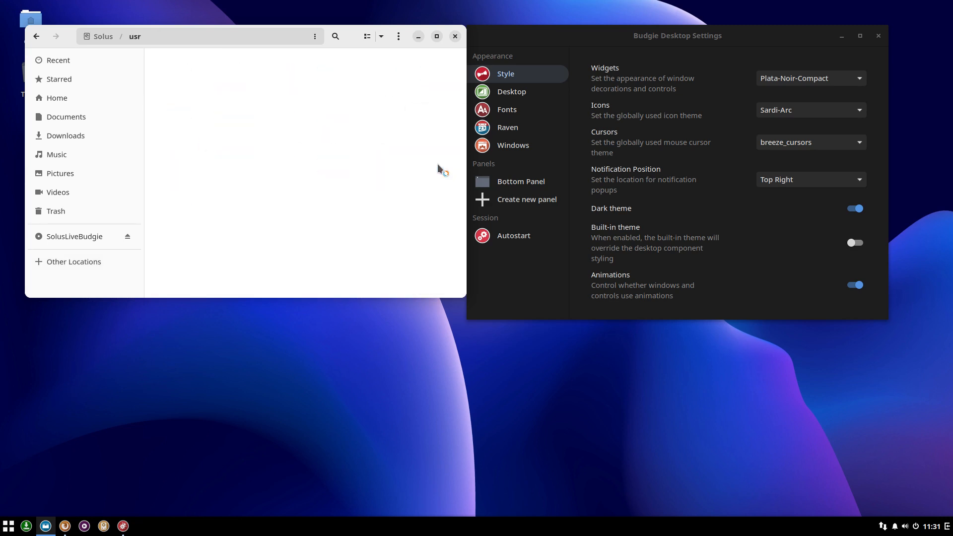
double_click(181, 119)
type("appli")
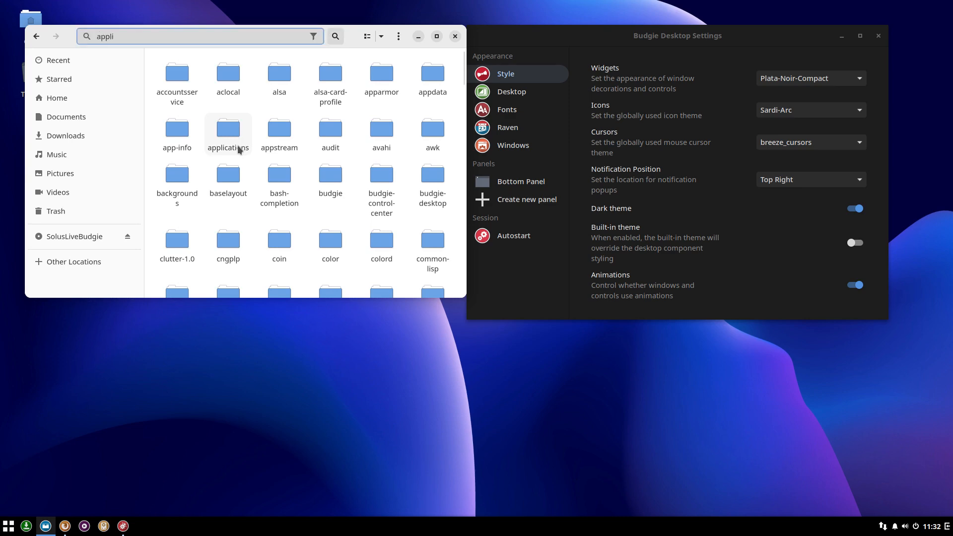
type("c")
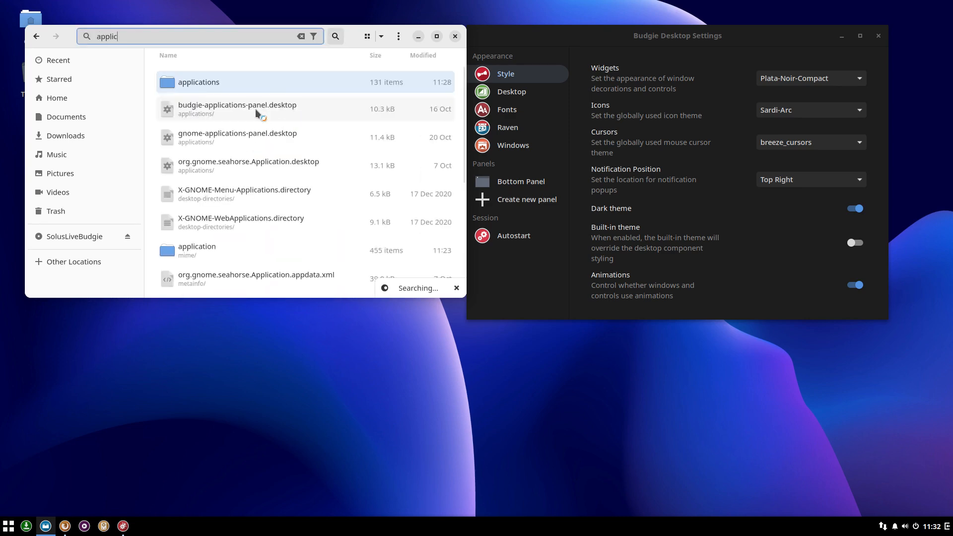
double_click(219, 82)
scroll(276, 176, "down", 10)
scroll(277, 175, "down", 5)
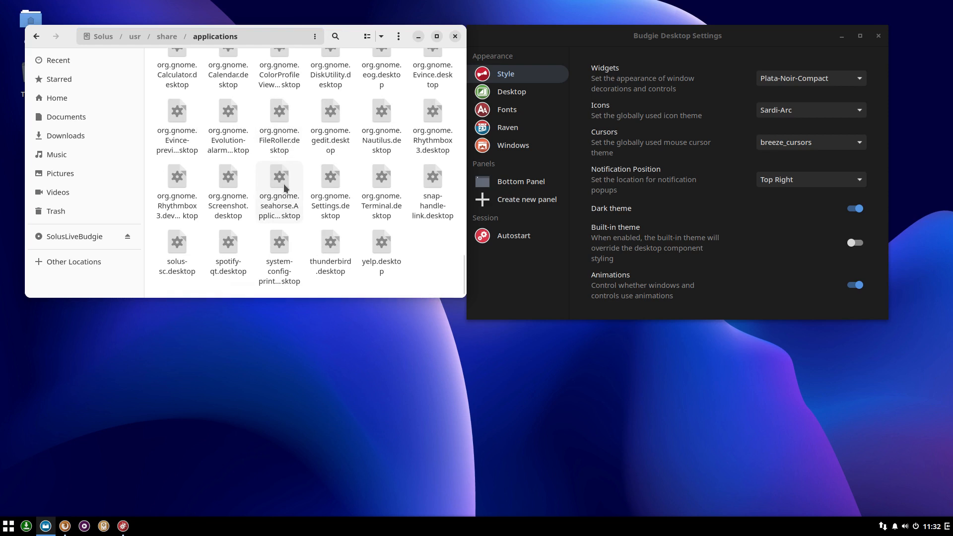
- Open spotify-qt.desktop in gedit, check its Icon and Exec values (spotify-qt), then close it
double_click(228, 244)
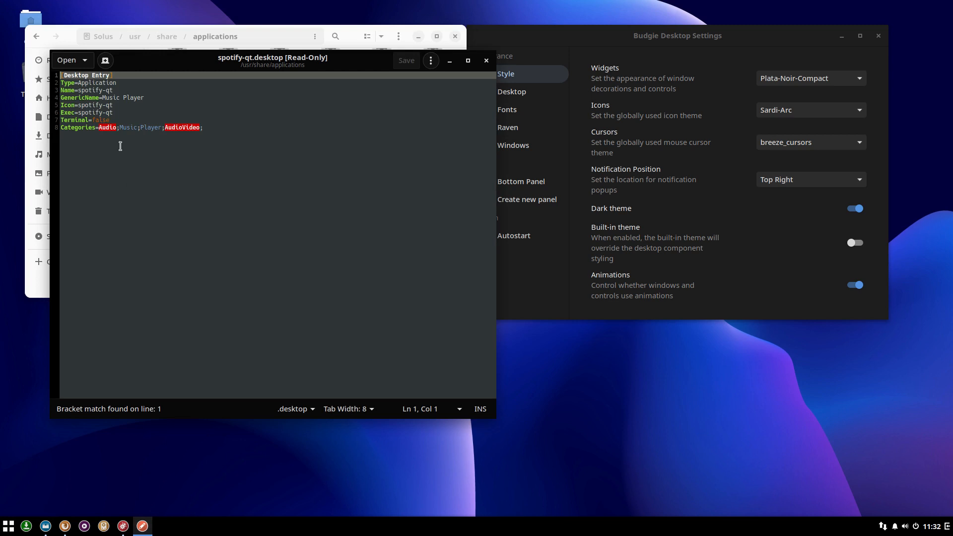
left_click_drag(79, 105, 116, 101)
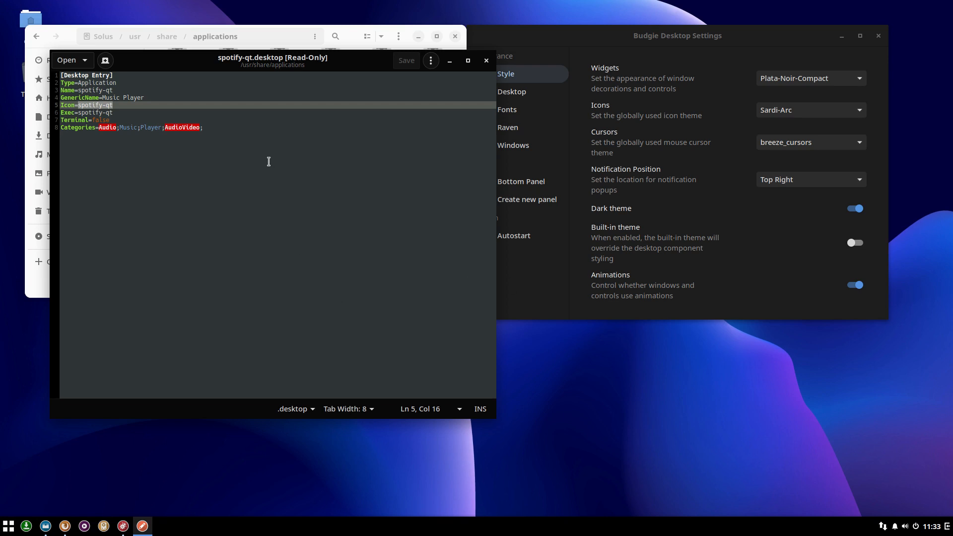
left_click_drag(79, 118, 96, 120)
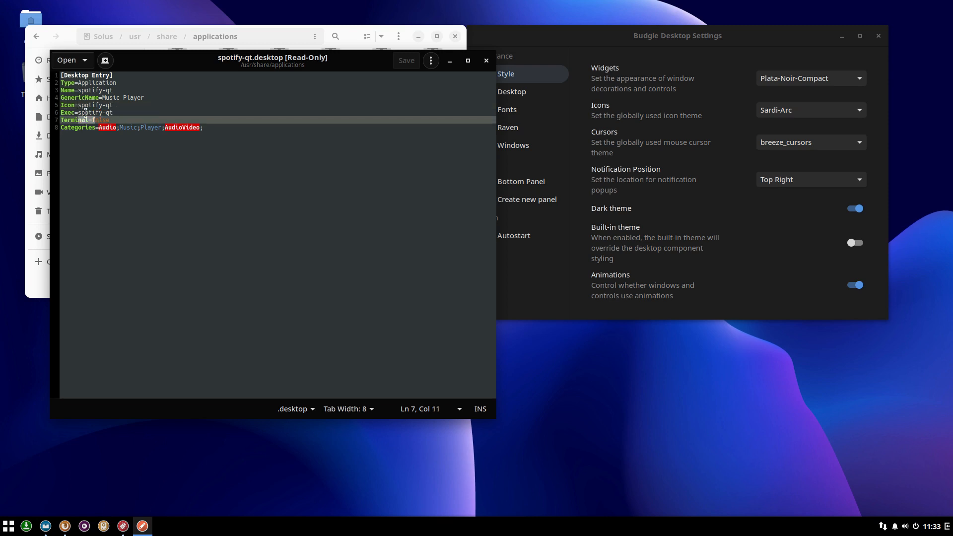
left_click_drag(78, 113, 117, 114)
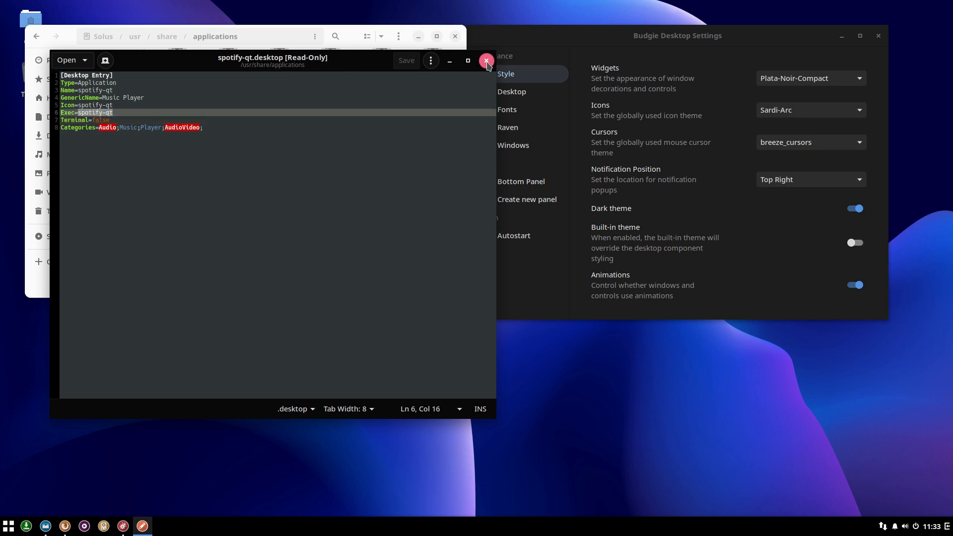
left_click(487, 61)
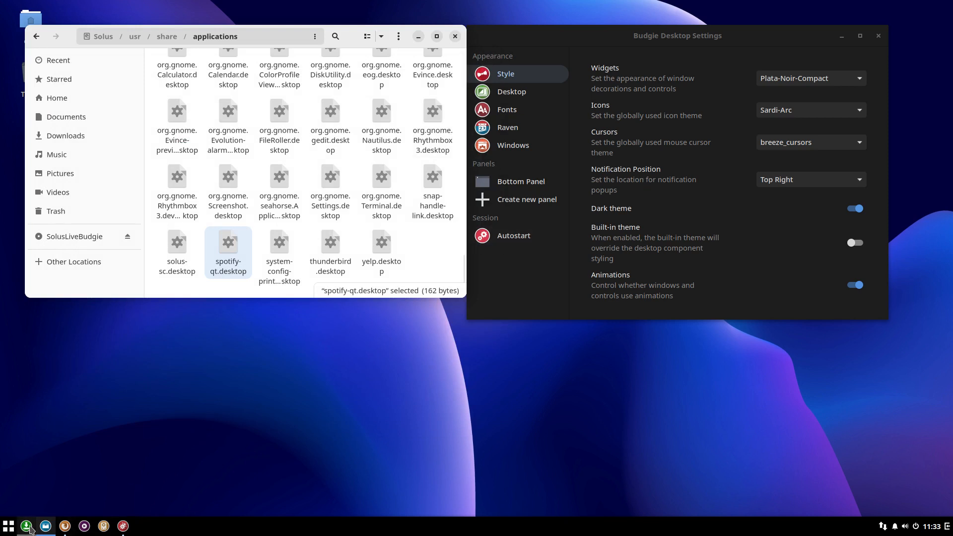
- Browse Budgie Menu categories from Accessories to Sound & Video, finding spotify-qt there
left_click(10, 528)
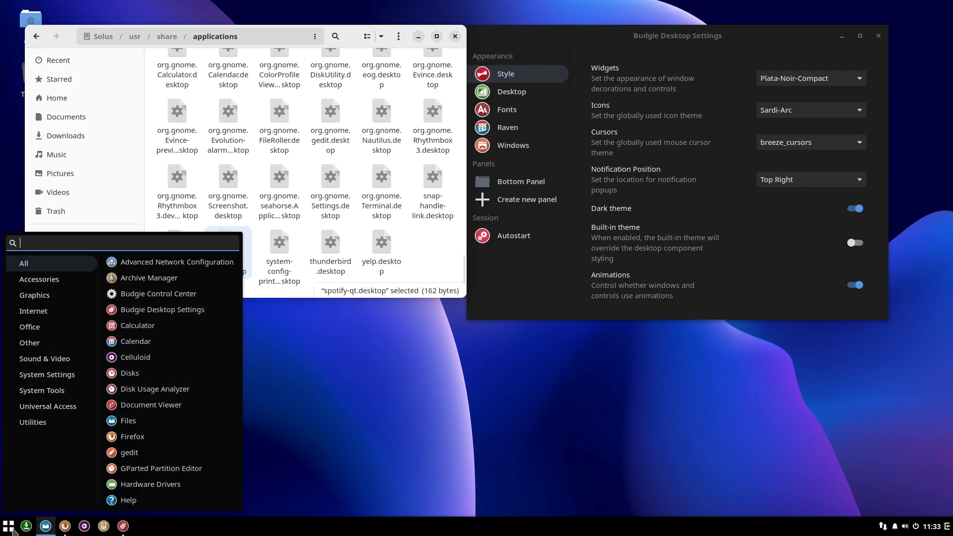
left_click(45, 279)
left_click(50, 295)
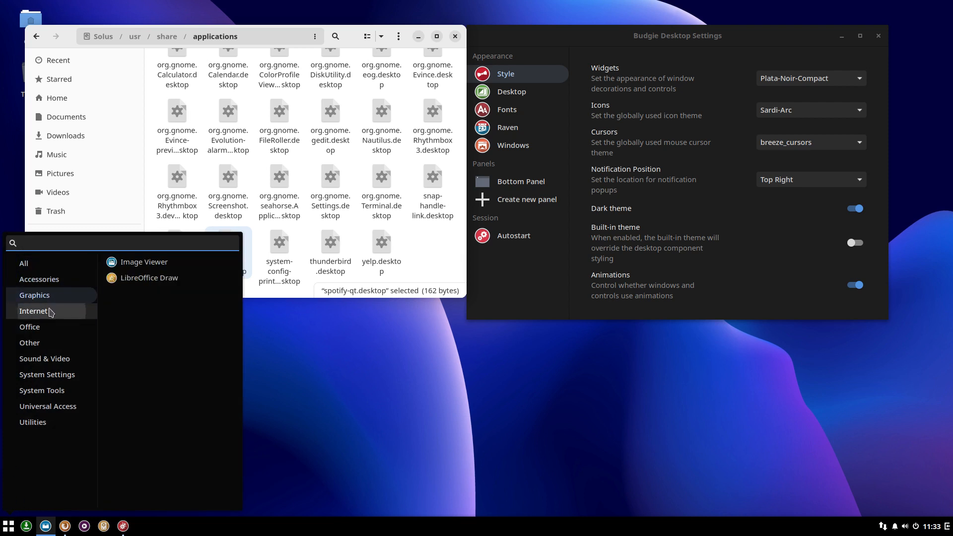
left_click(49, 311)
left_click(51, 329)
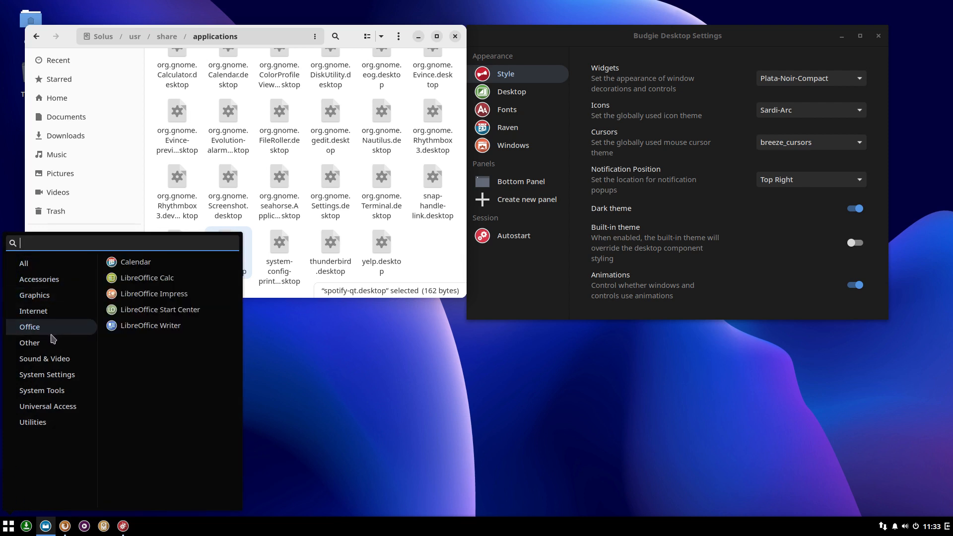
left_click(49, 343)
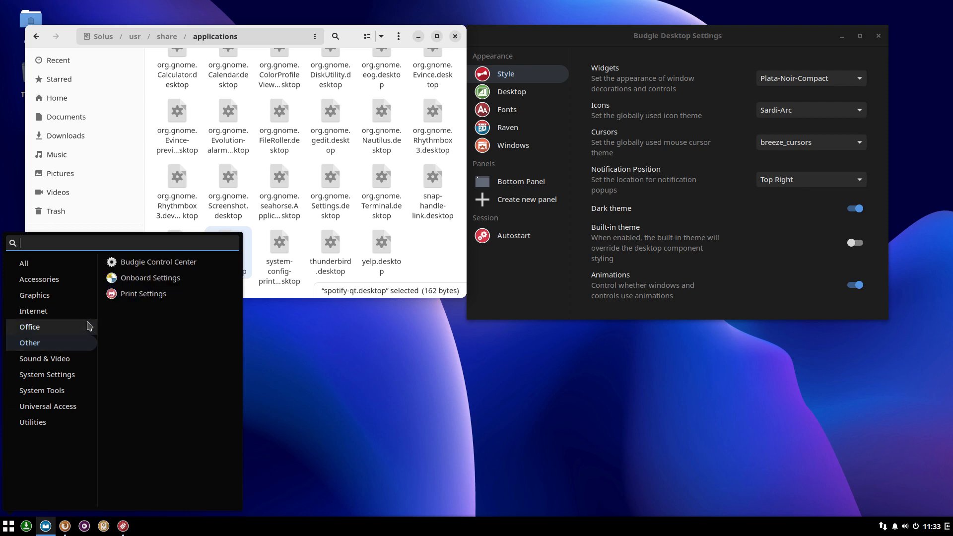
left_click(66, 359)
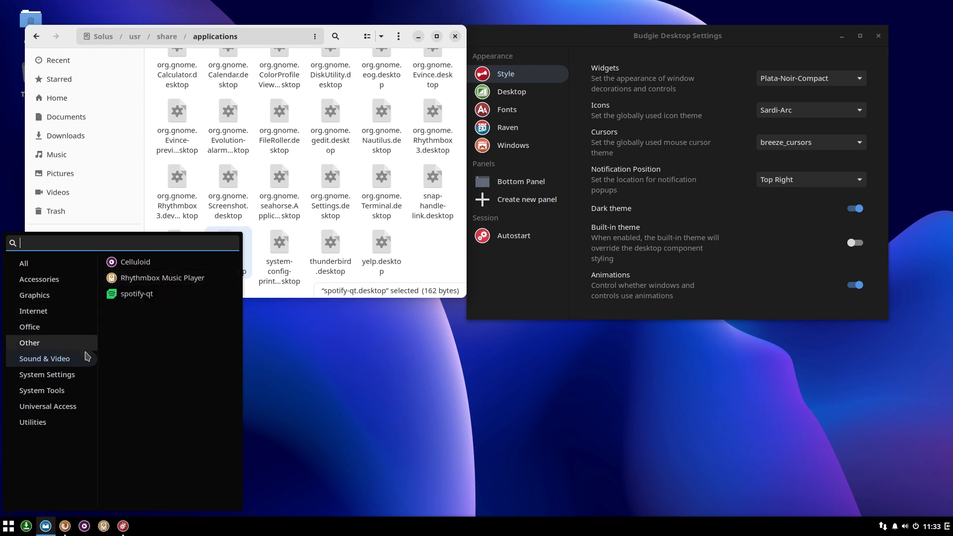
- Check System Settings through Utilities, then close and reopen the menu on All
left_click(71, 379)
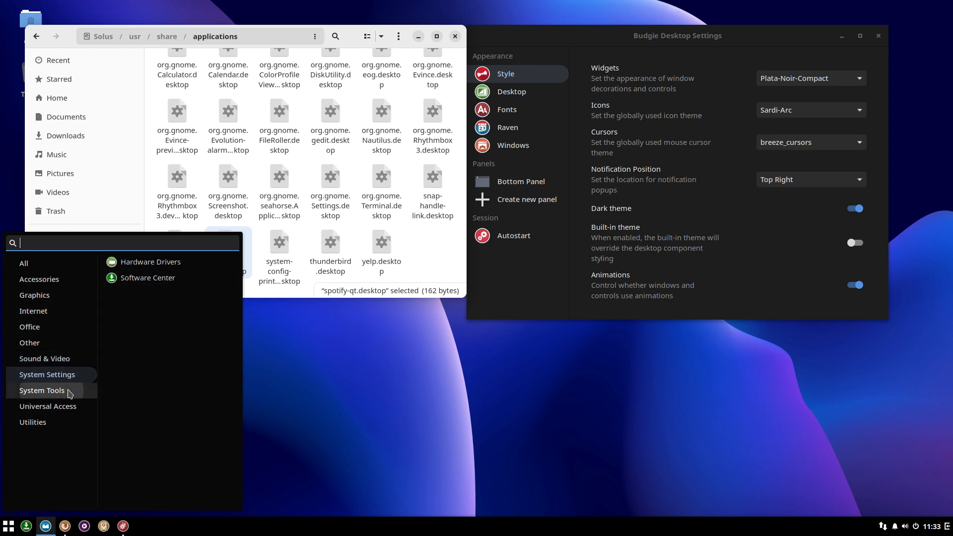
left_click(70, 390)
left_click(70, 408)
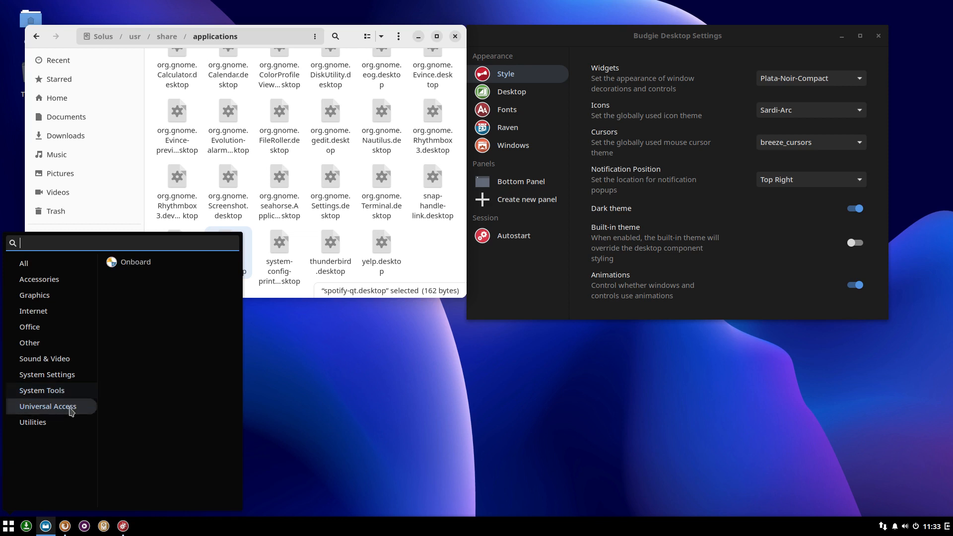
left_click(52, 423)
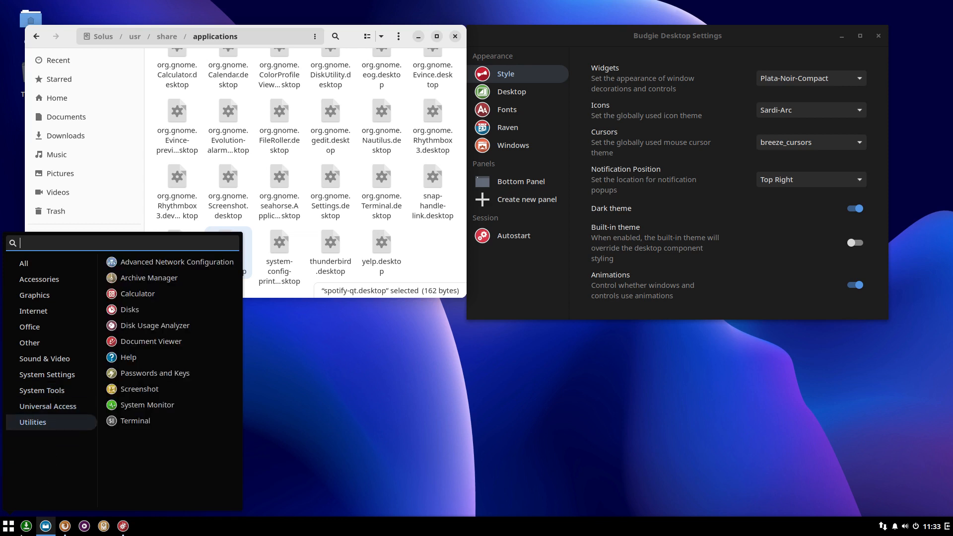
left_click(11, 529)
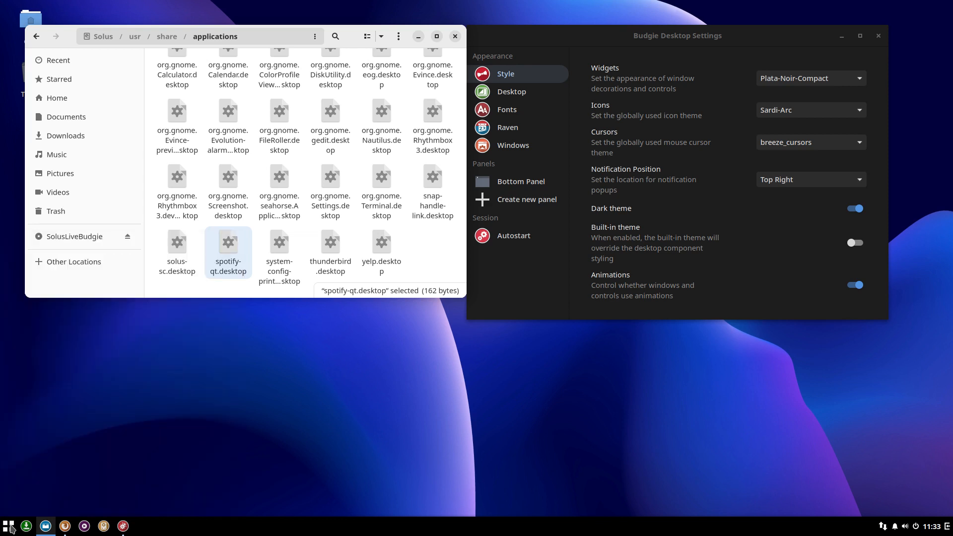
left_click(10, 530)
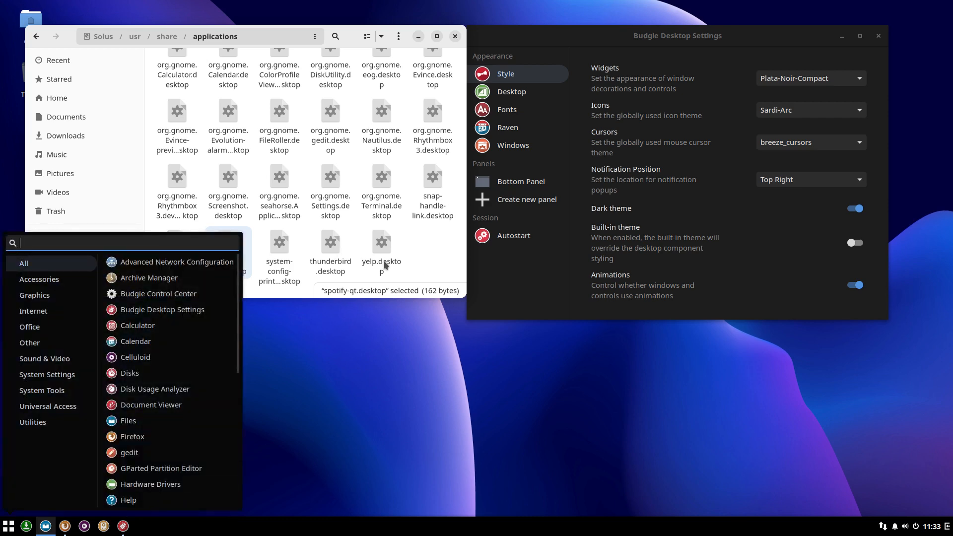
left_click(331, 459)
- Search 'surfn github' in a new Firefox tab and open the erikdubois/Surfn repository
left_click(65, 526)
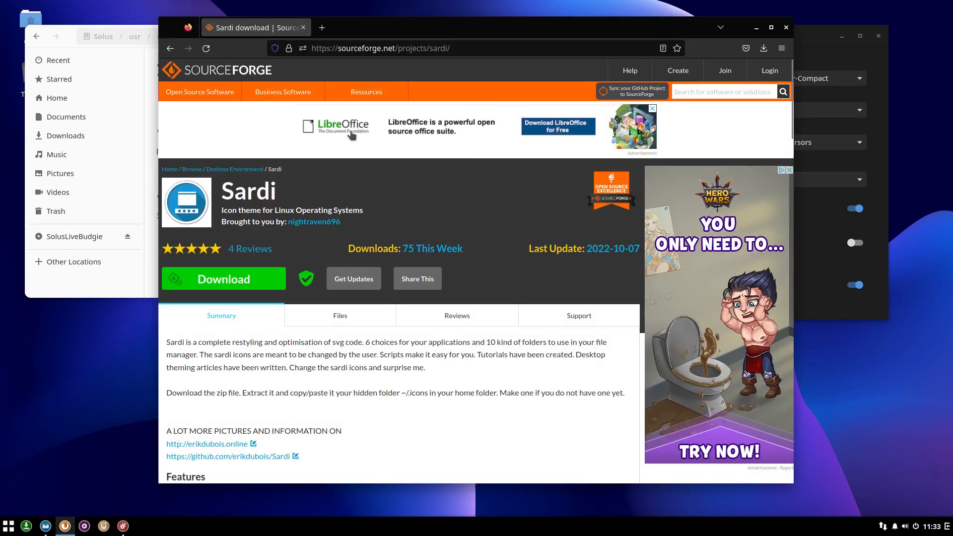
left_click(321, 27)
left_click(327, 45)
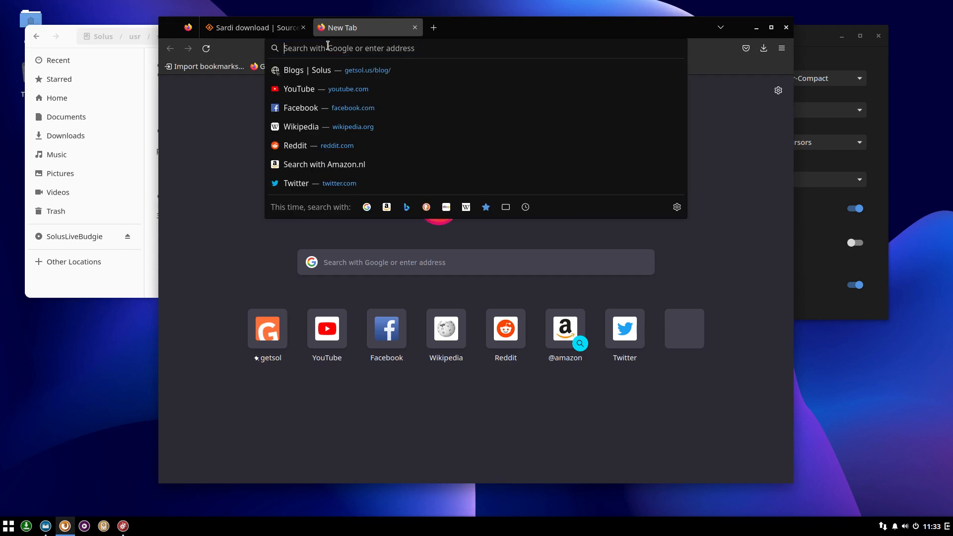
type("surfn")
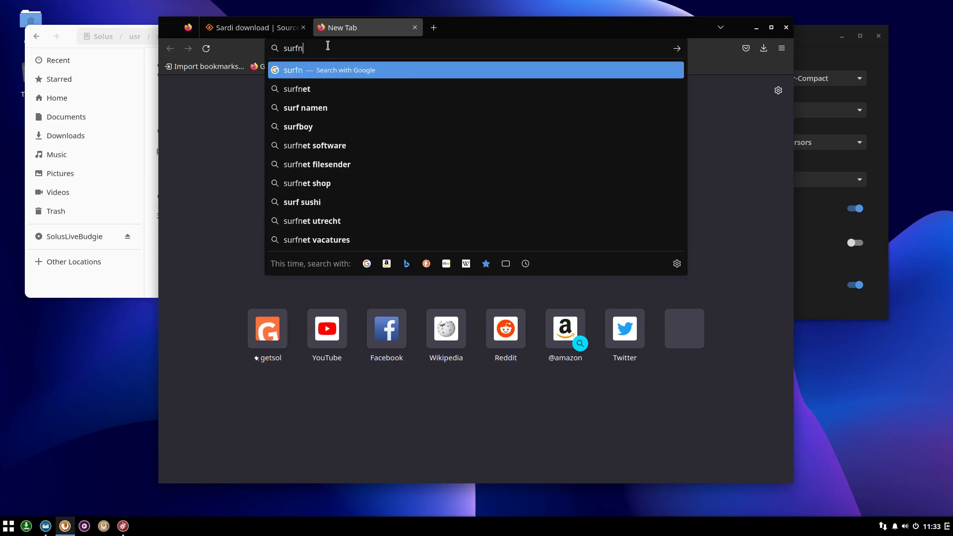
type(" github")
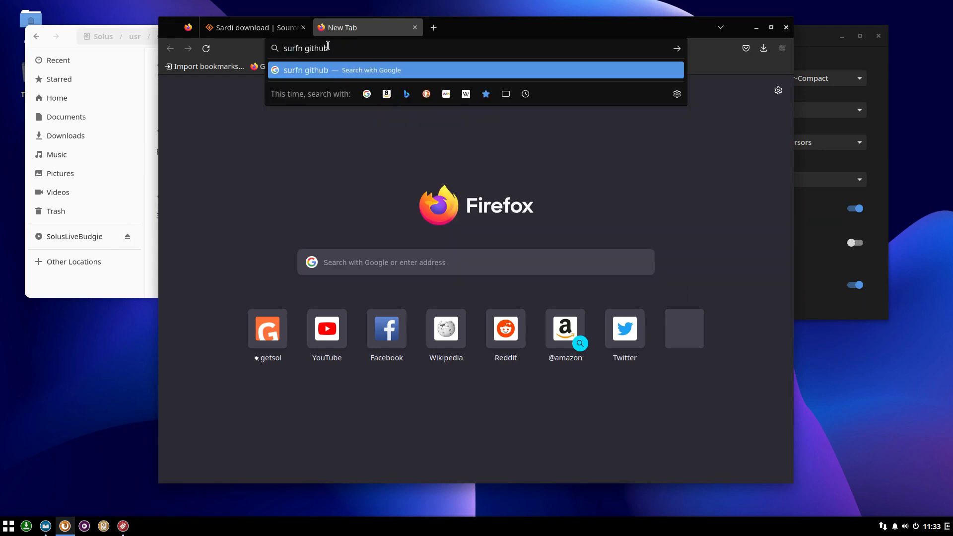
key("Return")
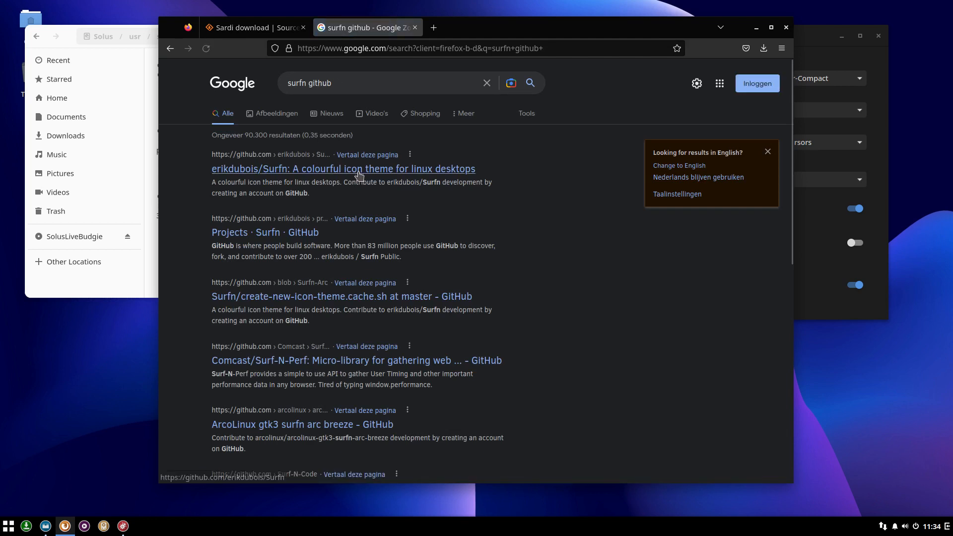
left_click(358, 174)
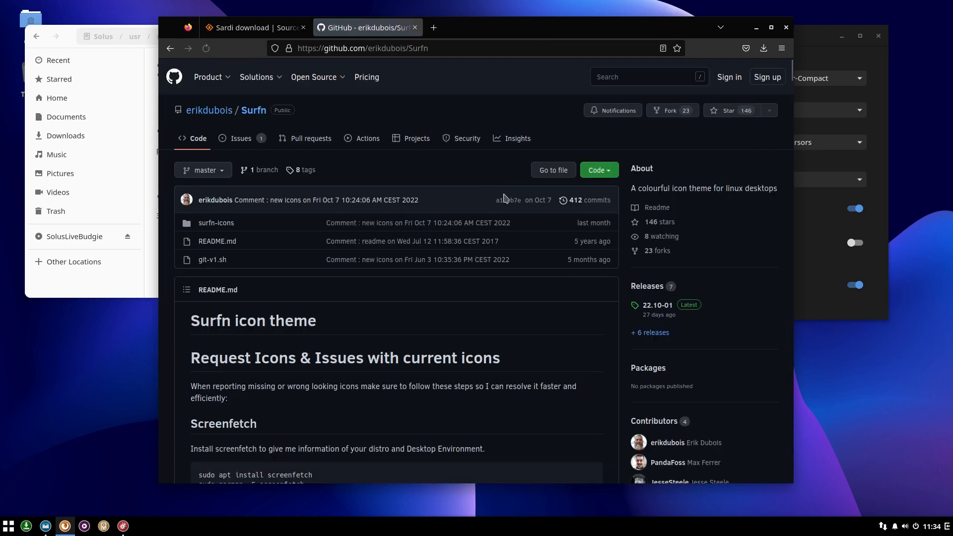
left_click(610, 179)
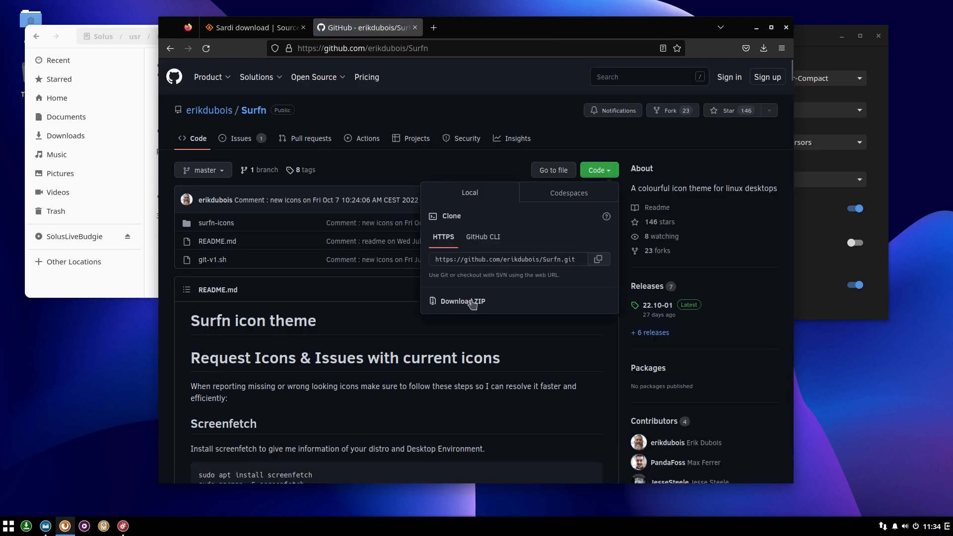
- Download Surfn-master.zip from GitHub and extract the archive in its folder
left_click(534, 298)
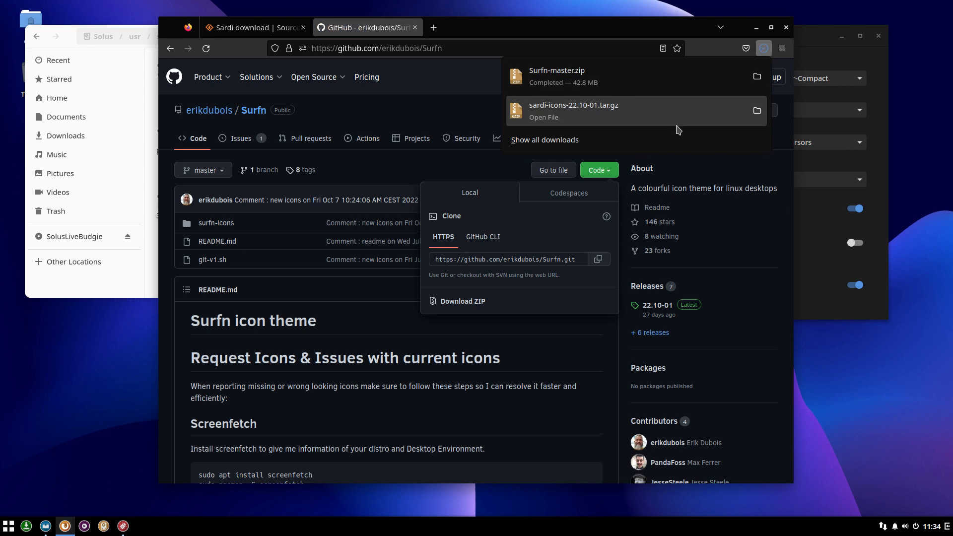
left_click(757, 76)
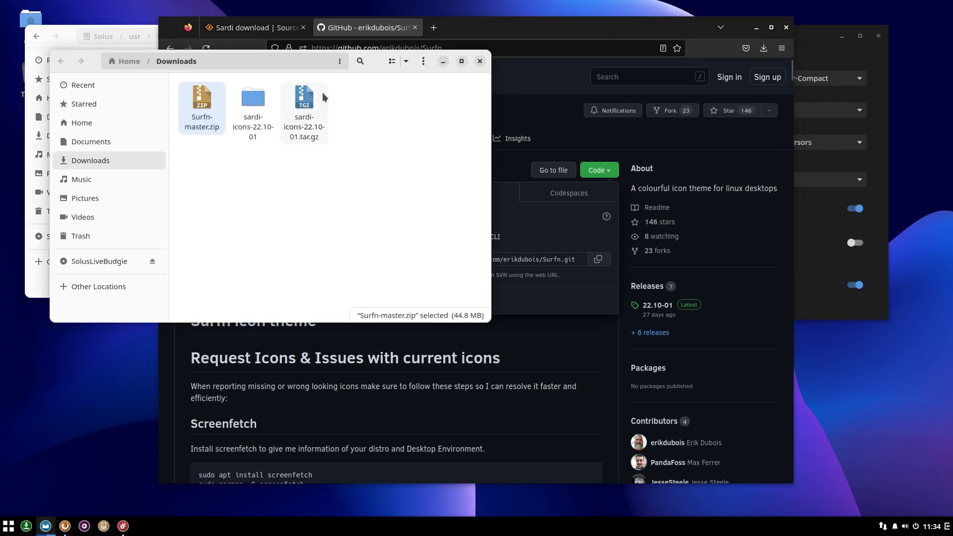
right_click(211, 105)
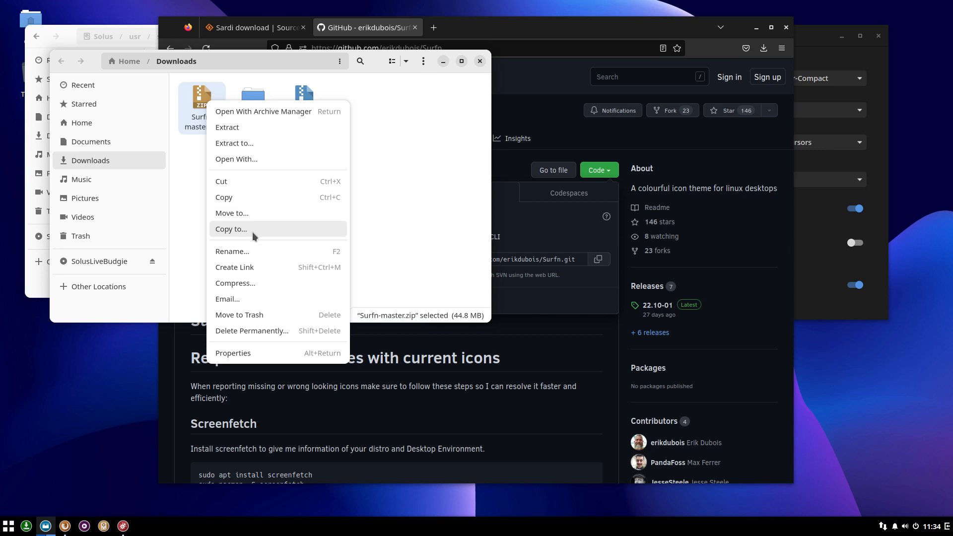
left_click(253, 126)
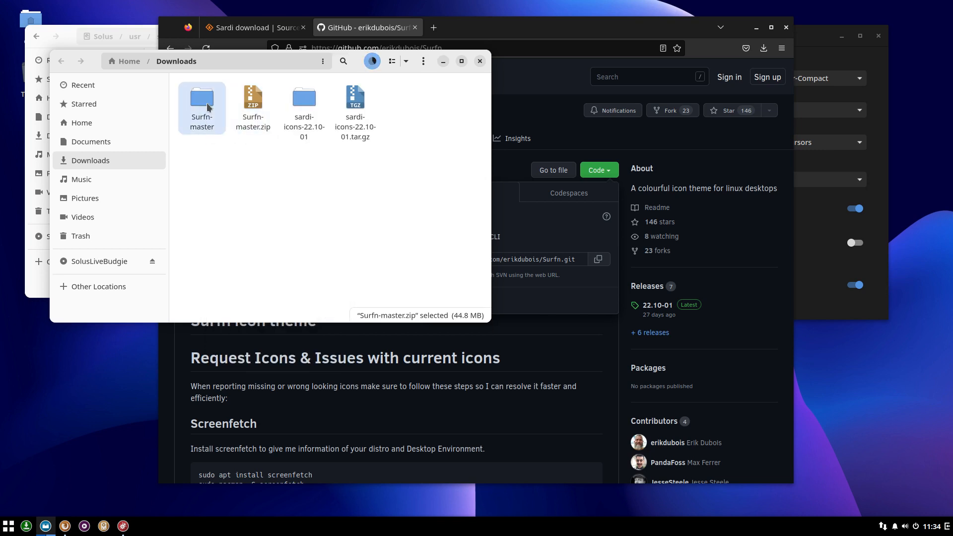
- Copy all 21 theme folders from Surfn-master/surfn-icons into the hidden ~/.icons folder
double_click(207, 102)
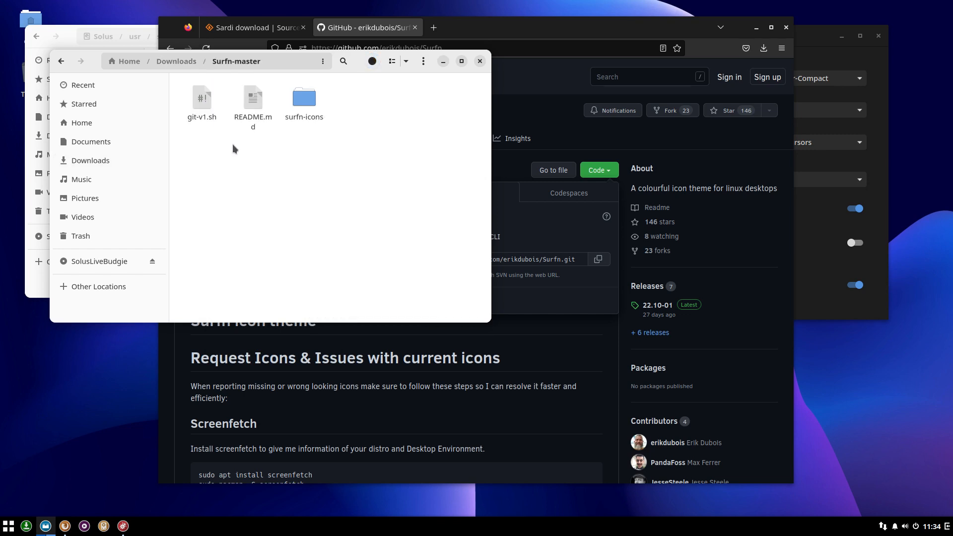
double_click(303, 100)
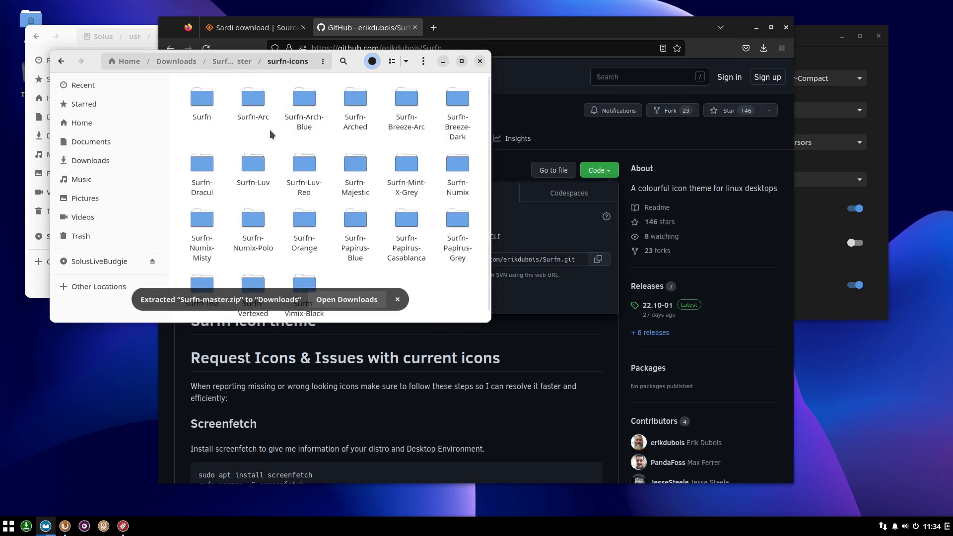
key("ctrl+a")
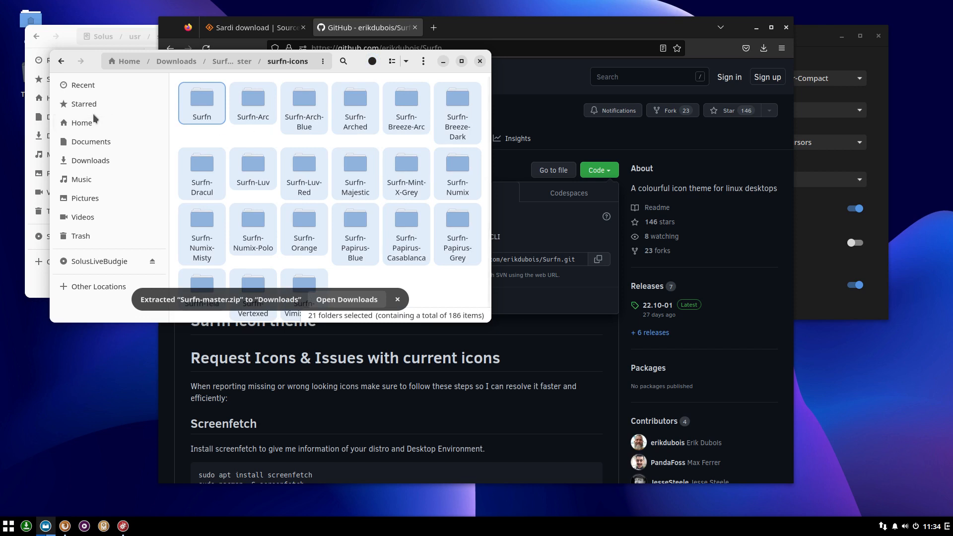
left_click(95, 123)
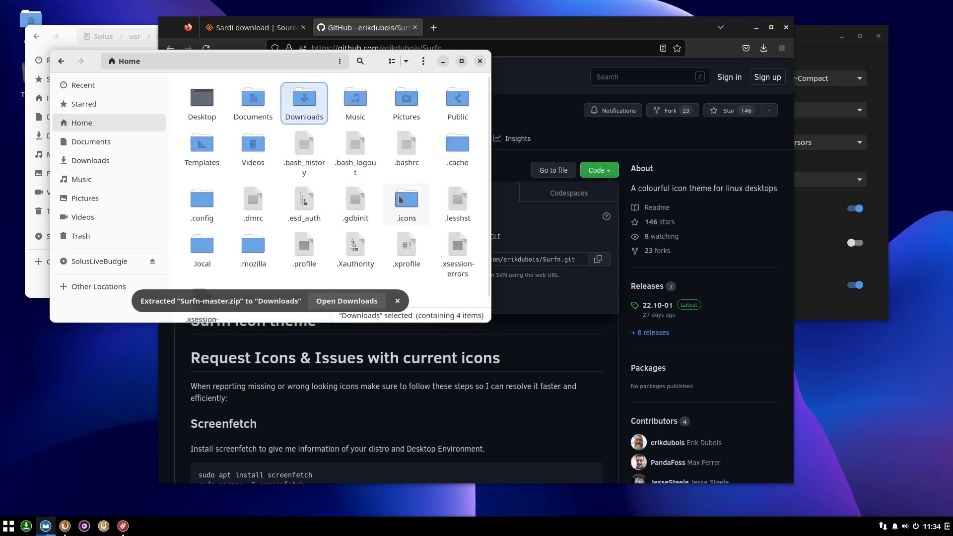
double_click(400, 199)
key("ctrl+v")
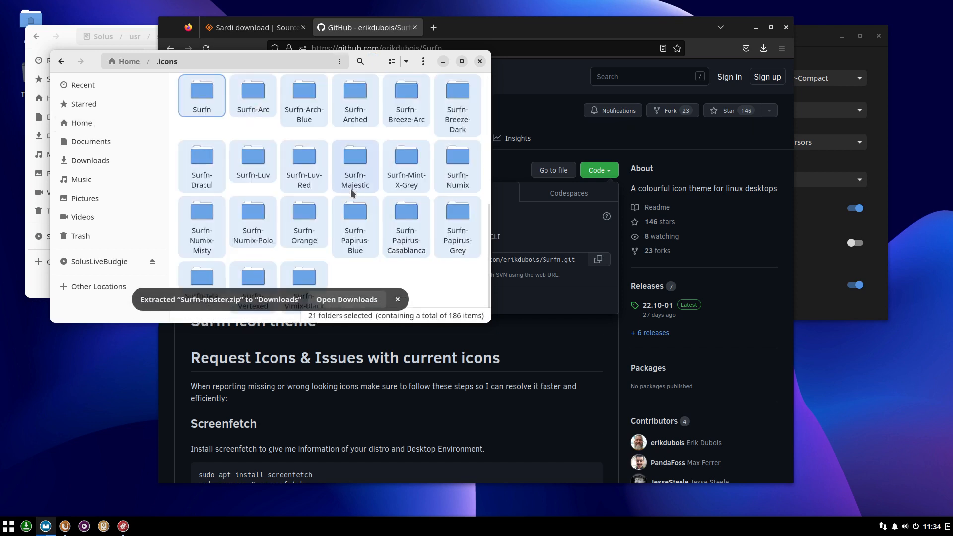
- Open Budgie Desktop Settings via a 'set' menu search and apply the Surfn-Arc icon theme
left_click(8, 525)
type("set")
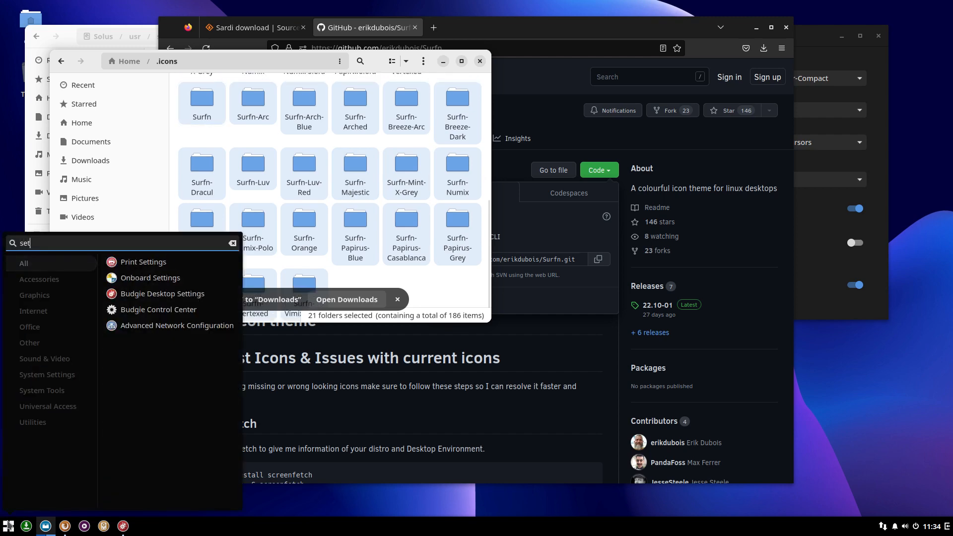
left_click(817, 250)
left_click(878, 35)
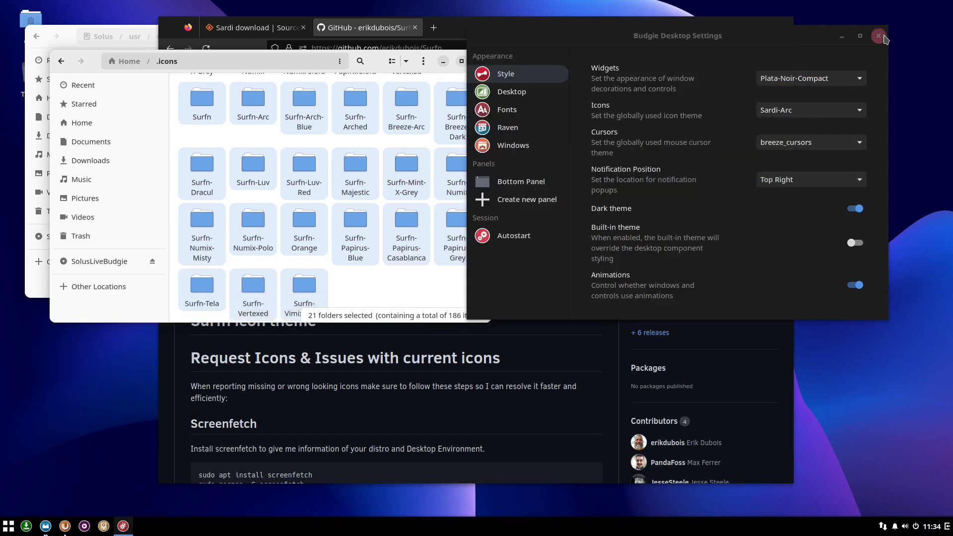
left_click(7, 525)
type("set")
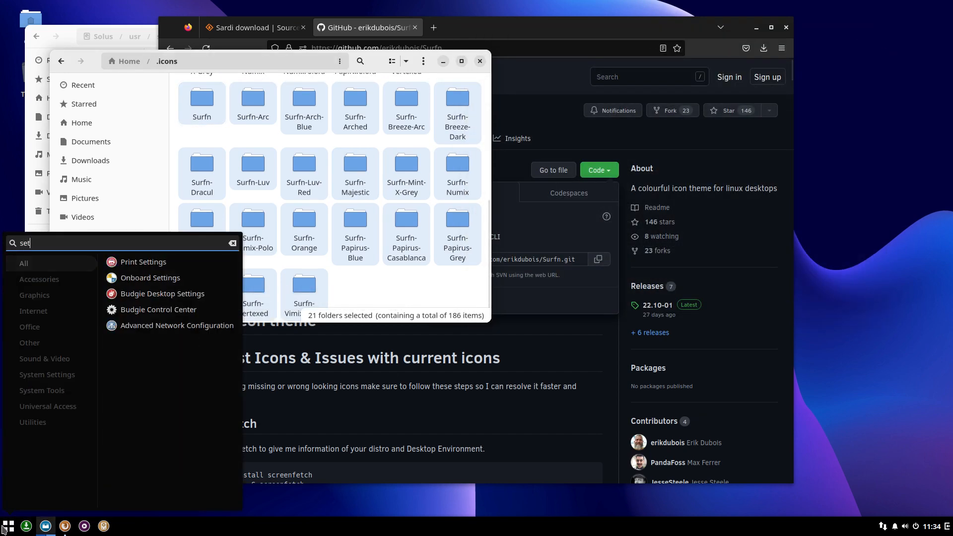
left_click(188, 296)
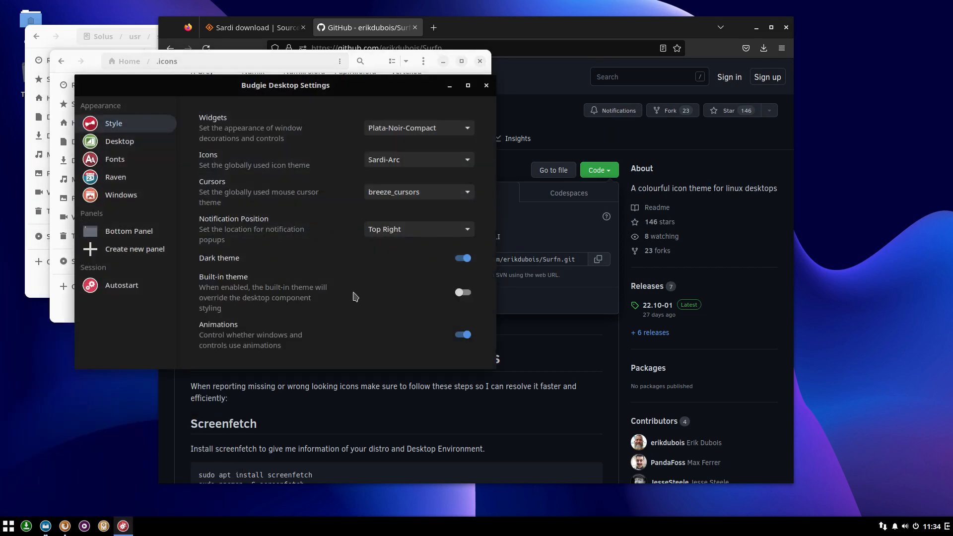
left_click(395, 160)
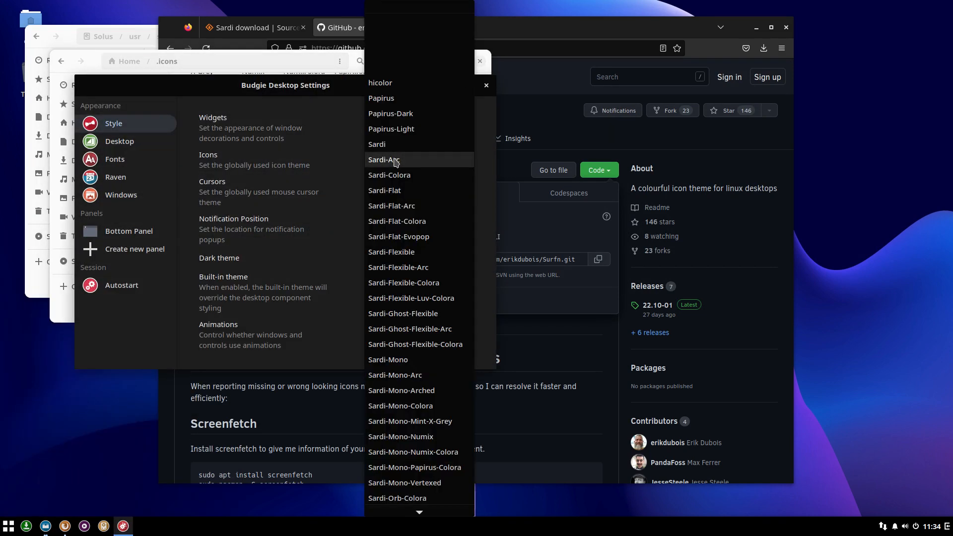
scroll(404, 298, "down", 10)
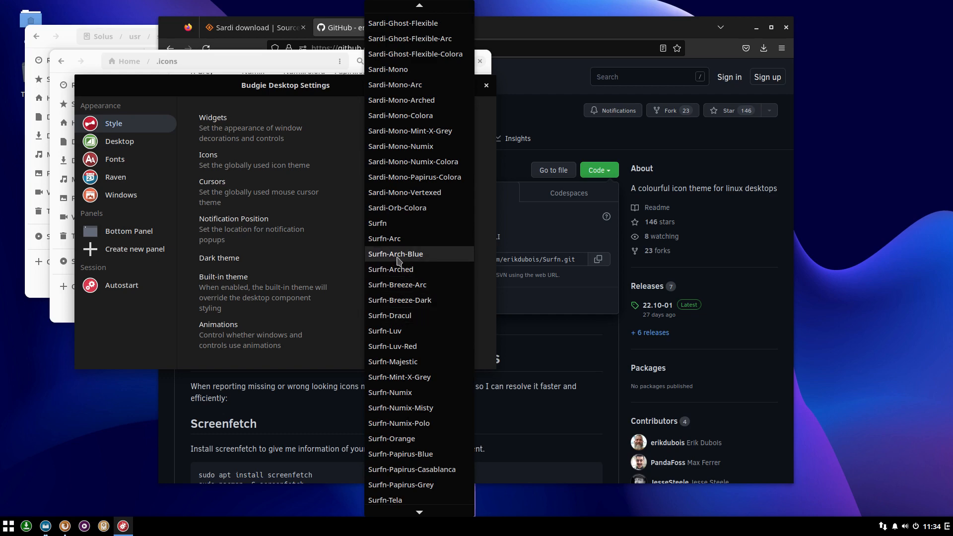
left_click(399, 238)
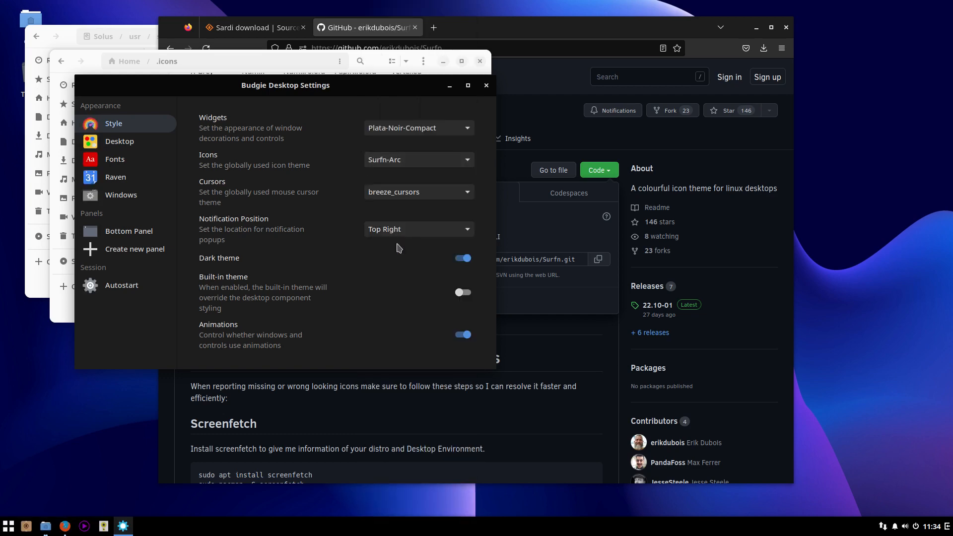
left_click(486, 85)
- Close Firefox and the Surfn-Mint-X-Grey Files window
double_click(392, 171)
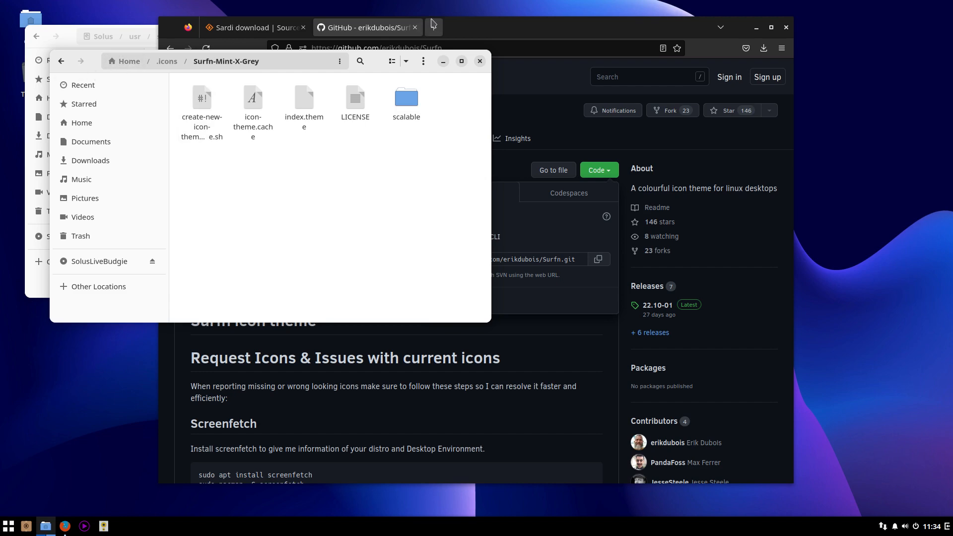
left_click_drag(478, 62, 537, 65)
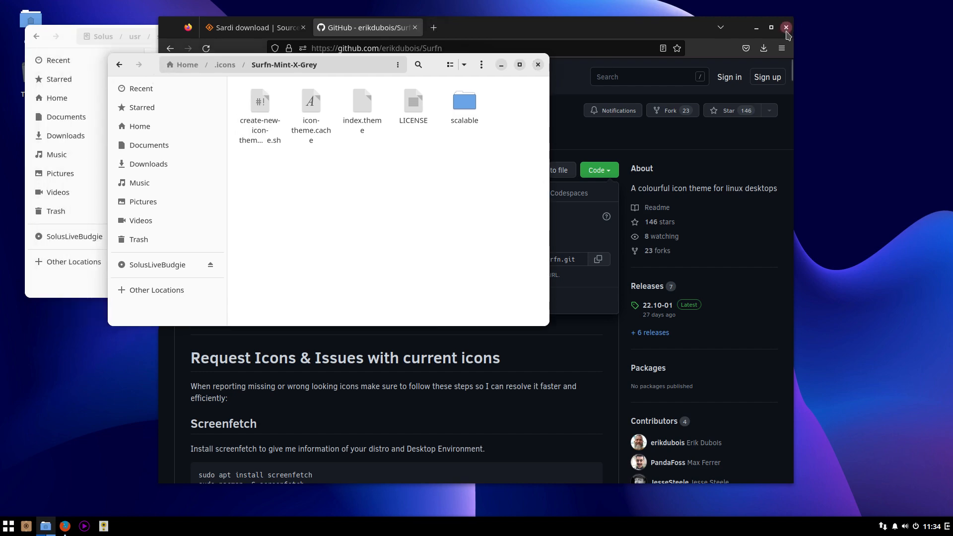
left_click(786, 29)
left_click(538, 64)
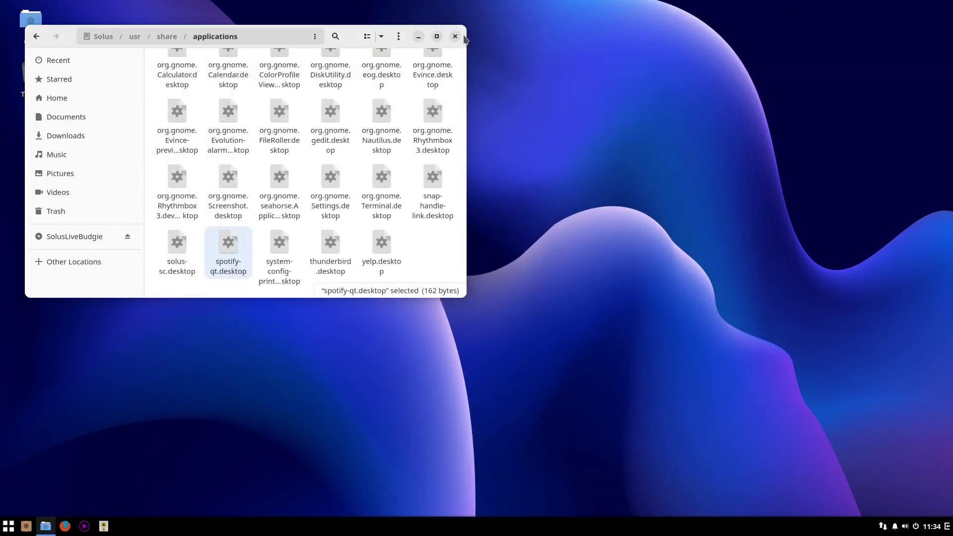
- Close the applications window and open Home with hidden dotfiles concealed
left_click(455, 36)
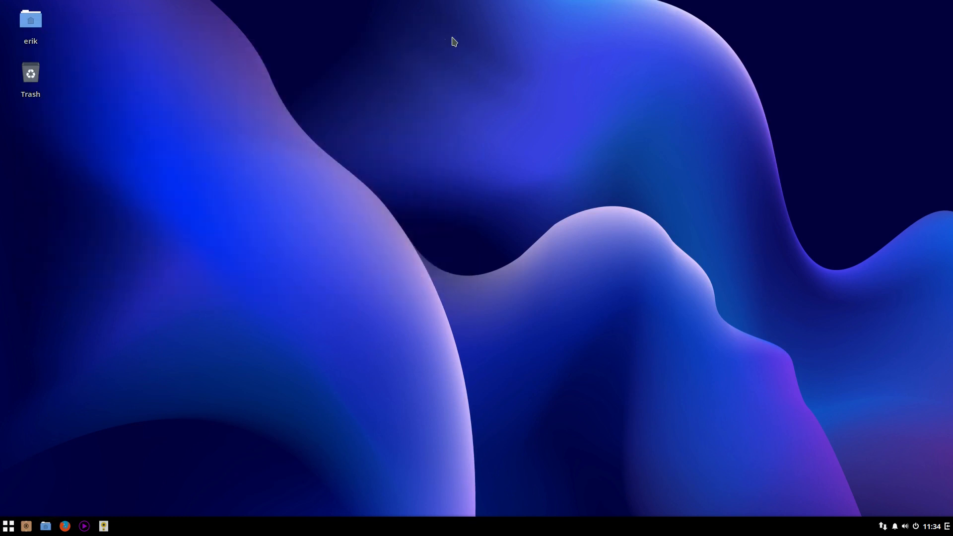
left_click(46, 527)
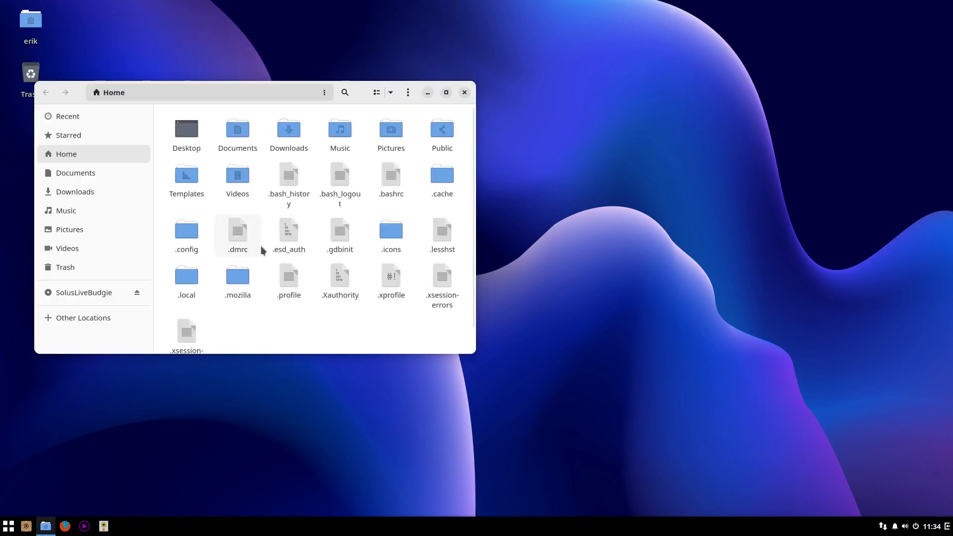
key("ctrl+h")
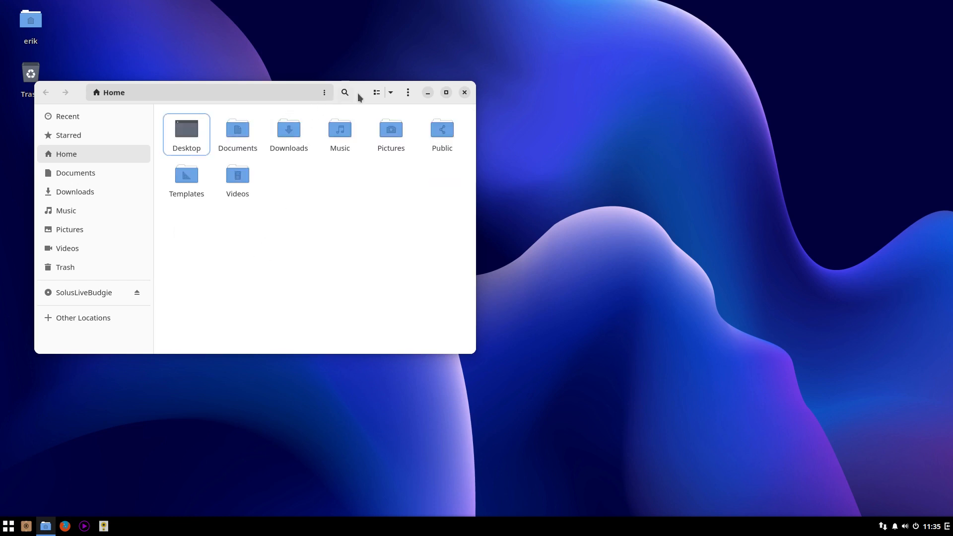
left_click_drag(360, 97, 546, 98)
- Browse System Settings and System Tools in Budgie Menu, then reopen Budgie Desktop Settings
left_click(9, 528)
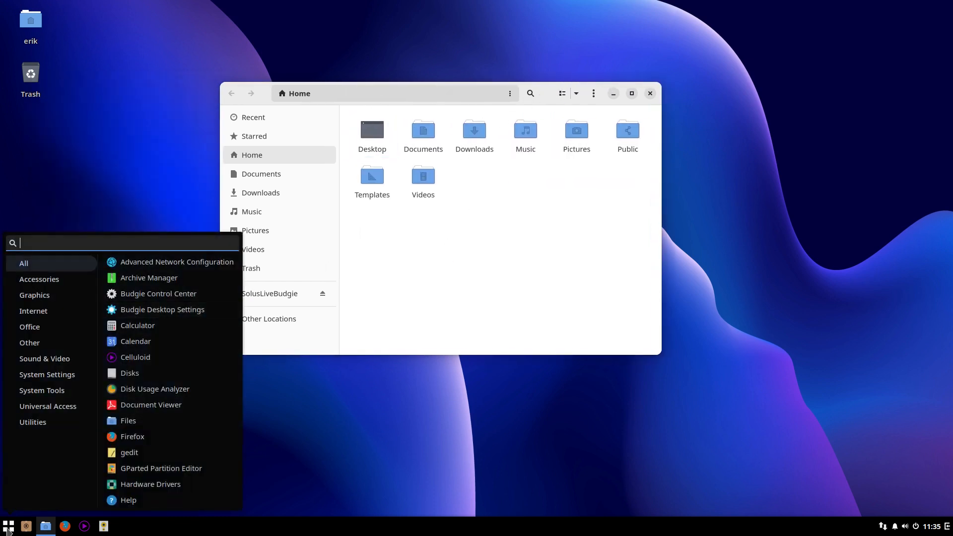
scroll(154, 280, "down", 3)
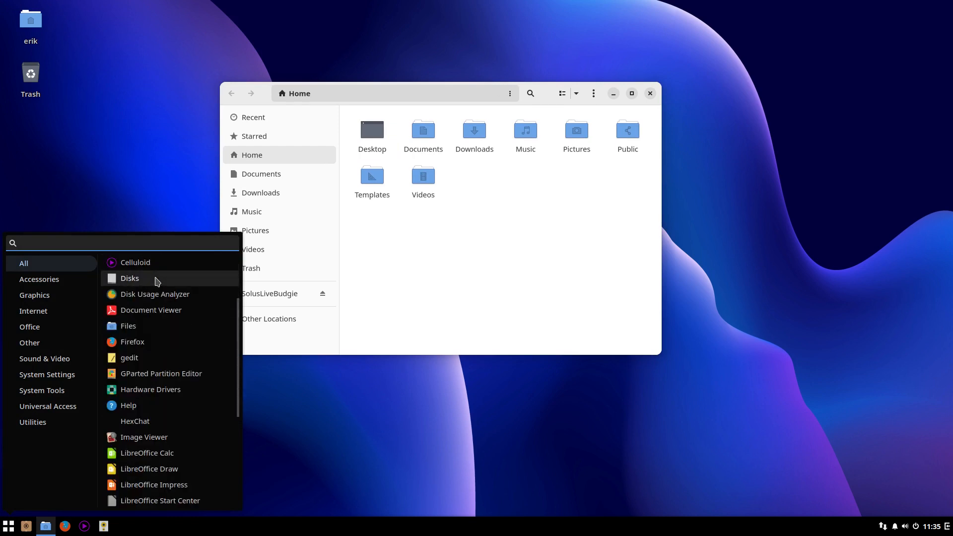
scroll(167, 326, "down", 4)
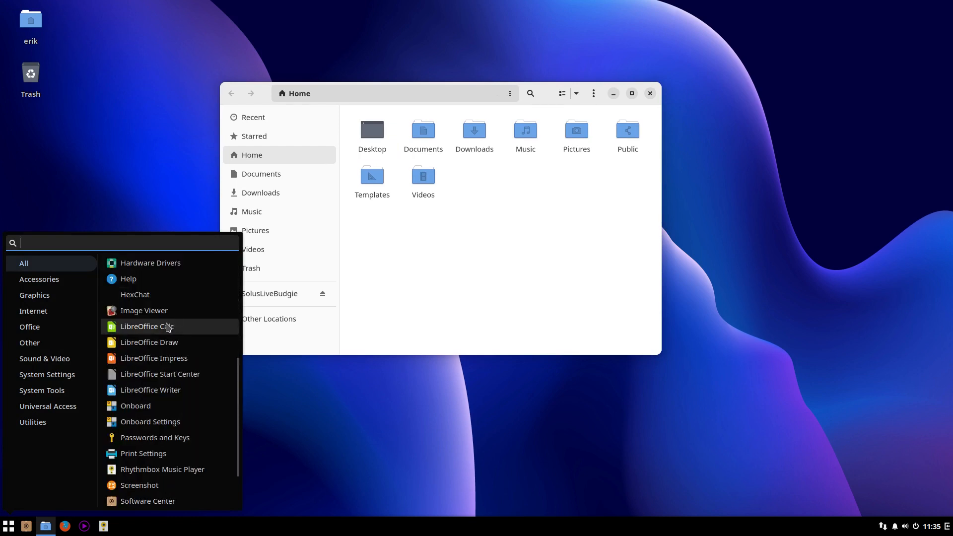
scroll(167, 326, "down", 2)
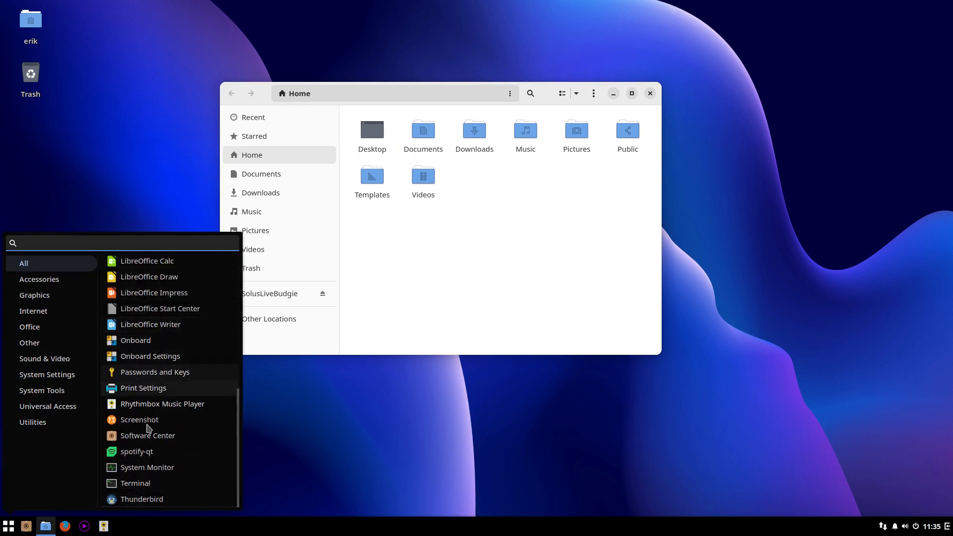
left_click(59, 379)
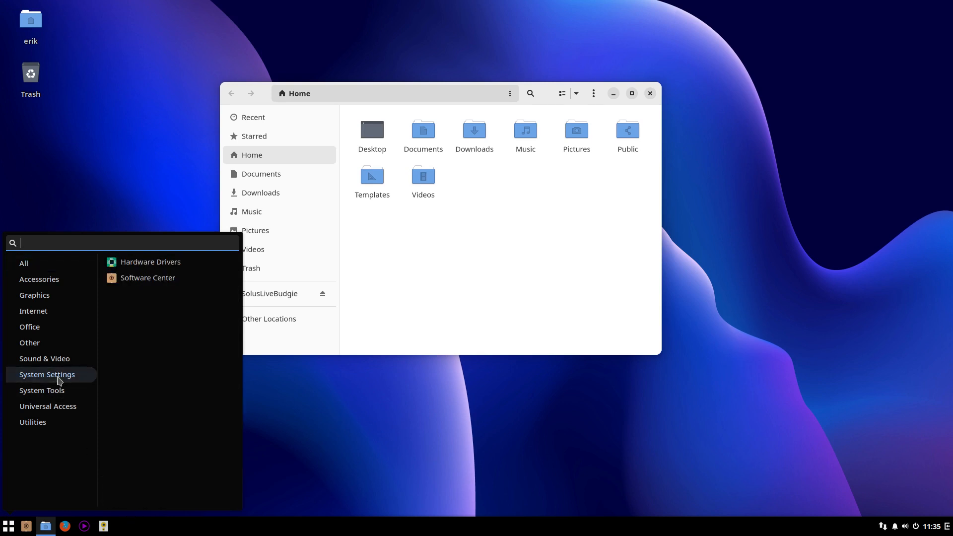
left_click(49, 392)
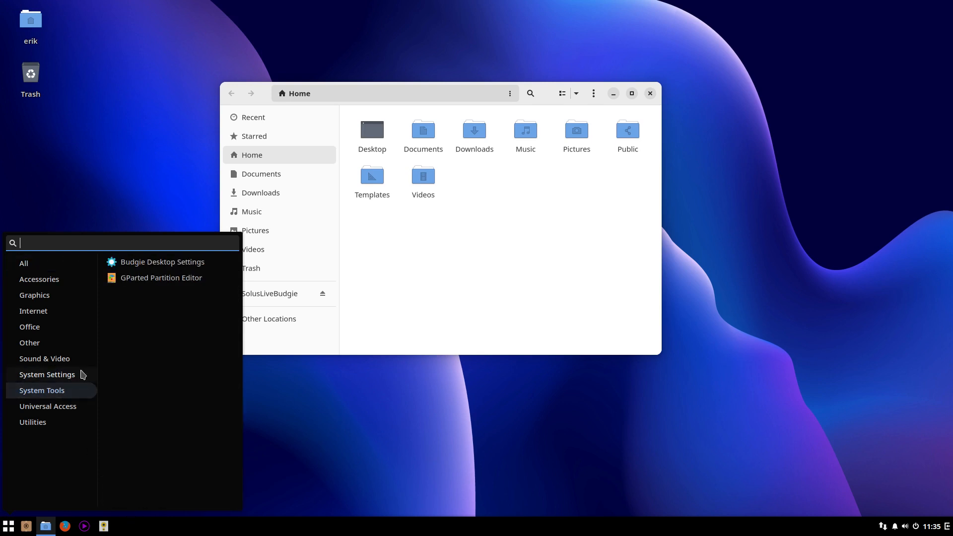
left_click(166, 263)
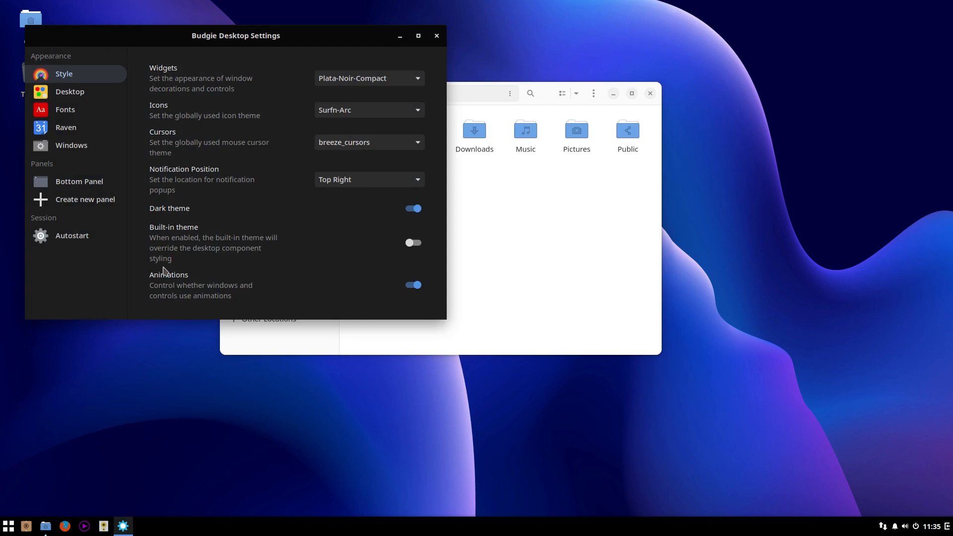
- Review System Tools, Universal Access and Utilities icons, then close the settings and Home windows
left_click(8, 527)
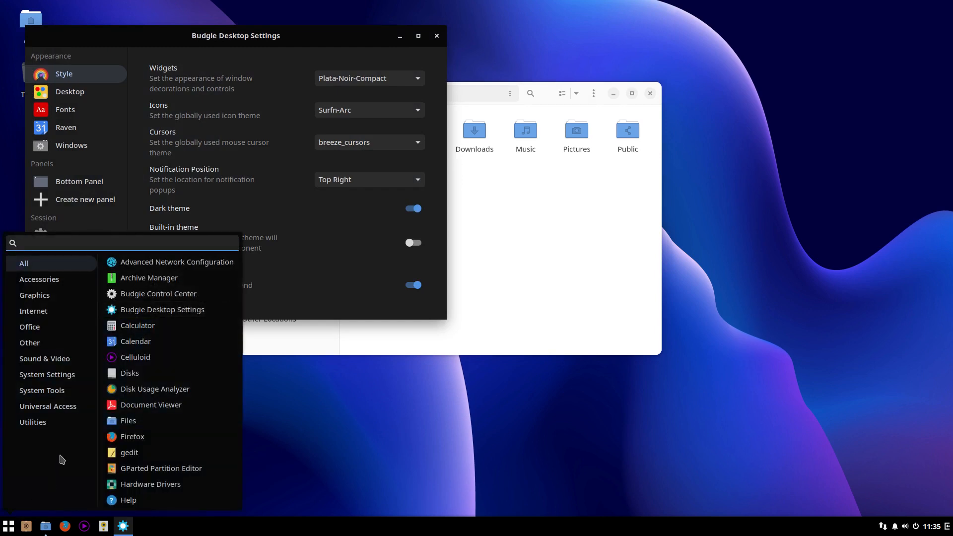
left_click(63, 391)
left_click(67, 408)
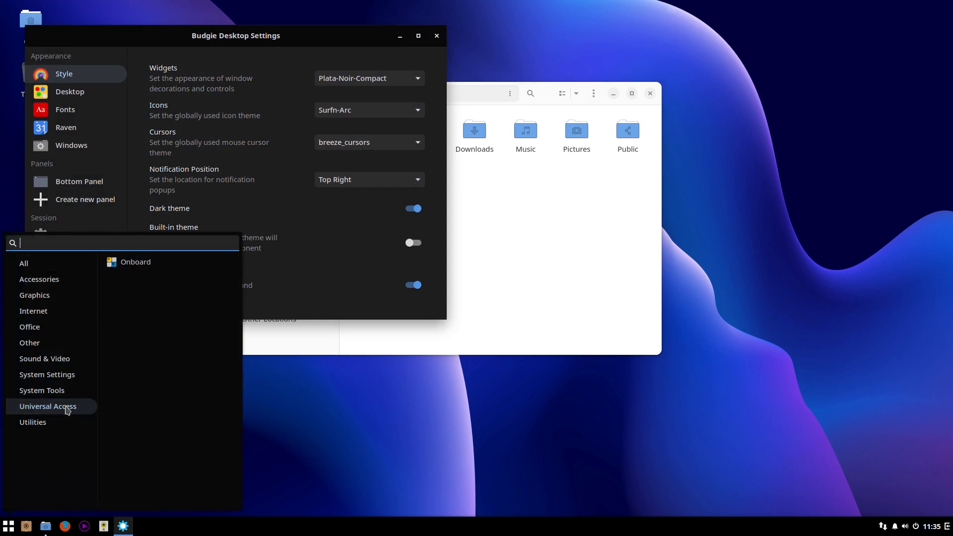
left_click(68, 426)
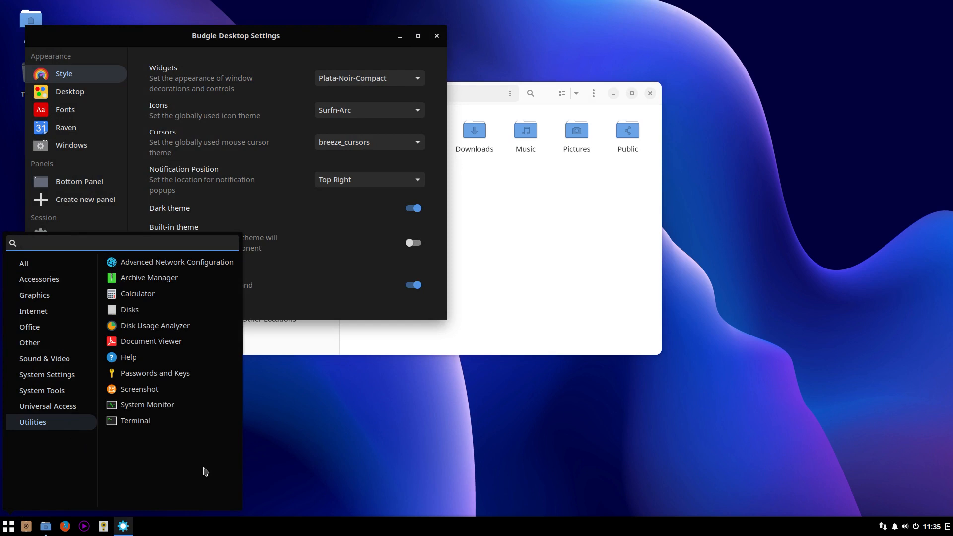
left_click(389, 355)
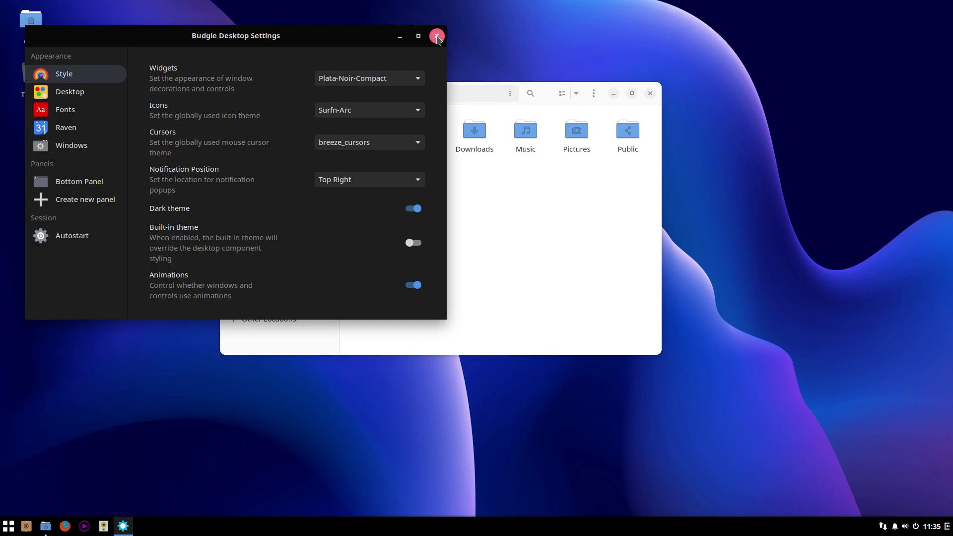
left_click(436, 36)
left_click(650, 93)
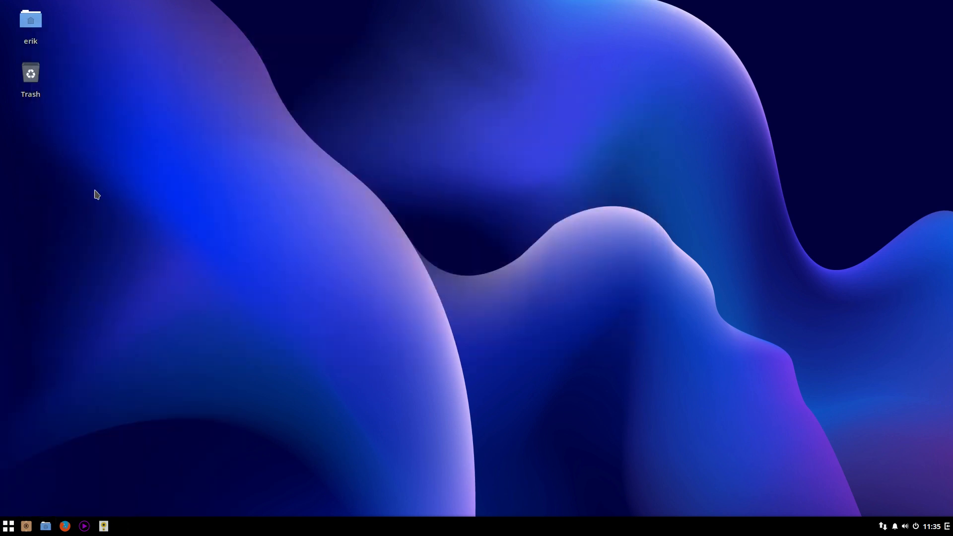
- Step back through menu categories to Sound & Video, confirming spotify-qt, then dismiss the menu
left_click(7, 529)
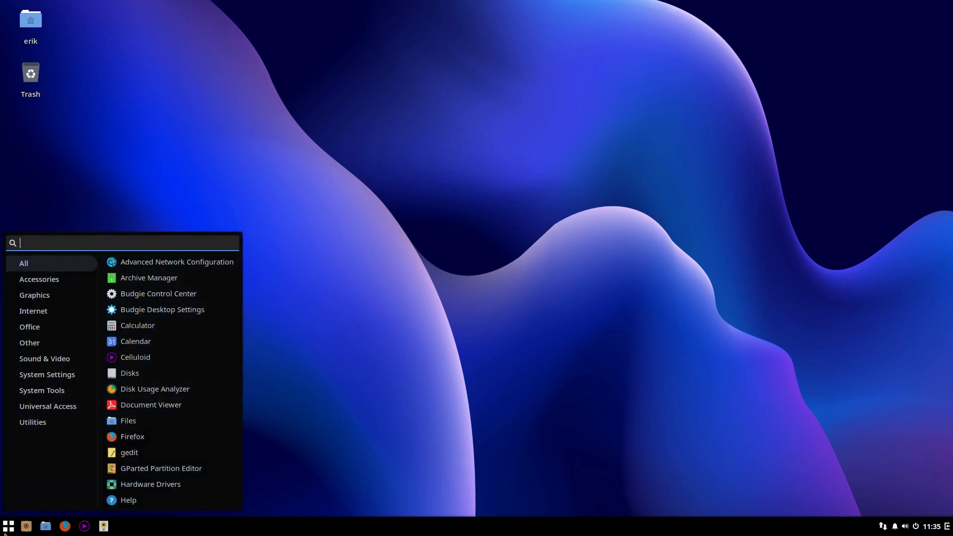
left_click(44, 422)
left_click(47, 406)
left_click(49, 392)
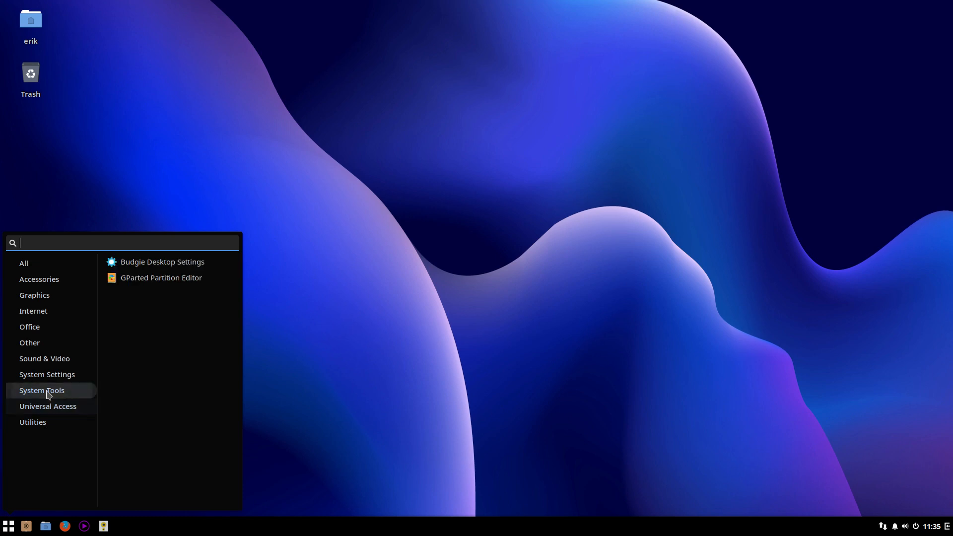
left_click(46, 376)
left_click(44, 363)
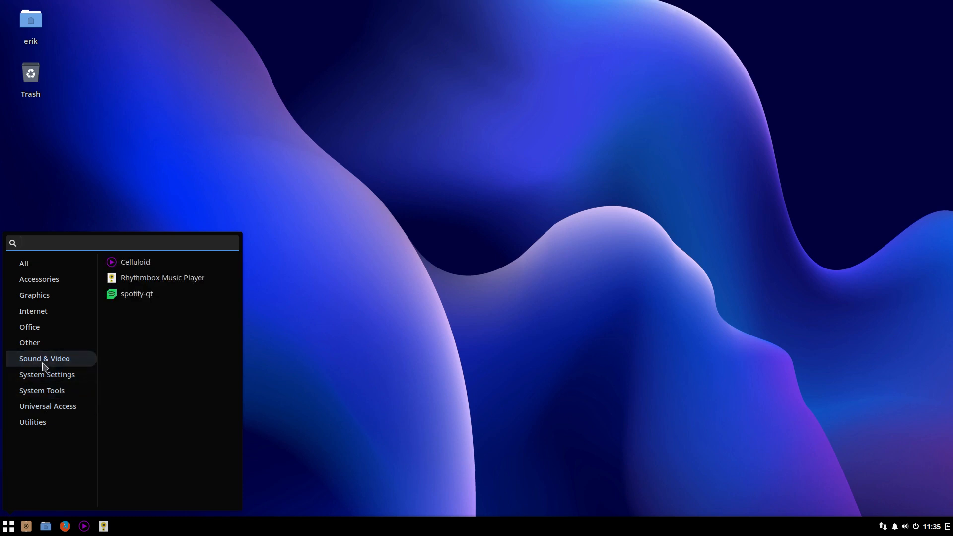
left_click(367, 294)
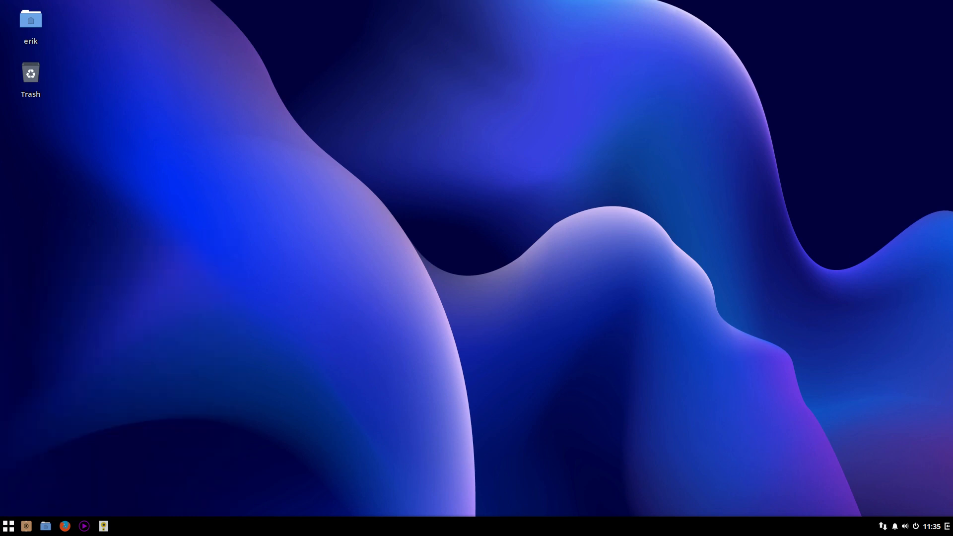